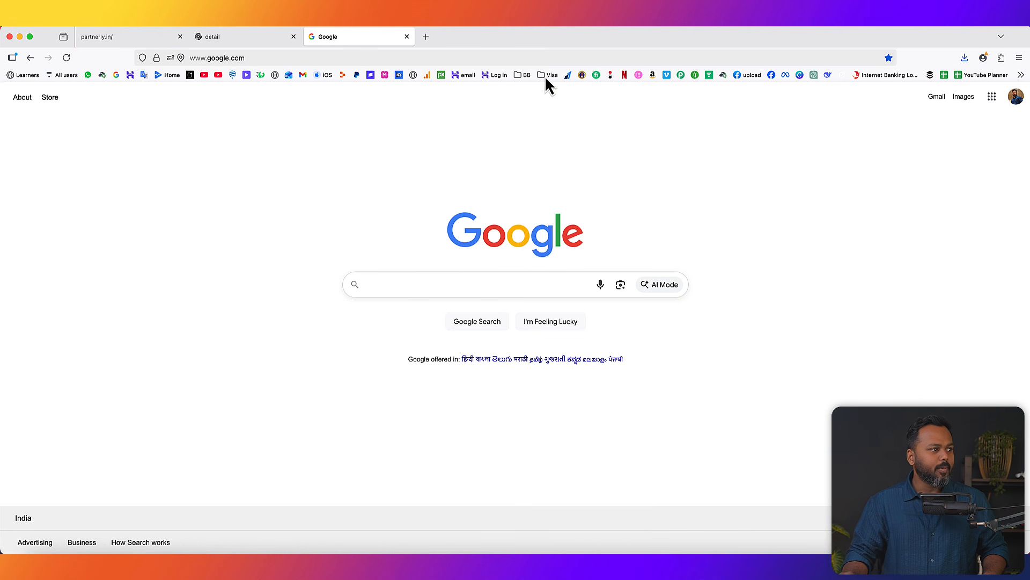
Open the web page saddamkassim.com/hostinger/ in the current browser tab
{"action": "left_click", "coordinate": [538, 58]}
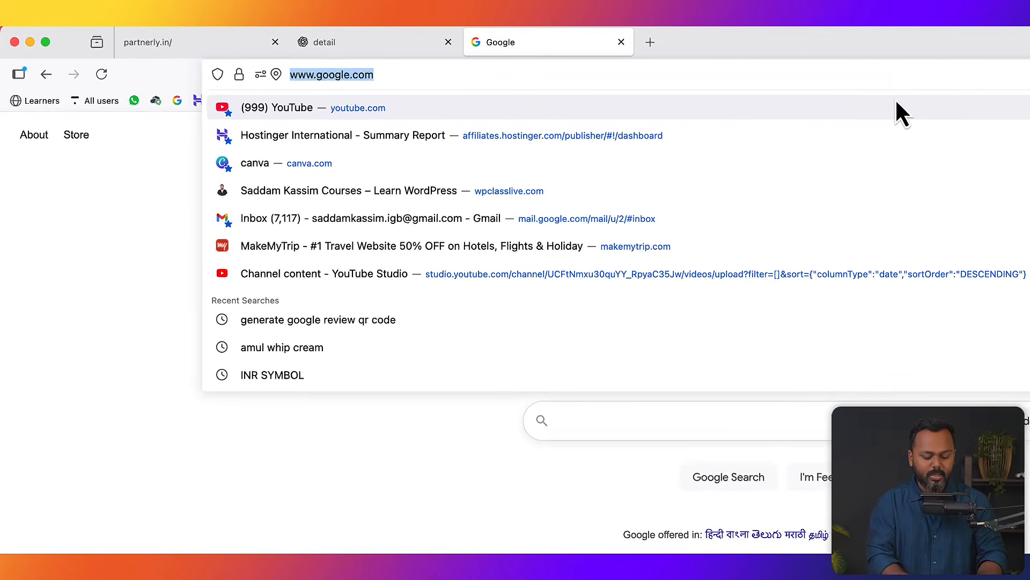
{"action": "type", "text": "saddamkassim.com/"}
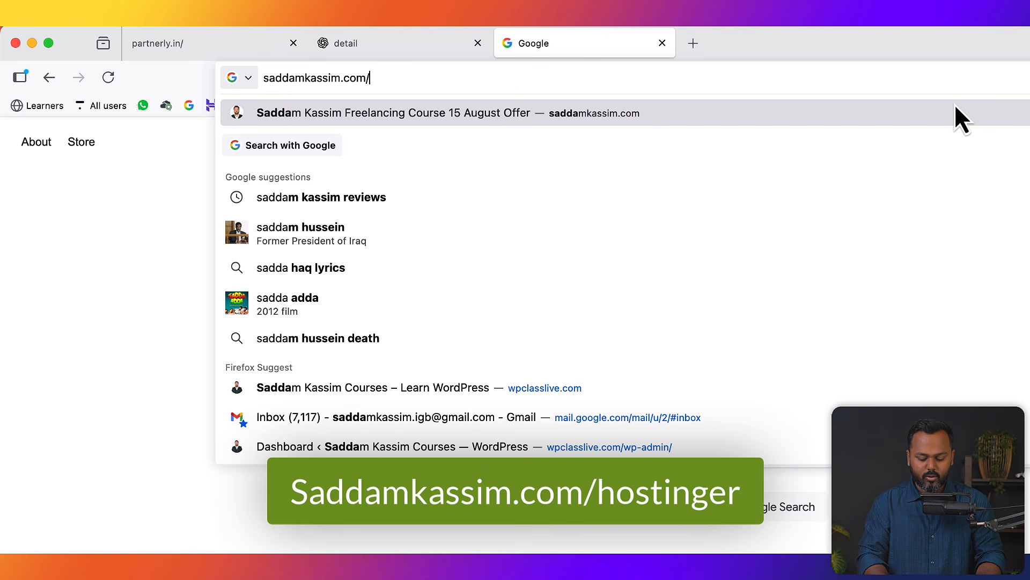
{"action": "type", "text": "hostinger/"}
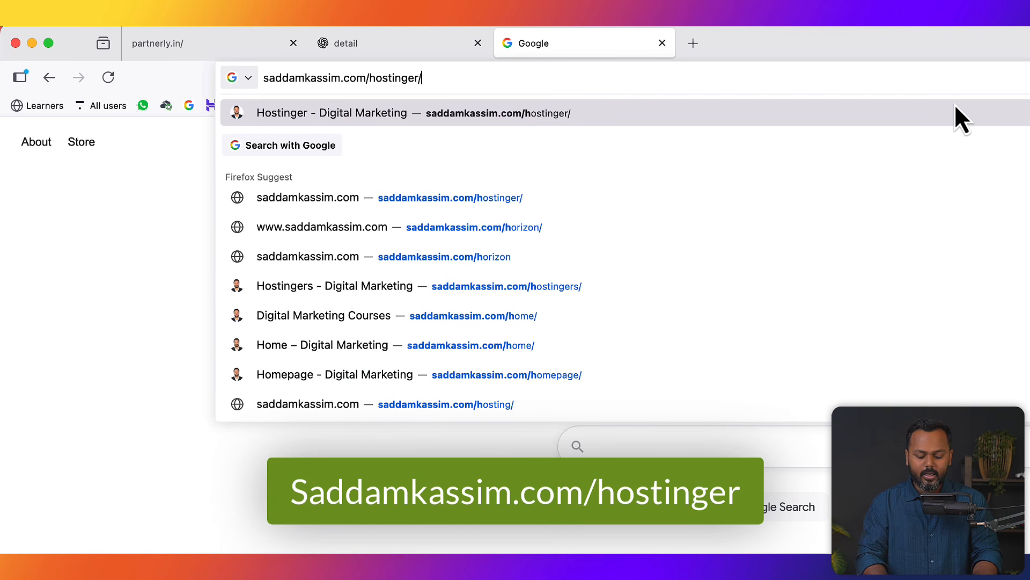
{"action": "key", "text": "Return"}
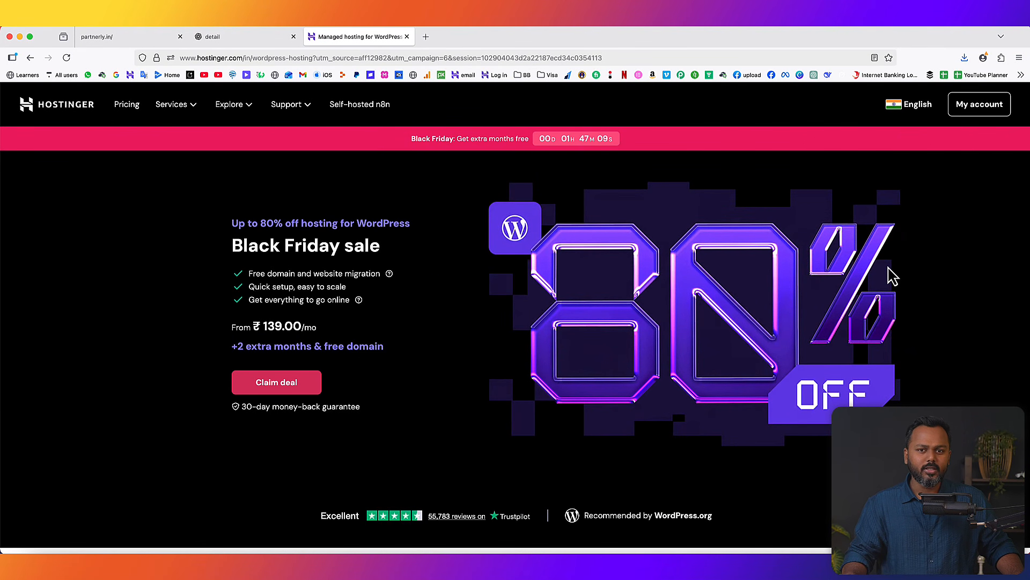
Open the Black Friday hosting deals and compare the Premium and Business + AI plans, including their website allowances
{"action": "left_click", "coordinate": [310, 382]}
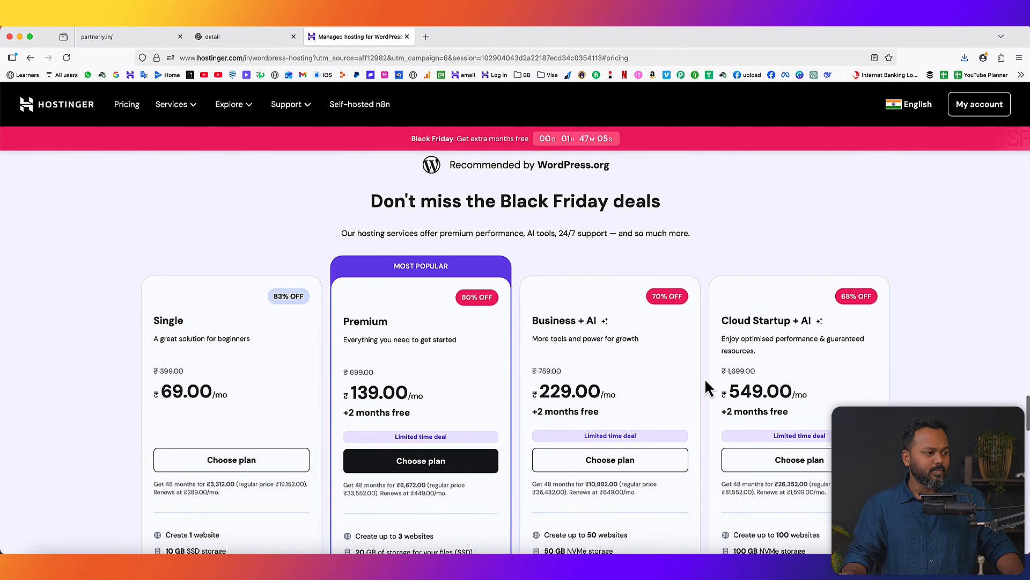
{"action": "scroll", "coordinate": [704, 384], "scroll_direction": "down", "scroll_amount": 3}
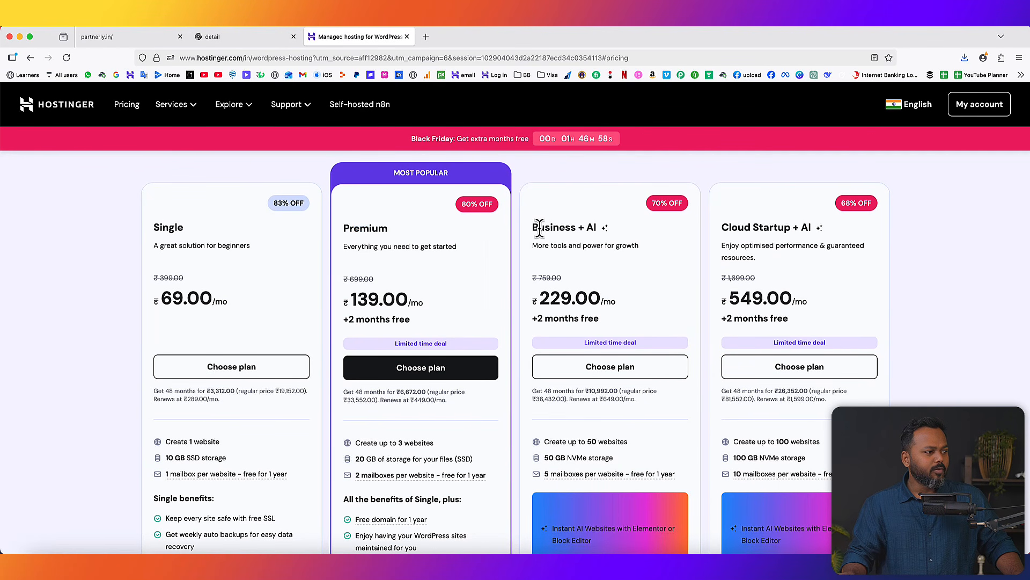
{"action": "left_click_drag", "start_coordinate": [539, 227], "coordinate": [586, 228]}
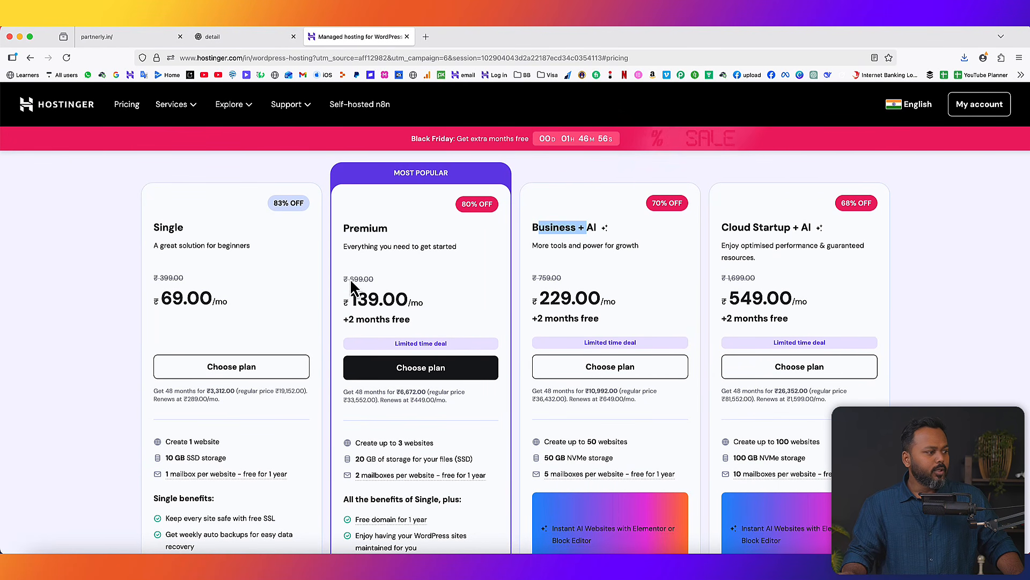
{"action": "scroll", "coordinate": [434, 456], "scroll_direction": "down", "scroll_amount": 1}
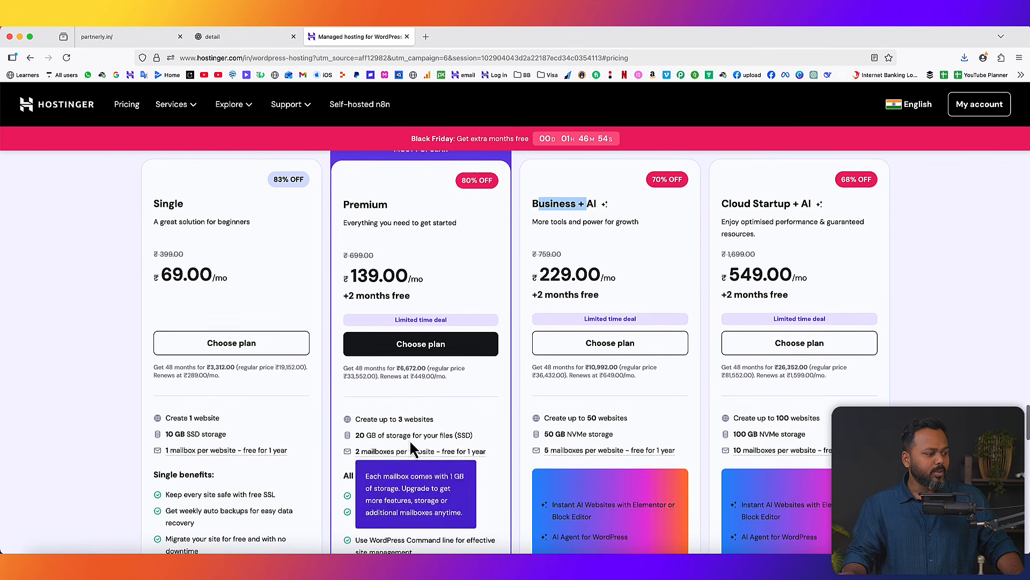
{"action": "left_click_drag", "start_coordinate": [398, 420], "coordinate": [435, 420]}
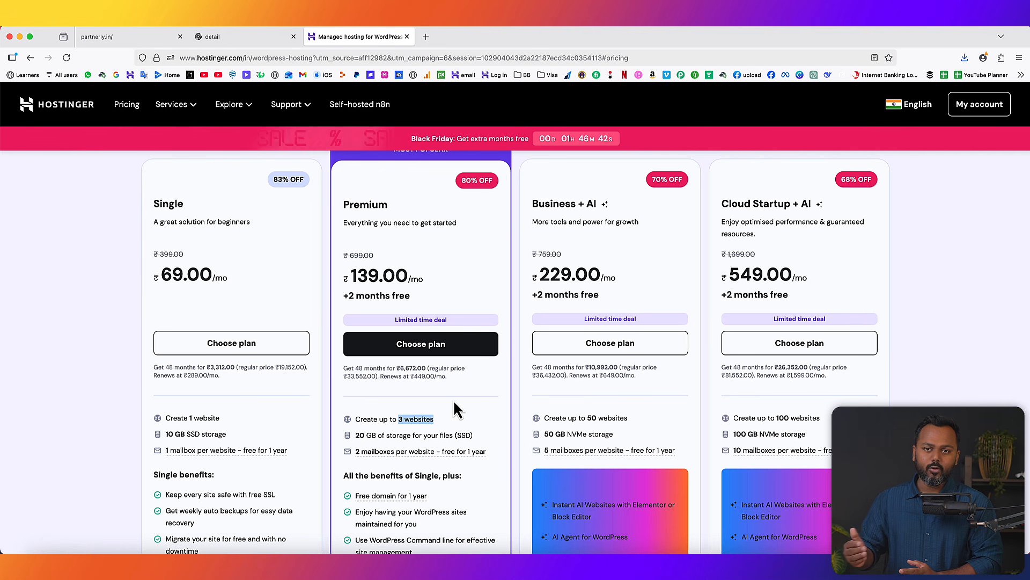
{"action": "left_click", "coordinate": [543, 204]}
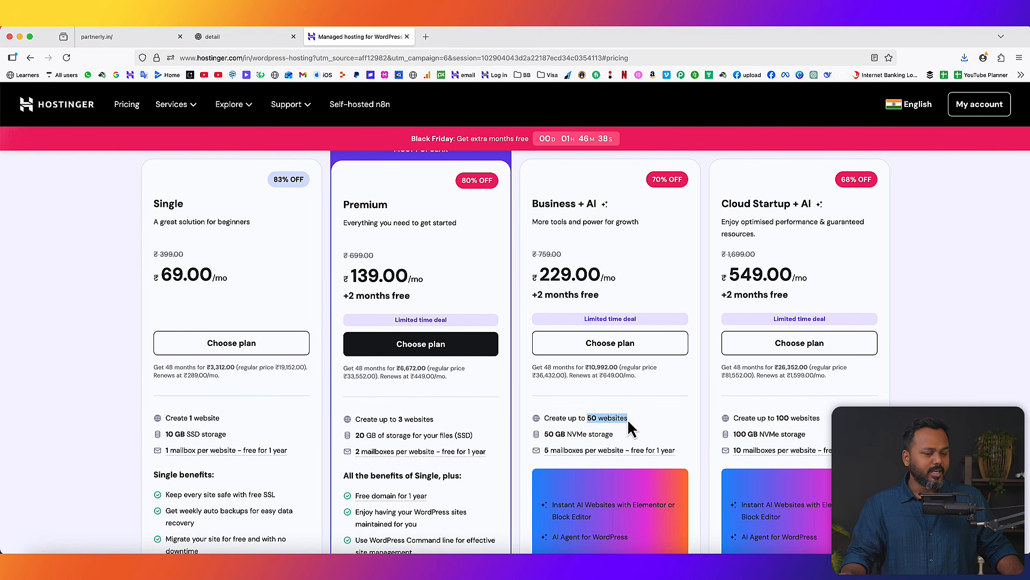
{"action": "left_click_drag", "start_coordinate": [588, 203], "coordinate": [601, 209]}
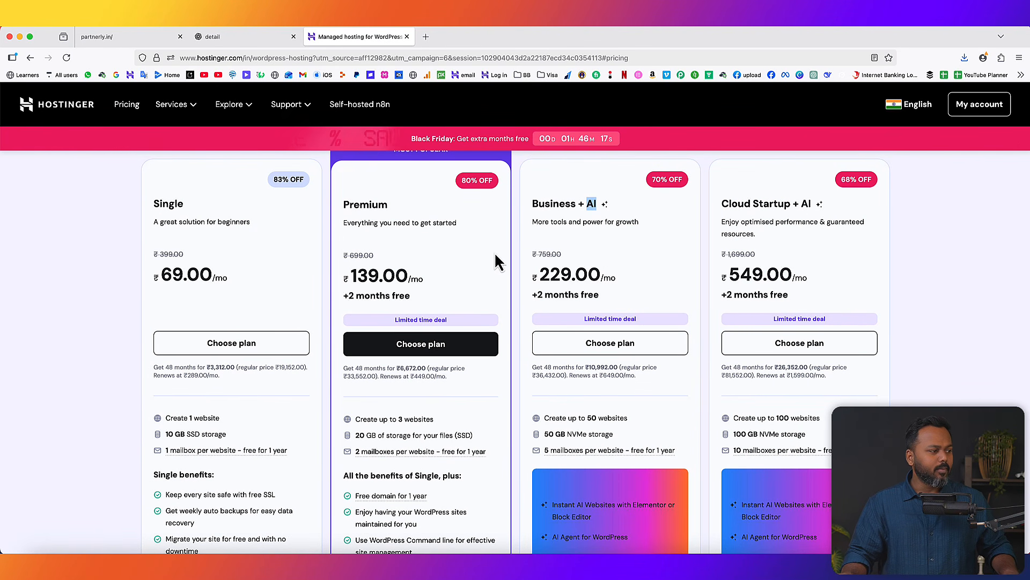
{"action": "left_click", "coordinate": [433, 248]}
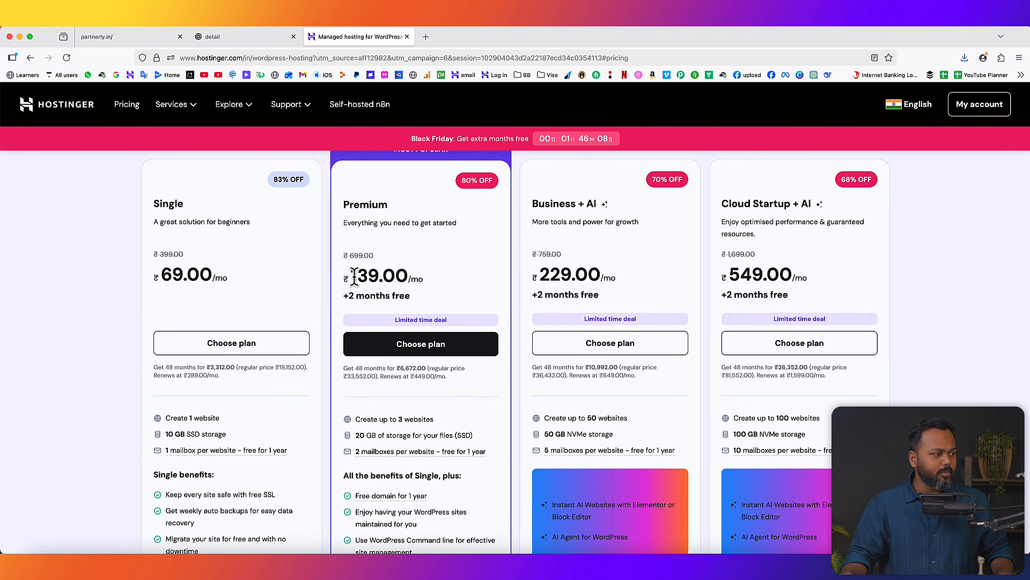
Choose the Premium hosting plan and select a 48-month period in the cart
{"action": "left_click", "coordinate": [421, 346]}
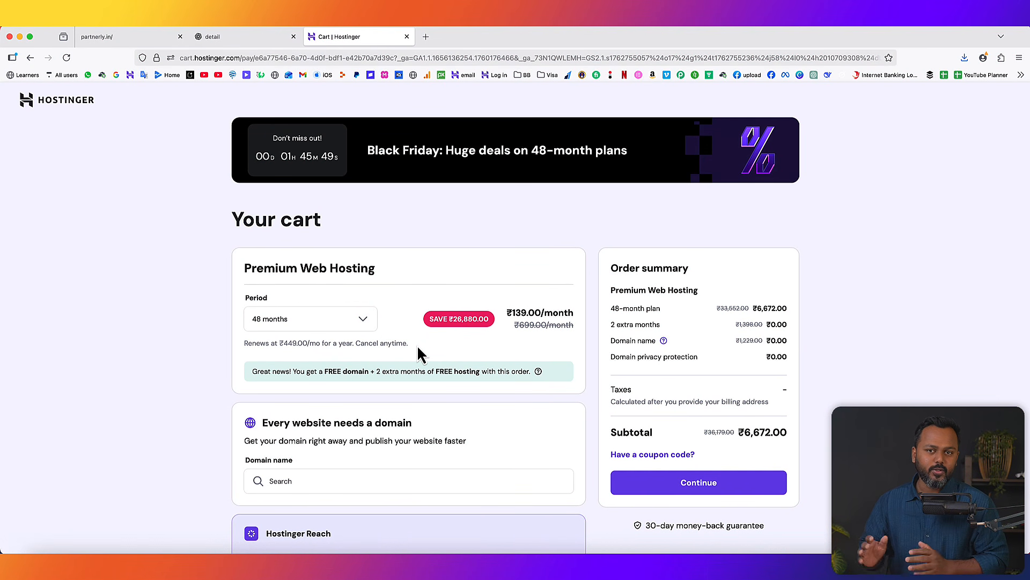
{"action": "left_click", "coordinate": [354, 324]}
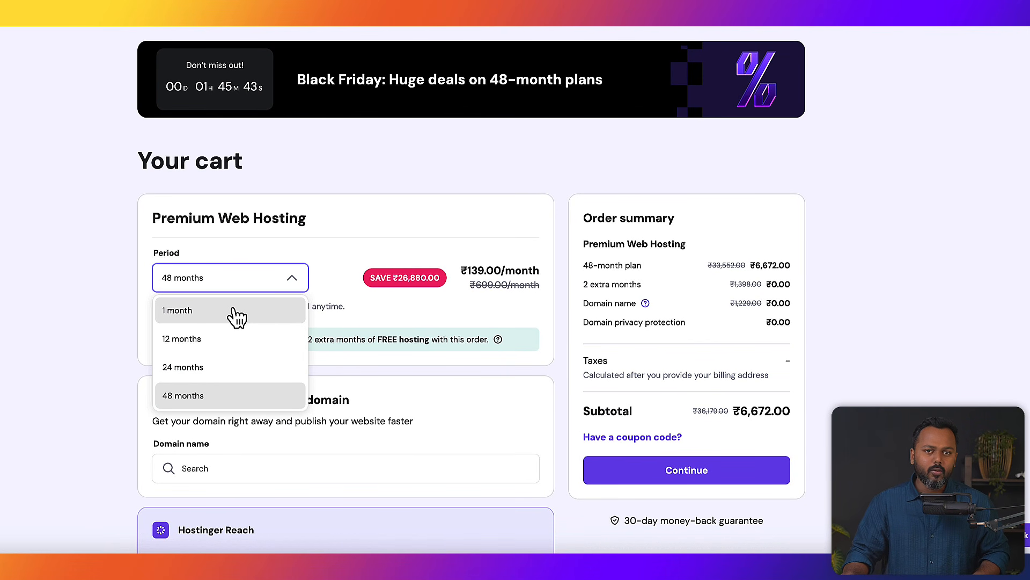
{"action": "left_click", "coordinate": [230, 400]}
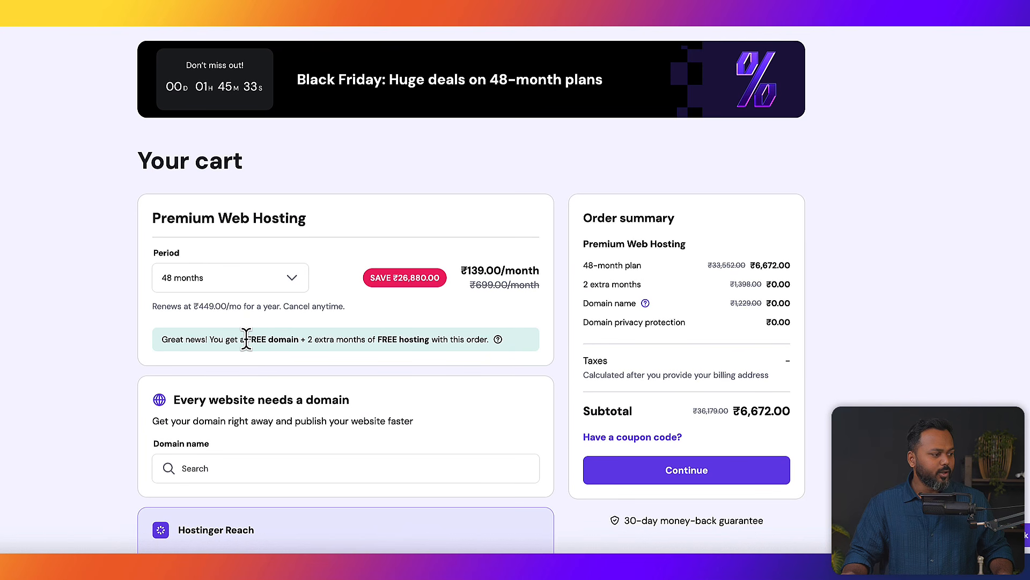
{"action": "left_click_drag", "start_coordinate": [316, 339], "coordinate": [397, 340]}
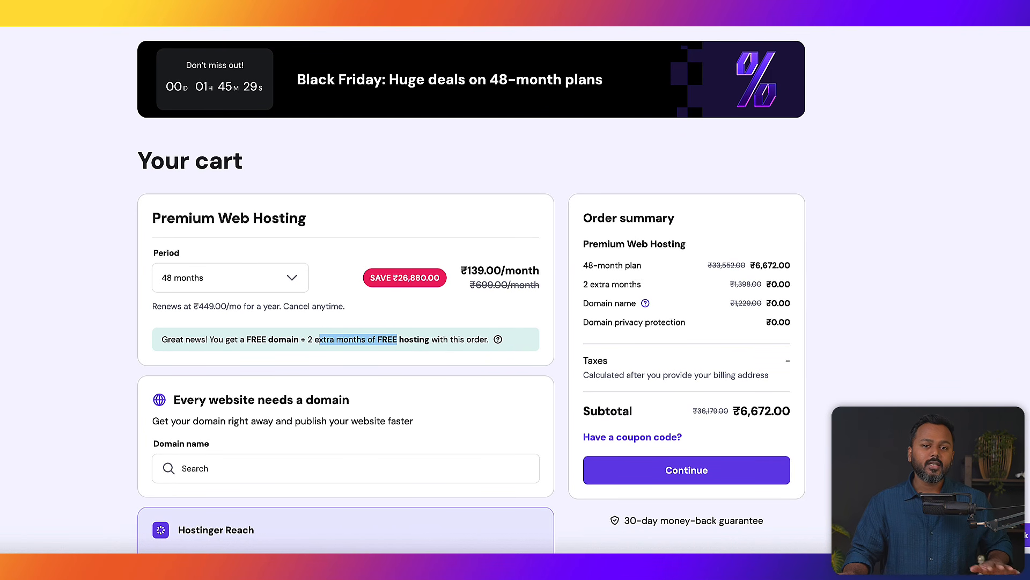
{"action": "left_click_drag", "start_coordinate": [742, 411], "coordinate": [751, 413]}
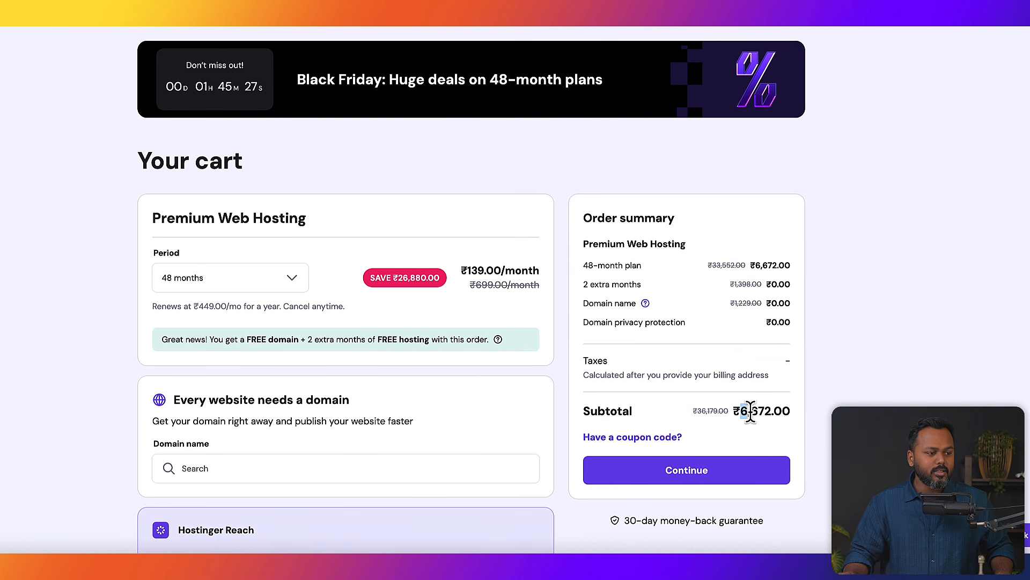
Apply the coupon code SK20 to the Premium Web Hosting order
{"action": "scroll", "coordinate": [841, 406], "scroll_direction": "down", "scroll_amount": 1}
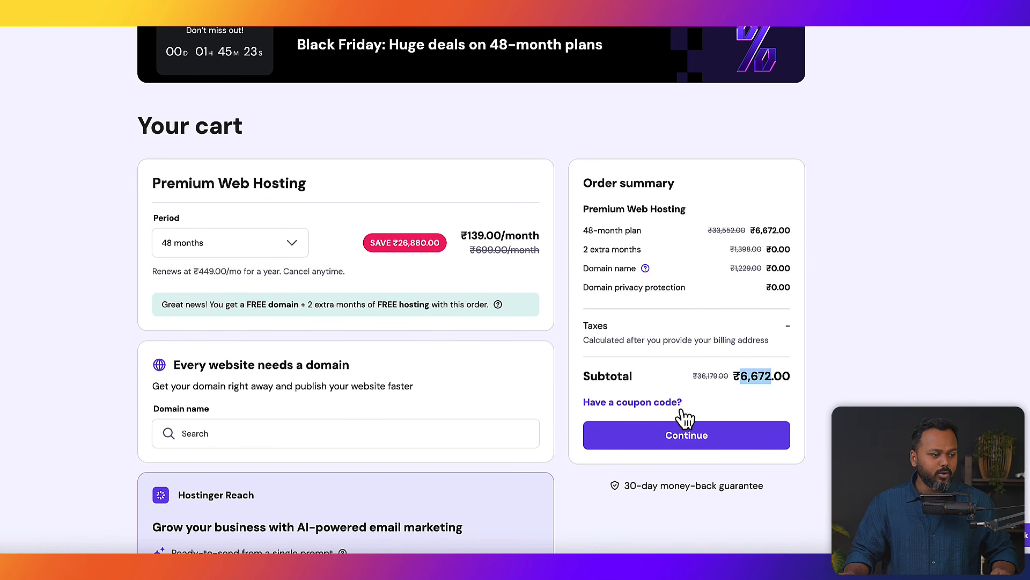
{"action": "left_click", "coordinate": [641, 403]}
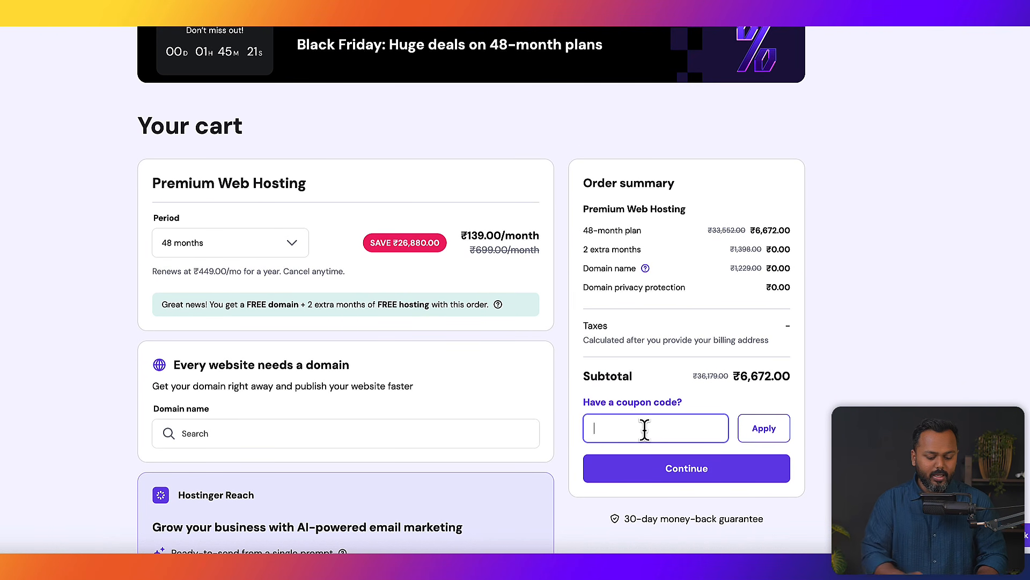
{"action": "type", "text": "SK20"}
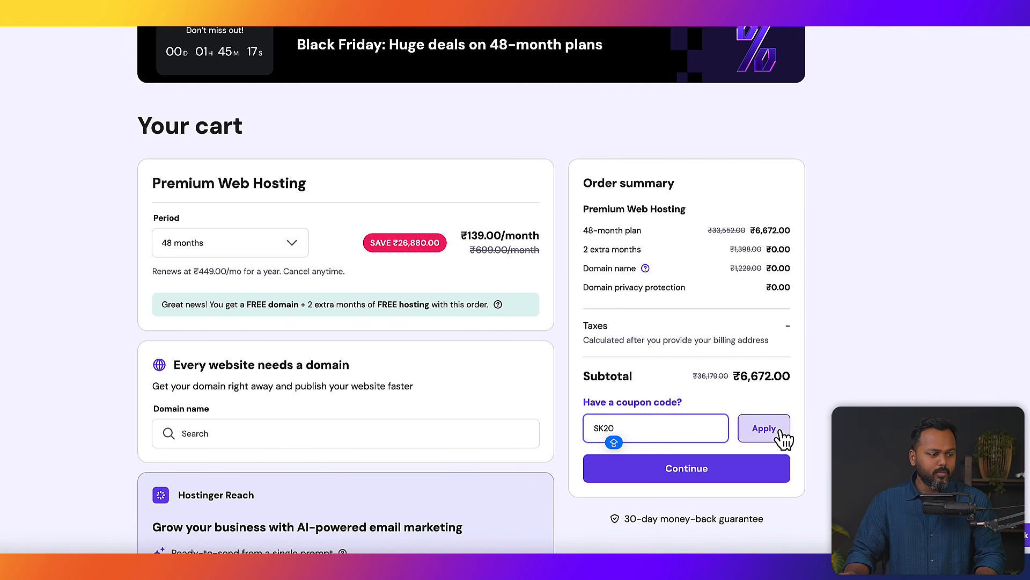
{"action": "left_click", "coordinate": [773, 435]}
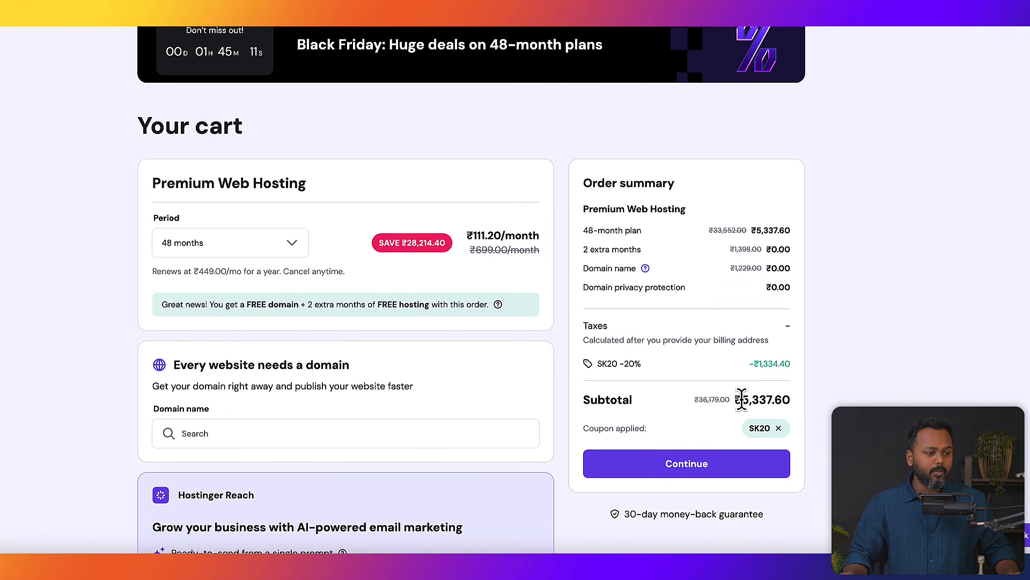
{"action": "left_click", "coordinate": [839, 403]}
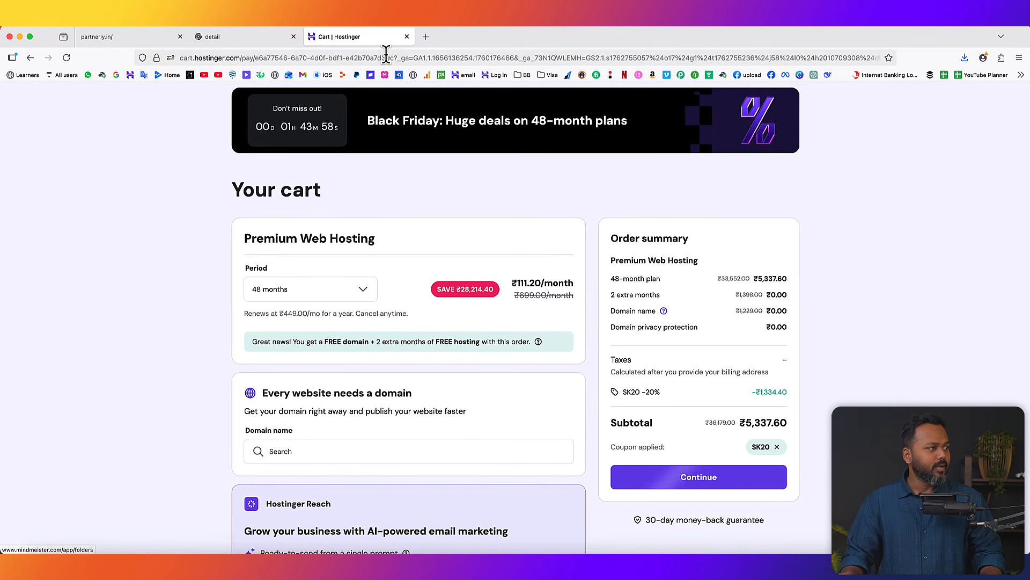
Go to hostinger.com/in and open the account dashboard
{"action": "left_click", "coordinate": [386, 58]}
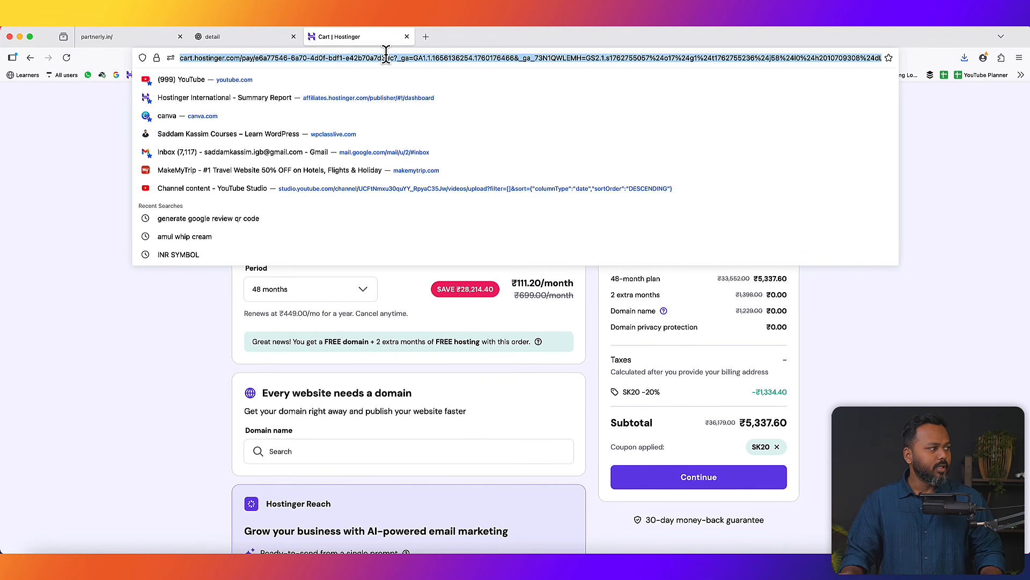
{"action": "type", "text": "hos"}
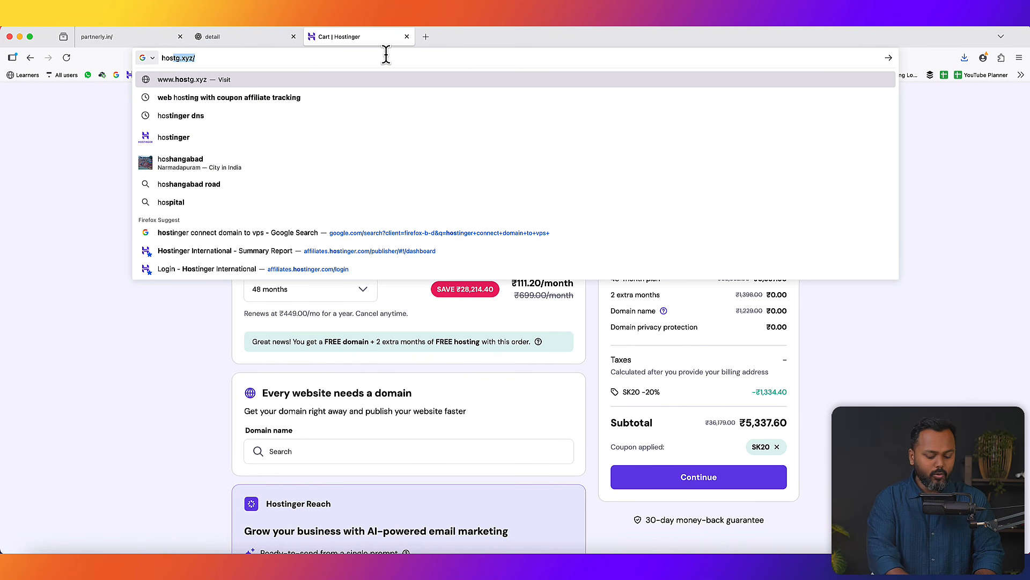
{"action": "type", "text": "tinger.com/in"}
{"action": "key", "text": "Return"}
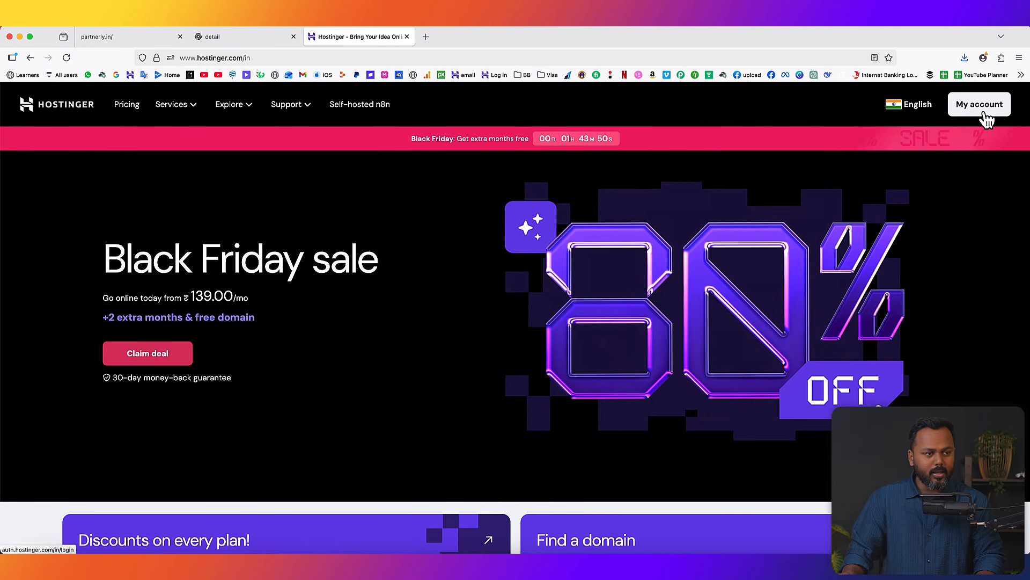
{"action": "left_click", "coordinate": [986, 117]}
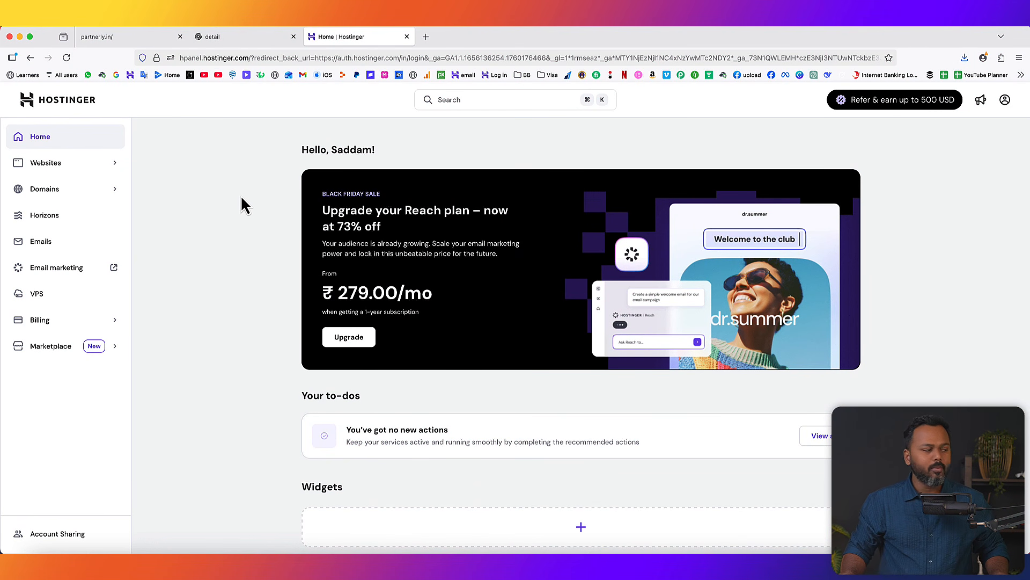
Open the page for getting a new domain and check the availability of bistrobook.com
{"action": "left_click", "coordinate": [70, 192]}
{"action": "left_click", "coordinate": [43, 245]}
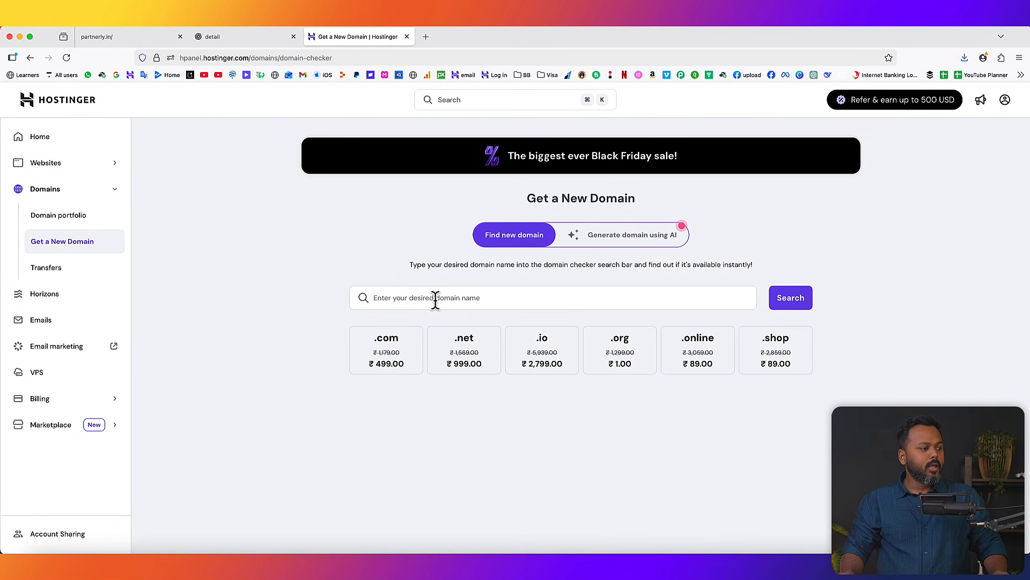
{"action": "left_click", "coordinate": [435, 299]}
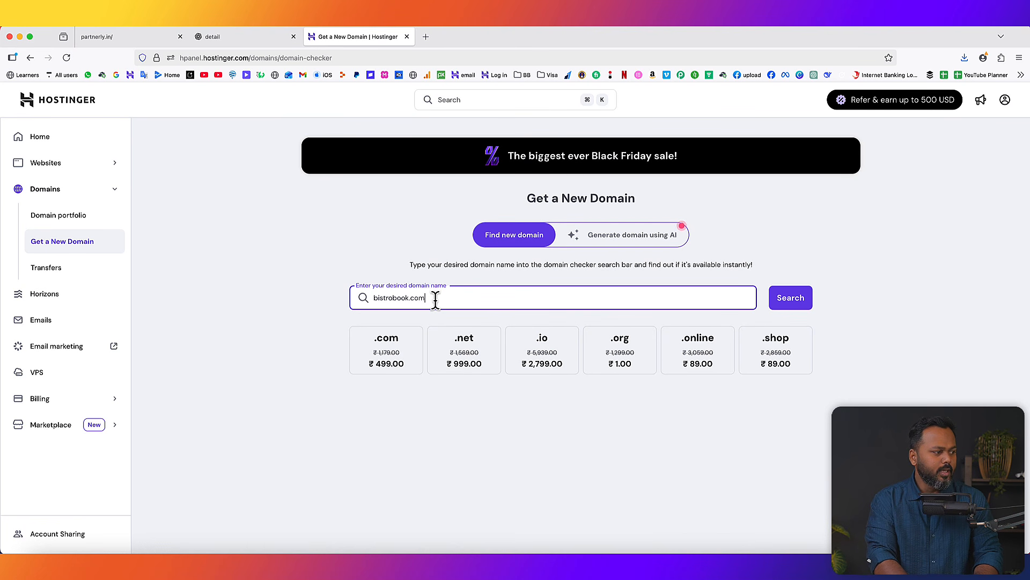
{"action": "left_click", "coordinate": [790, 298]}
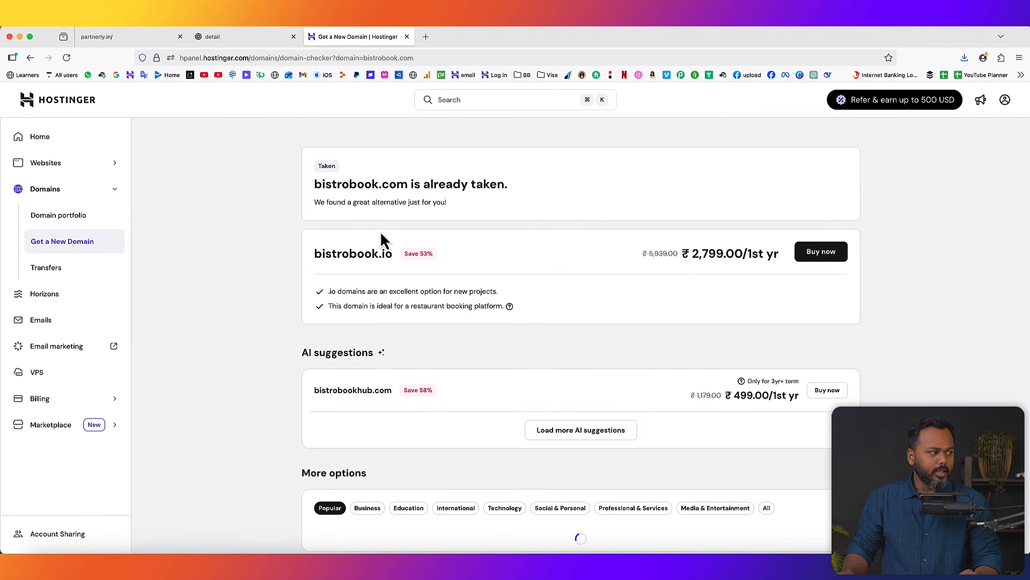
{"action": "left_click_drag", "start_coordinate": [316, 185], "coordinate": [504, 185]}
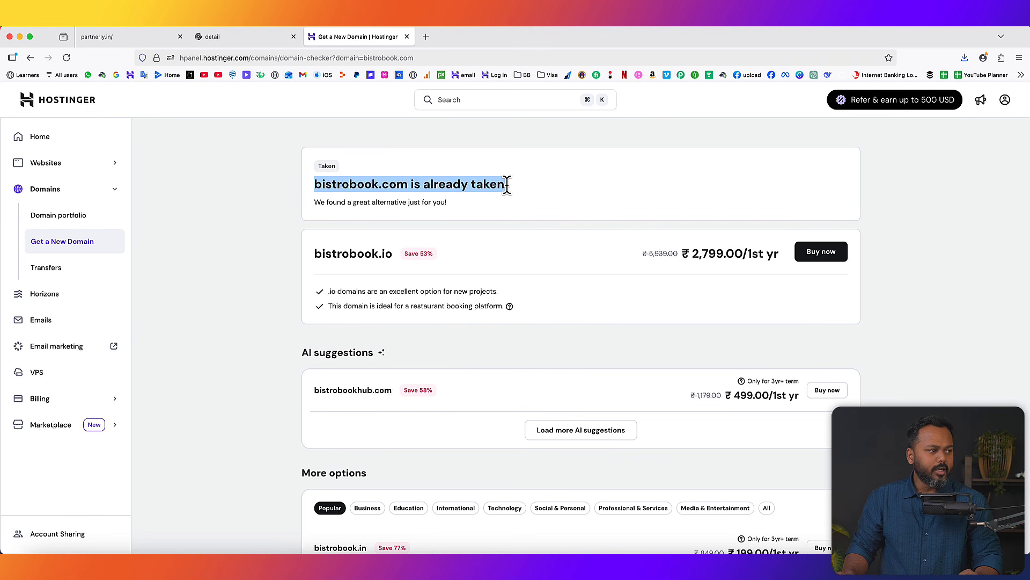
{"action": "left_click", "coordinate": [507, 185]}
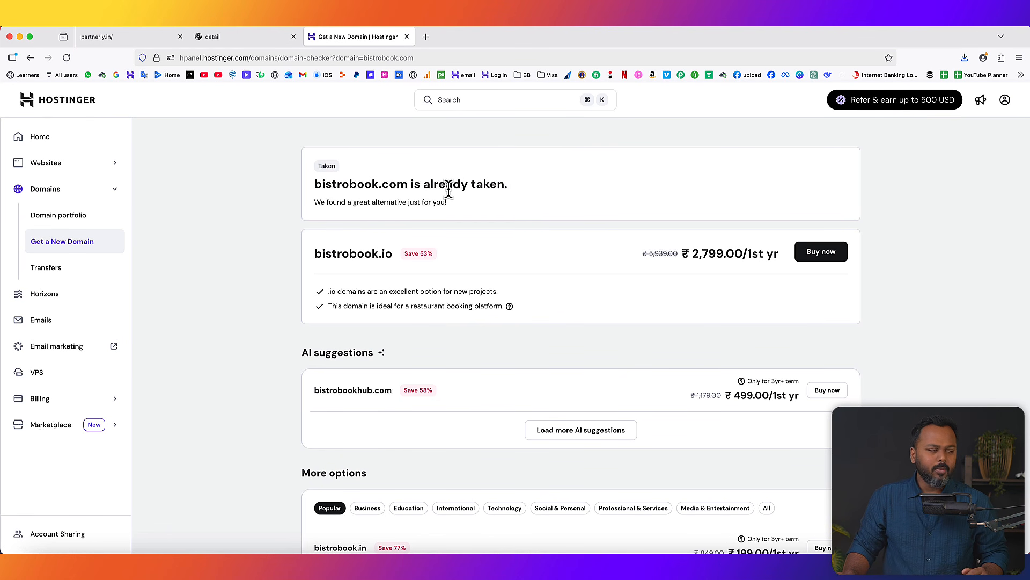
Check the availability of the domain name tastyindex.com
{"action": "scroll", "coordinate": [449, 191], "scroll_direction": "up", "scroll_amount": 3}
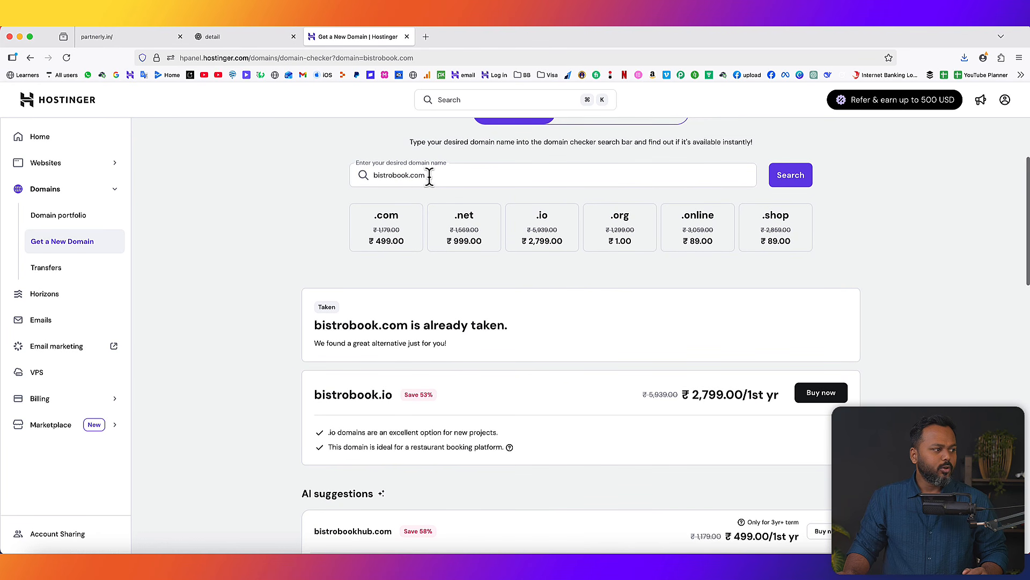
{"action": "double_click", "coordinate": [393, 175]}
{"action": "type", "text": "tastymdex"}
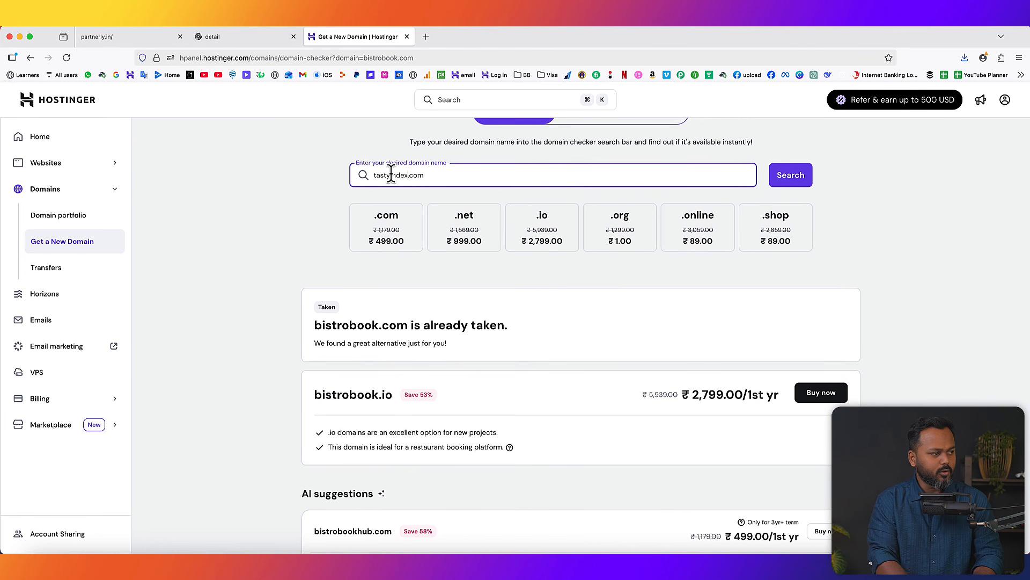
{"action": "key", "text": "Return"}
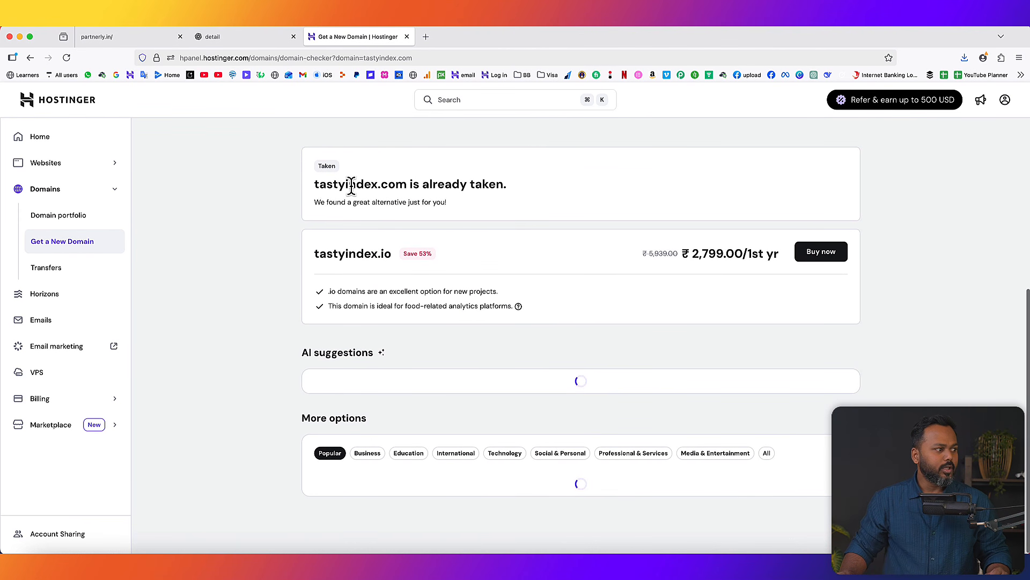
{"action": "scroll", "coordinate": [349, 188], "scroll_direction": "up", "scroll_amount": 5}
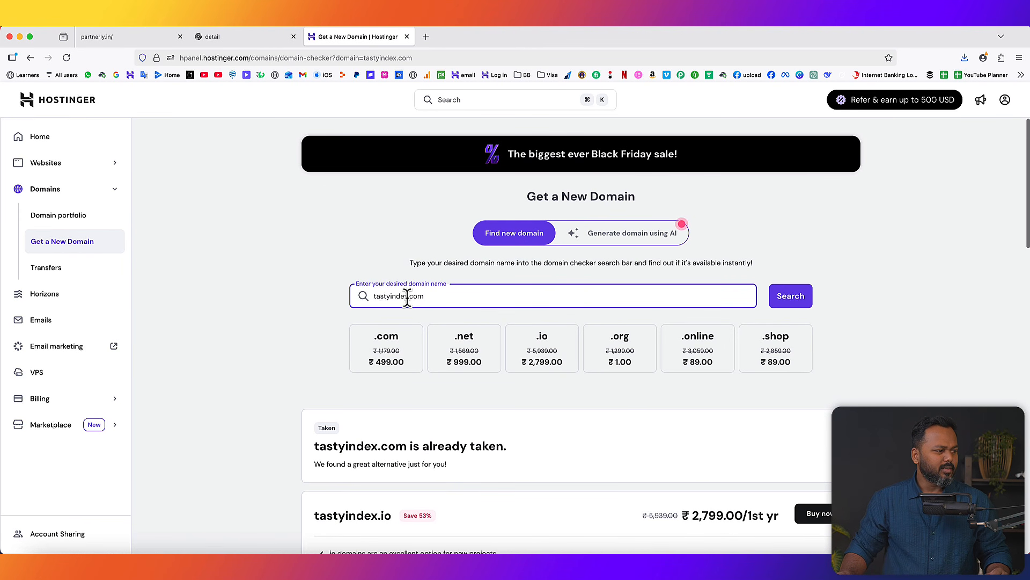
Check the availability of the domain name tastyfoodindex.com and highlight the exact match
{"action": "left_click_drag", "start_coordinate": [408, 296], "coordinate": [393, 296]}
{"action": "type", "text": "foodi"}
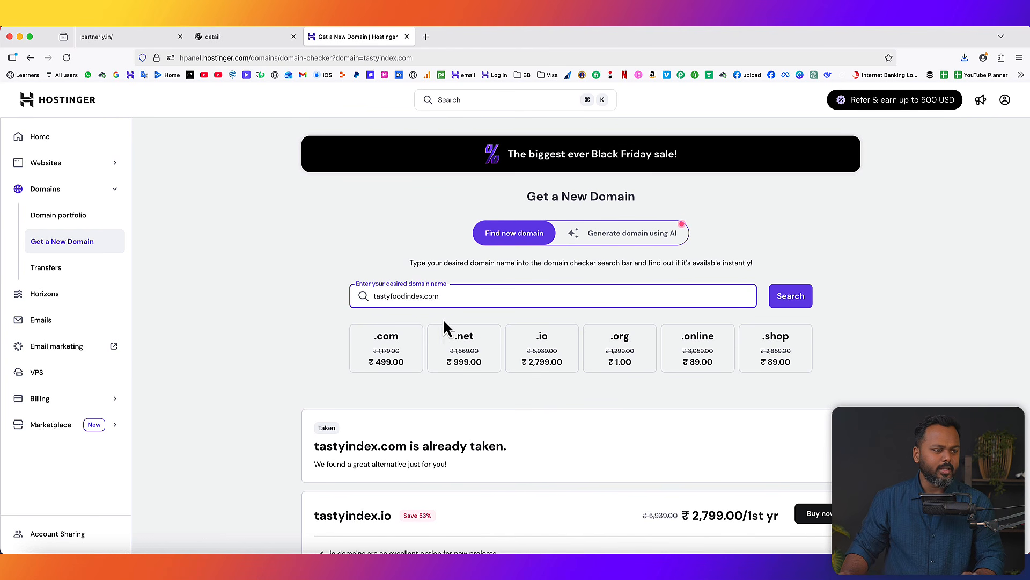
{"action": "left_click", "coordinate": [791, 296]}
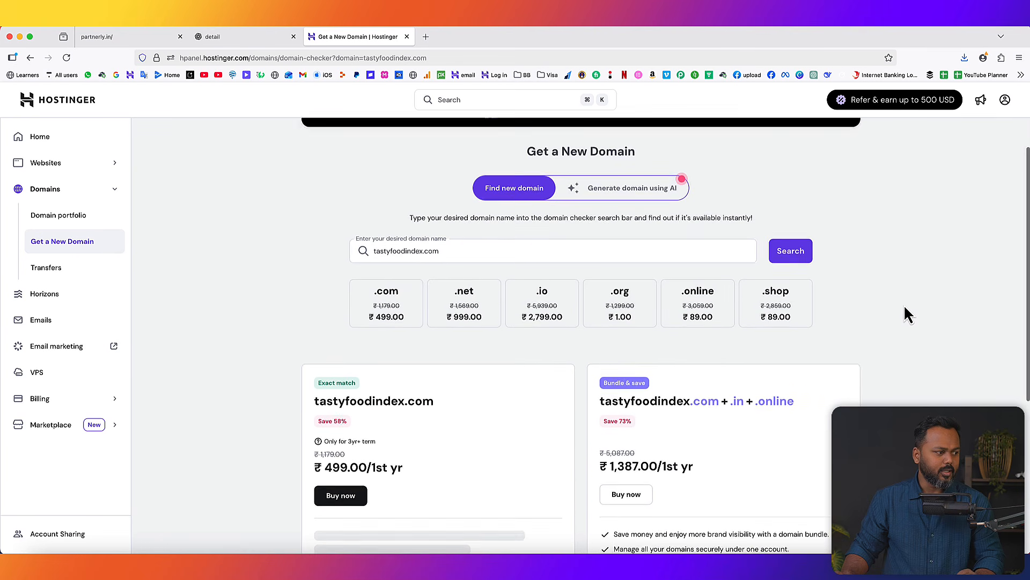
{"action": "left_click_drag", "start_coordinate": [314, 185], "coordinate": [419, 187]}
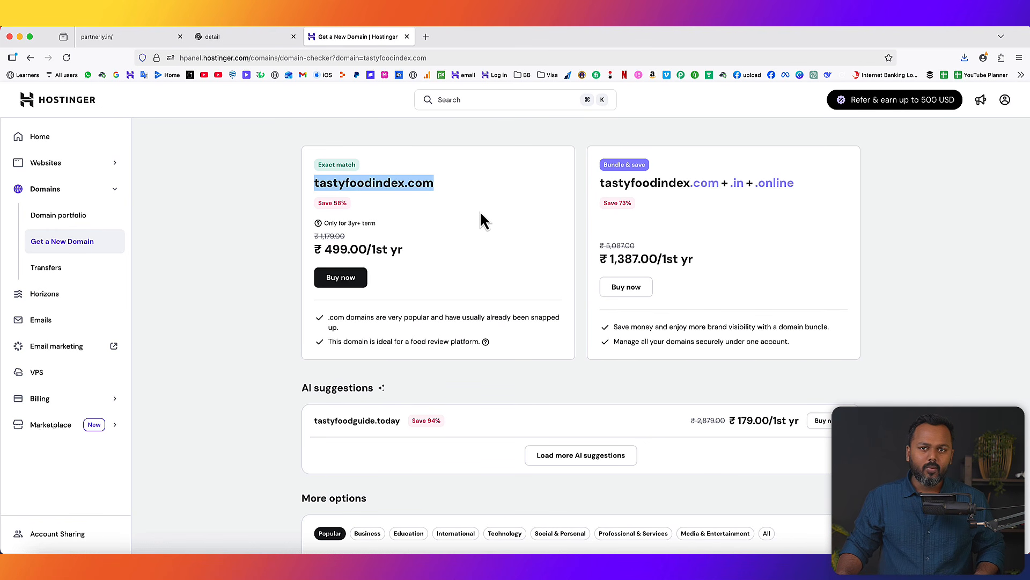
View the ttsl.store site in a new private browsing window, and close that window
{"action": "left_click", "coordinate": [1019, 57]}
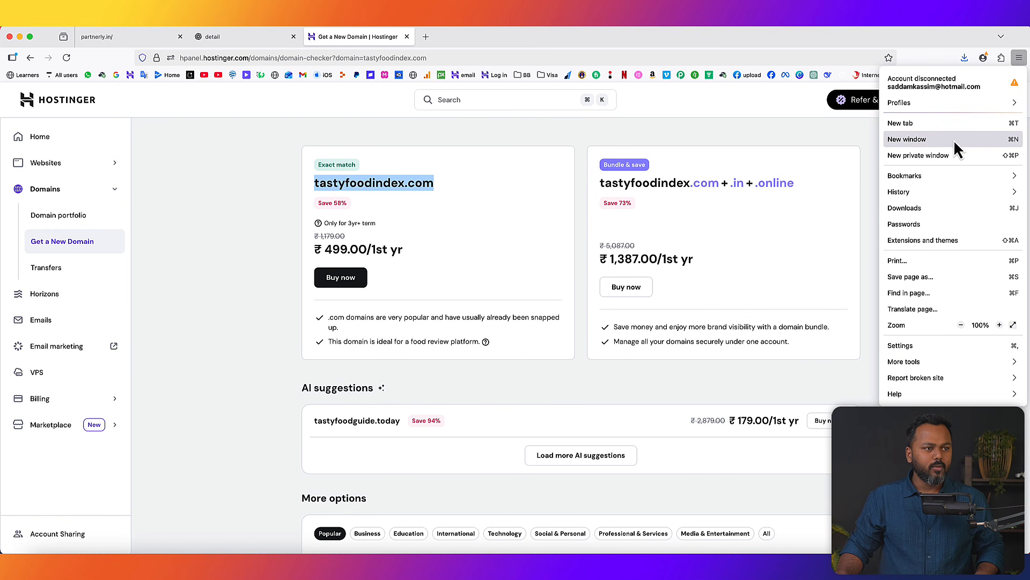
{"action": "left_click", "coordinate": [946, 153]}
{"action": "type", "text": "ttsl.store"}
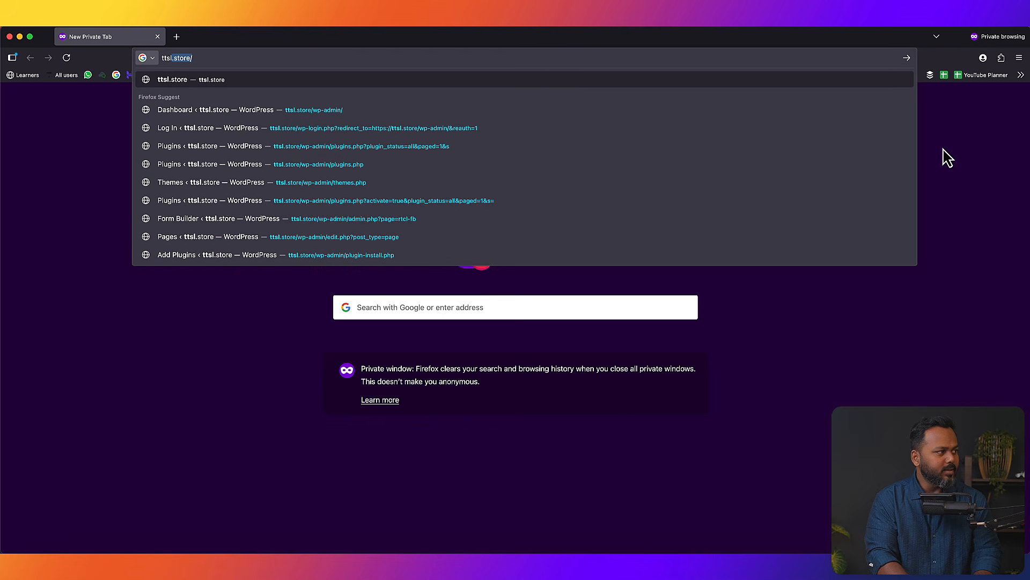
{"action": "key", "text": "Return"}
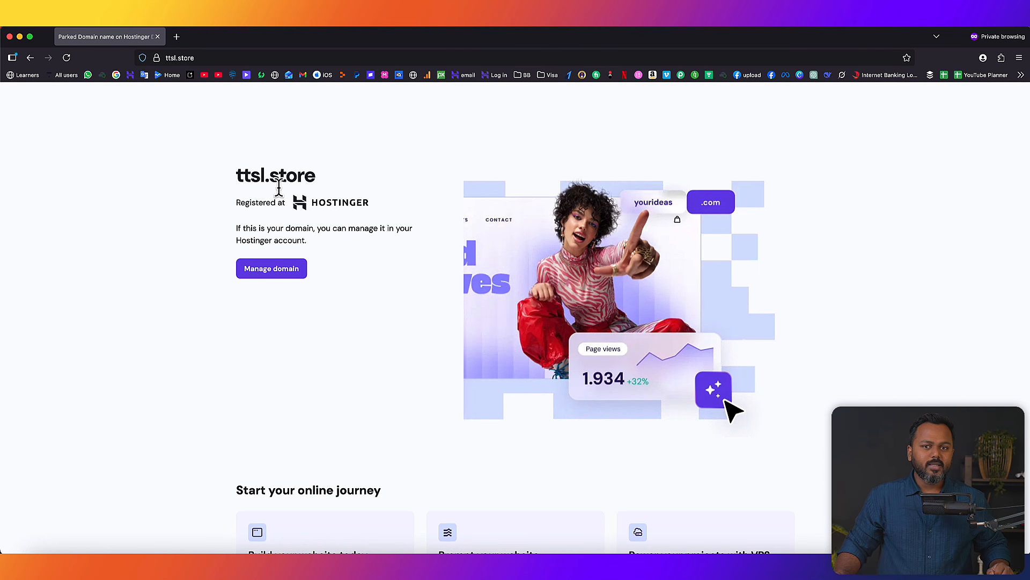
{"action": "left_click", "coordinate": [159, 37]}
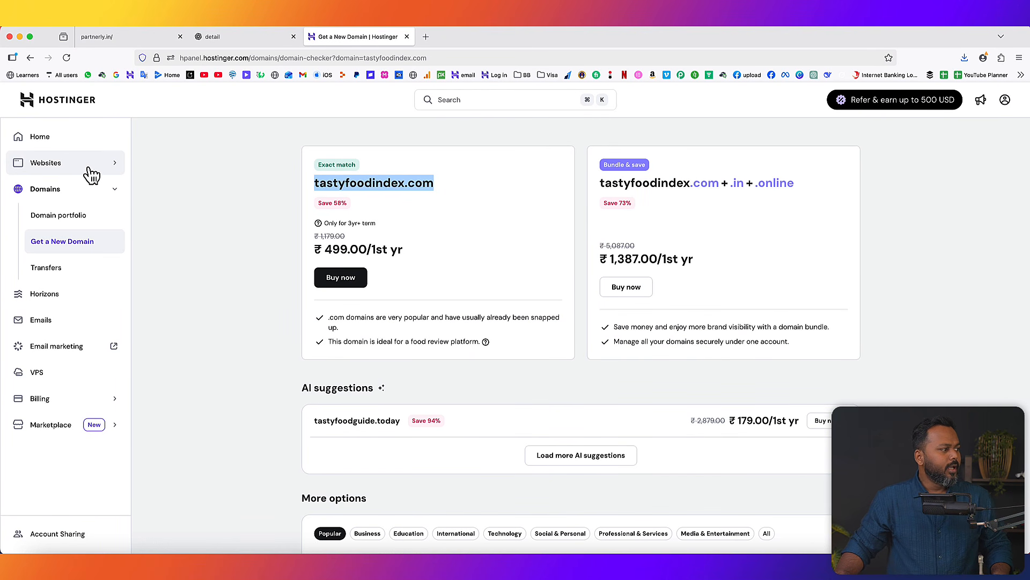
Go to the list of websites and start adding a WordPress website to the Business Web Hosting plan
{"action": "left_click", "coordinate": [68, 164]}
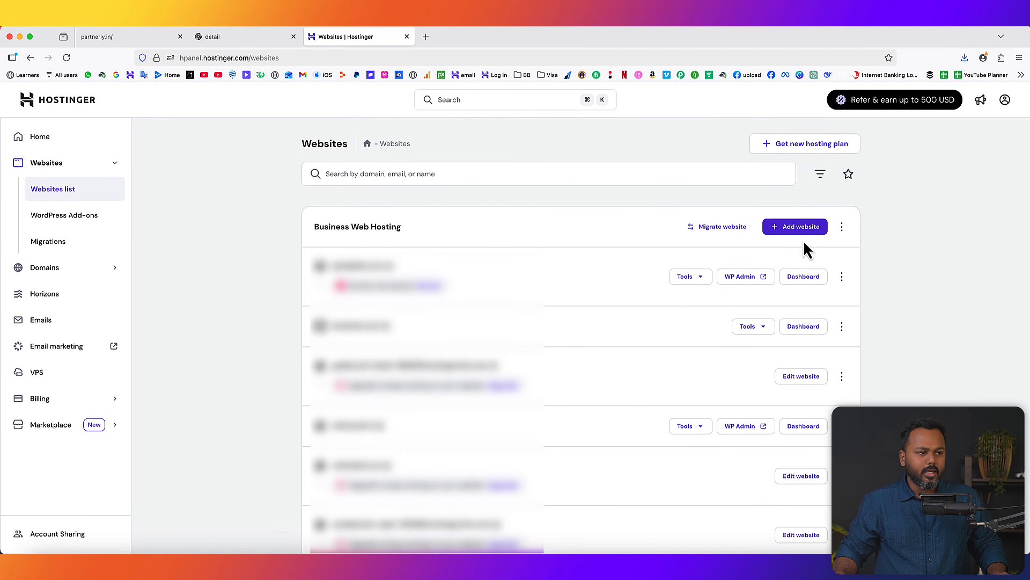
{"action": "left_click", "coordinate": [803, 232]}
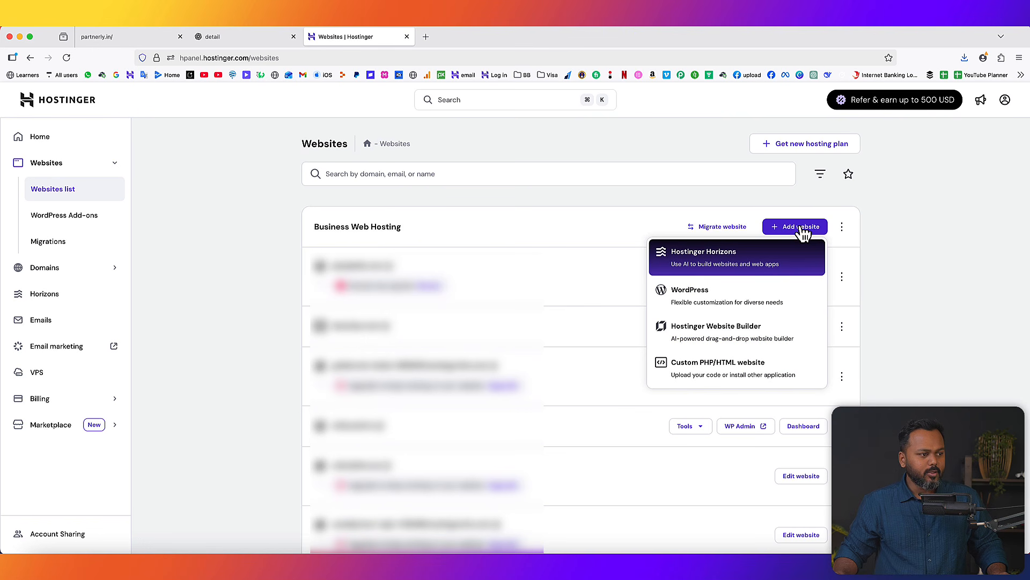
{"action": "left_click", "coordinate": [717, 302]}
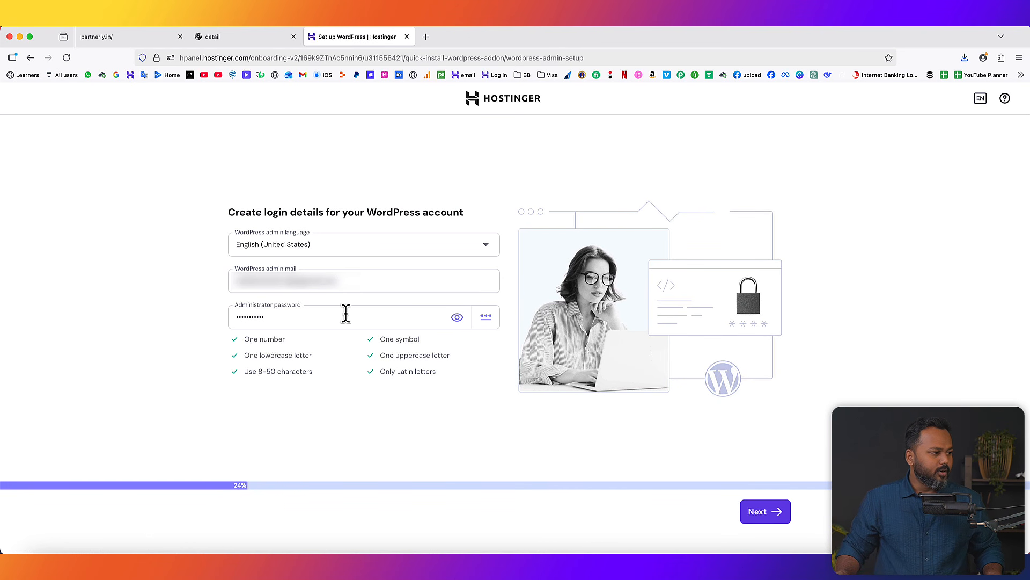
Replace the WordPress administrator password with a new one and submit the login details
{"action": "left_click_drag", "start_coordinate": [346, 314], "coordinate": [204, 314]}
{"action": "key", "text": "Caps_Lock"}
{"action": "type", "text": "••"}
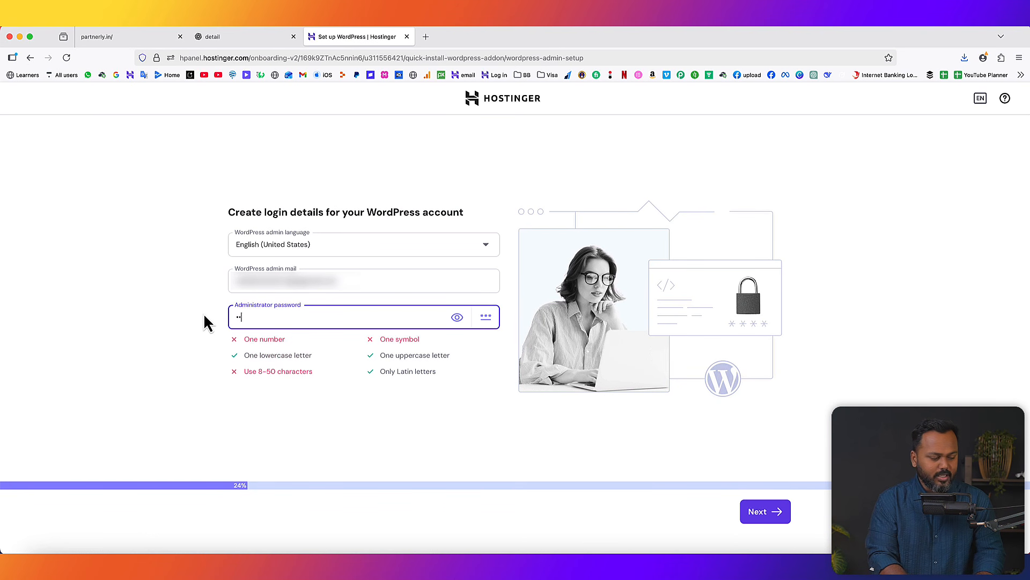
{"action": "type", "text": "••••••••"}
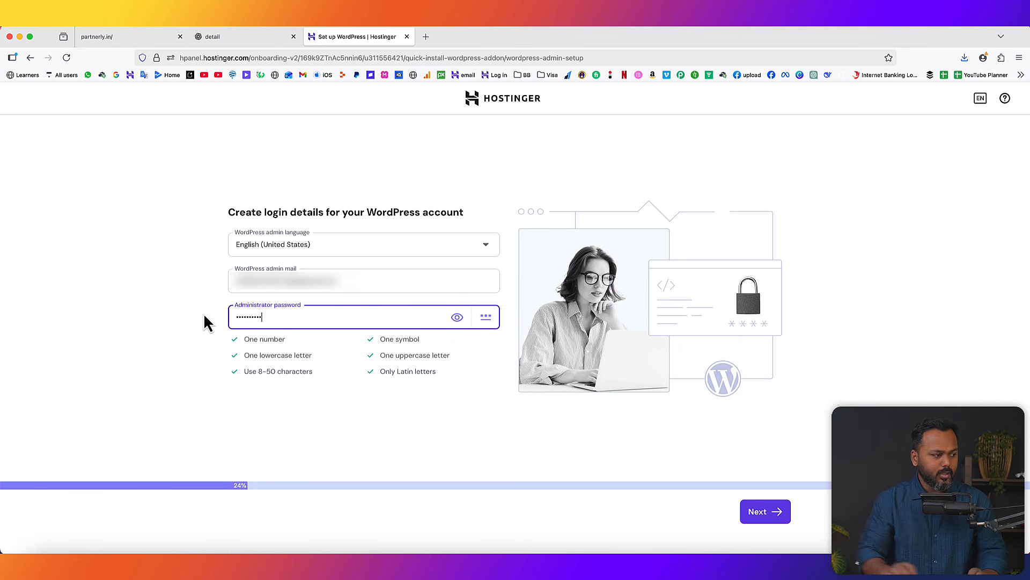
{"action": "left_click", "coordinate": [772, 516]}
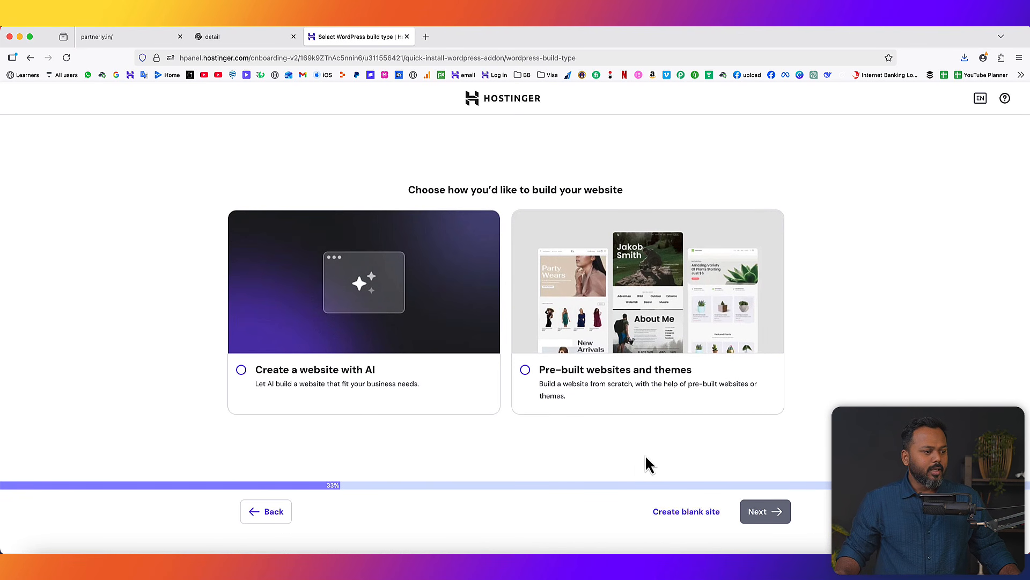
Choose to create a blank site and assign the owned domain ttsl.store to it
{"action": "left_click", "coordinate": [688, 517]}
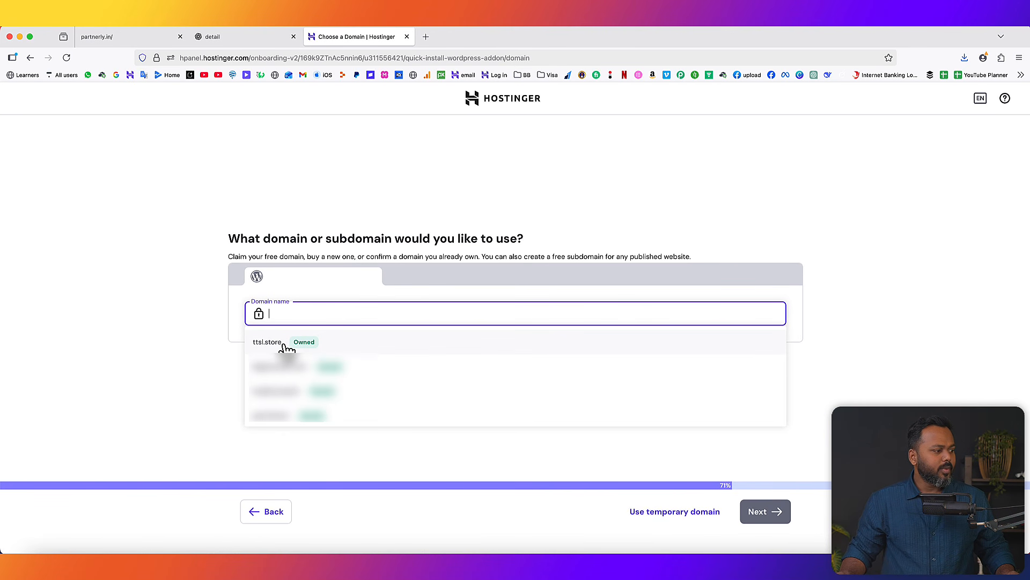
{"action": "left_click", "coordinate": [266, 343]}
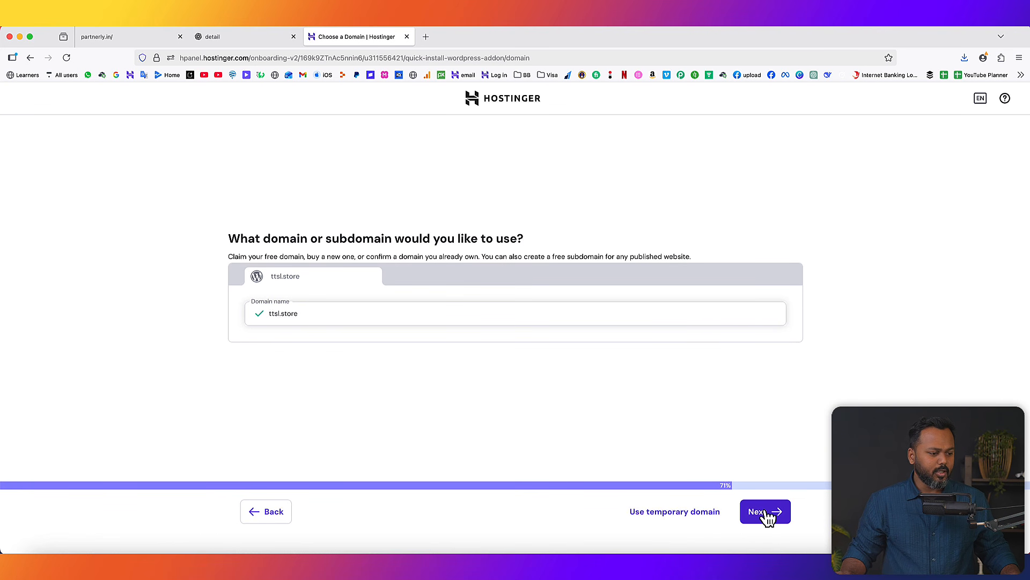
{"action": "left_click", "coordinate": [768, 516]}
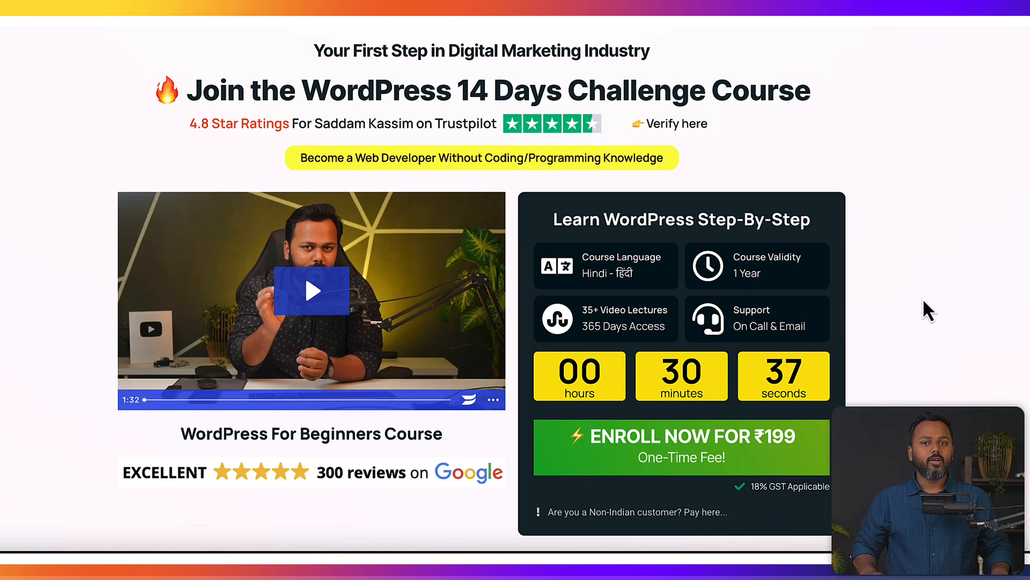
Look through the WordPress 14 Days Challenge Course page, including its price, syllabus, reviews and frequently asked questions
{"action": "scroll", "coordinate": [929, 311], "scroll_direction": "down", "scroll_amount": 2}
{"action": "scroll", "coordinate": [929, 311], "scroll_direction": "up", "scroll_amount": 1}
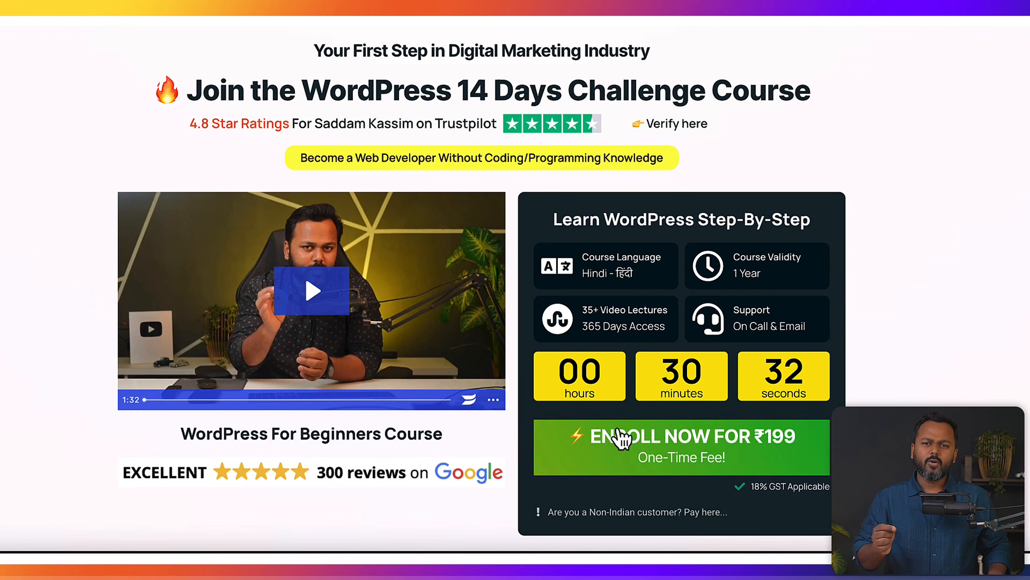
{"action": "left_click_drag", "start_coordinate": [524, 436], "coordinate": [826, 448]}
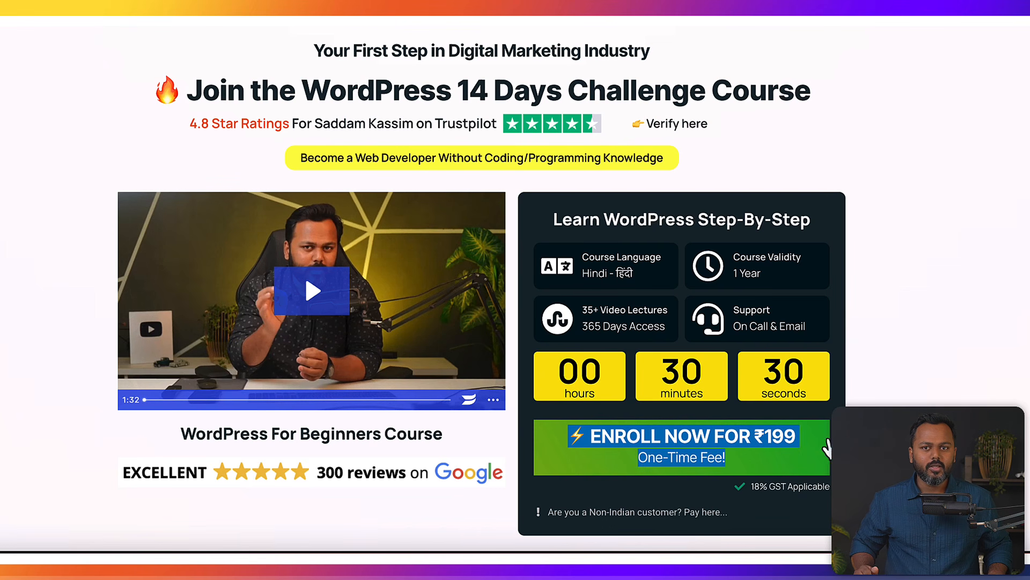
{"action": "scroll", "coordinate": [826, 447], "scroll_direction": "down", "scroll_amount": 5}
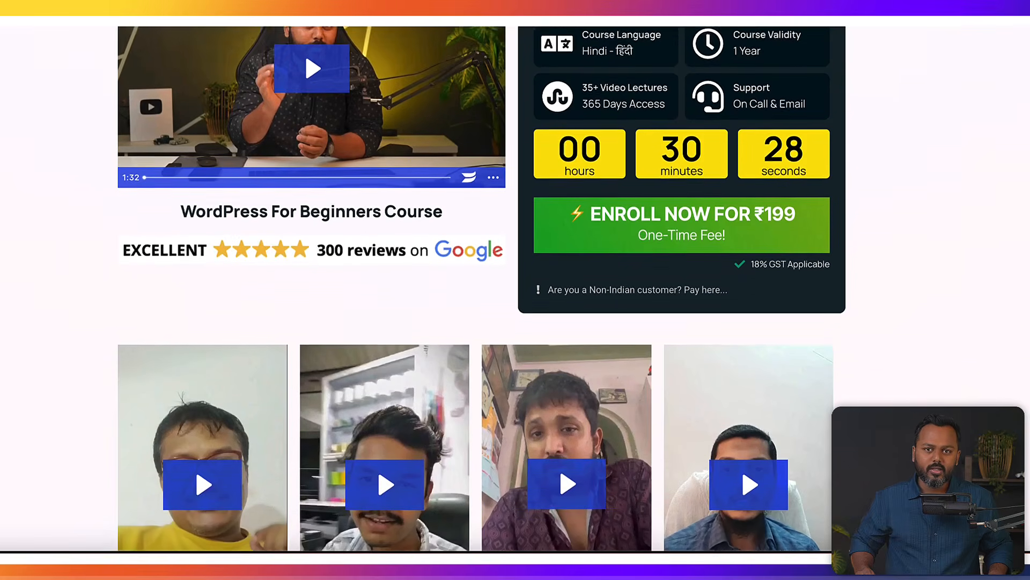
{"action": "scroll", "coordinate": [516, 322], "scroll_direction": "down", "scroll_amount": 5}
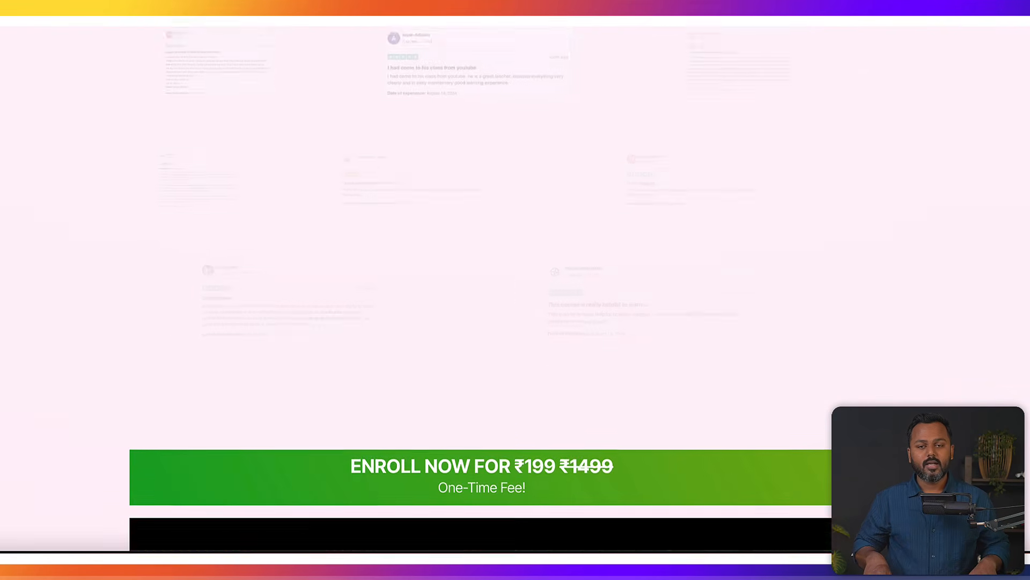
{"action": "scroll", "coordinate": [482, 290], "scroll_direction": "down", "scroll_amount": 10}
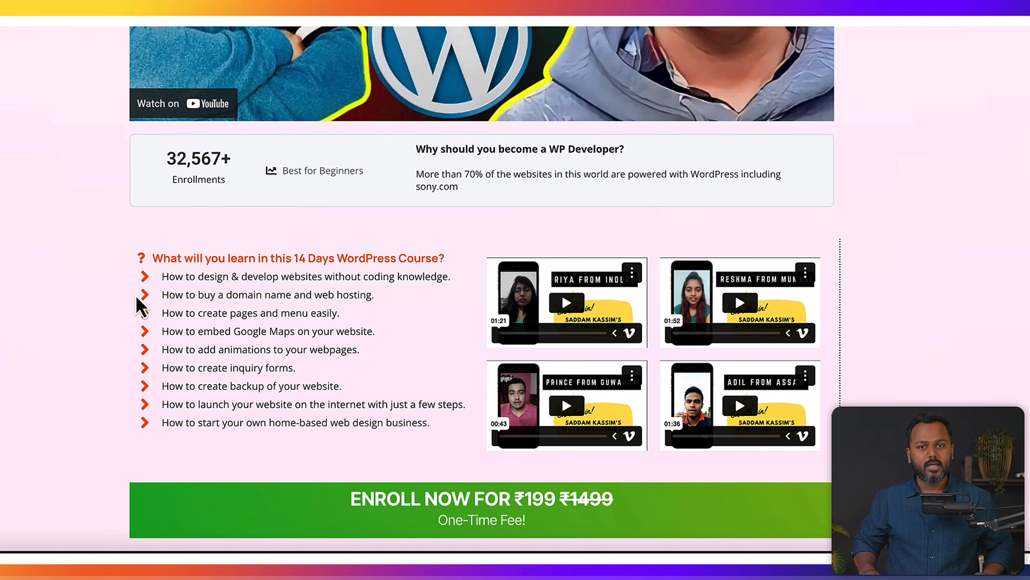
{"action": "scroll", "coordinate": [136, 296], "scroll_direction": "down", "scroll_amount": 2}
{"action": "scroll", "coordinate": [136, 296], "scroll_direction": "up", "scroll_amount": 2}
{"action": "scroll", "coordinate": [136, 295], "scroll_direction": "down", "scroll_amount": 10}
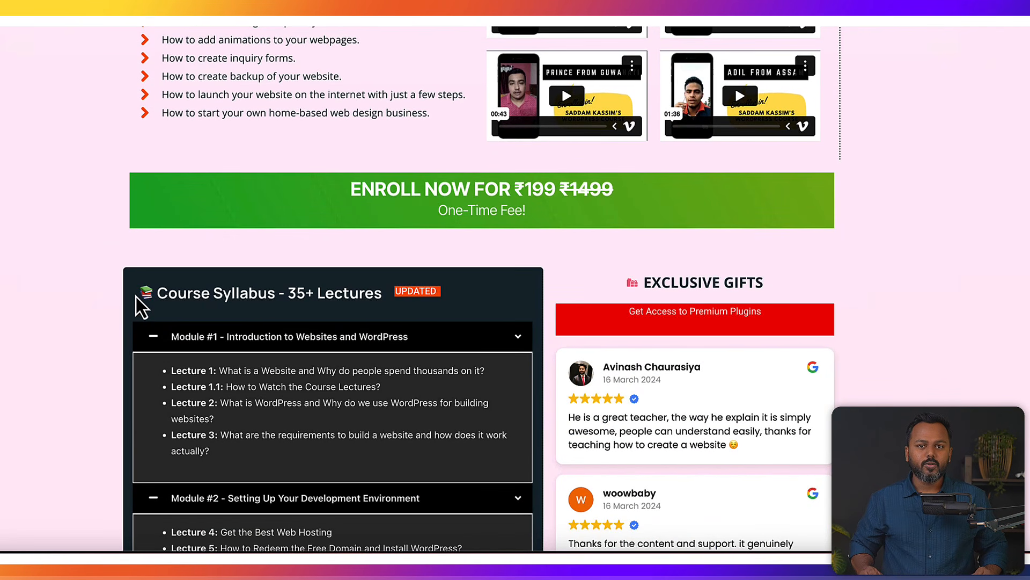
{"action": "scroll", "coordinate": [139, 305], "scroll_direction": "down", "scroll_amount": 12}
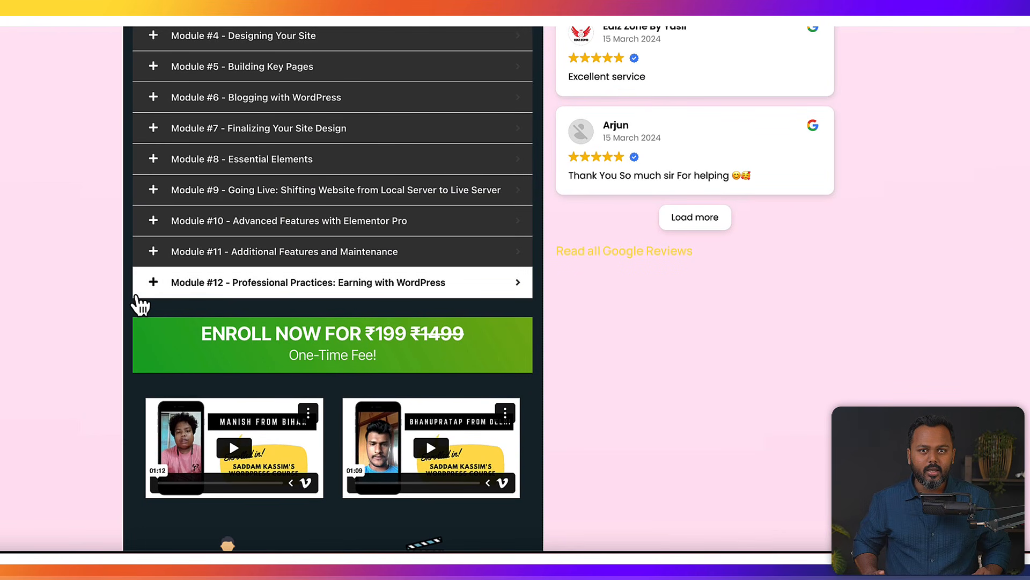
{"action": "scroll", "coordinate": [138, 301], "scroll_direction": "down", "scroll_amount": 12}
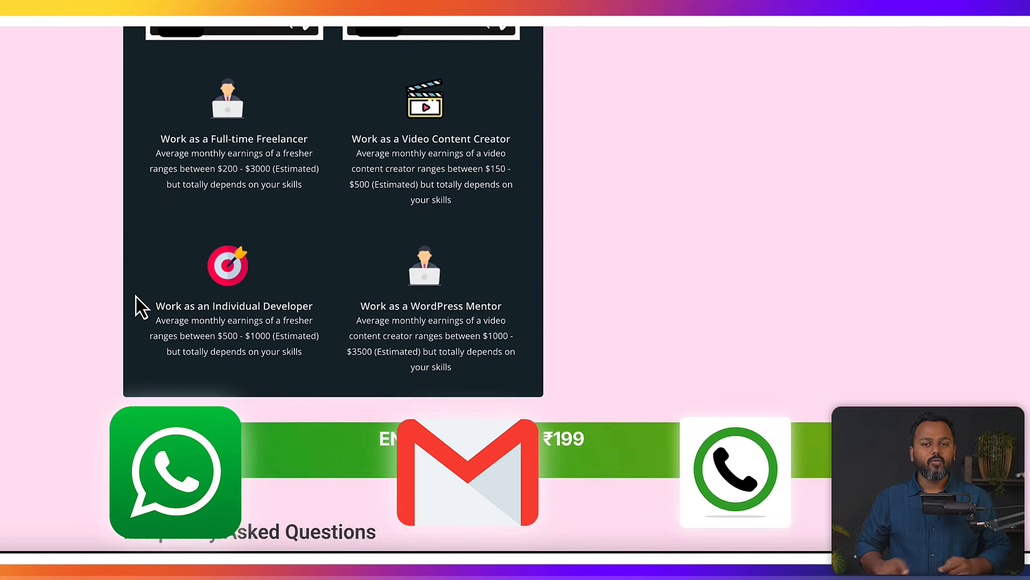
{"action": "scroll", "coordinate": [136, 295], "scroll_direction": "down", "scroll_amount": 12}
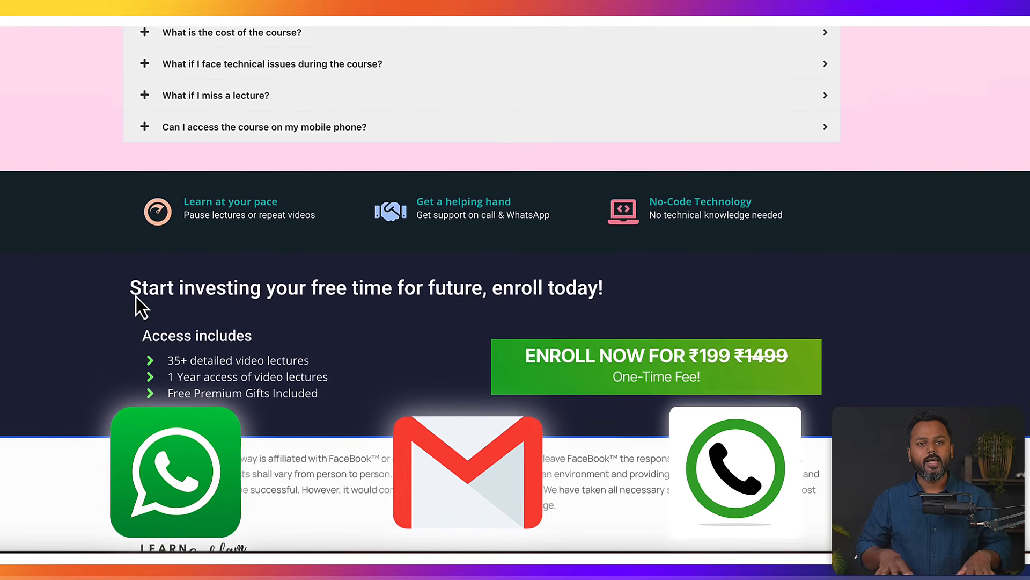
{"action": "scroll", "coordinate": [136, 297], "scroll_direction": "up", "scroll_amount": 20}
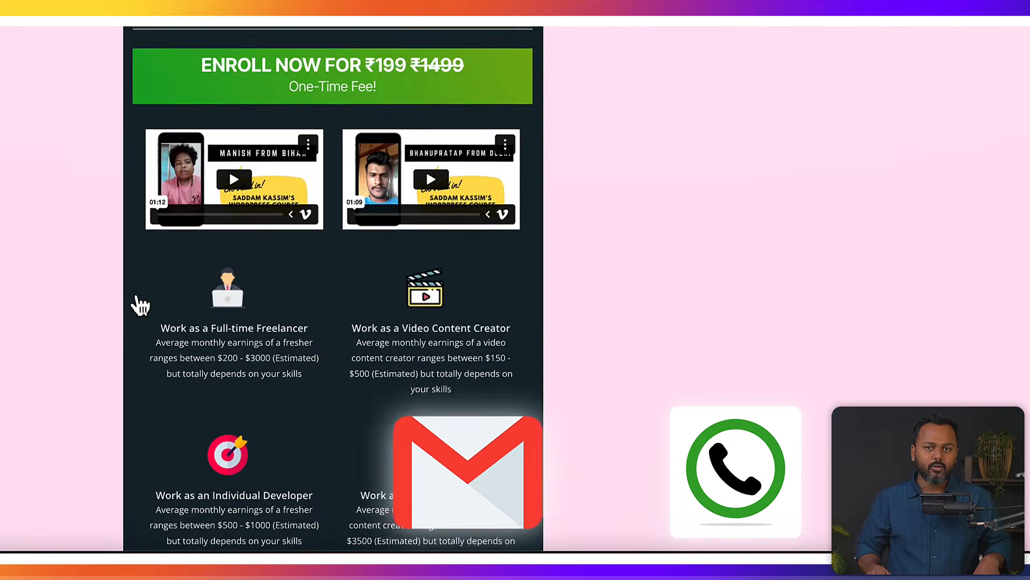
{"action": "scroll", "coordinate": [136, 297], "scroll_direction": "up", "scroll_amount": 20}
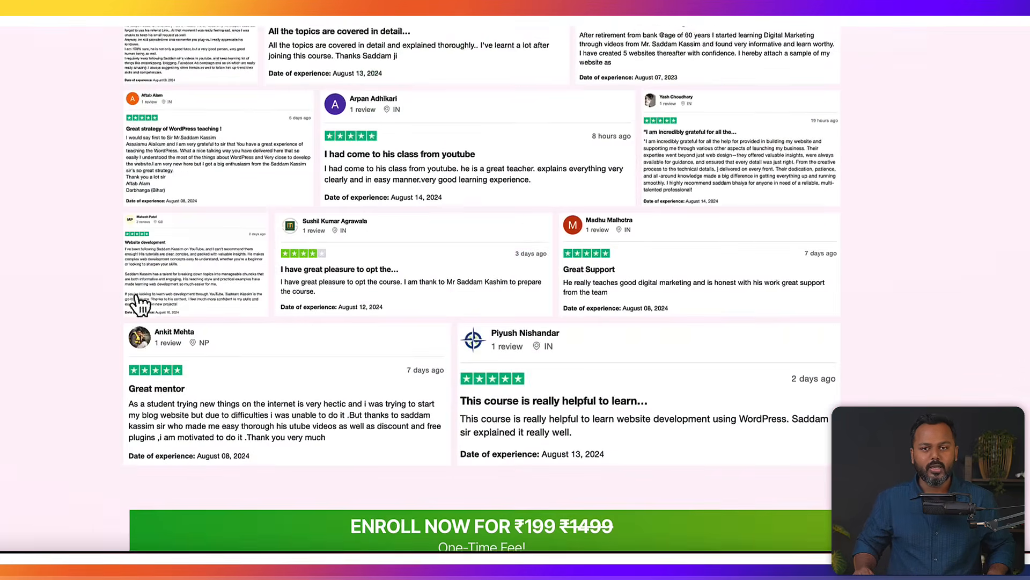
{"action": "scroll", "coordinate": [18, 338], "scroll_direction": "down", "scroll_amount": 2}
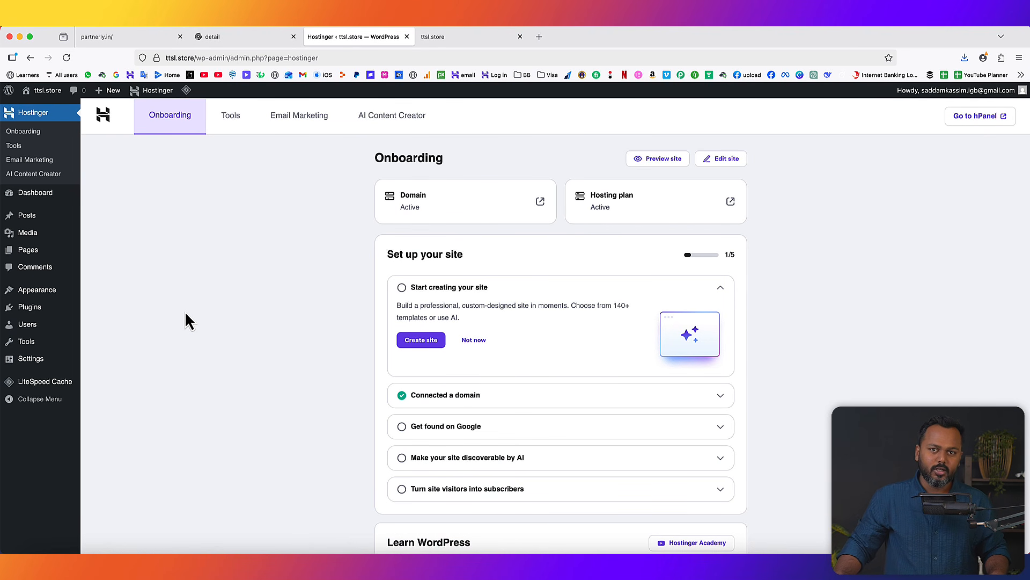
View the front end of the new ttsl.store site and reload it
{"action": "left_click", "coordinate": [452, 34]}
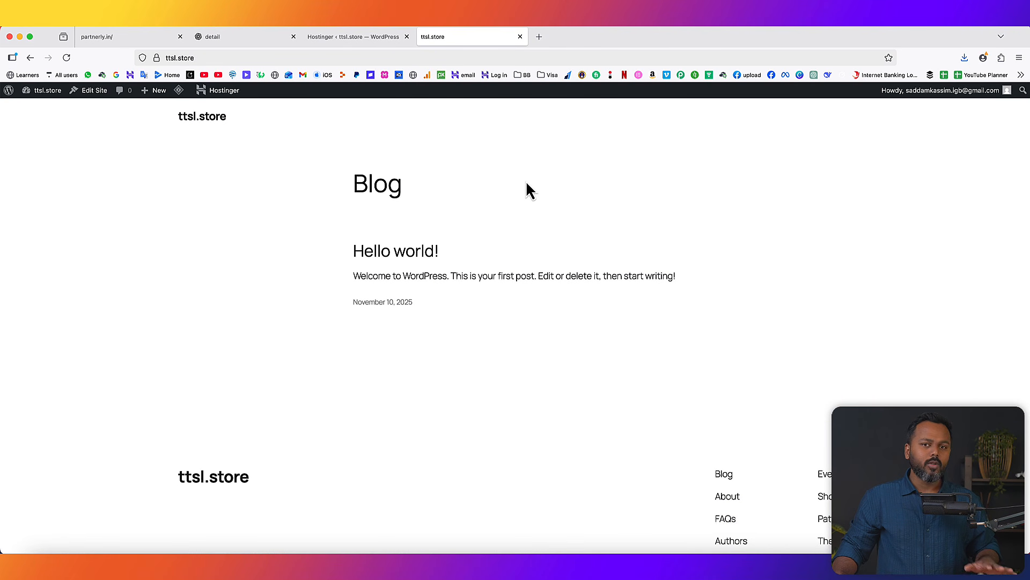
{"action": "left_click", "coordinate": [66, 57]}
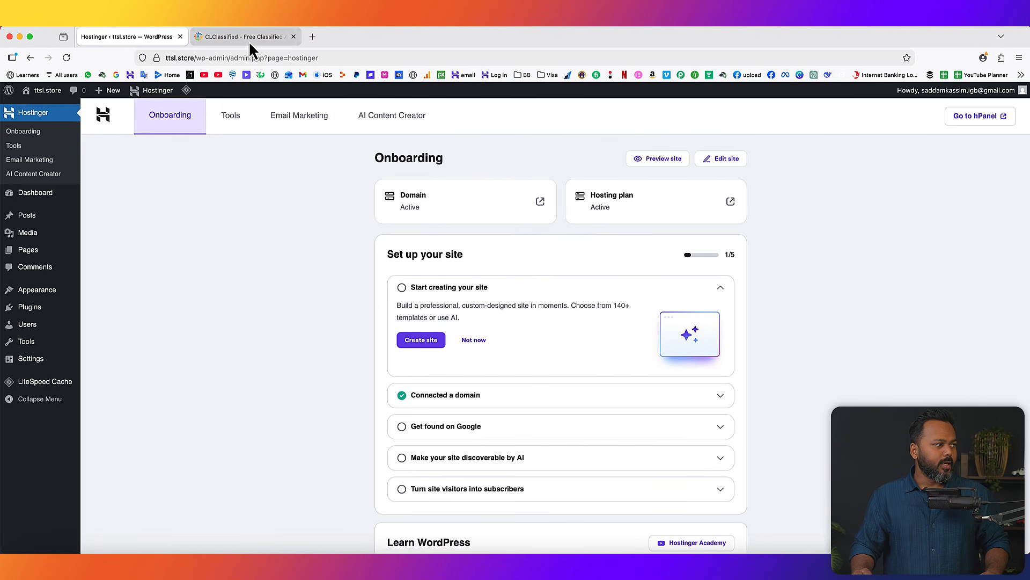
Look through the CLClassified theme page on RadiusTheme, including its description, form builder, search filters, custom fields, payment gateways and additional features
{"action": "left_click", "coordinate": [271, 35]}
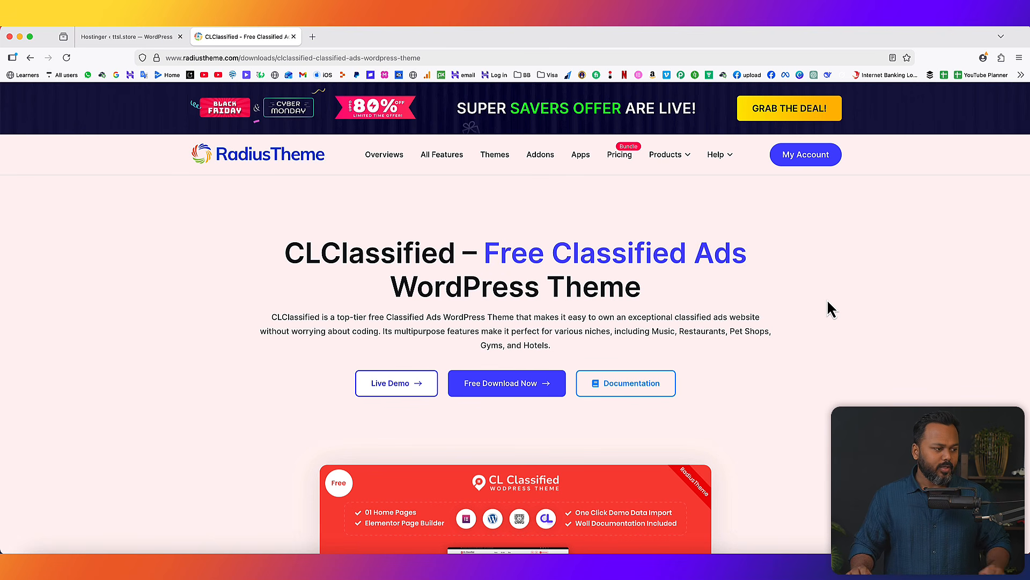
{"action": "left_click_drag", "start_coordinate": [484, 251], "coordinate": [720, 256]}
{"action": "left_click_drag", "start_coordinate": [301, 252], "coordinate": [424, 261]}
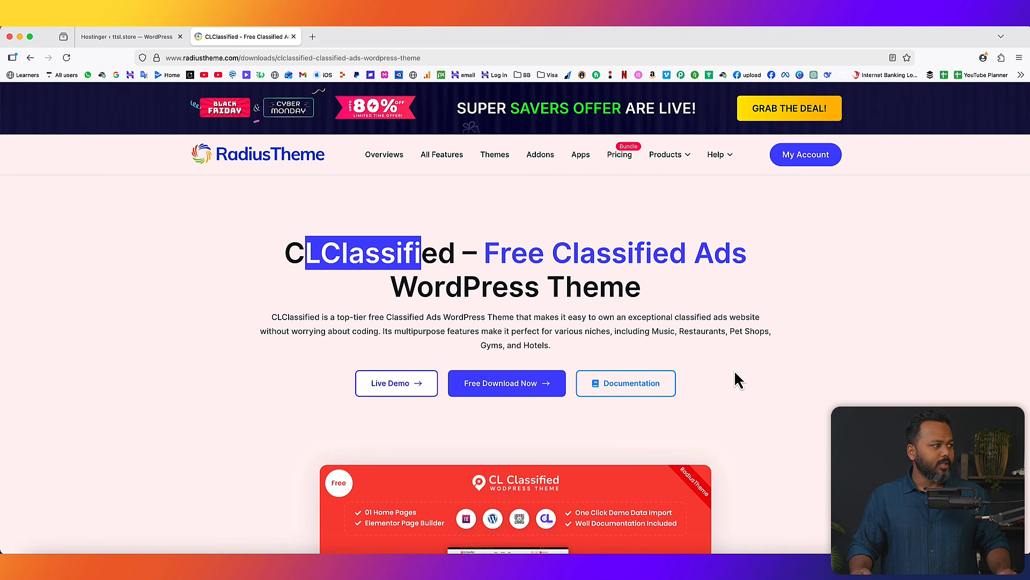
{"action": "scroll", "coordinate": [735, 371], "scroll_direction": "down", "scroll_amount": 3}
{"action": "scroll", "coordinate": [737, 380], "scroll_direction": "down", "scroll_amount": 12}
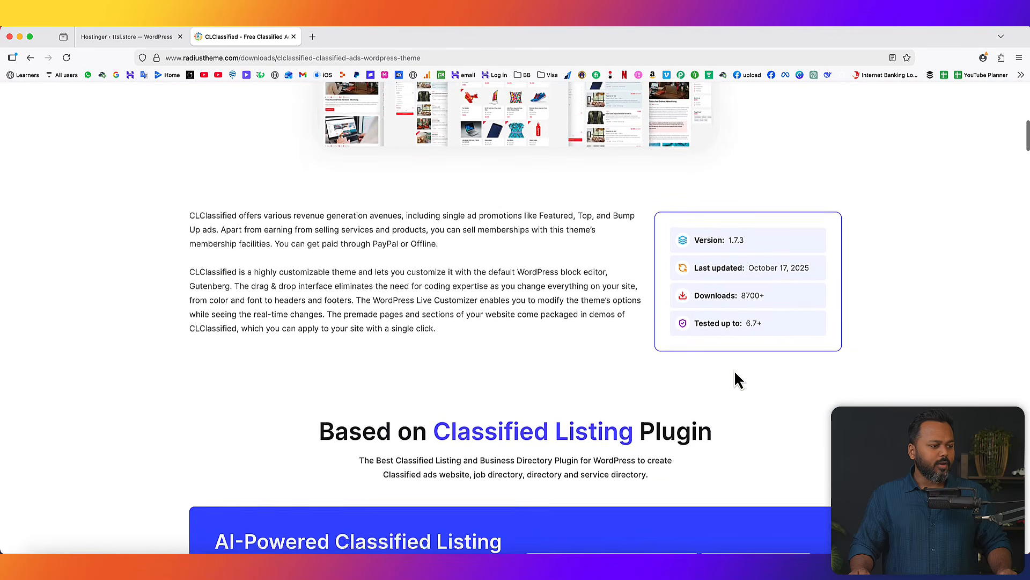
{"action": "scroll", "coordinate": [737, 379], "scroll_direction": "down", "scroll_amount": 5}
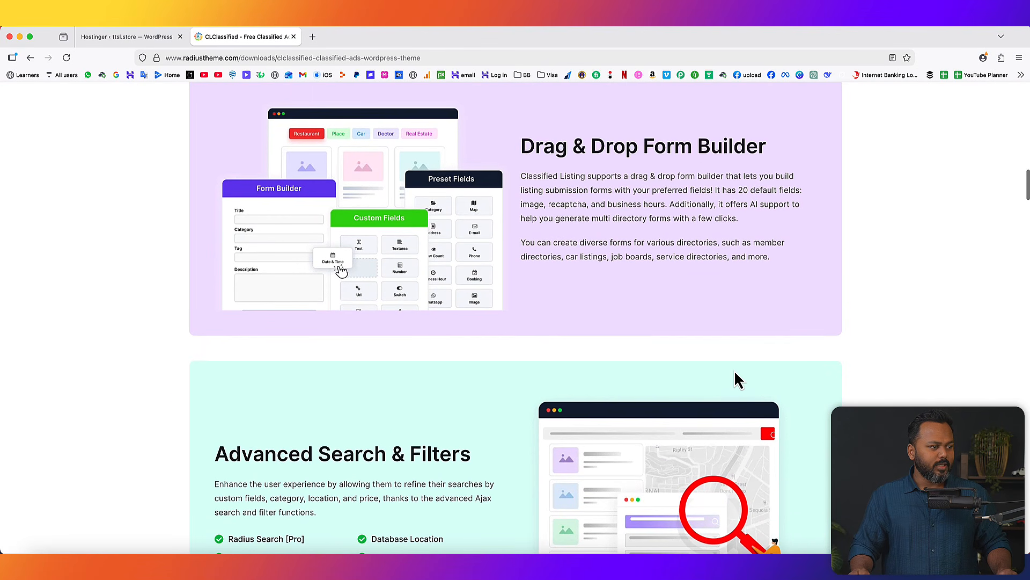
{"action": "scroll", "coordinate": [665, 287], "scroll_direction": "down", "scroll_amount": 4}
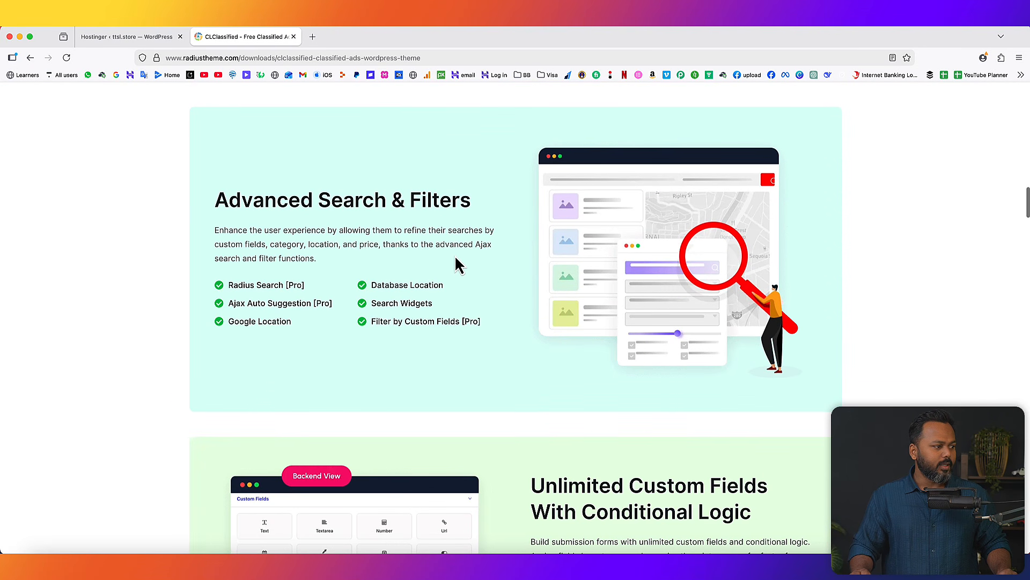
{"action": "scroll", "coordinate": [455, 263], "scroll_direction": "down", "scroll_amount": 4}
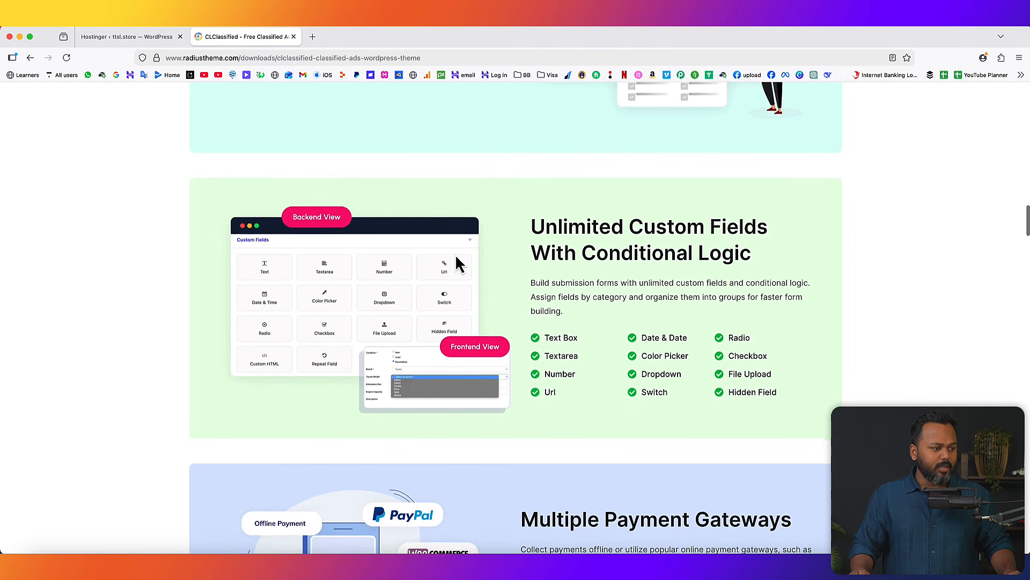
{"action": "scroll", "coordinate": [625, 256], "scroll_direction": "down", "scroll_amount": 4}
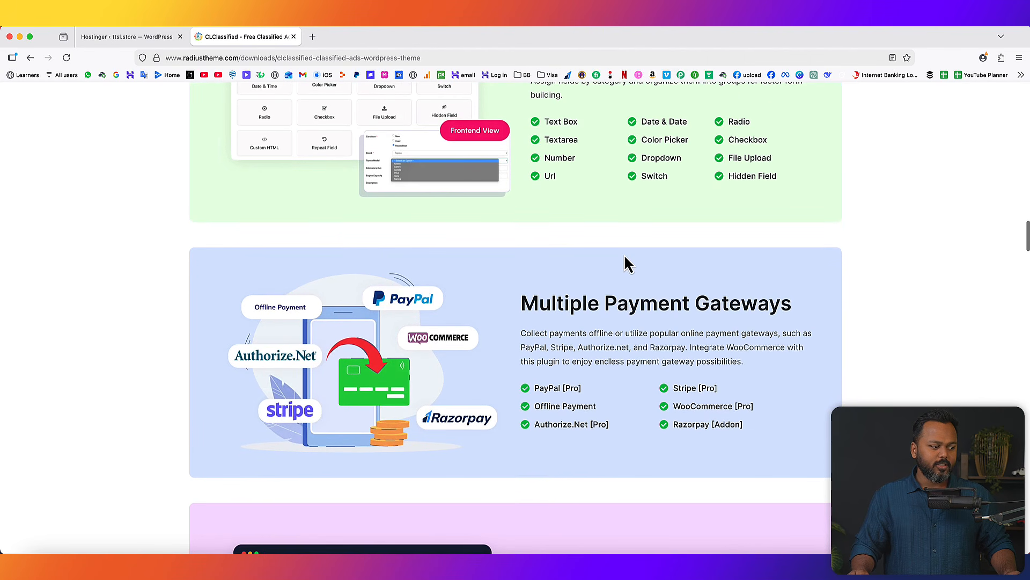
{"action": "scroll", "coordinate": [628, 263], "scroll_direction": "down", "scroll_amount": 2}
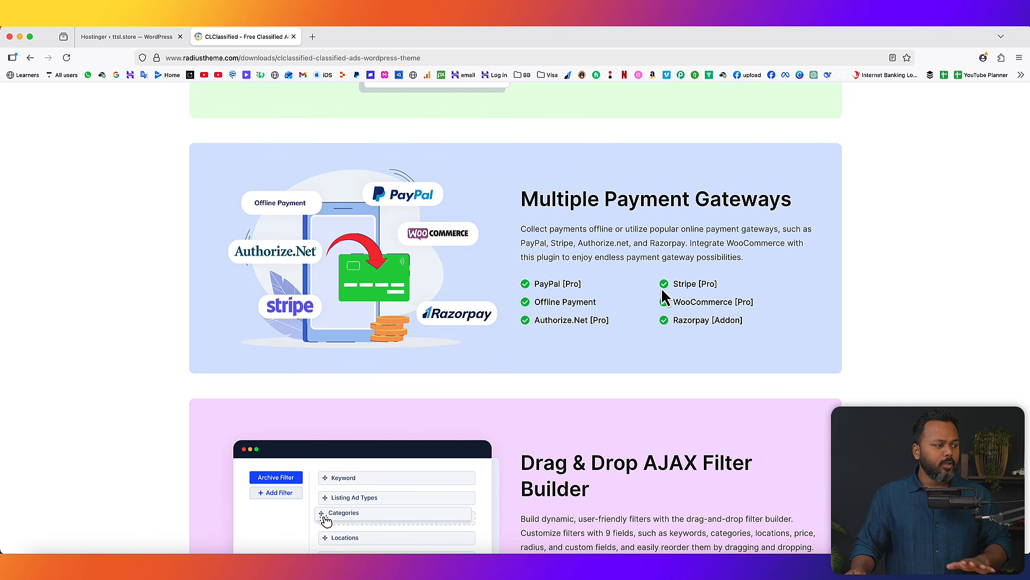
{"action": "scroll", "coordinate": [670, 311], "scroll_direction": "down", "scroll_amount": 15}
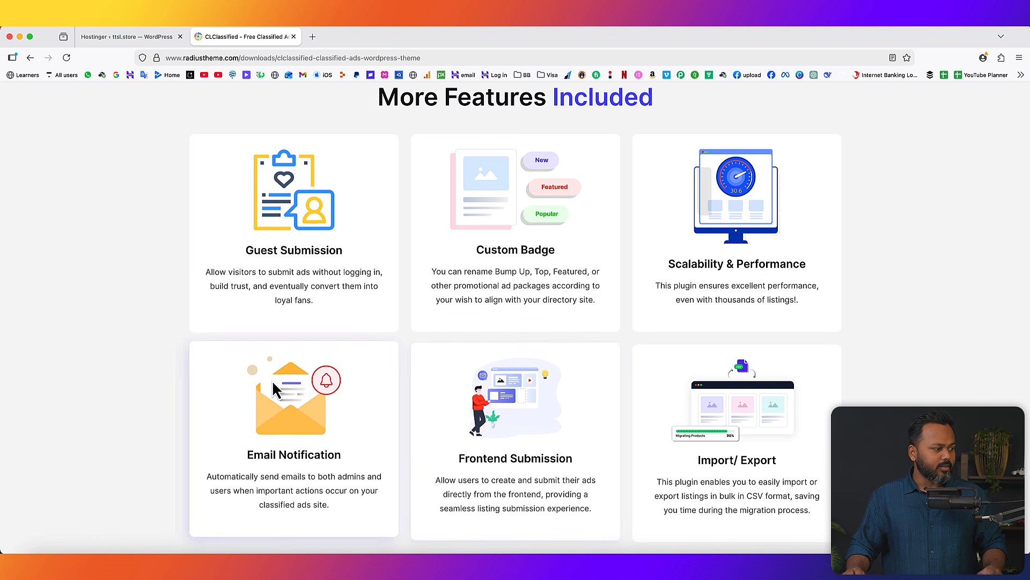
{"action": "scroll", "coordinate": [403, 415], "scroll_direction": "down", "scroll_amount": 3}
{"action": "scroll", "coordinate": [404, 415], "scroll_direction": "down", "scroll_amount": 5}
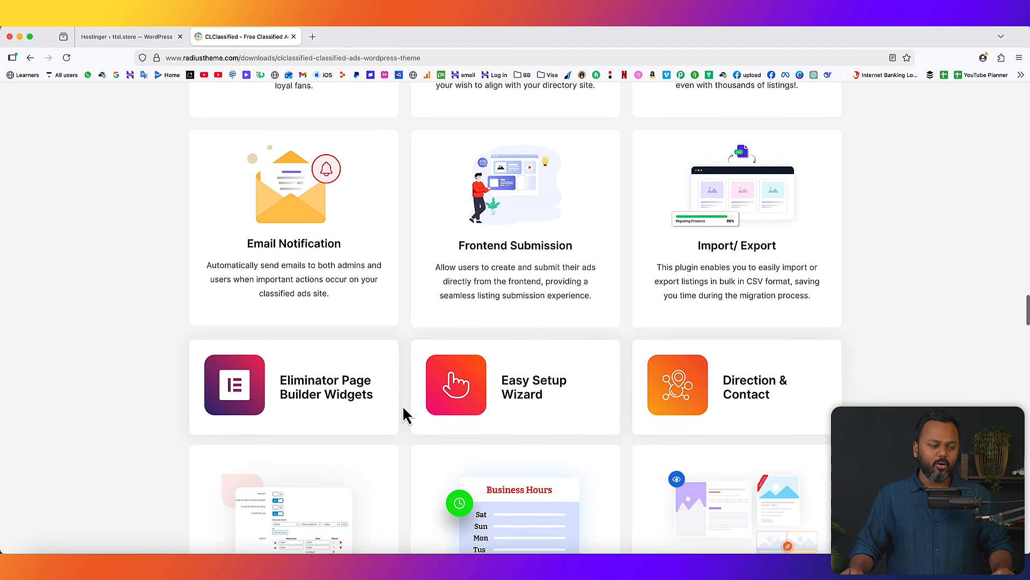
{"action": "scroll", "coordinate": [720, 409], "scroll_direction": "down", "scroll_amount": 2}
Choose the free Unlimited Sites Lifetime plan of the CLClassified theme and proceed to its checkout
{"action": "scroll", "coordinate": [720, 404], "scroll_direction": "down", "scroll_amount": 20}
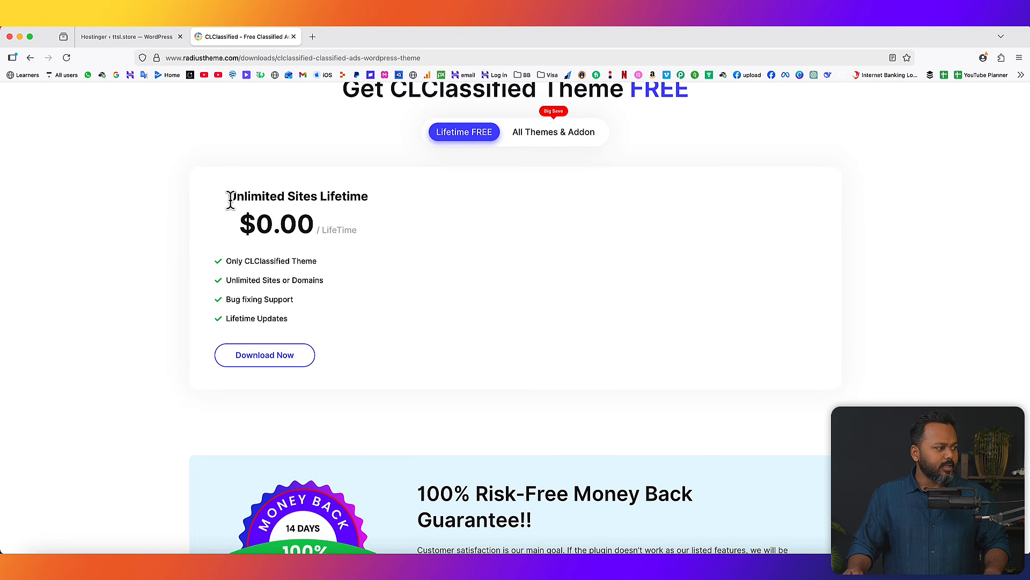
{"action": "left_click_drag", "start_coordinate": [230, 196], "coordinate": [368, 197]}
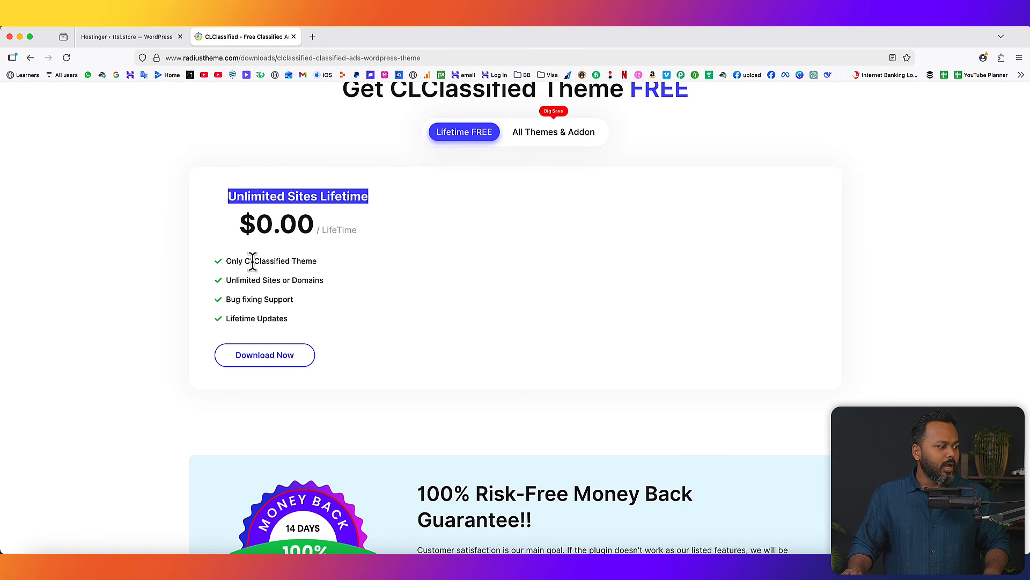
{"action": "left_click_drag", "start_coordinate": [246, 262], "coordinate": [306, 261]}
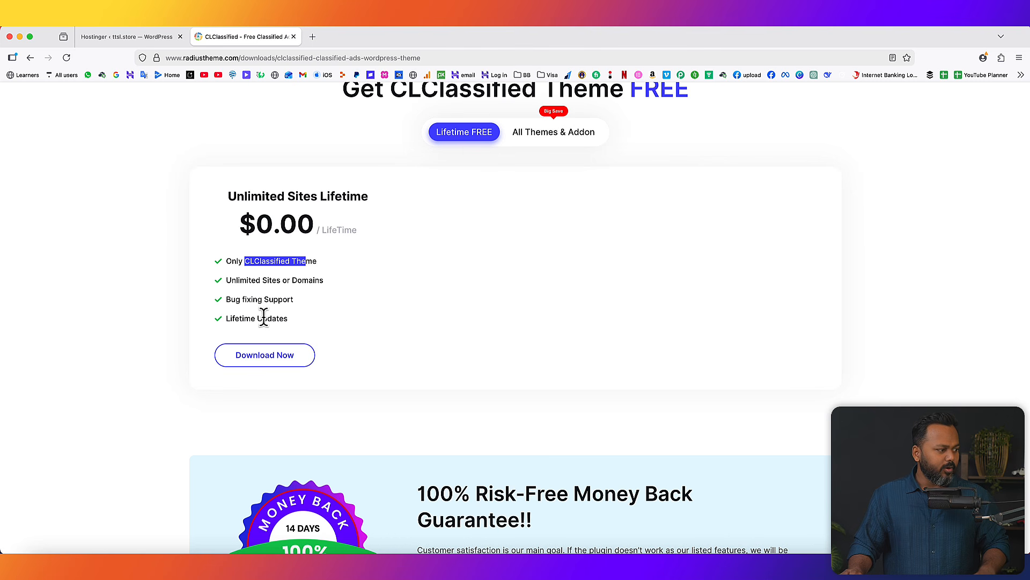
{"action": "left_click", "coordinate": [264, 358]}
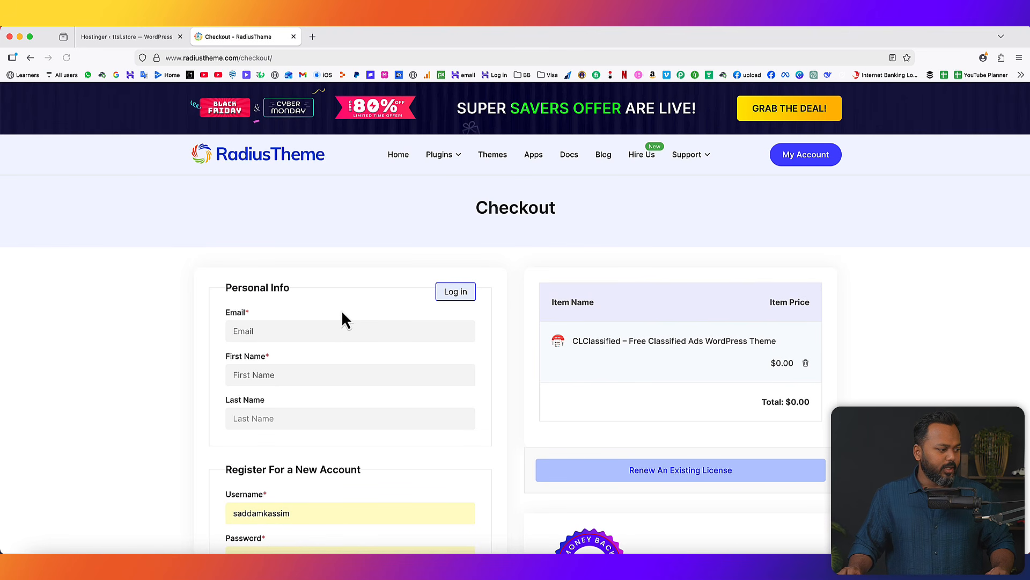
Switch the checkout from new account registration to existing account login and sign in with the prefilled credentials
{"action": "scroll", "coordinate": [342, 310], "scroll_direction": "down", "scroll_amount": 5}
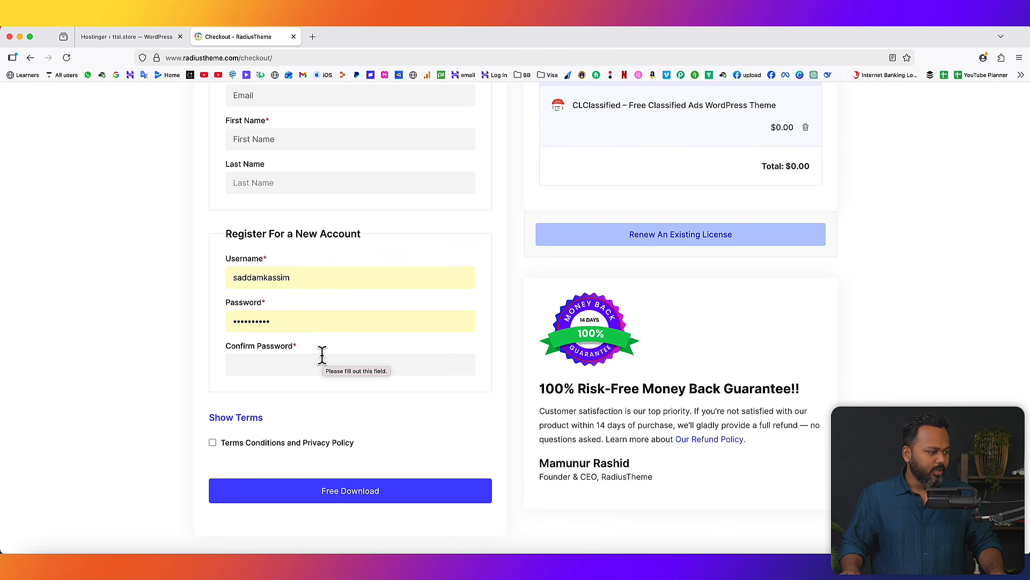
{"action": "scroll", "coordinate": [418, 350], "scroll_direction": "up", "scroll_amount": 3}
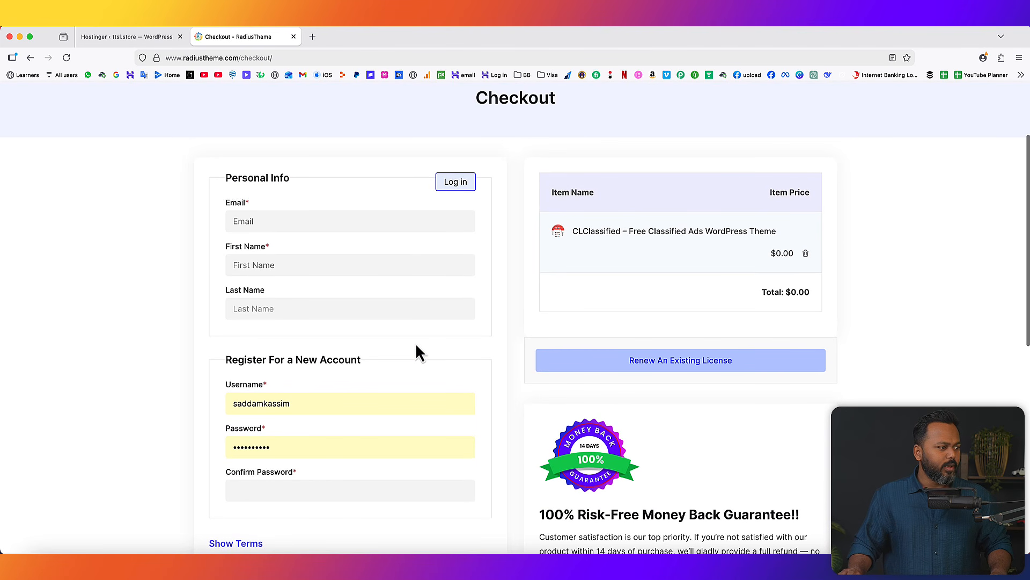
{"action": "left_click", "coordinate": [457, 183]}
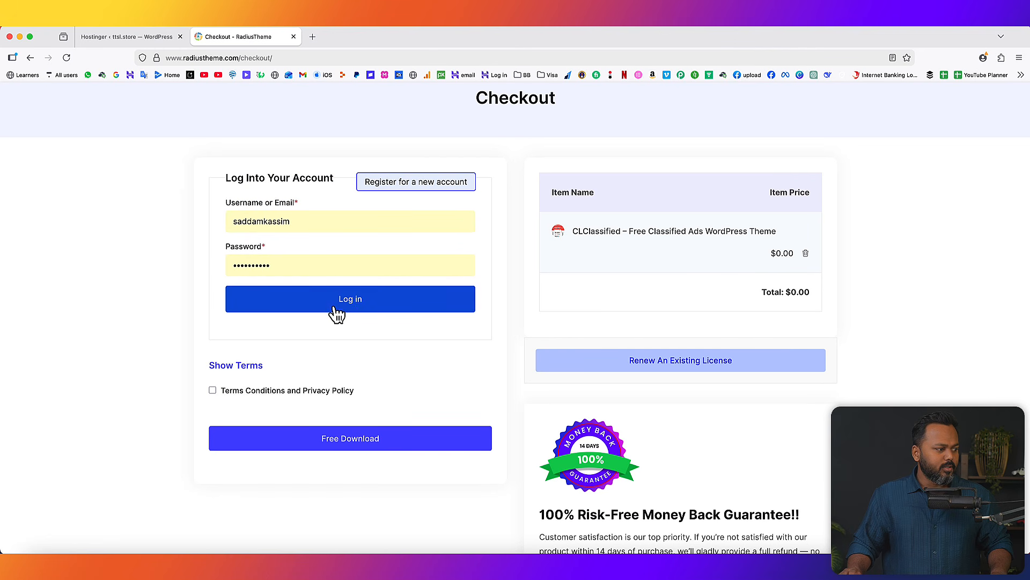
{"action": "left_click", "coordinate": [357, 307]}
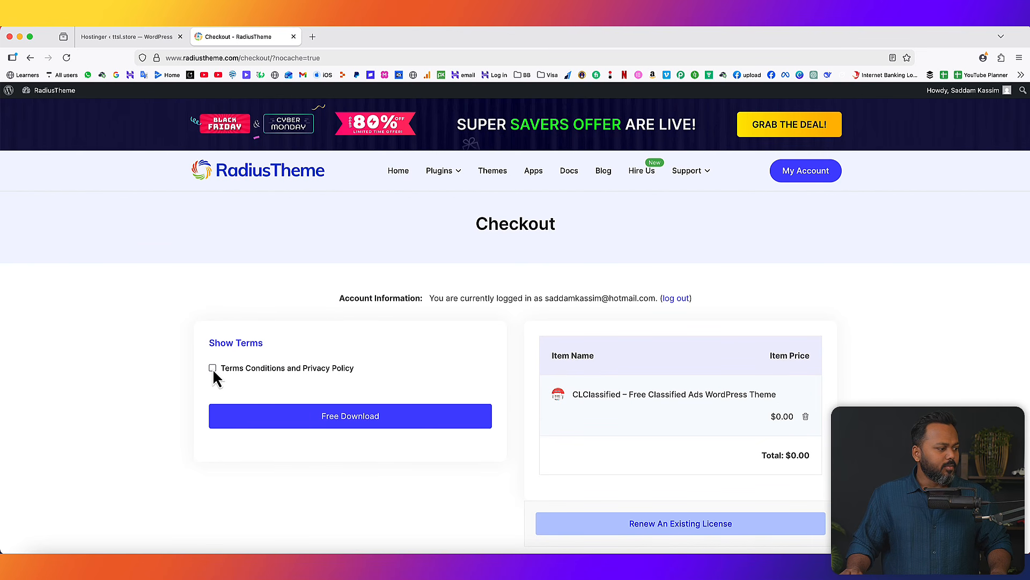
Complete the free order with the terms accepted and save the cl-classified-v1.7.3 ZIP archive in the CLClassified Theme folder
{"action": "left_click", "coordinate": [212, 368]}
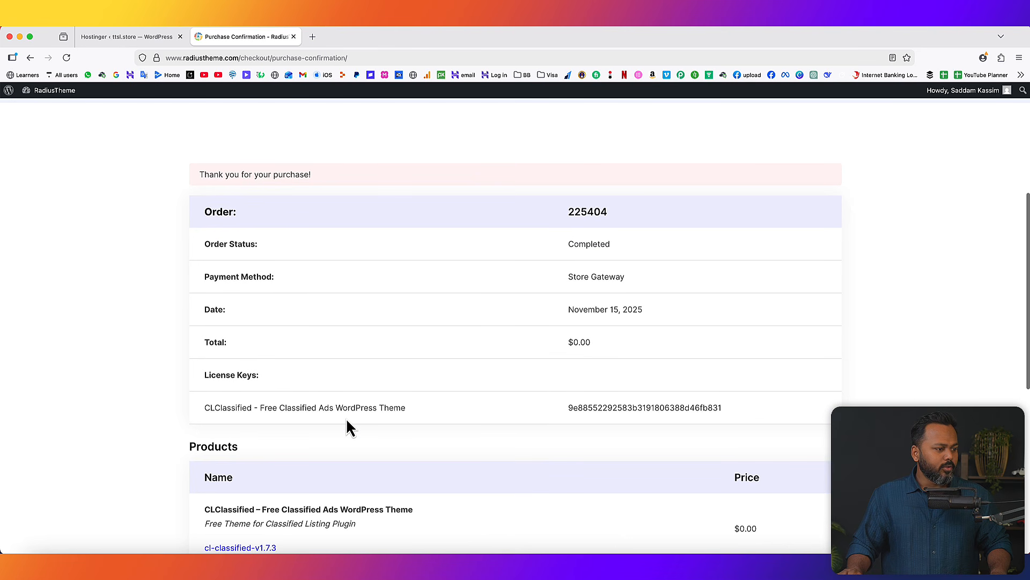
{"action": "scroll", "coordinate": [552, 428], "scroll_direction": "down", "scroll_amount": 3}
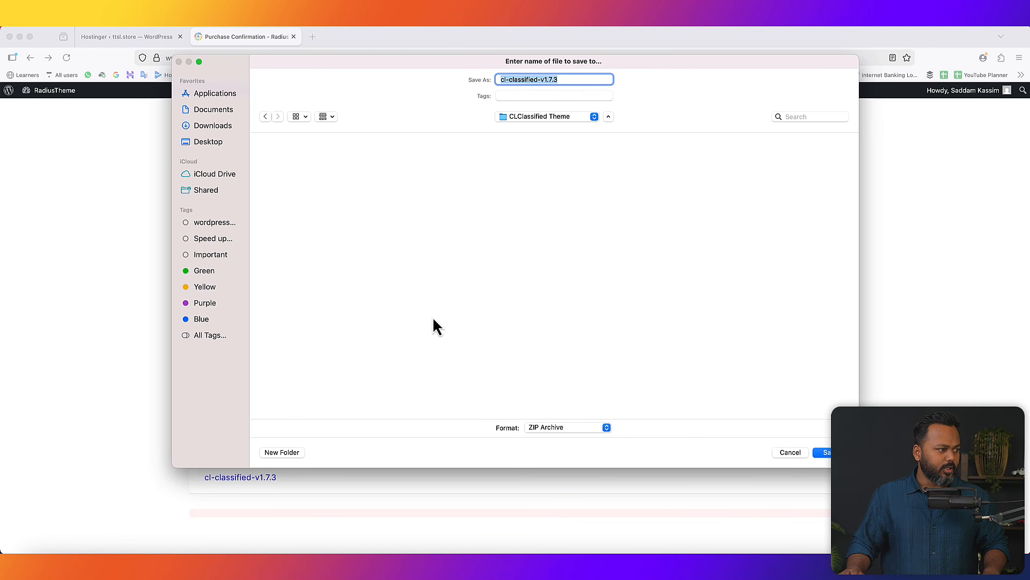
{"action": "left_click", "coordinate": [823, 451]}
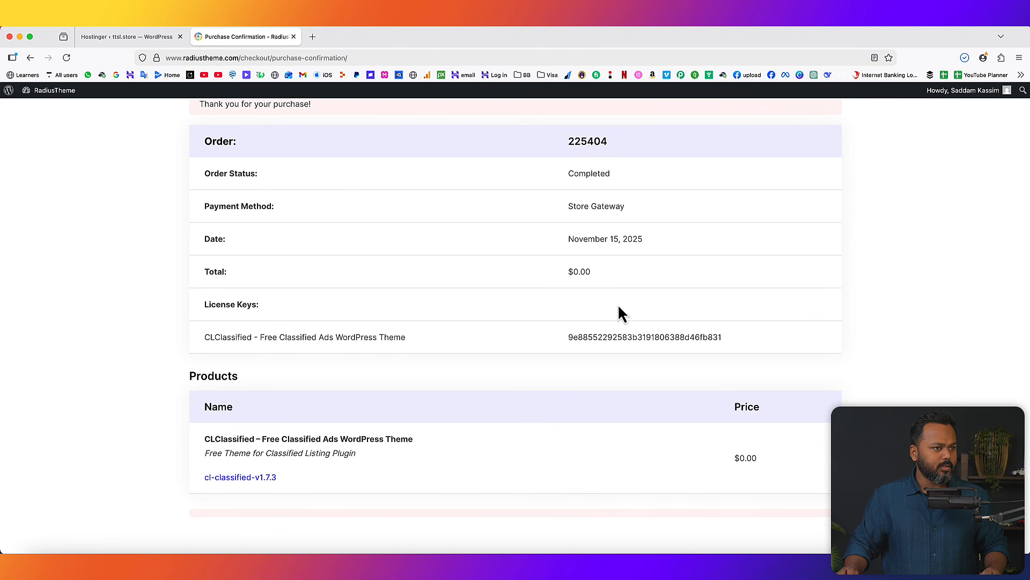
{"action": "double_click", "coordinate": [611, 337]}
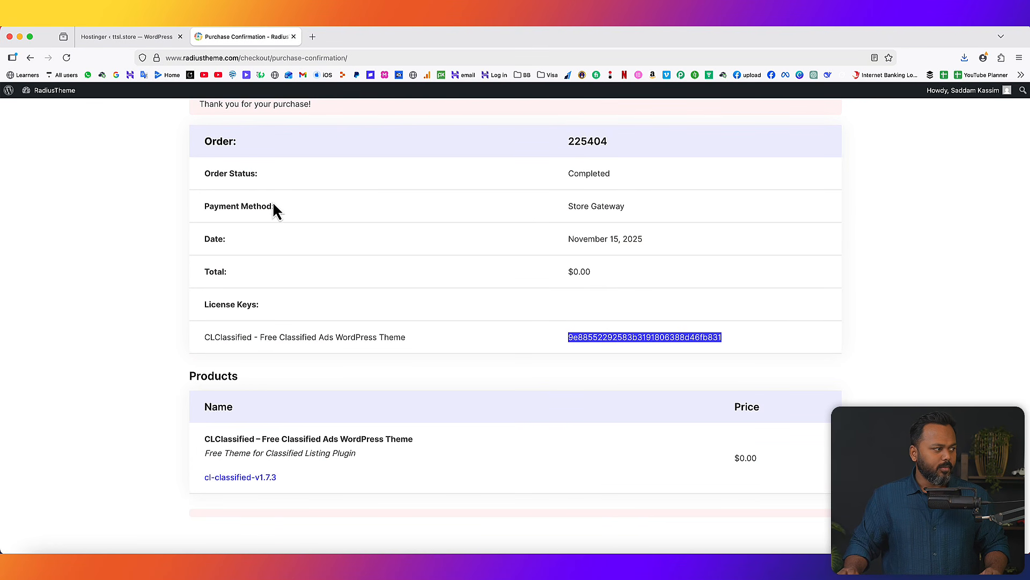
Install the theme on ttsl.store by uploading cl-classified-v1.7.3.zip from the CLClassified Theme folder, and activate it
{"action": "left_click", "coordinate": [131, 37]}
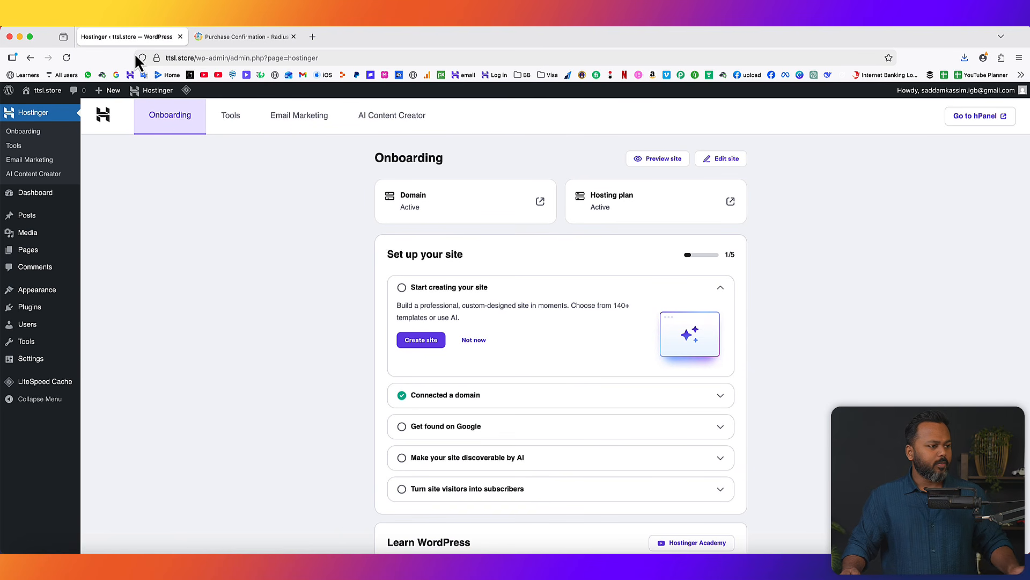
{"action": "mouse_move", "coordinate": [55, 297]}
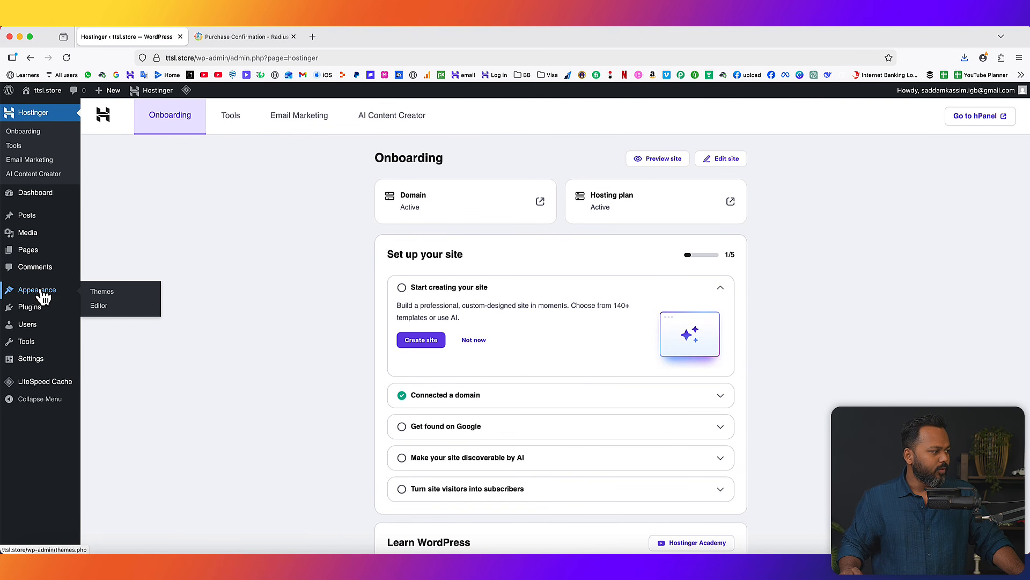
{"action": "left_click", "coordinate": [107, 295]}
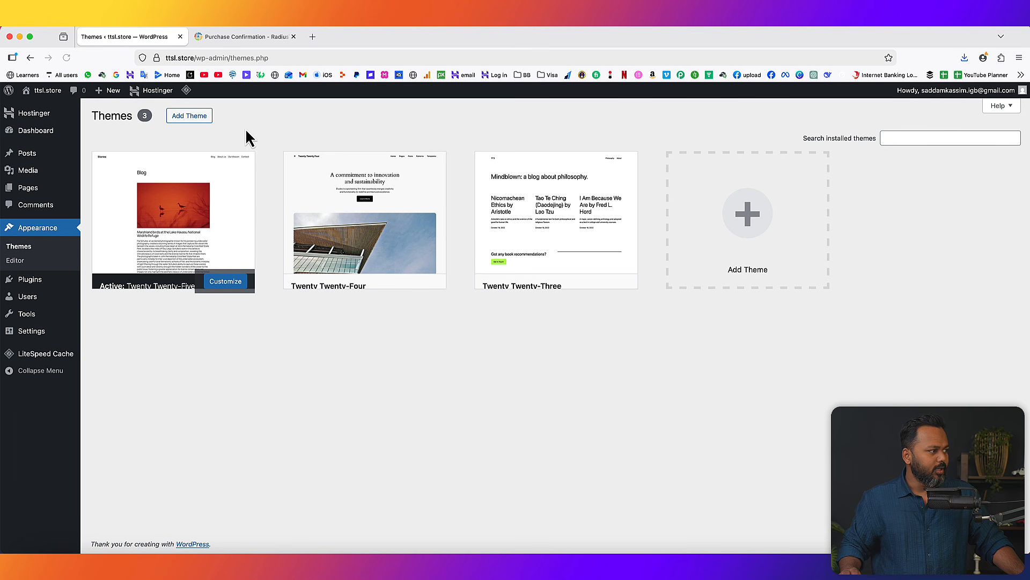
{"action": "left_click", "coordinate": [192, 116]}
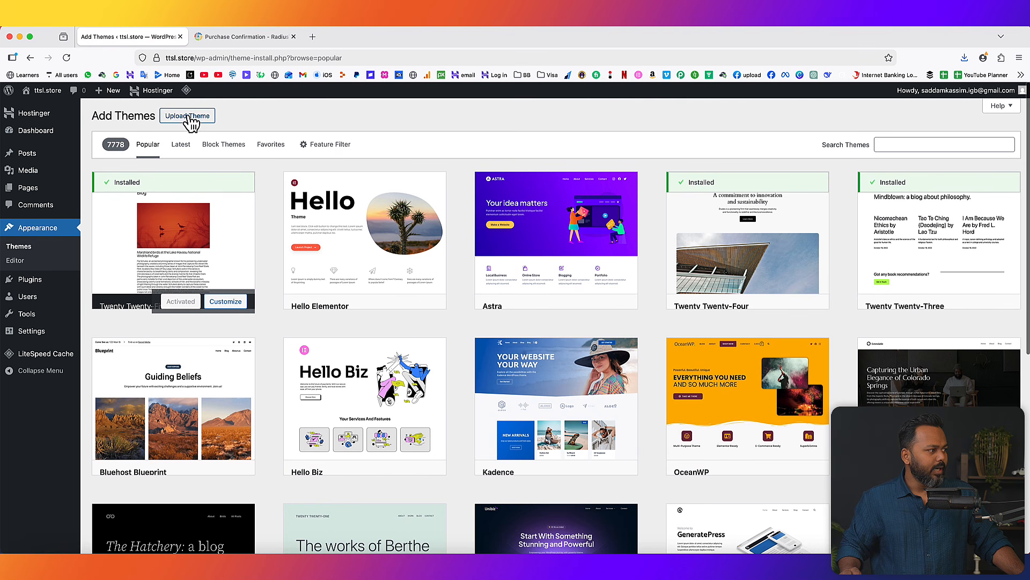
{"action": "left_click", "coordinate": [189, 117]}
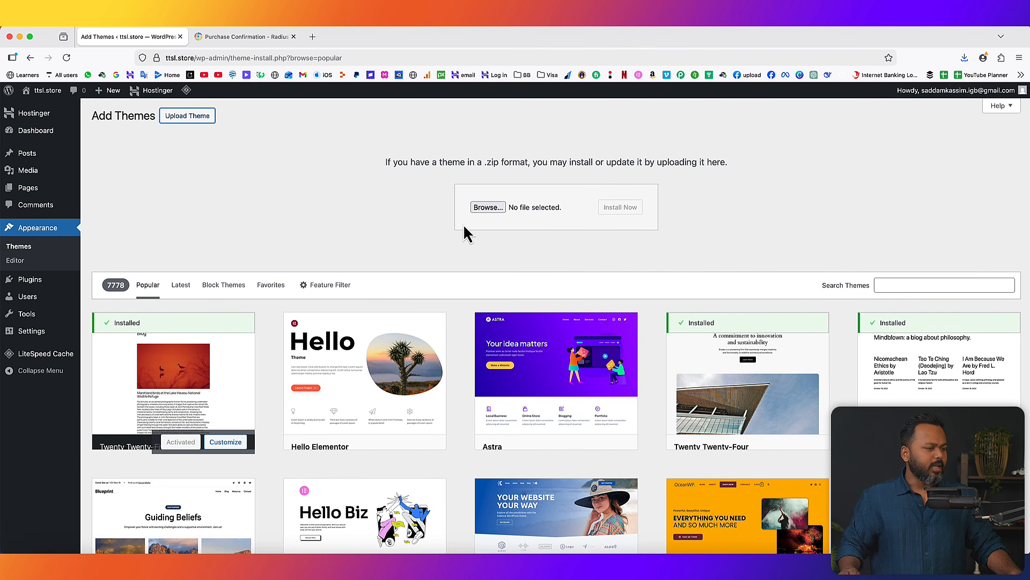
{"action": "left_click", "coordinate": [485, 207]}
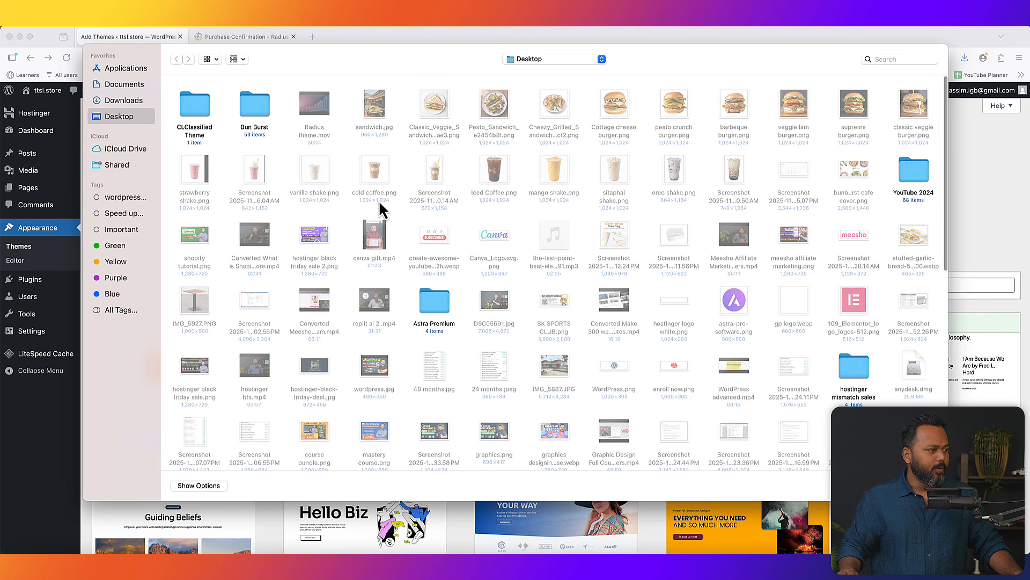
{"action": "double_click", "coordinate": [194, 106]}
{"action": "double_click", "coordinate": [192, 109]}
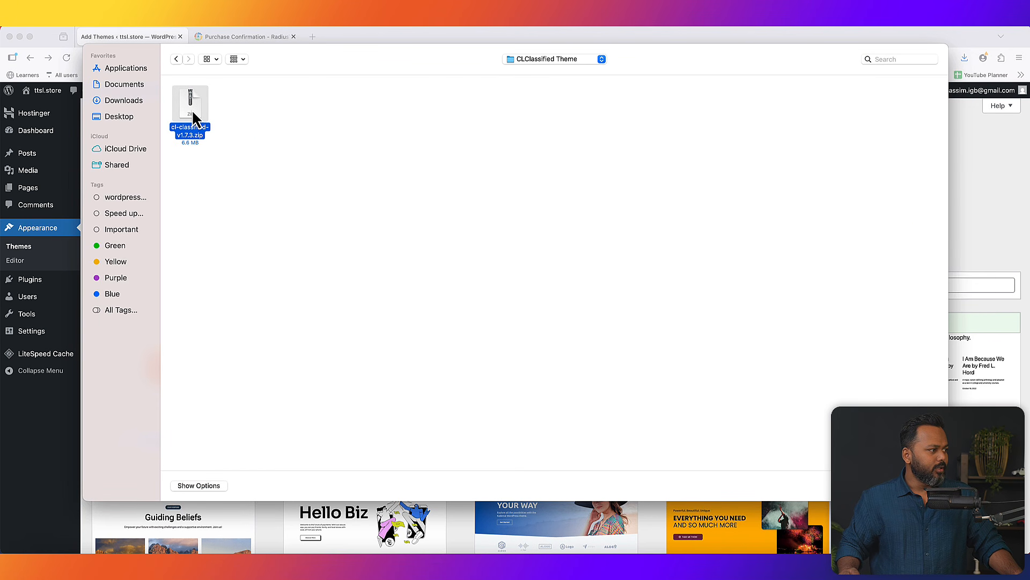
{"action": "left_click", "coordinate": [629, 209]}
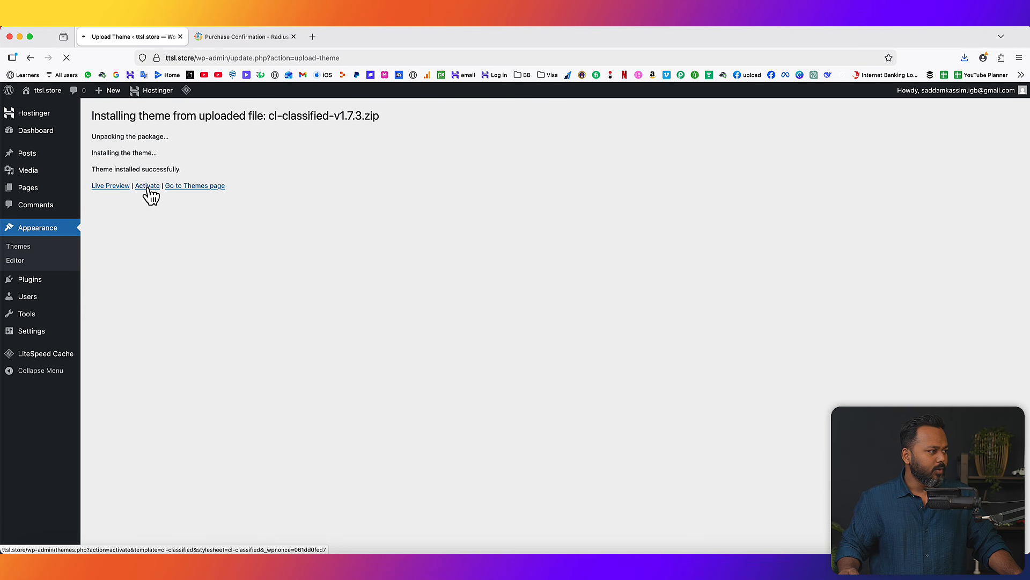
{"action": "left_click", "coordinate": [148, 186]}
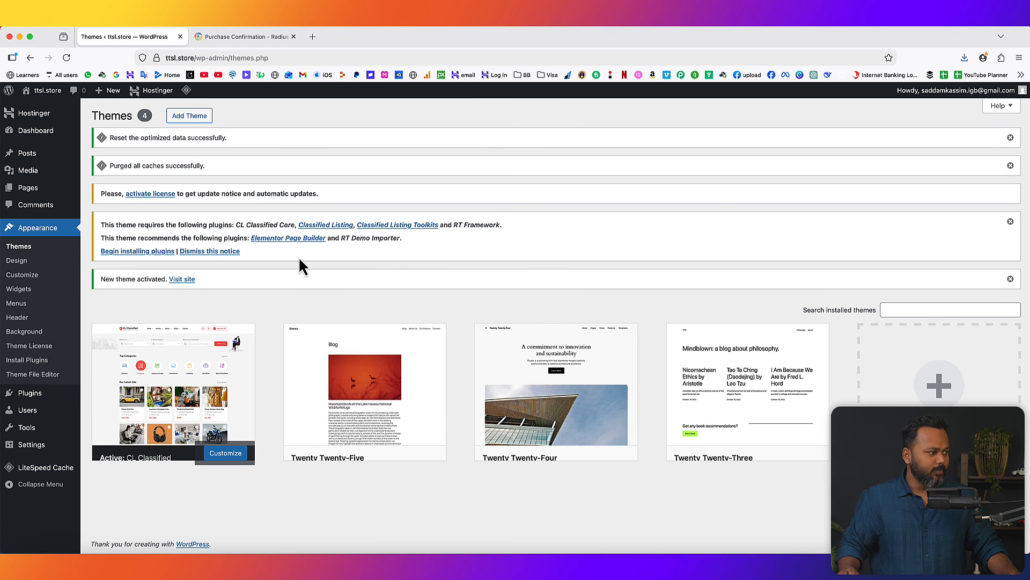
Open the theme's license settings on ttsl.store and copy the CLClassified license key from the RadiusTheme purchase confirmation
{"action": "left_click_drag", "start_coordinate": [236, 225], "coordinate": [295, 224]}
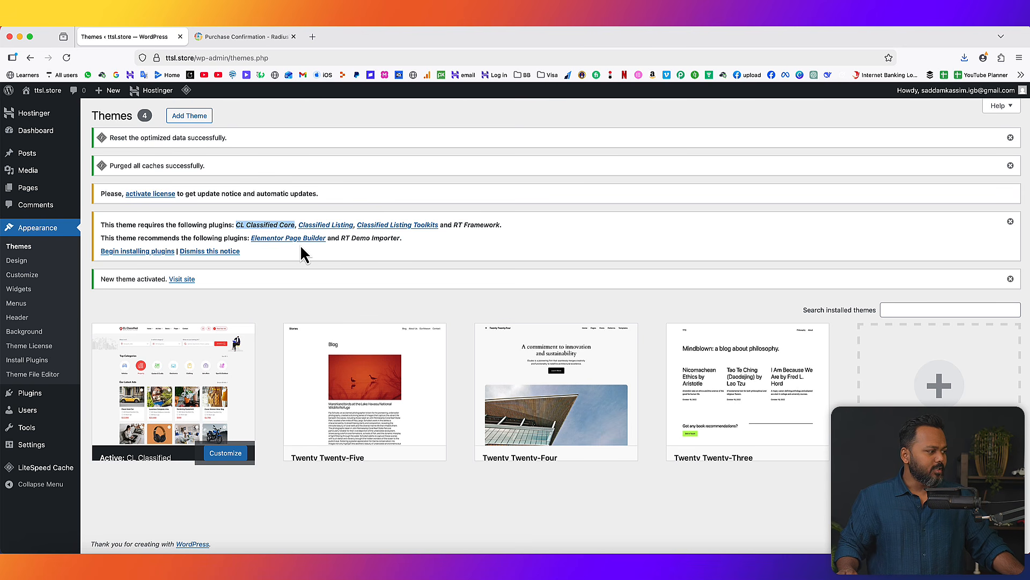
{"action": "left_click", "coordinate": [32, 356]}
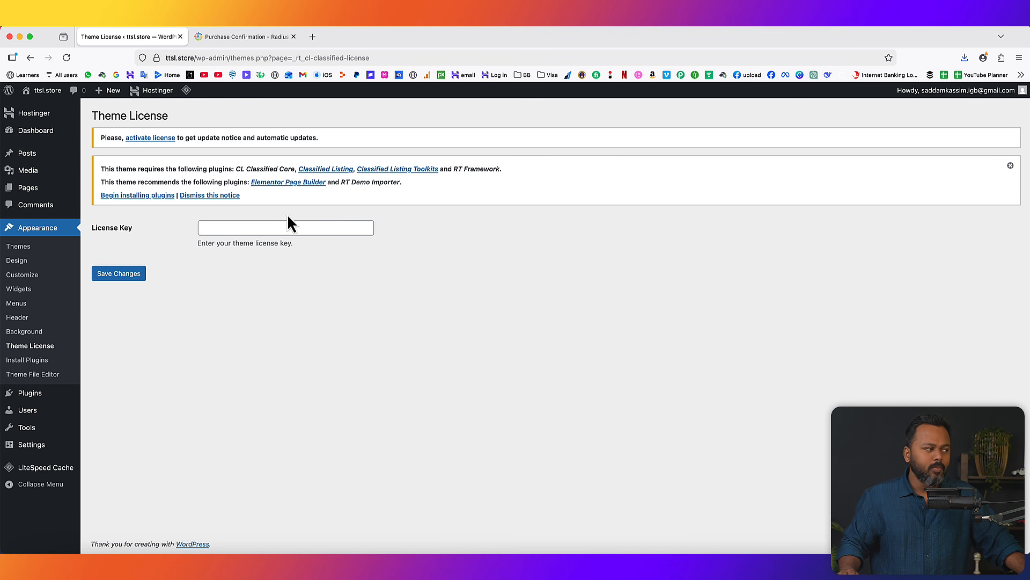
{"action": "left_click", "coordinate": [247, 38]}
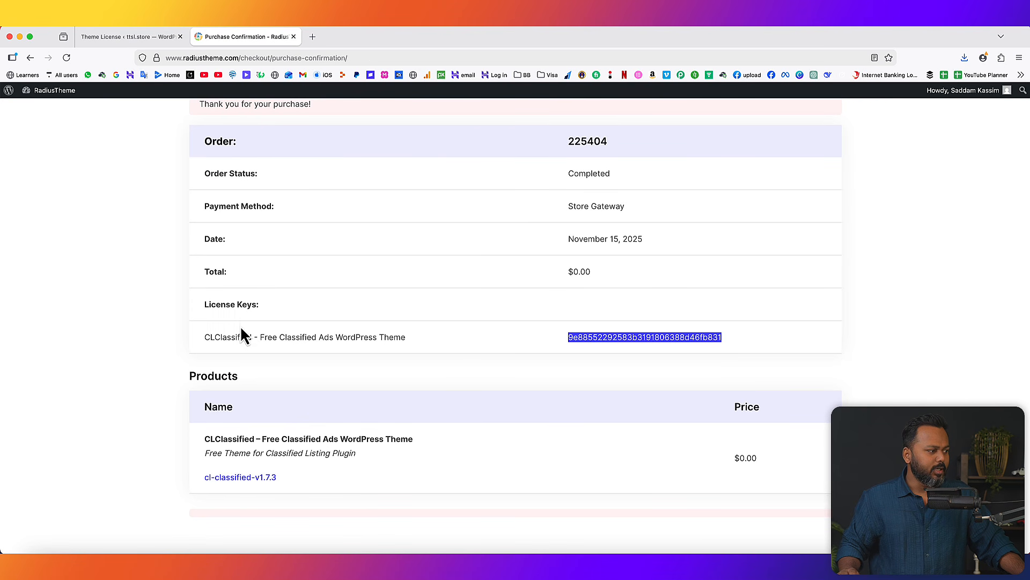
{"action": "right_click", "coordinate": [609, 338]}
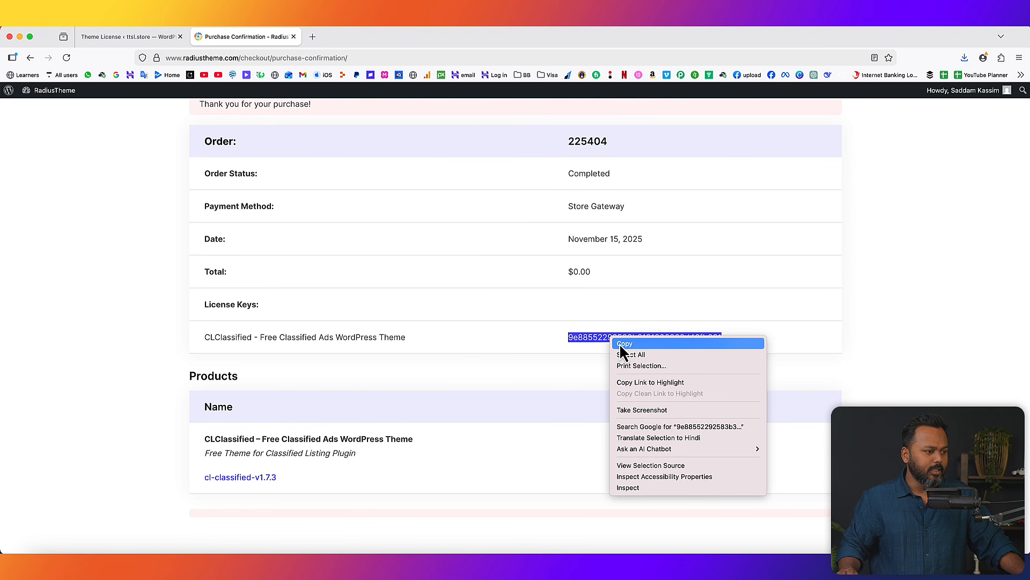
{"action": "left_click", "coordinate": [624, 344]}
{"action": "left_click", "coordinate": [719, 285]}
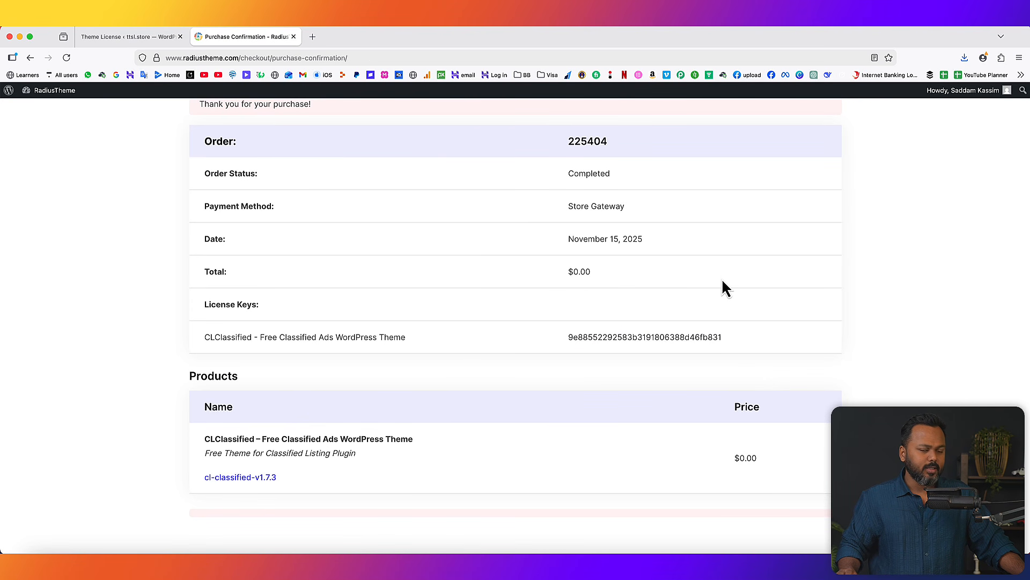
Open the licenses of the November 15, 2025 order in the RadiusTheme account's purchase history and copy the CLClassified license key
{"action": "scroll", "coordinate": [718, 290], "scroll_direction": "up", "scroll_amount": 10}
{"action": "left_click", "coordinate": [806, 177]}
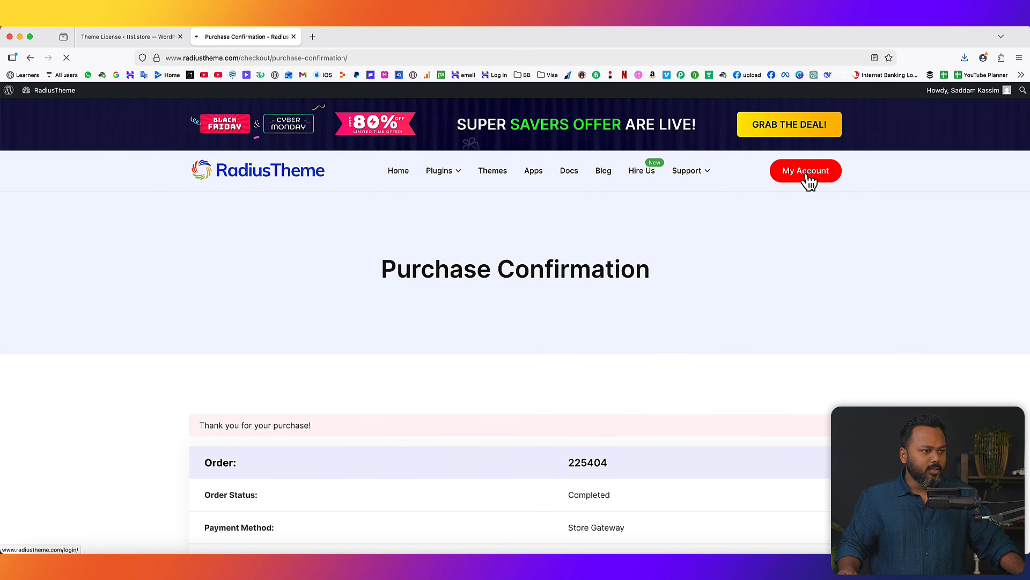
{"action": "scroll", "coordinate": [488, 364], "scroll_direction": "down", "scroll_amount": 5}
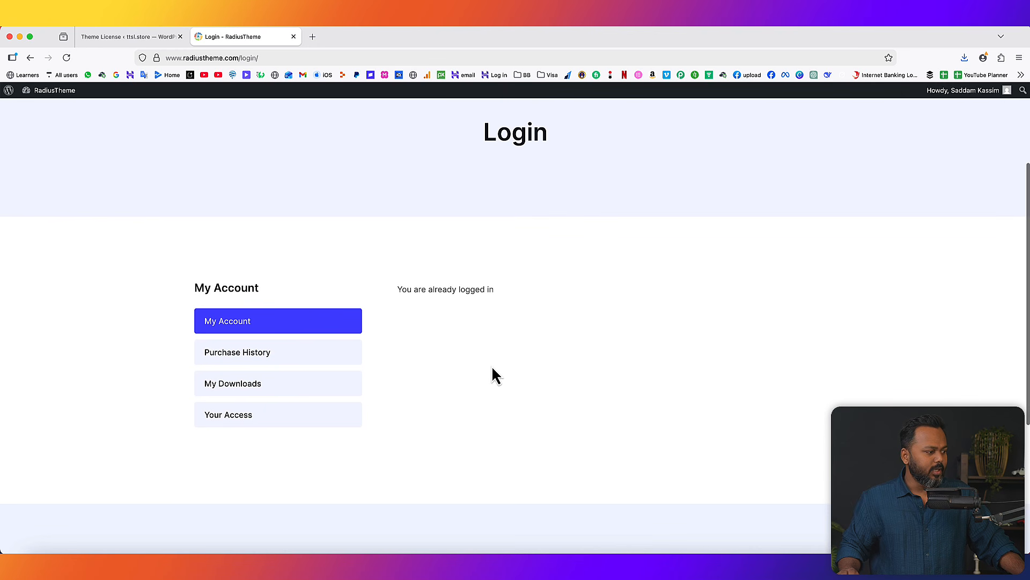
{"action": "left_click", "coordinate": [256, 357]}
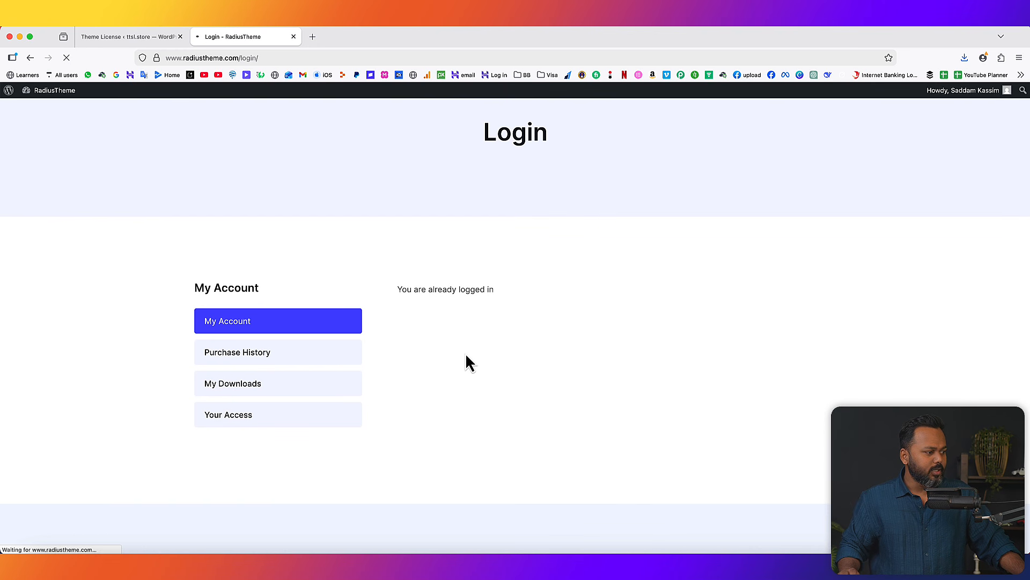
{"action": "scroll", "coordinate": [466, 356], "scroll_direction": "down", "scroll_amount": 3}
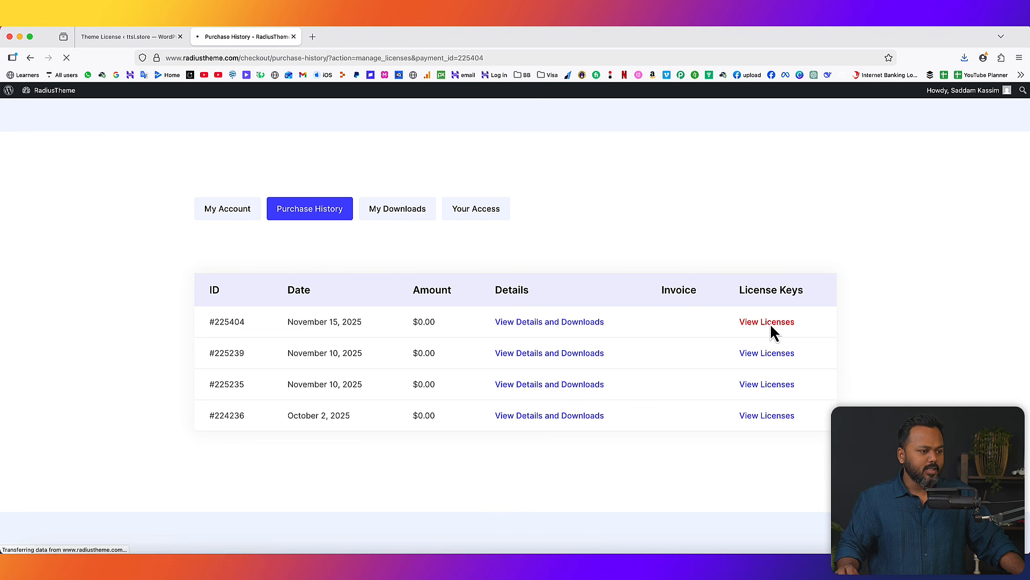
{"action": "scroll", "coordinate": [392, 489], "scroll_direction": "down", "scroll_amount": 2}
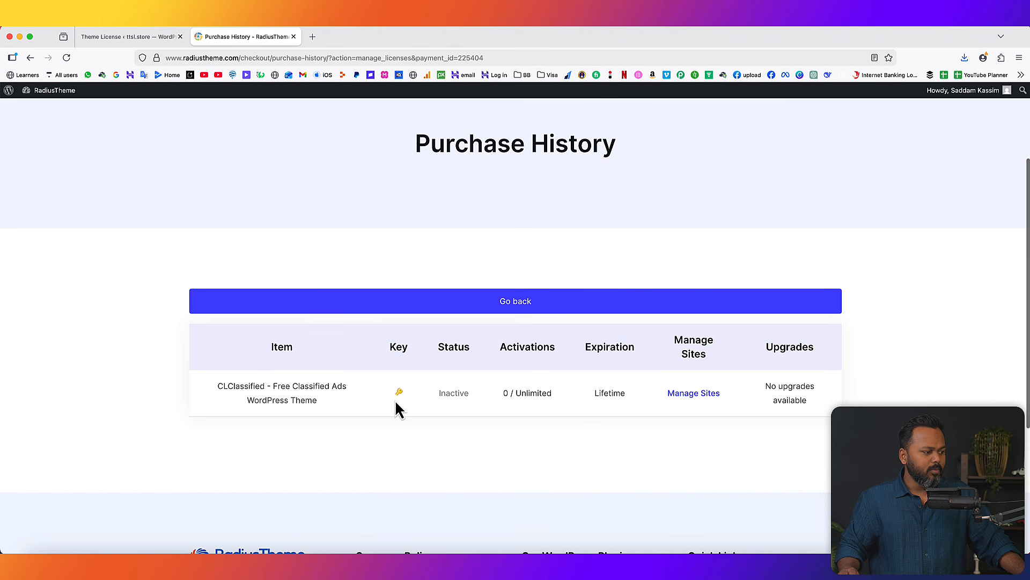
{"action": "left_click", "coordinate": [399, 393]}
{"action": "left_click_drag", "start_coordinate": [365, 404], "coordinate": [417, 405]}
{"action": "right_click", "coordinate": [420, 411]}
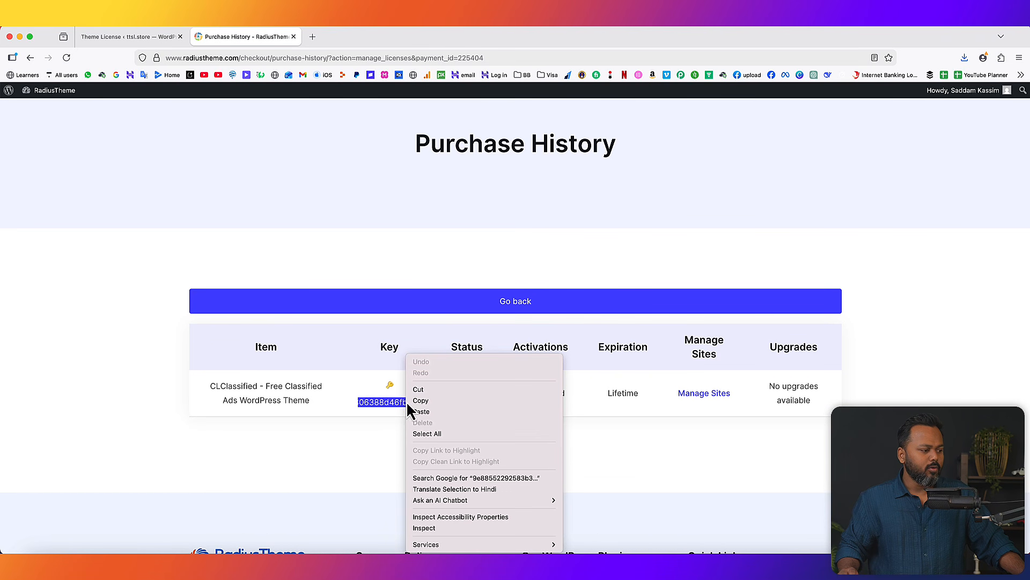
{"action": "left_click", "coordinate": [424, 399]}
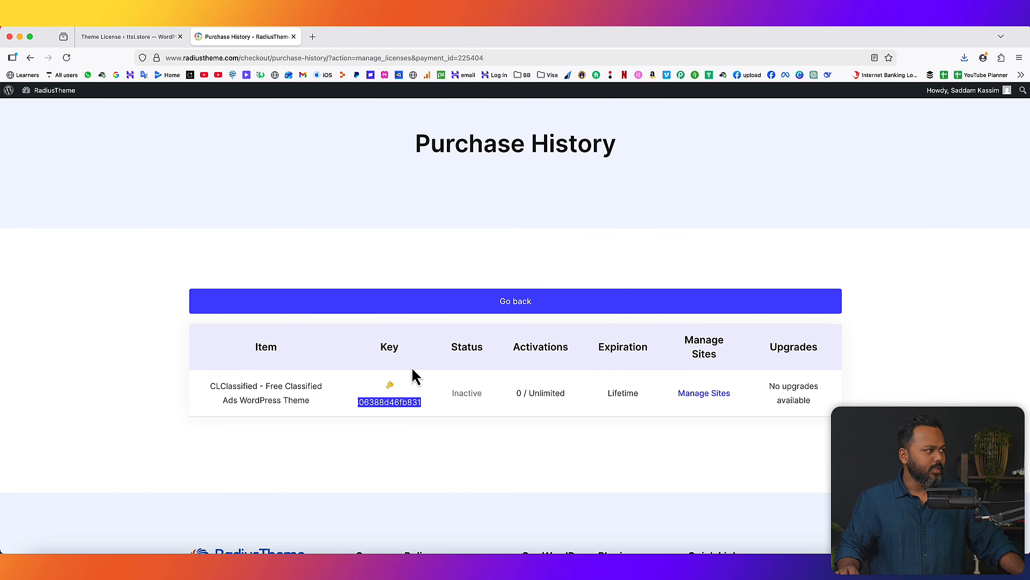
Paste the license key into the WordPress theme license settings and save the changes
{"action": "left_click", "coordinate": [107, 37]}
{"action": "right_click", "coordinate": [268, 227]}
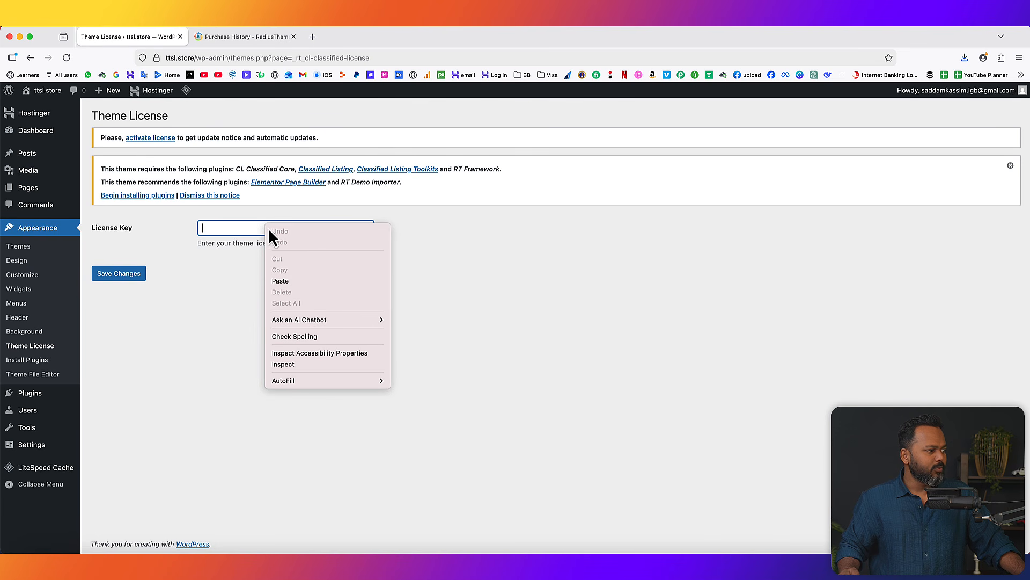
{"action": "left_click", "coordinate": [280, 281]}
{"action": "left_click", "coordinate": [119, 273]}
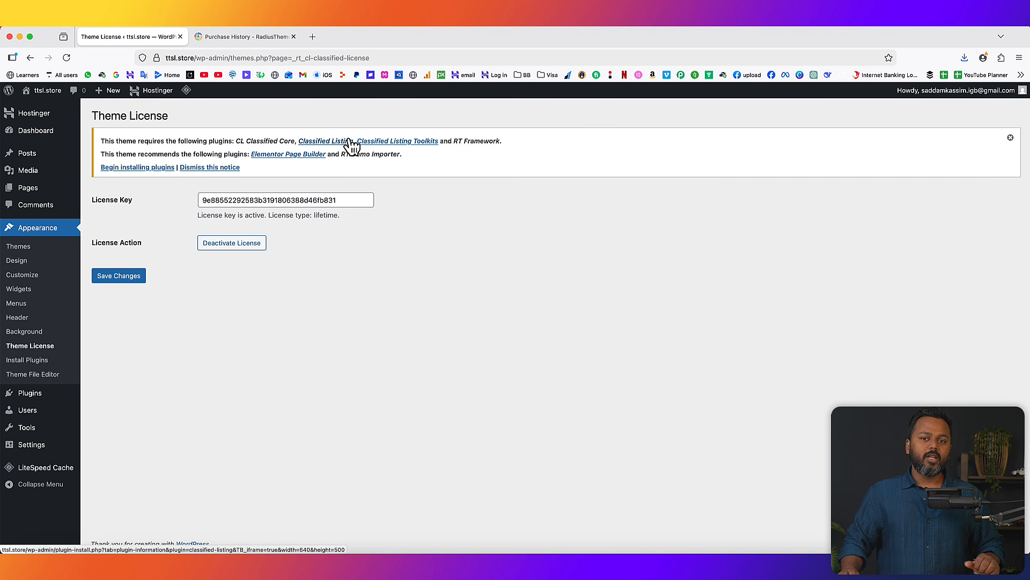
Bulk install all the theme's required and recommended plugins, including CL Classified Core, Elementor Page Builder and RT Demo Importer
{"action": "left_click", "coordinate": [138, 171]}
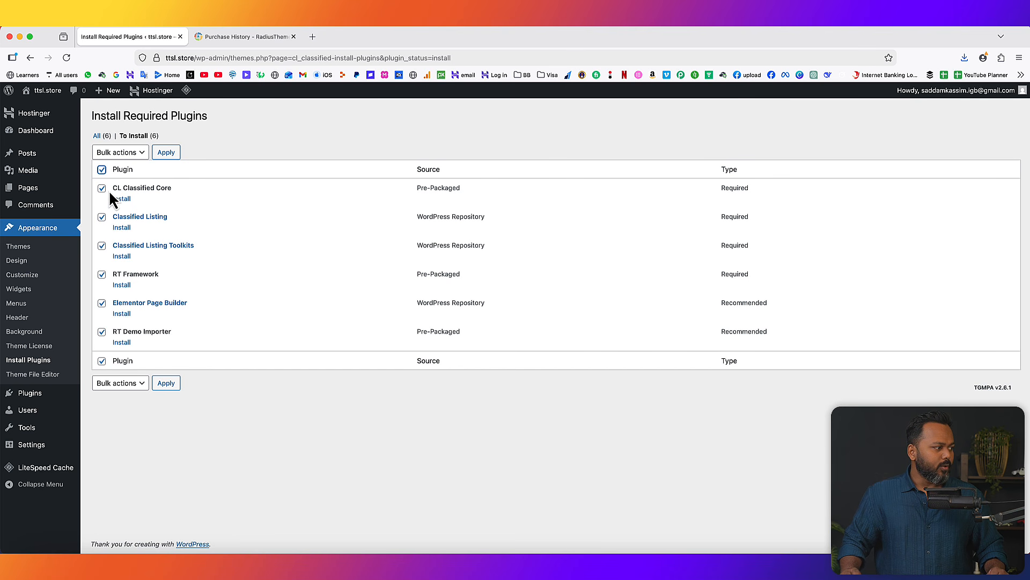
{"action": "left_click", "coordinate": [136, 152]}
{"action": "left_click", "coordinate": [137, 163]}
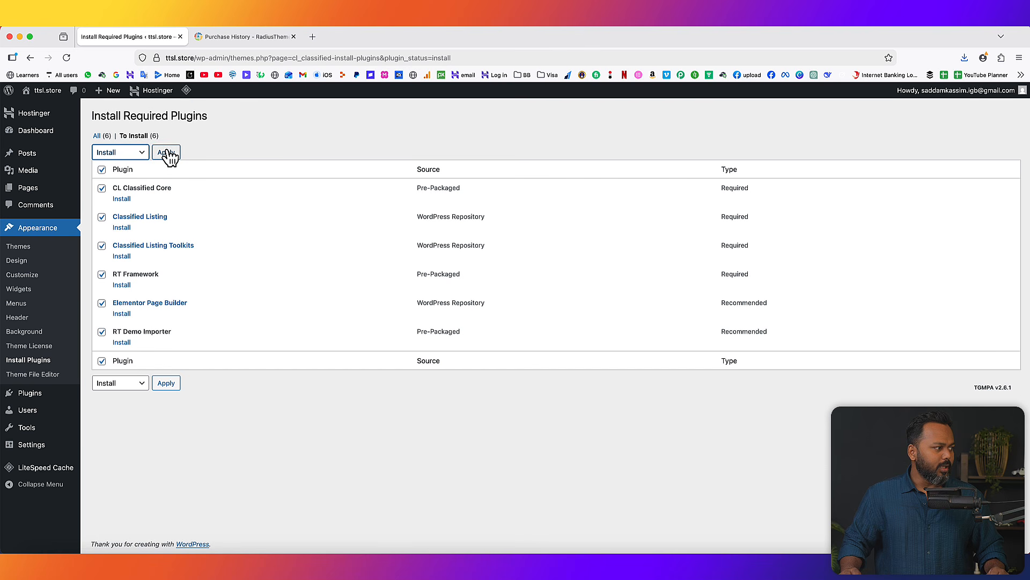
{"action": "left_click", "coordinate": [166, 153]}
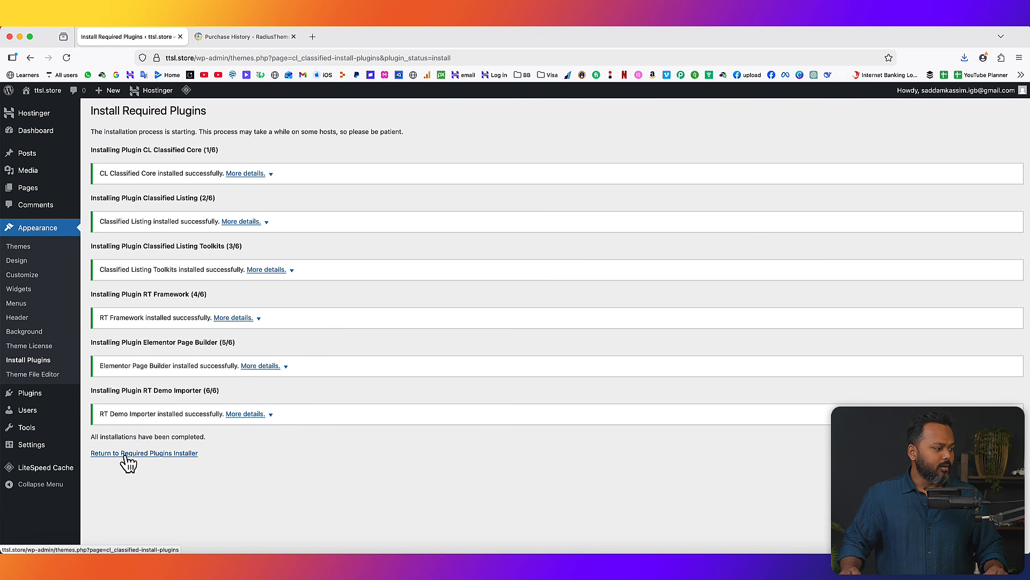
Return to the required plugins installer and bulk activate all the newly installed theme plugins
{"action": "left_click", "coordinate": [136, 454]}
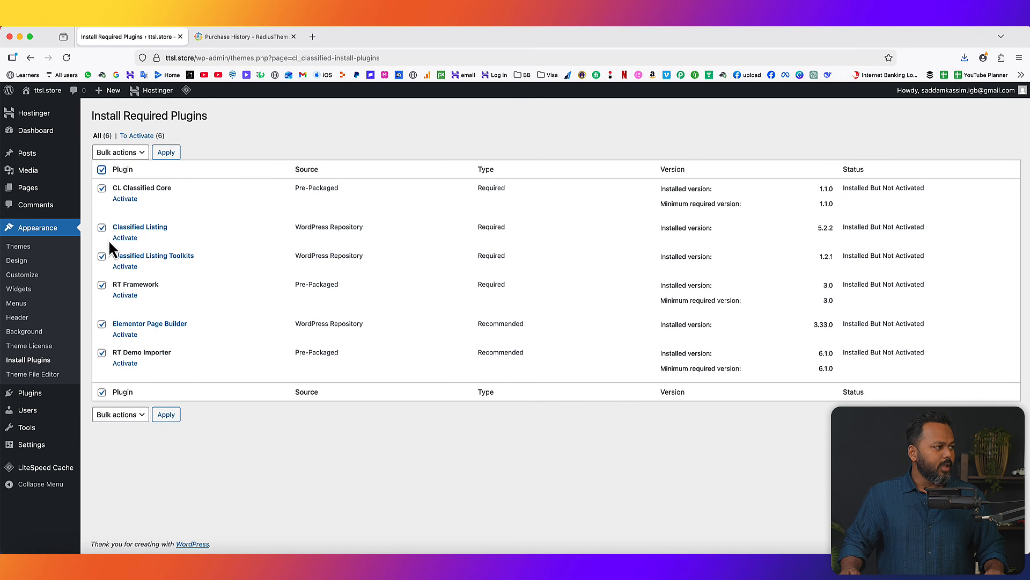
{"action": "left_click", "coordinate": [134, 153]}
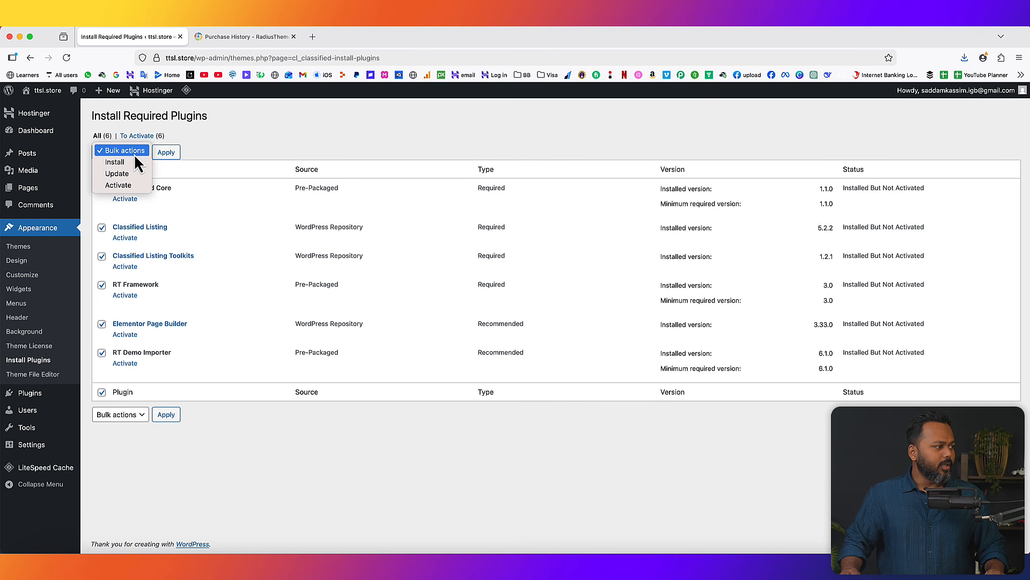
{"action": "left_click", "coordinate": [134, 185]}
{"action": "left_click", "coordinate": [168, 152]}
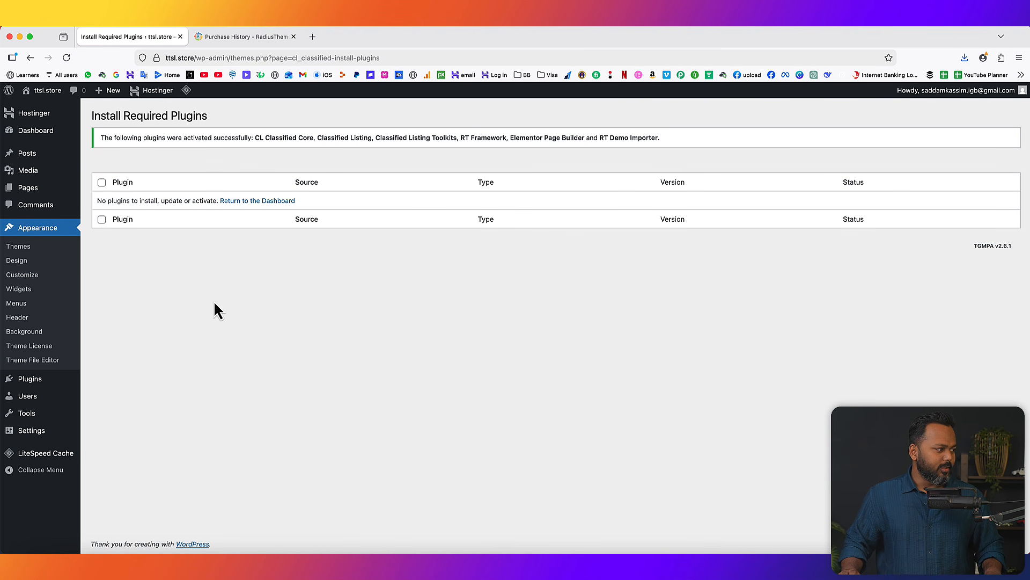
View the ttsl.store front page in a new browser tab and return to the WordPress admin
{"action": "right_click", "coordinate": [45, 113]}
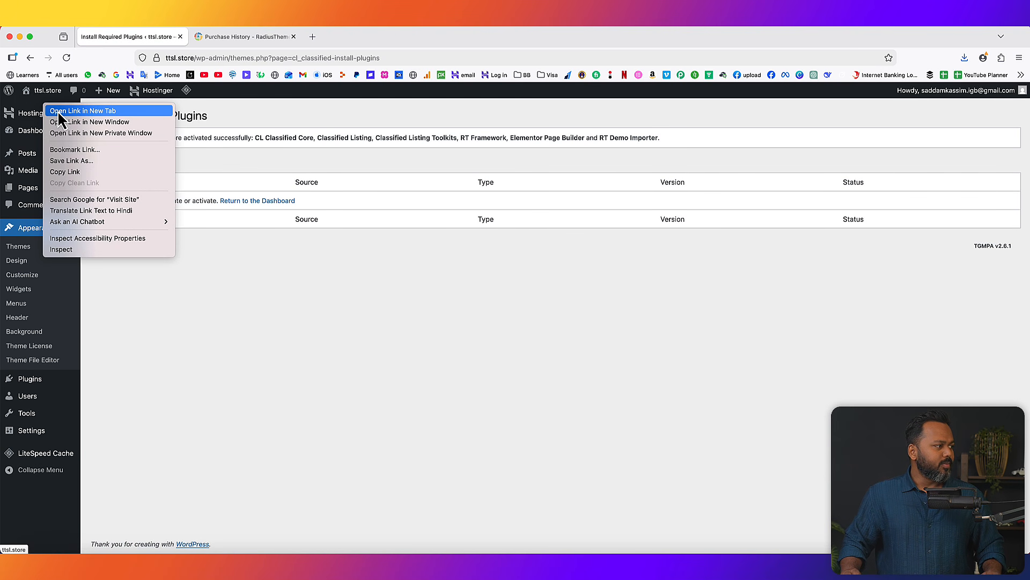
{"action": "left_click", "coordinate": [91, 108]}
{"action": "left_click", "coordinate": [236, 37]}
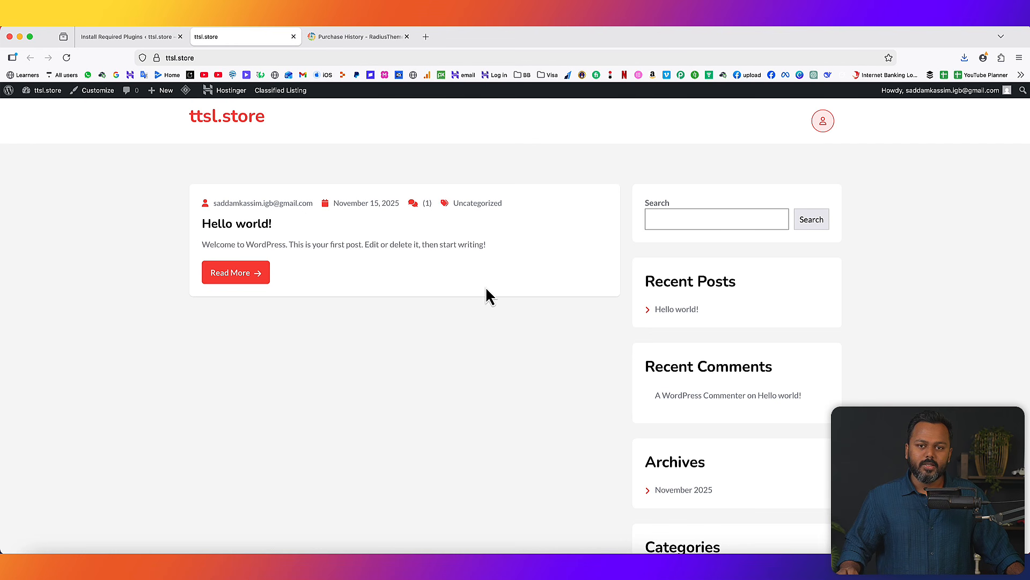
{"action": "left_click", "coordinate": [122, 37]}
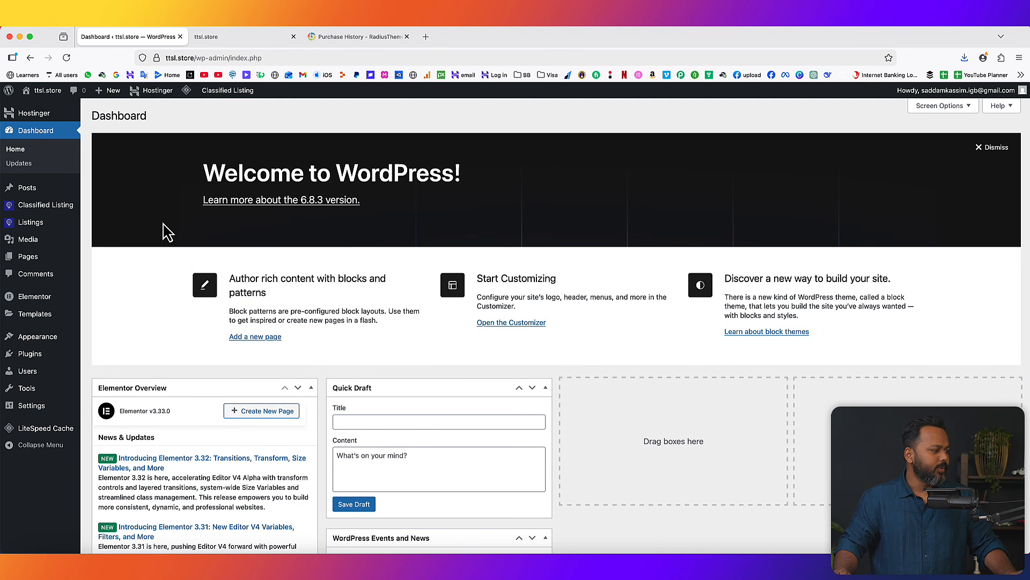
Install the Home demo content for the CLClassified theme, accepting that all existing website data is deleted
{"action": "mouse_move", "coordinate": [29, 395]}
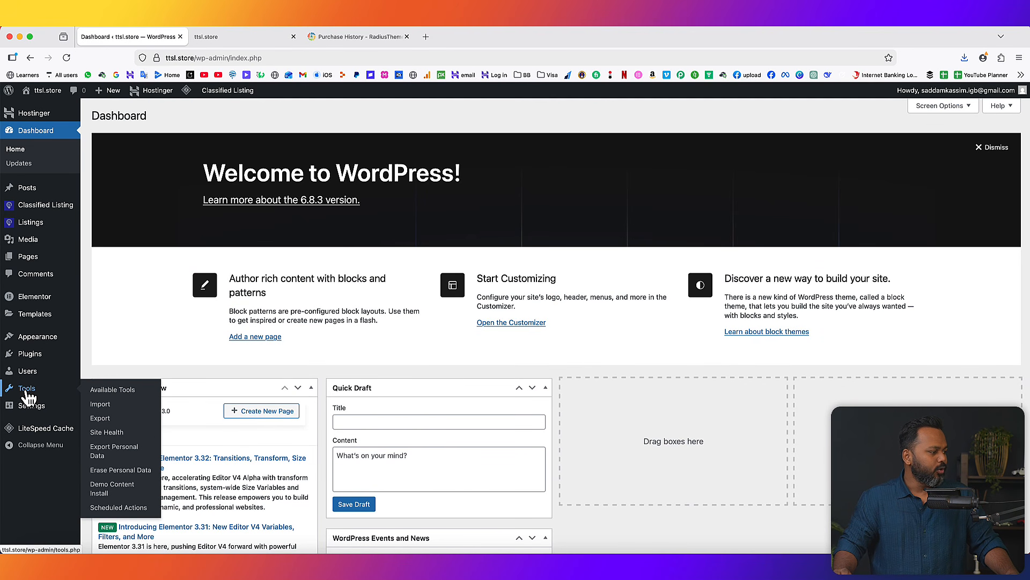
{"action": "left_click", "coordinate": [125, 490]}
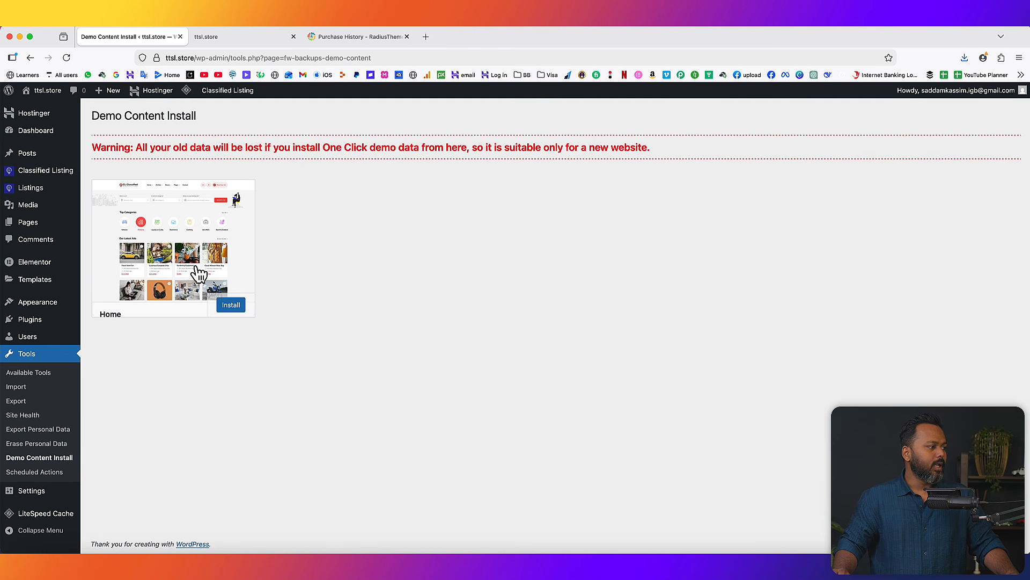
{"action": "mouse_move", "coordinate": [131, 202]}
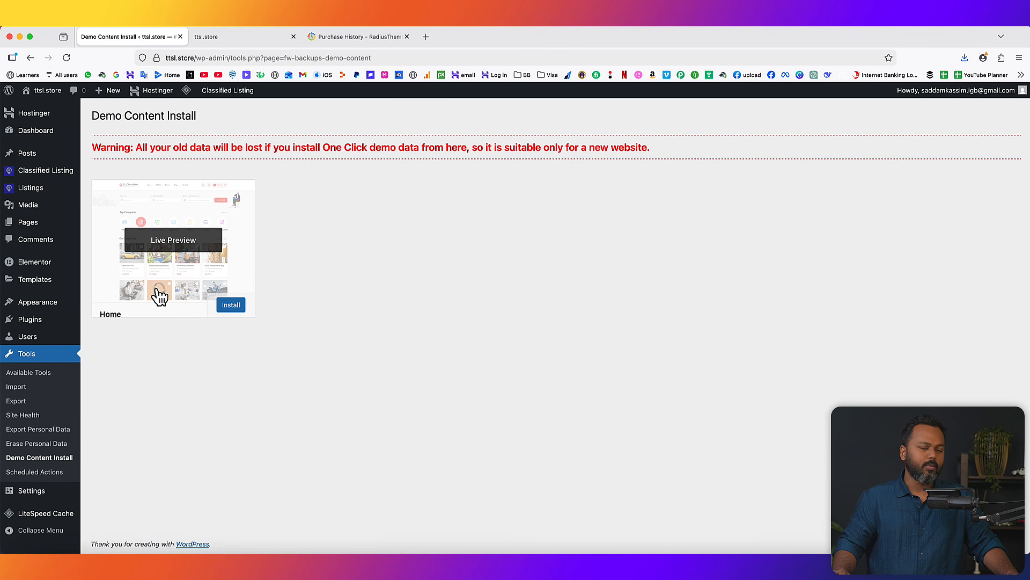
{"action": "left_click", "coordinate": [232, 305]}
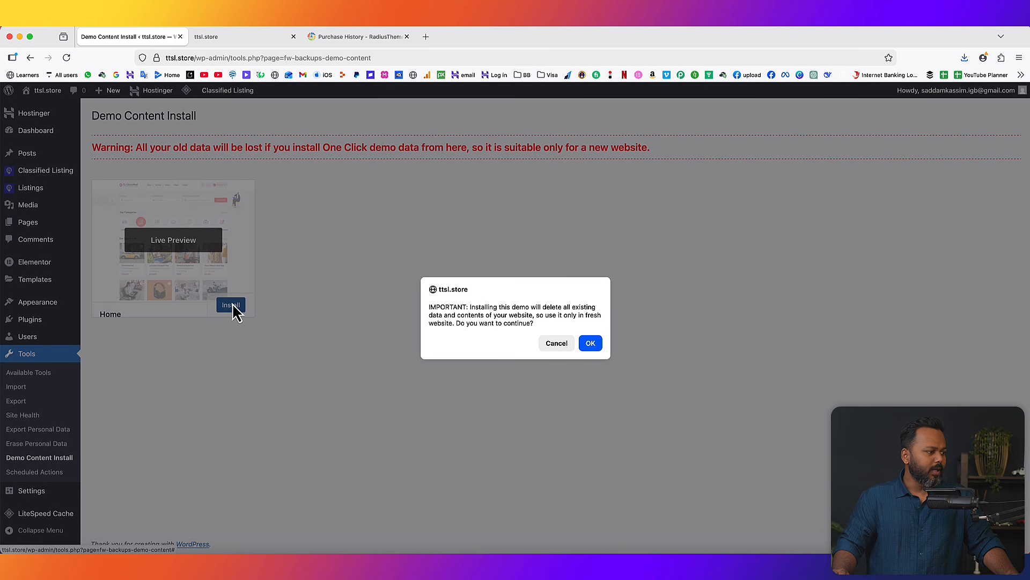
{"action": "left_click", "coordinate": [590, 345]}
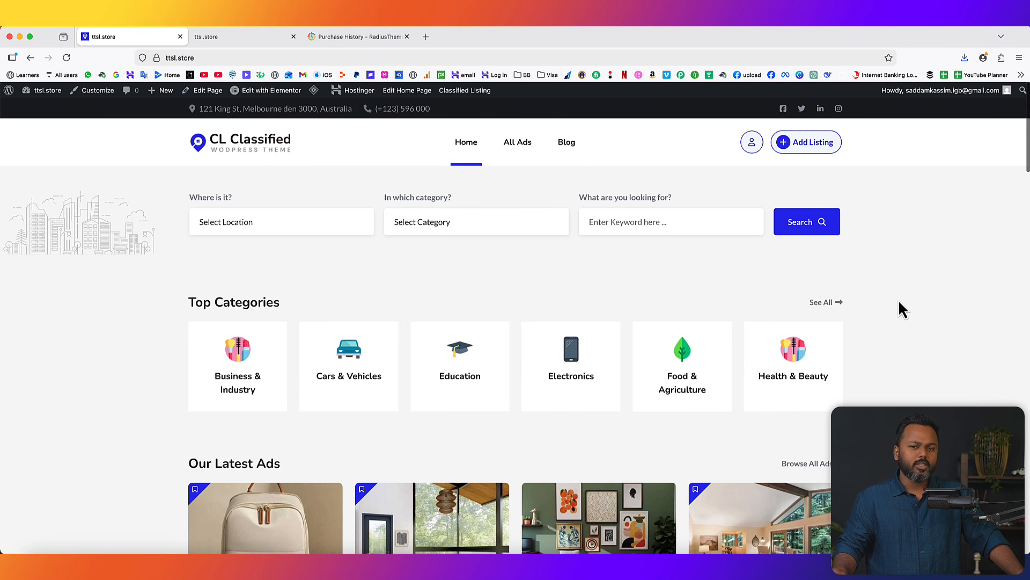
Examine the imported ttsl.store home page from the latest ads and top locations down to the blog posts and footer
{"action": "scroll", "coordinate": [898, 299], "scroll_direction": "down", "scroll_amount": 3}
{"action": "scroll", "coordinate": [900, 302], "scroll_direction": "down", "scroll_amount": 10}
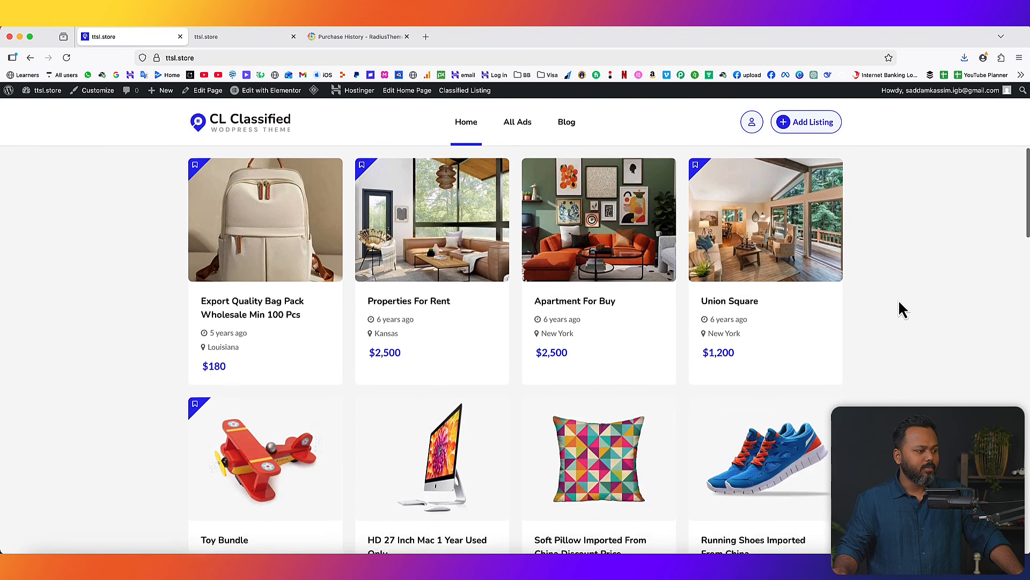
{"action": "scroll", "coordinate": [900, 302], "scroll_direction": "down", "scroll_amount": 10}
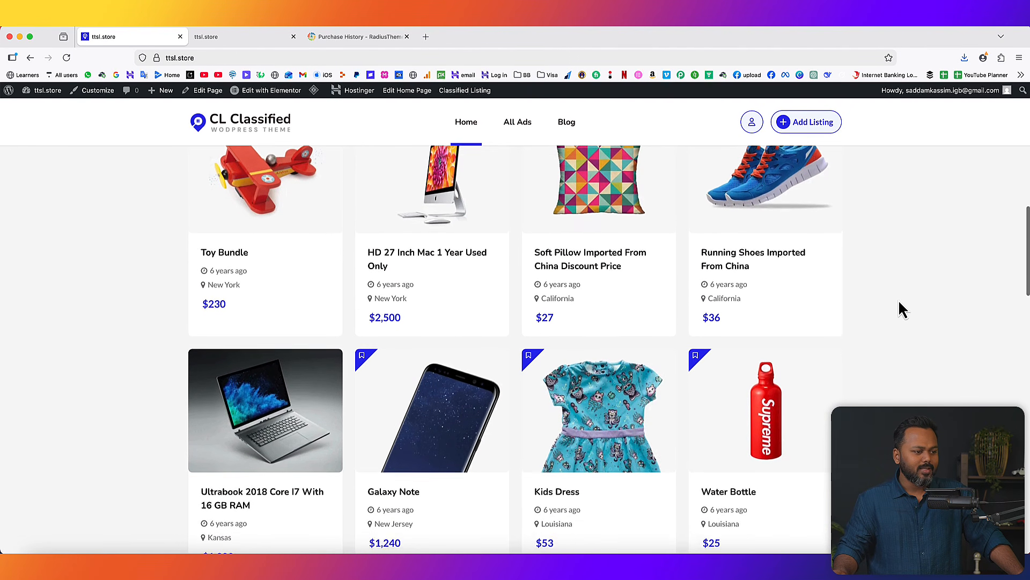
{"action": "scroll", "coordinate": [898, 299], "scroll_direction": "down", "scroll_amount": 8}
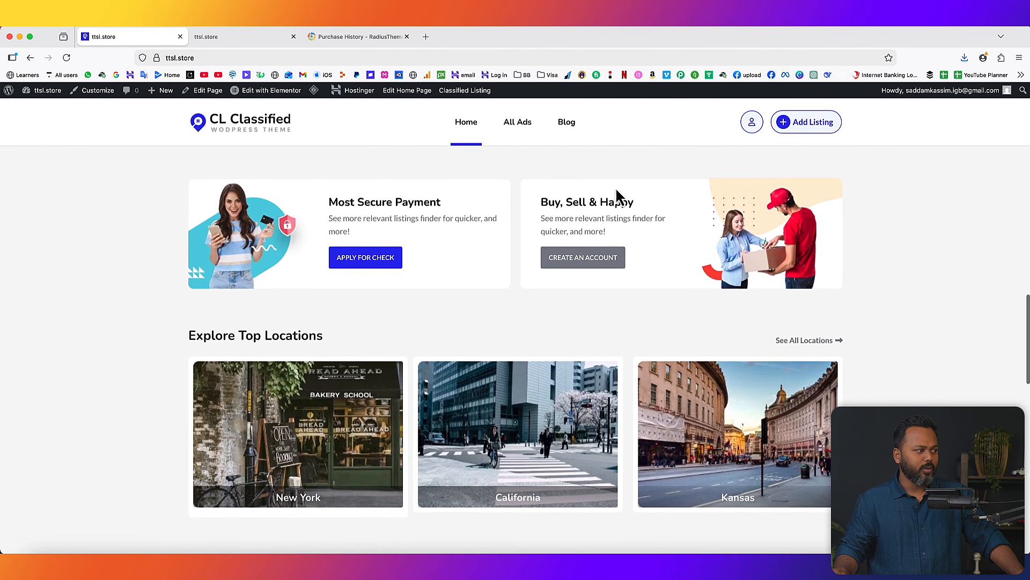
{"action": "left_click", "coordinate": [807, 134]}
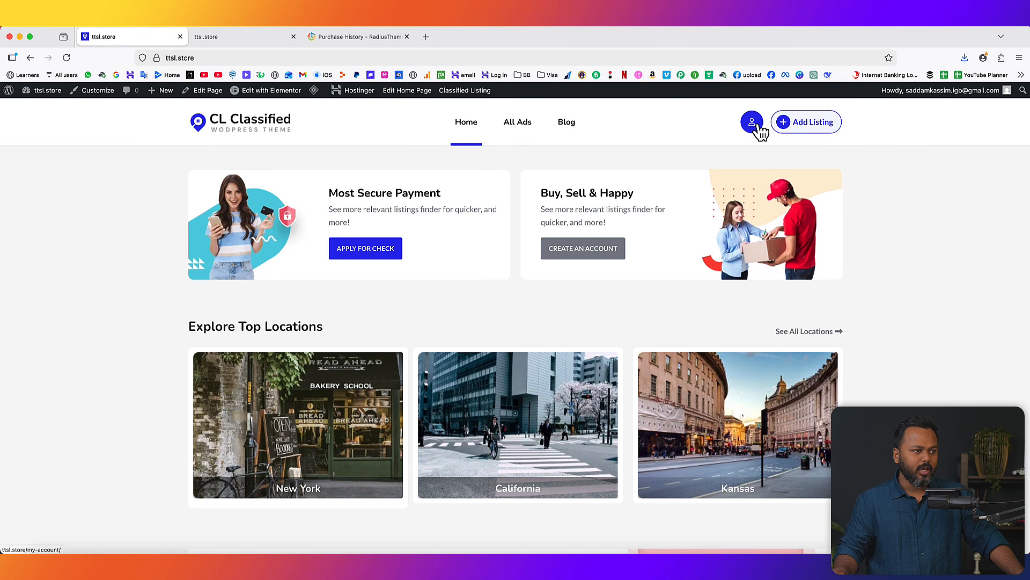
{"action": "scroll", "coordinate": [934, 296], "scroll_direction": "down", "scroll_amount": 20}
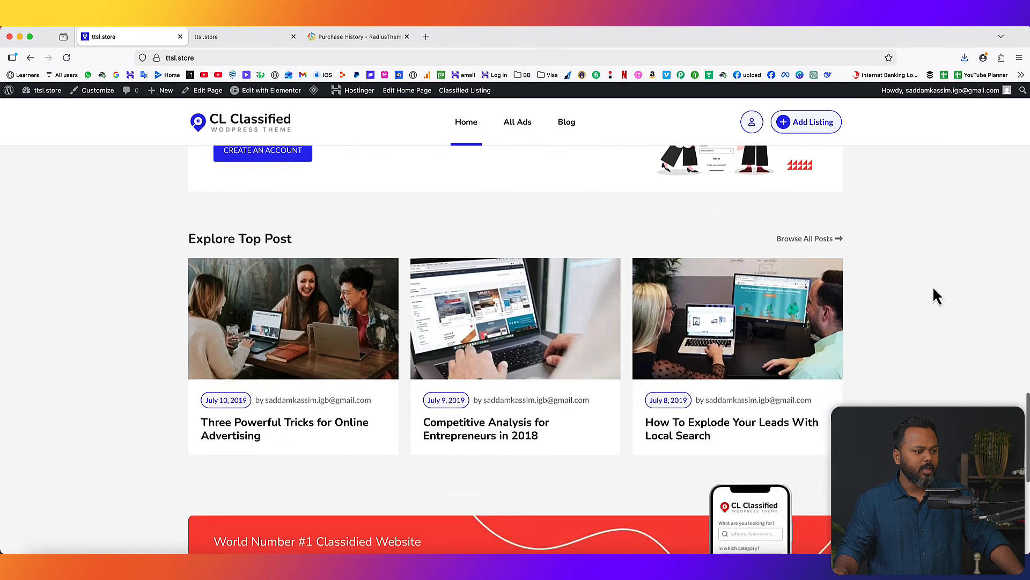
{"action": "scroll", "coordinate": [934, 295], "scroll_direction": "down", "scroll_amount": 1}
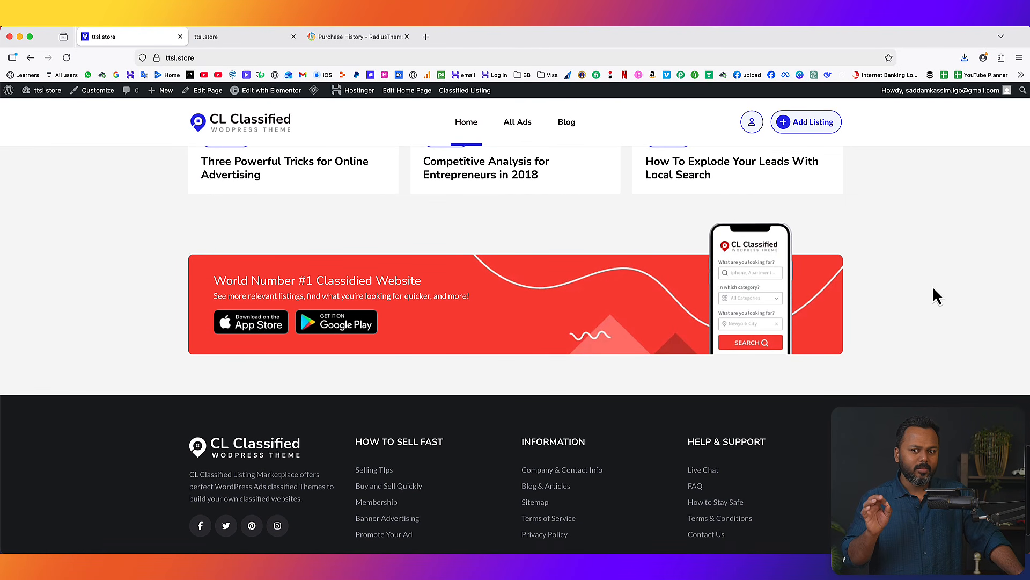
{"action": "scroll", "coordinate": [933, 298], "scroll_direction": "down", "scroll_amount": 3}
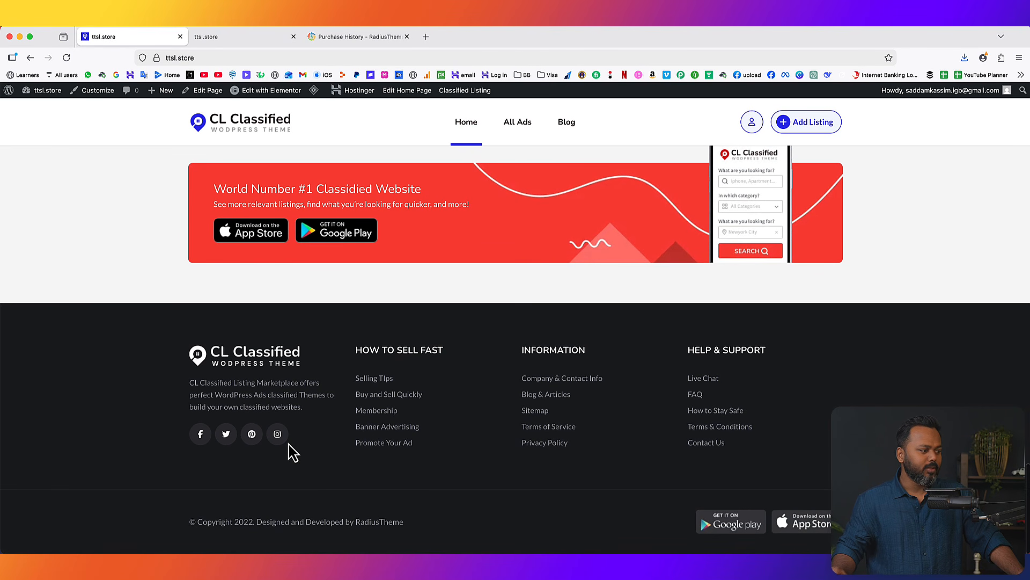
View the site's Blog page and return to the home page
{"action": "scroll", "coordinate": [517, 490], "scroll_direction": "up", "scroll_amount": 20}
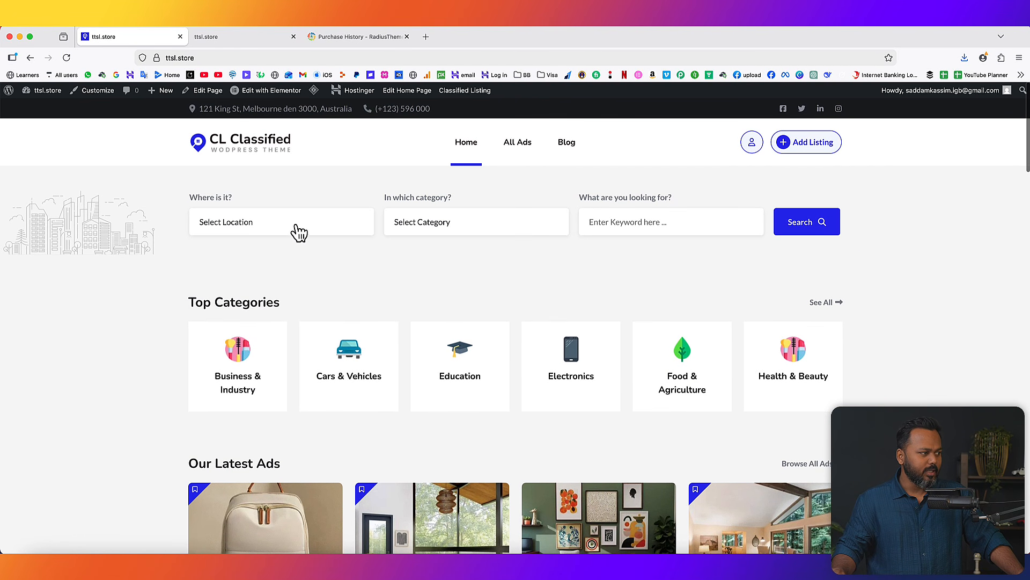
{"action": "left_click", "coordinate": [570, 145]}
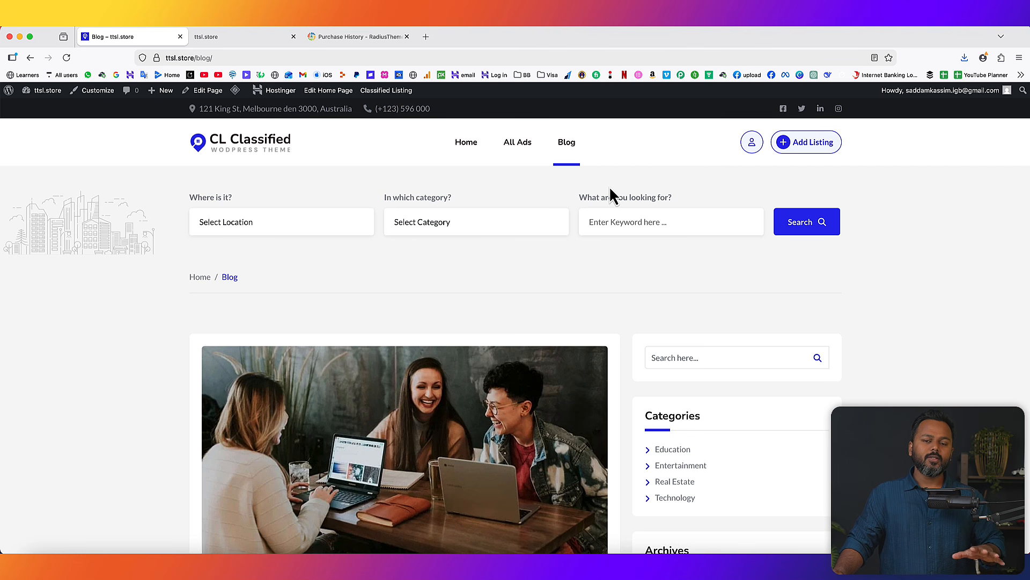
{"action": "left_click", "coordinate": [276, 157]}
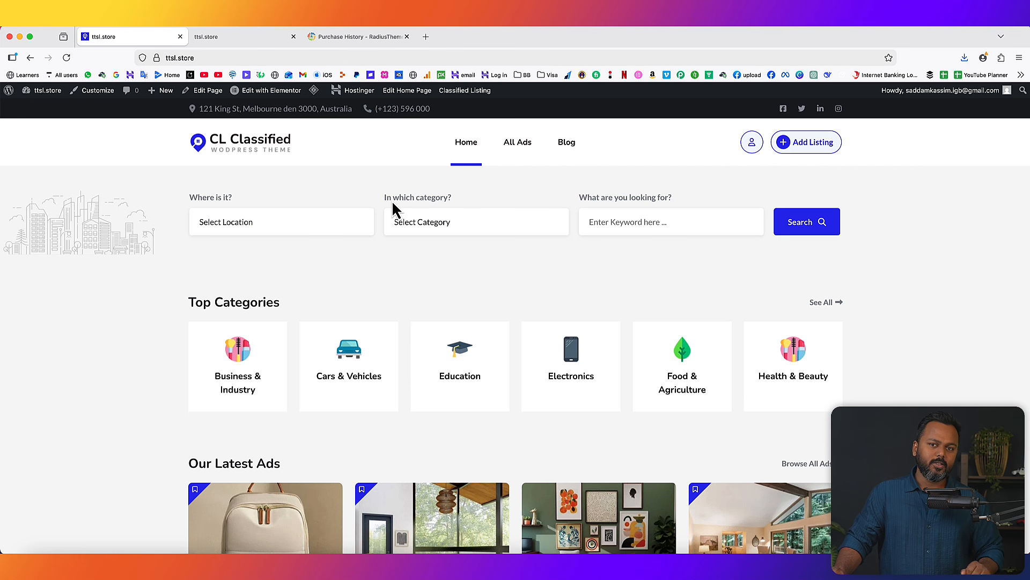
Go to the WordPress admin's list of pages and open the Home page for editing with Elementor
{"action": "mouse_move", "coordinate": [263, 96]}
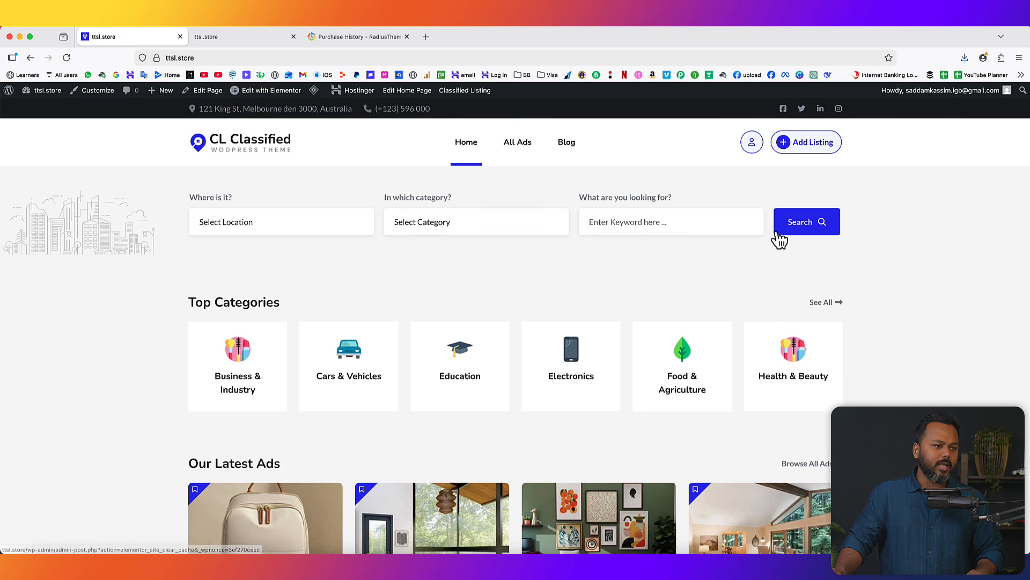
{"action": "left_click", "coordinate": [236, 38]}
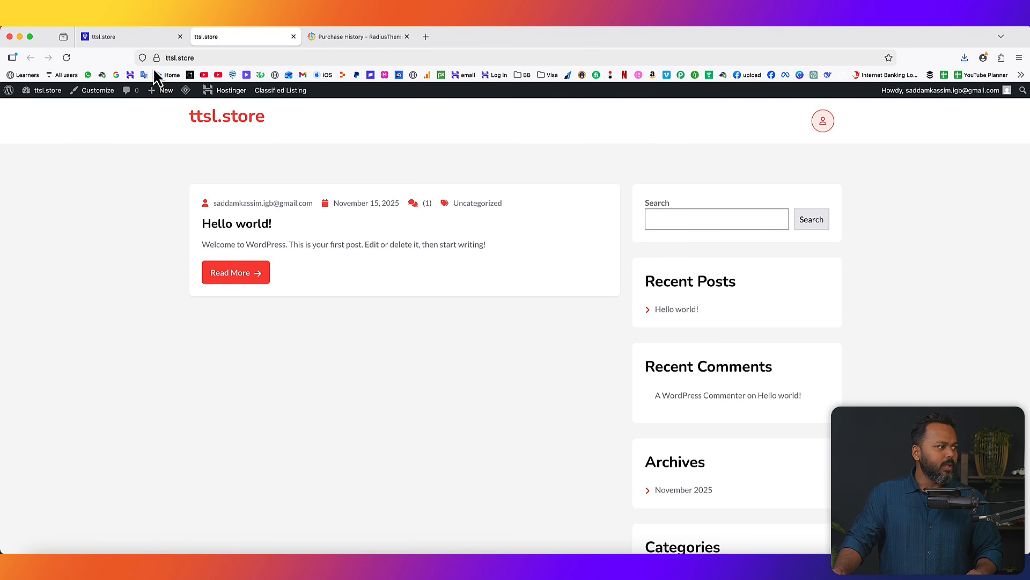
{"action": "left_click", "coordinate": [39, 109]}
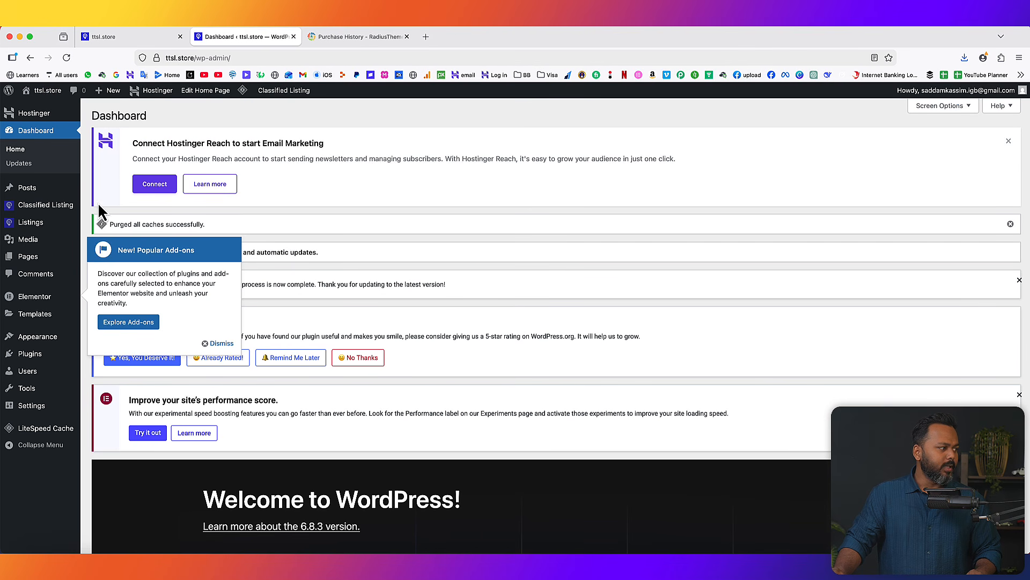
{"action": "left_click", "coordinate": [83, 260]}
{"action": "scroll", "coordinate": [450, 218], "scroll_direction": "down", "scroll_amount": 8}
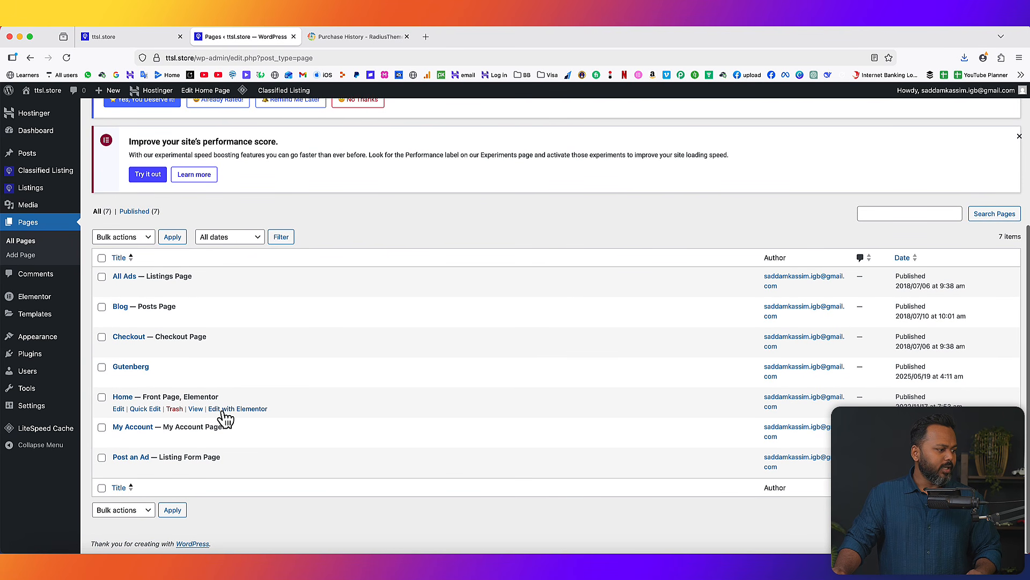
{"action": "left_click", "coordinate": [238, 410]}
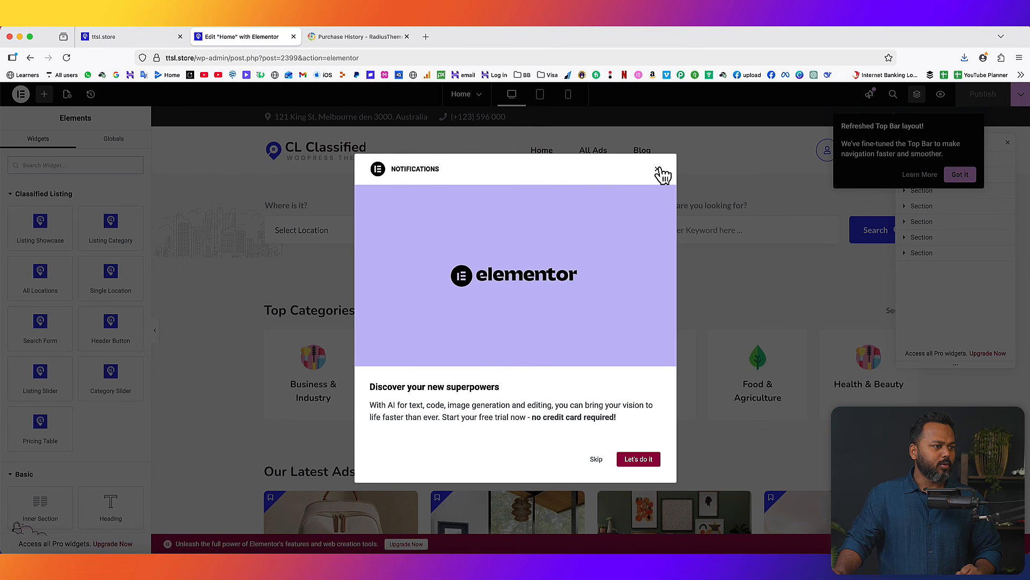
Dismiss the Elementor notices and the Structure overview, and open the Top Categories listing widget for editing
{"action": "left_click", "coordinate": [658, 169]}
{"action": "left_click", "coordinate": [954, 180]}
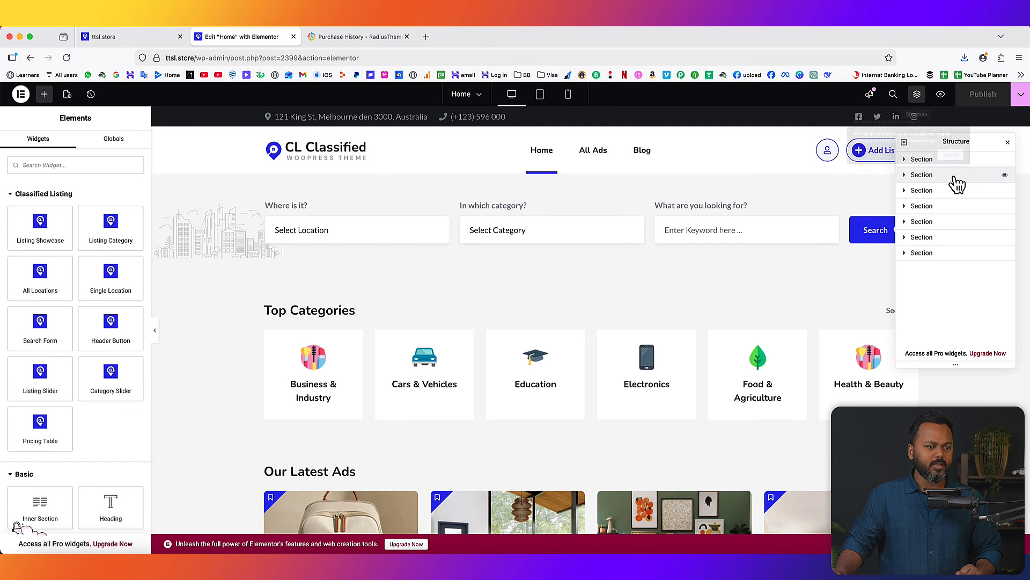
{"action": "left_click", "coordinate": [1009, 144]}
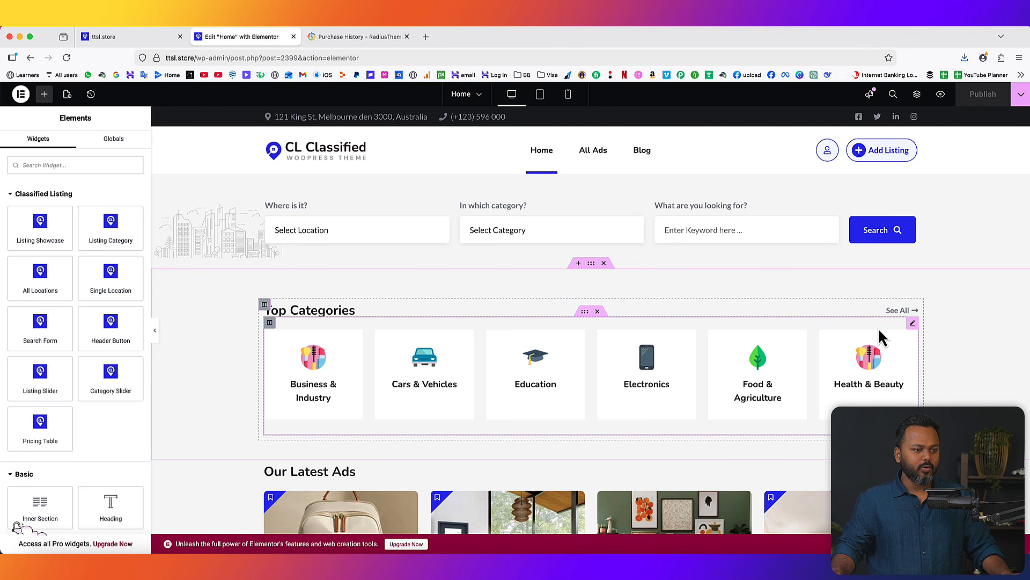
{"action": "left_click", "coordinate": [913, 325]}
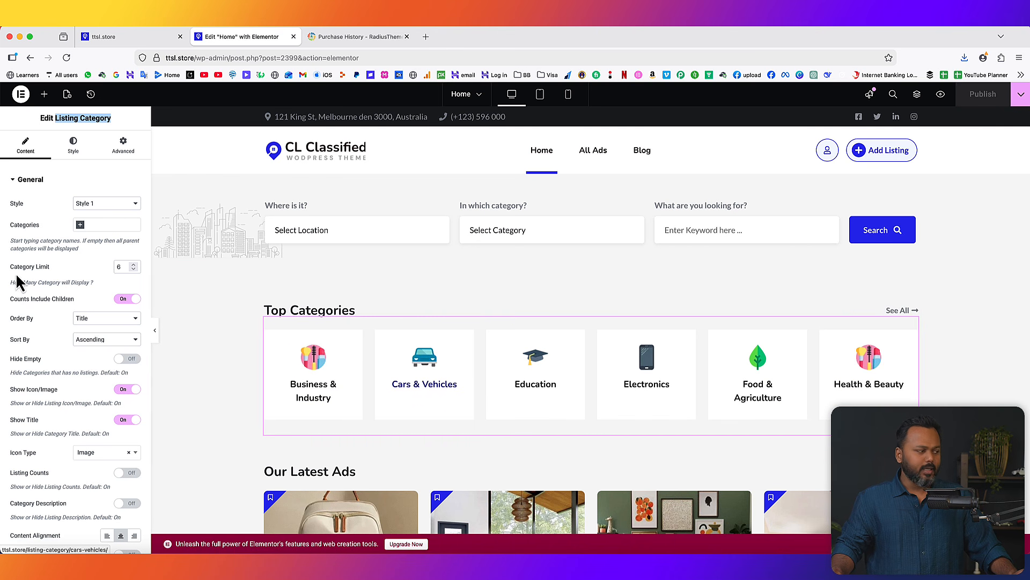
Try Style 2 on the Top Categories widget and set it back to Style 1
{"action": "left_click", "coordinate": [97, 205]}
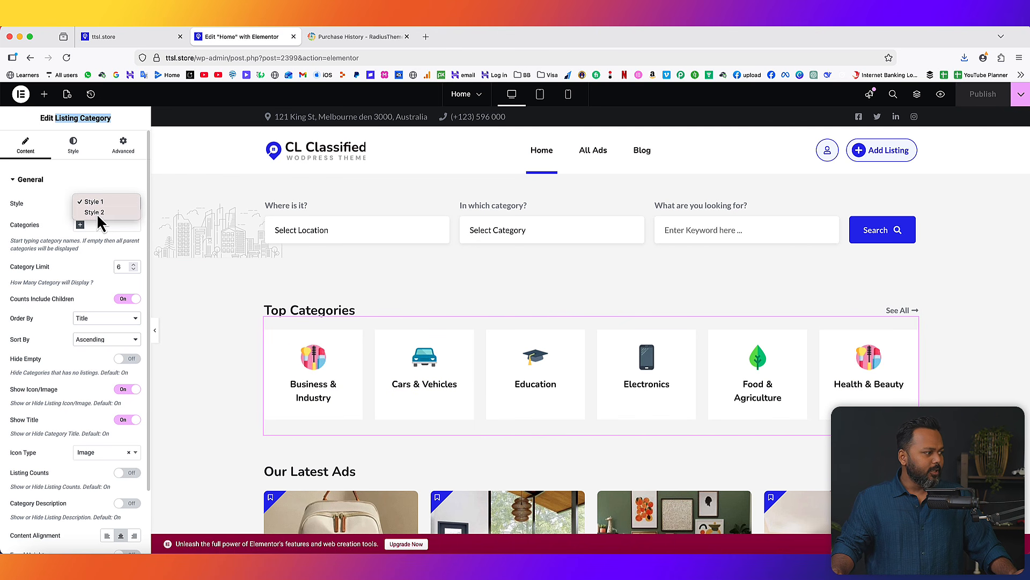
{"action": "left_click", "coordinate": [97, 213]}
{"action": "scroll", "coordinate": [655, 457], "scroll_direction": "down", "scroll_amount": 3}
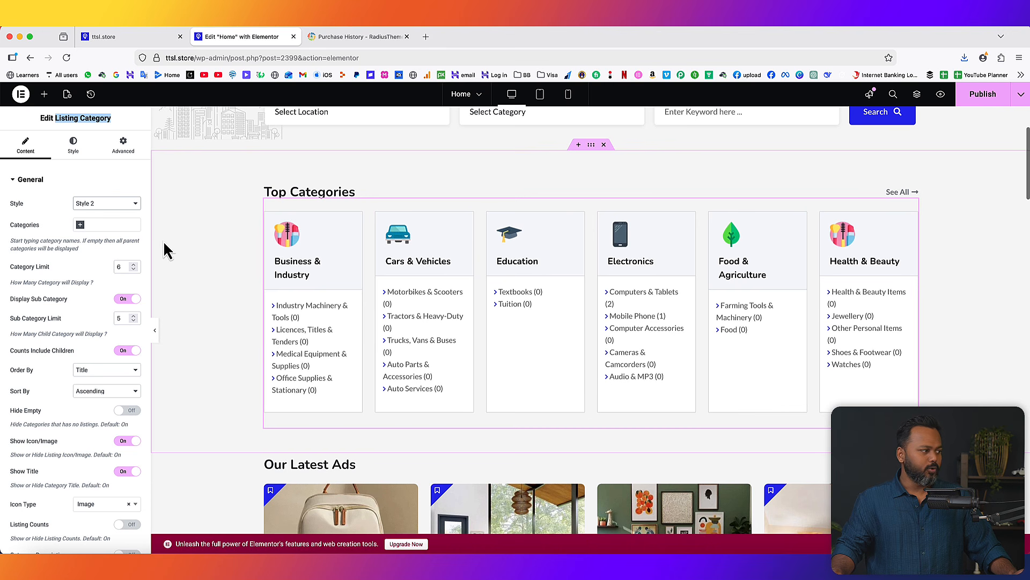
{"action": "left_click", "coordinate": [107, 203]}
{"action": "left_click", "coordinate": [105, 192]}
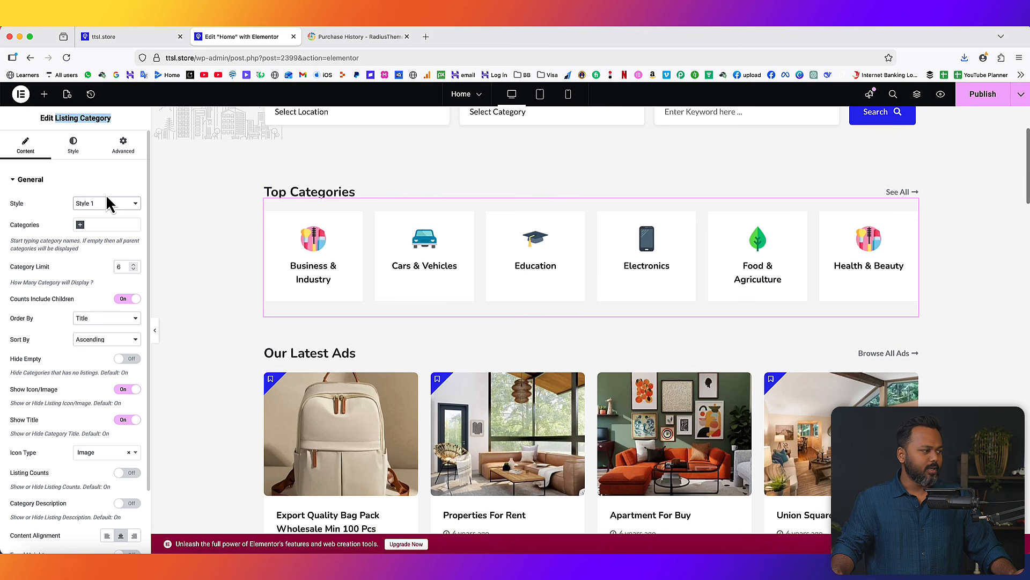
Limit the Top Categories widget to Electronics, Home Appliances, Property, Others, and Hobby, Sport & Kids
{"action": "left_click", "coordinate": [89, 226]}
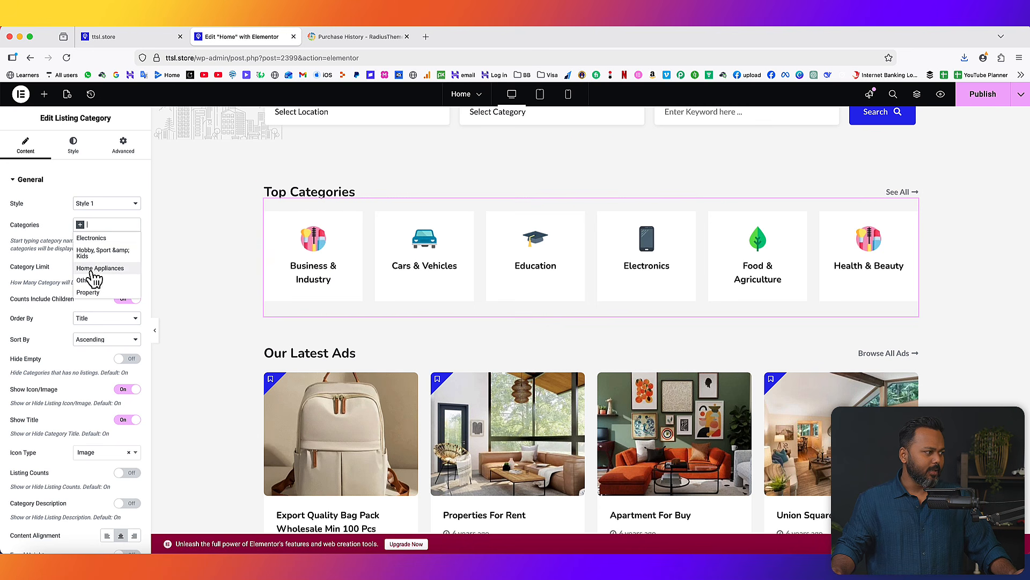
{"action": "left_click", "coordinate": [96, 238]}
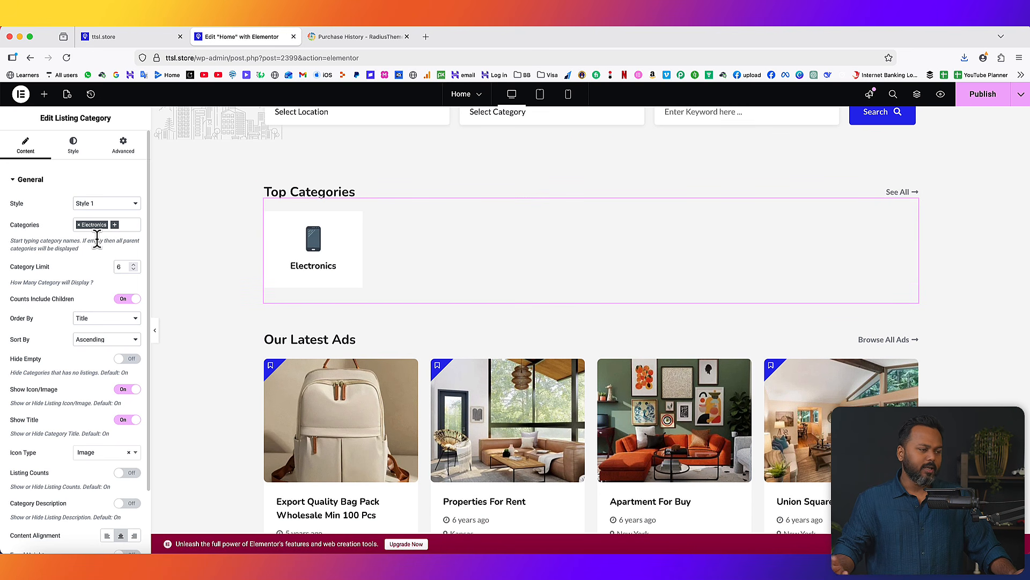
{"action": "left_click", "coordinate": [127, 225]}
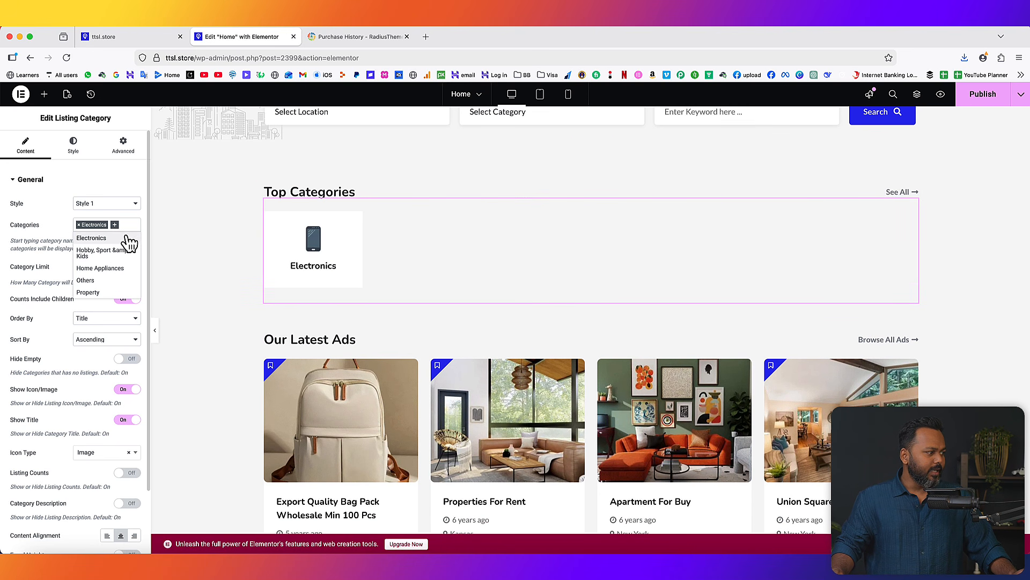
{"action": "left_click", "coordinate": [105, 269]}
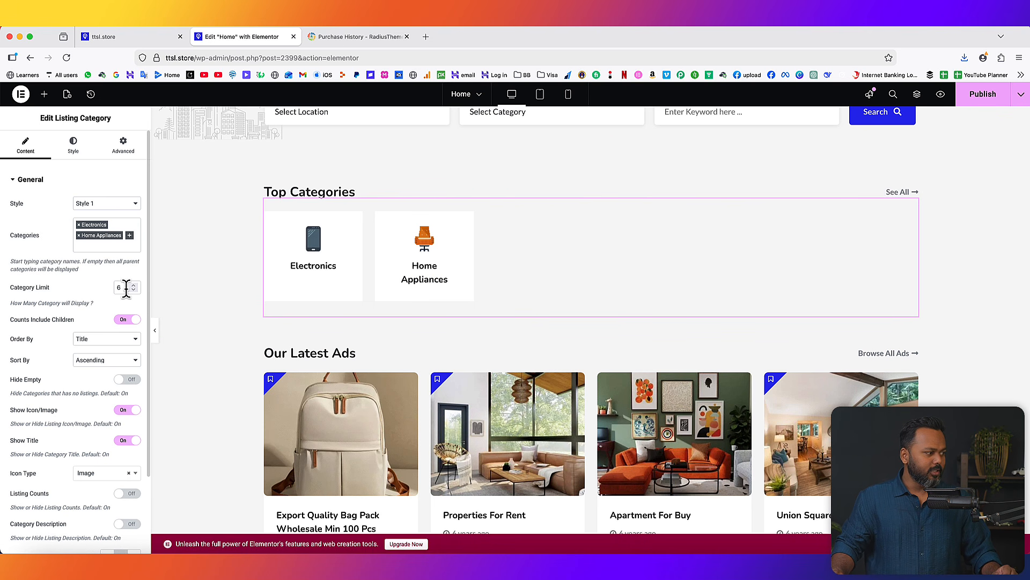
{"action": "left_click", "coordinate": [118, 244]}
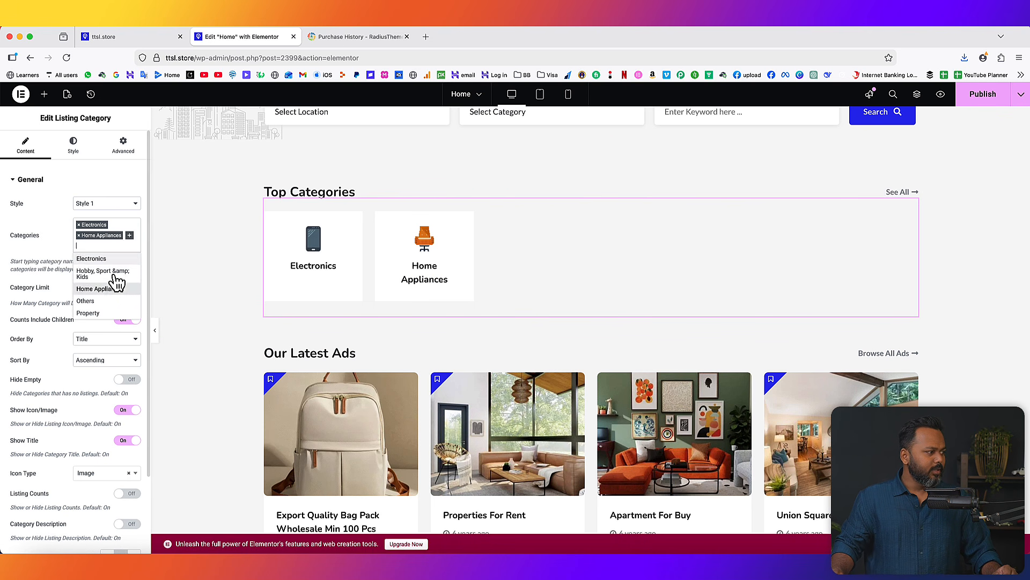
{"action": "left_click", "coordinate": [99, 314]}
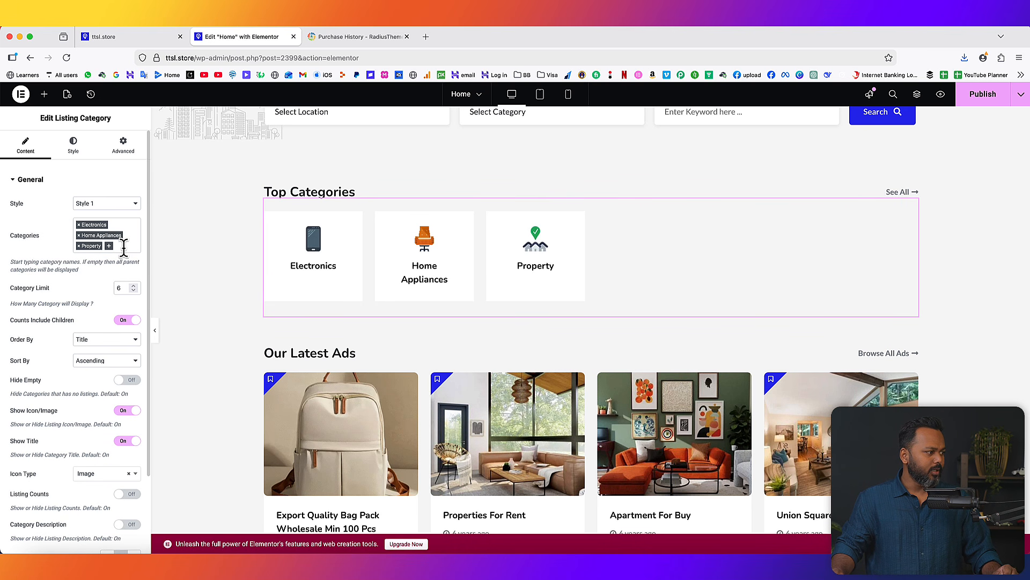
{"action": "left_click", "coordinate": [122, 245]}
{"action": "left_click", "coordinate": [86, 302]}
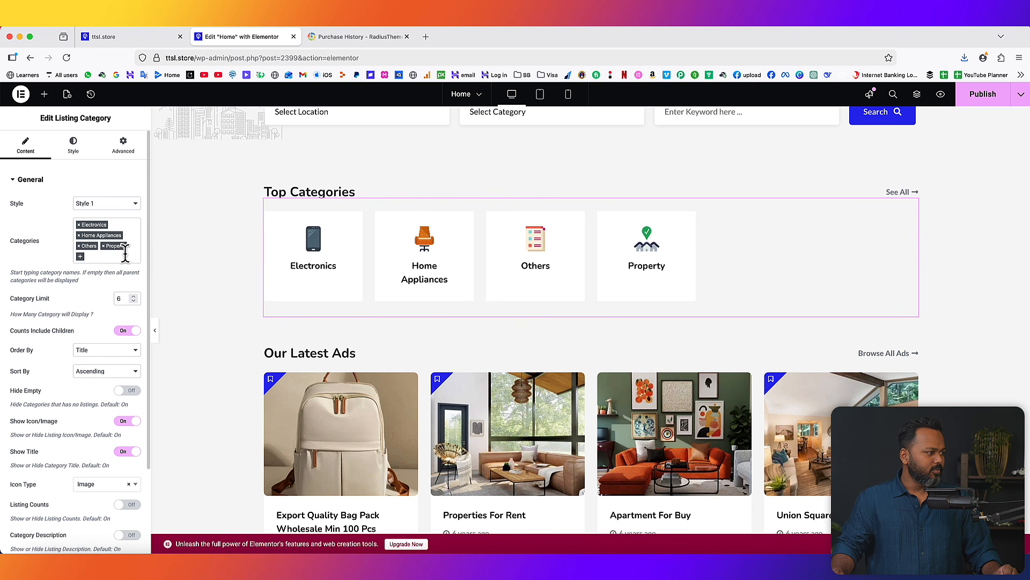
{"action": "left_click", "coordinate": [123, 252]}
{"action": "left_click", "coordinate": [114, 286]}
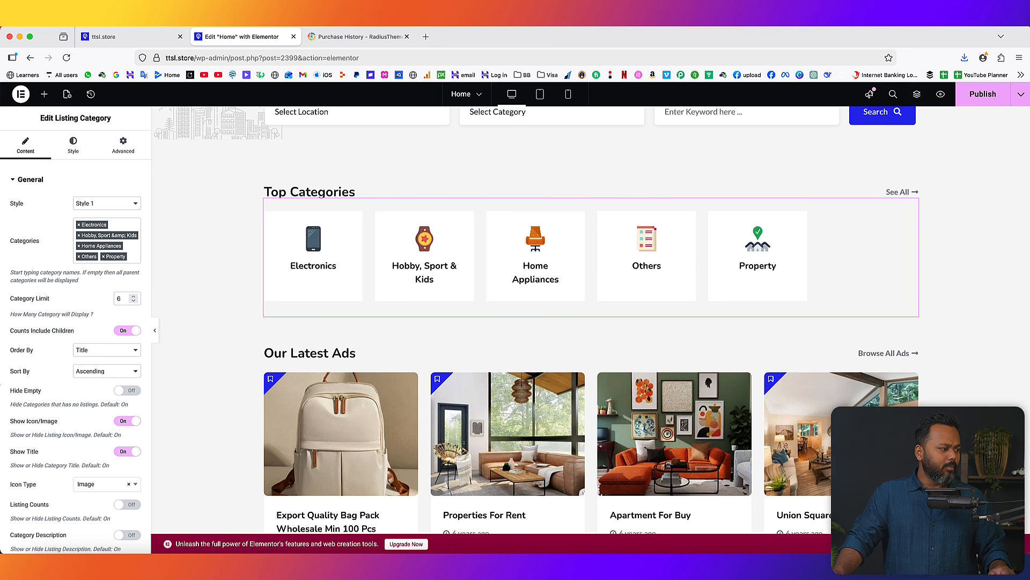
Check the category ordering choices, and try hiding and restoring the category images and titles in the Top Categories widget
{"action": "left_click", "coordinate": [120, 350]}
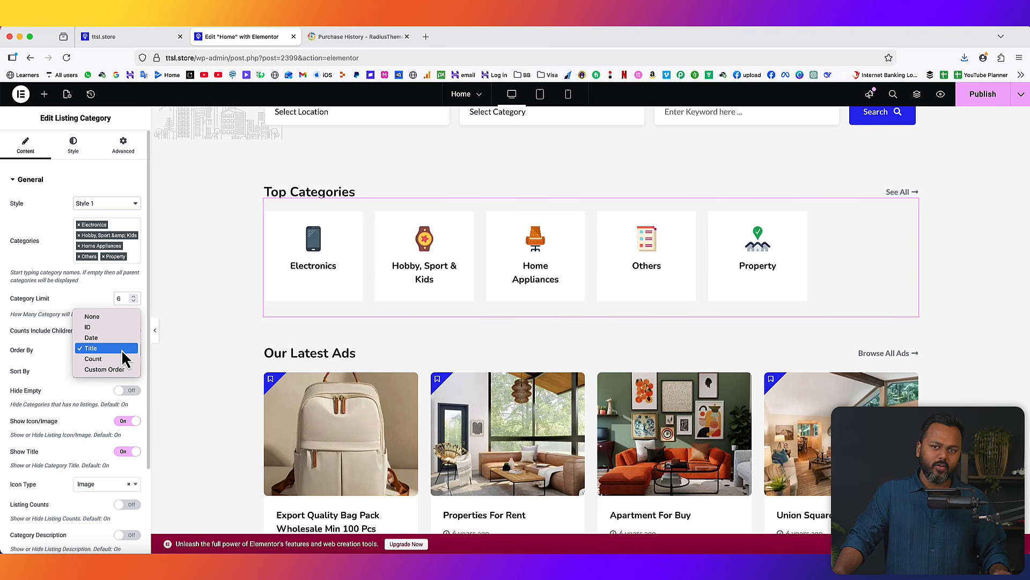
{"action": "left_click", "coordinate": [55, 363]}
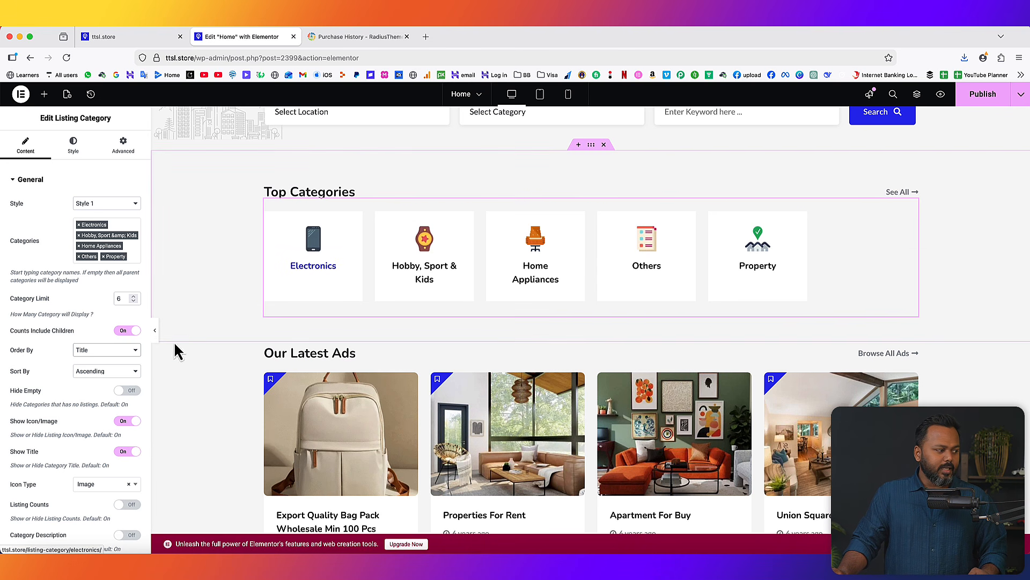
{"action": "left_click", "coordinate": [122, 421]}
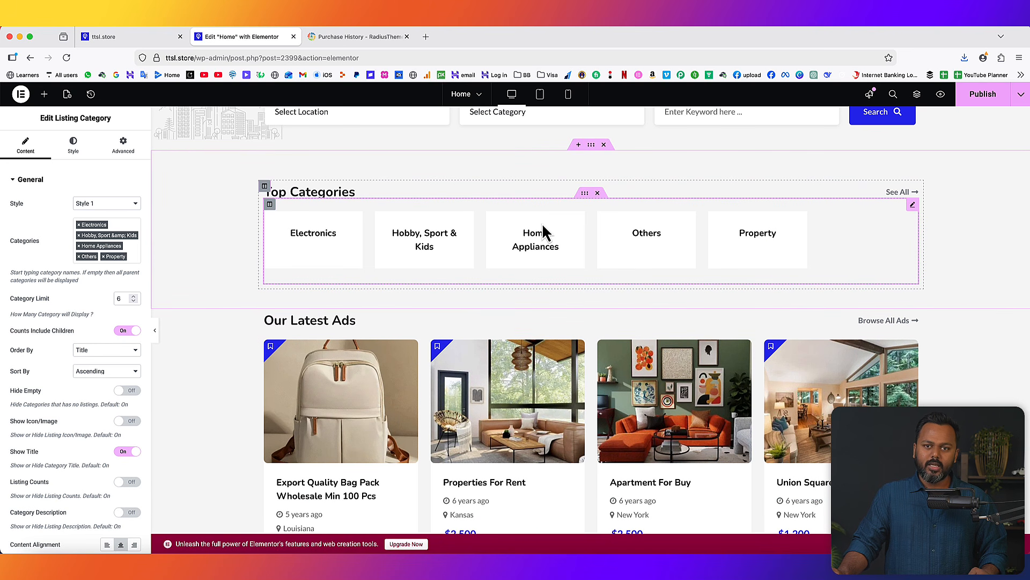
{"action": "left_click", "coordinate": [129, 423]}
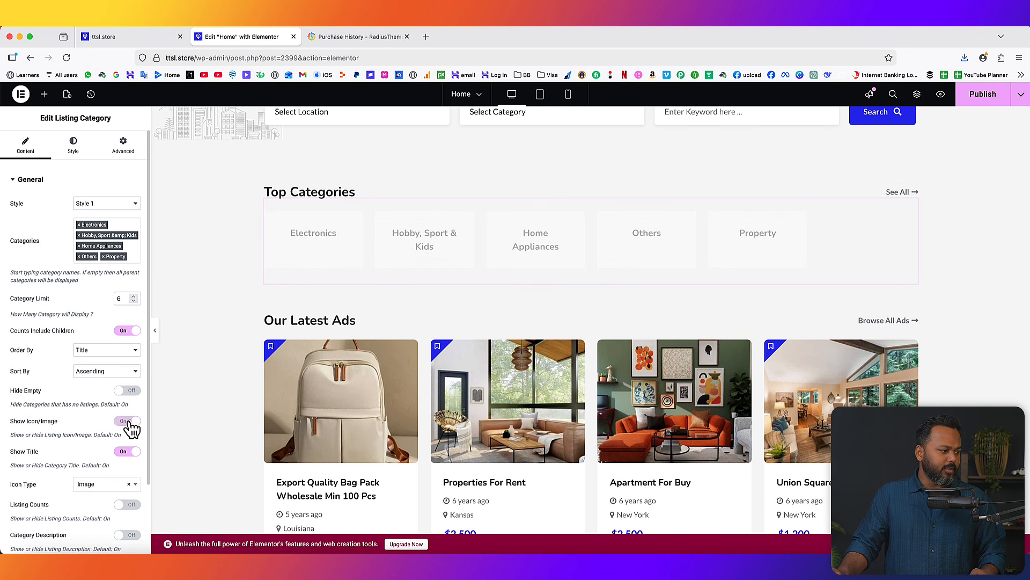
{"action": "left_click", "coordinate": [122, 453]}
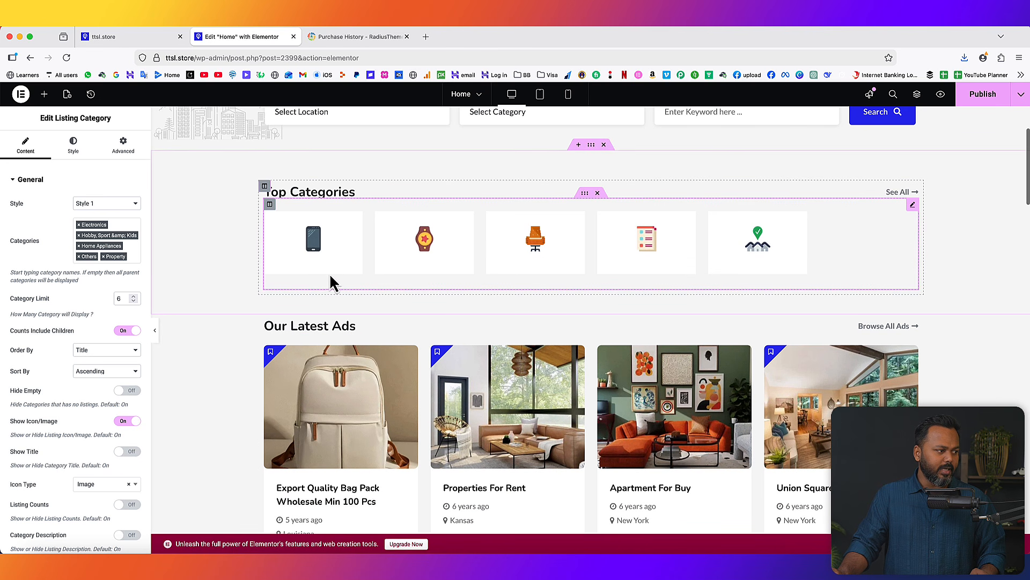
{"action": "left_click", "coordinate": [129, 452]}
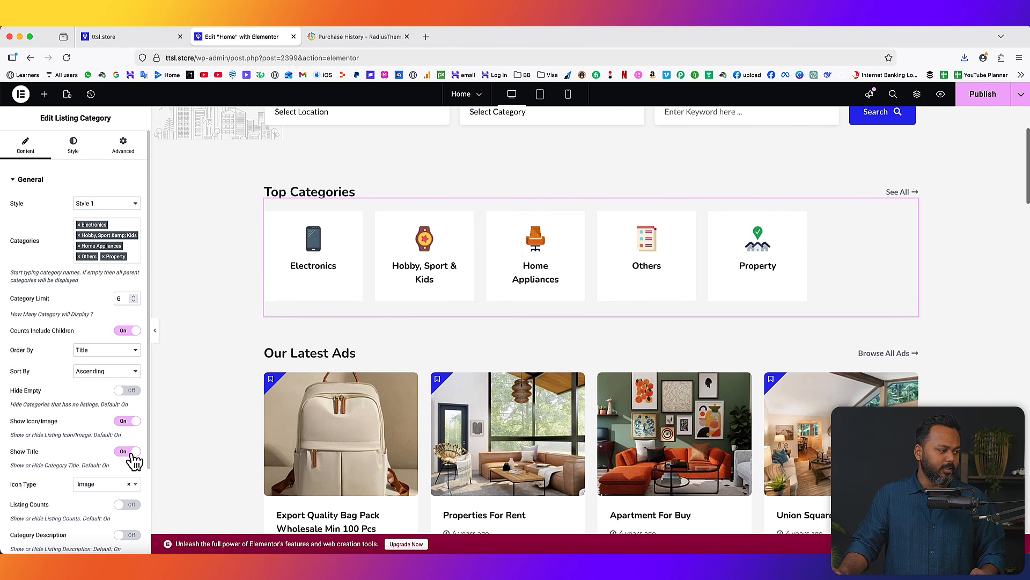
Review the Top Categories widget's icon type choices and its number of responsive columns per device
{"action": "scroll", "coordinate": [89, 462], "scroll_direction": "down", "scroll_amount": 1}
{"action": "scroll", "coordinate": [88, 462], "scroll_direction": "down", "scroll_amount": 1}
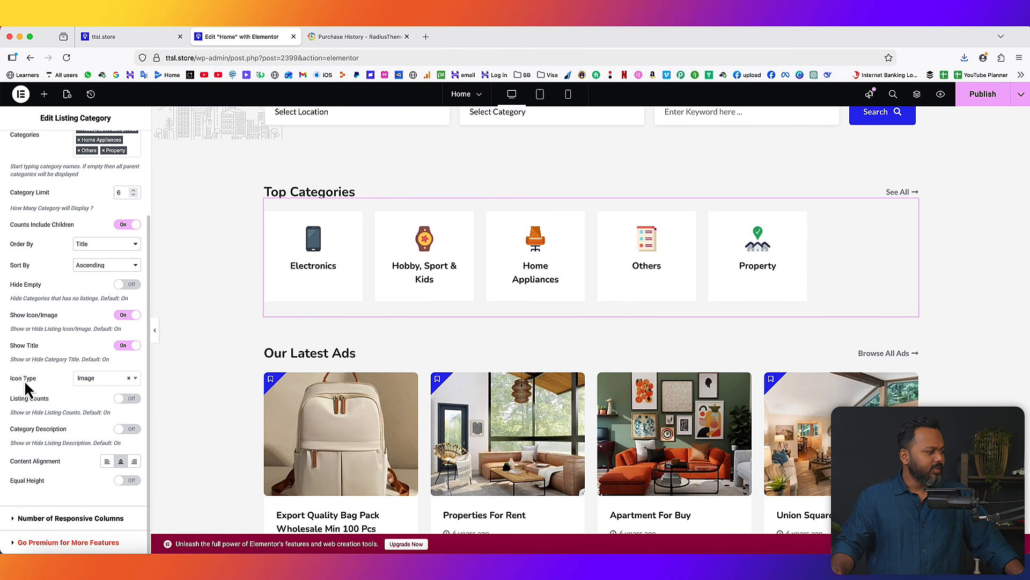
{"action": "left_click", "coordinate": [114, 385]}
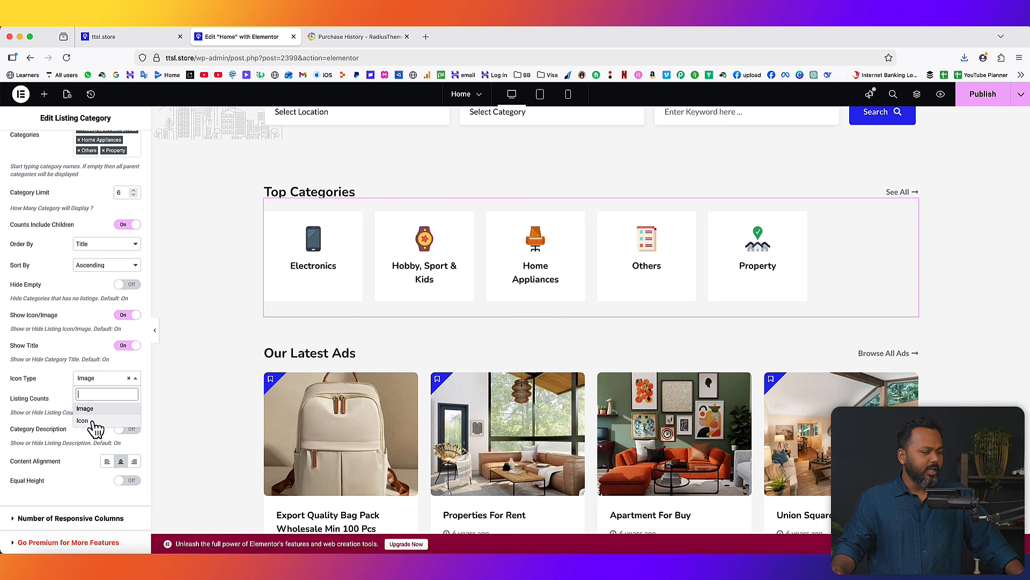
{"action": "left_click", "coordinate": [59, 385]}
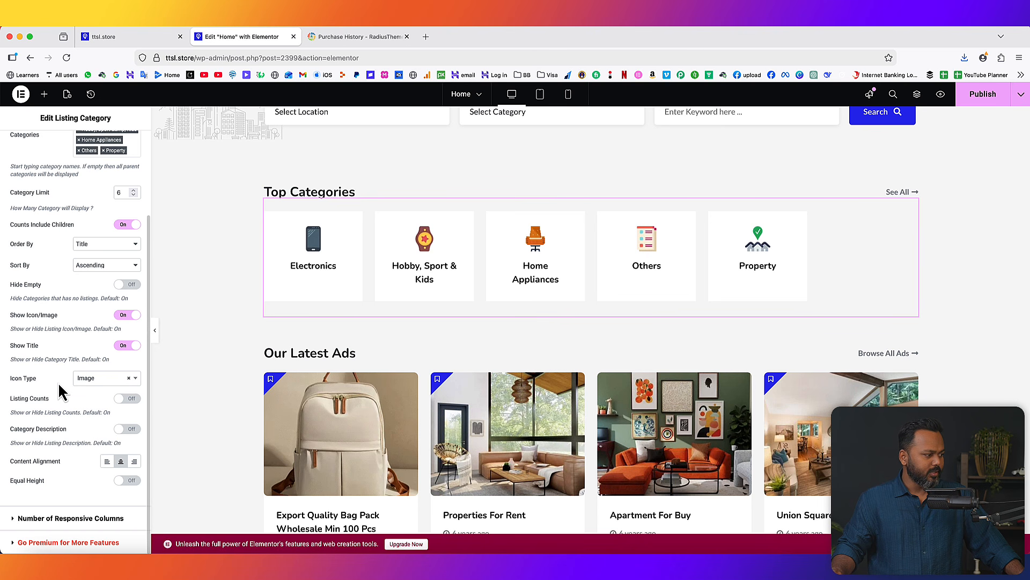
{"action": "left_click", "coordinate": [66, 519]}
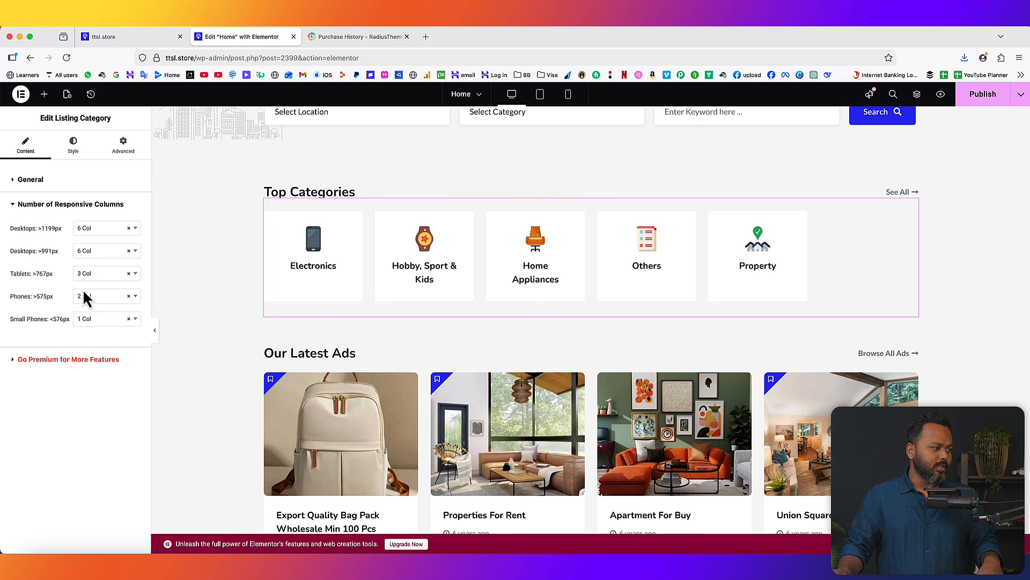
Open the listing widget under Our Latest Ads for editing
{"action": "scroll", "coordinate": [492, 343], "scroll_direction": "down", "scroll_amount": 3}
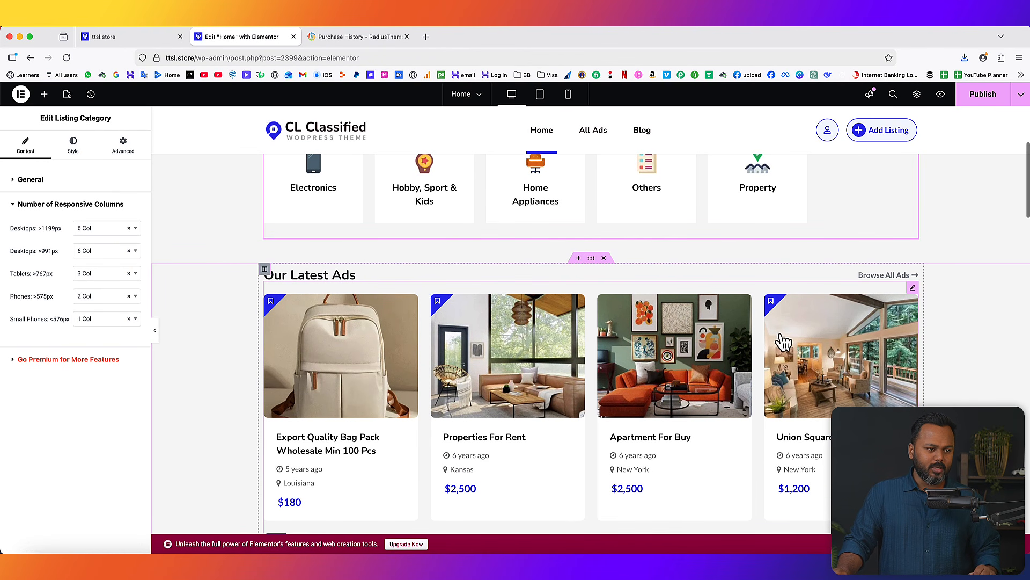
{"action": "left_click", "coordinate": [917, 295]}
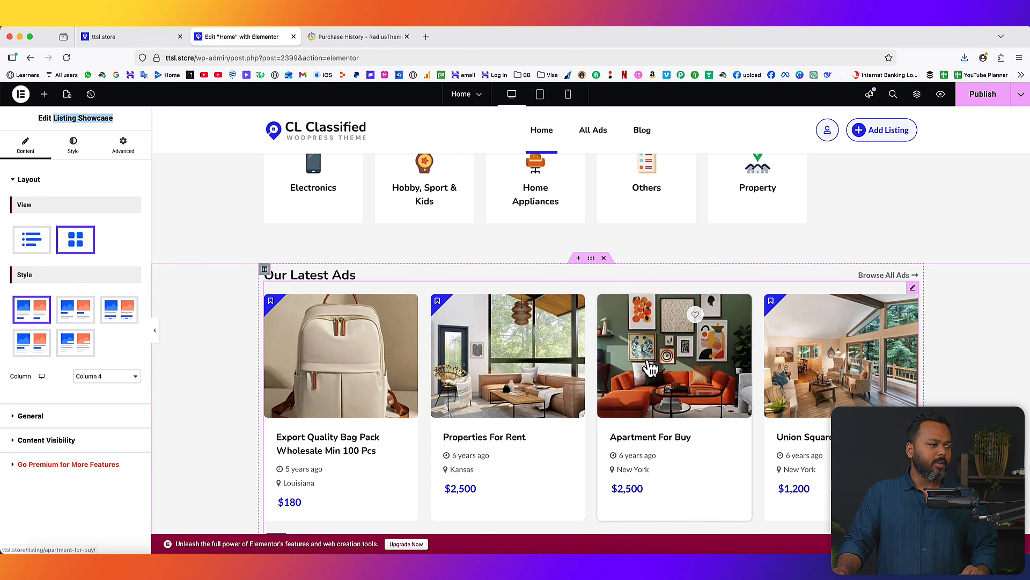
{"action": "scroll", "coordinate": [623, 363], "scroll_direction": "down", "scroll_amount": 3}
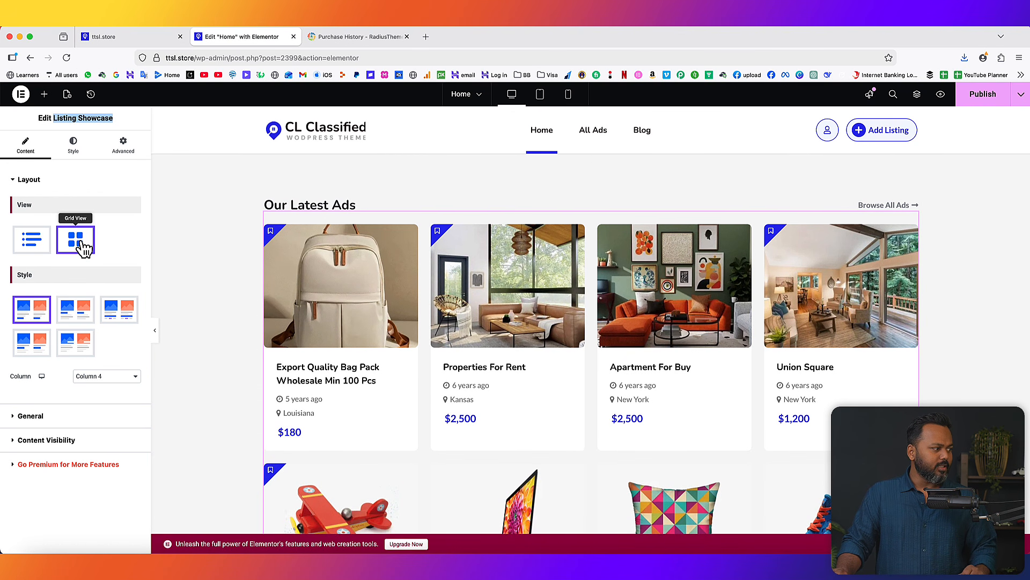
Try the list view on the Our Latest Ads widget and switch it back to the grid view
{"action": "left_click", "coordinate": [32, 245]}
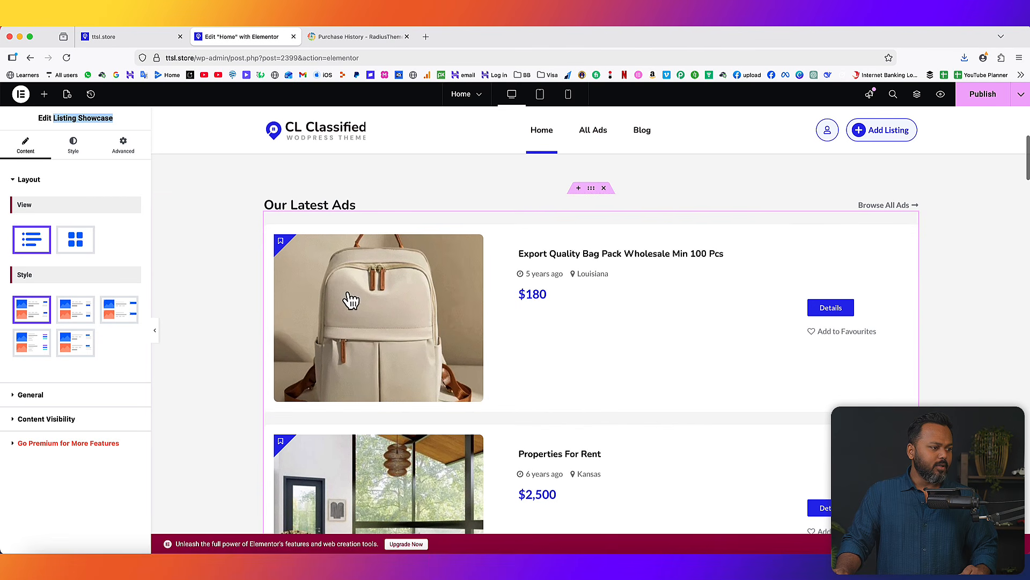
{"action": "scroll", "coordinate": [650, 313], "scroll_direction": "down", "scroll_amount": 6}
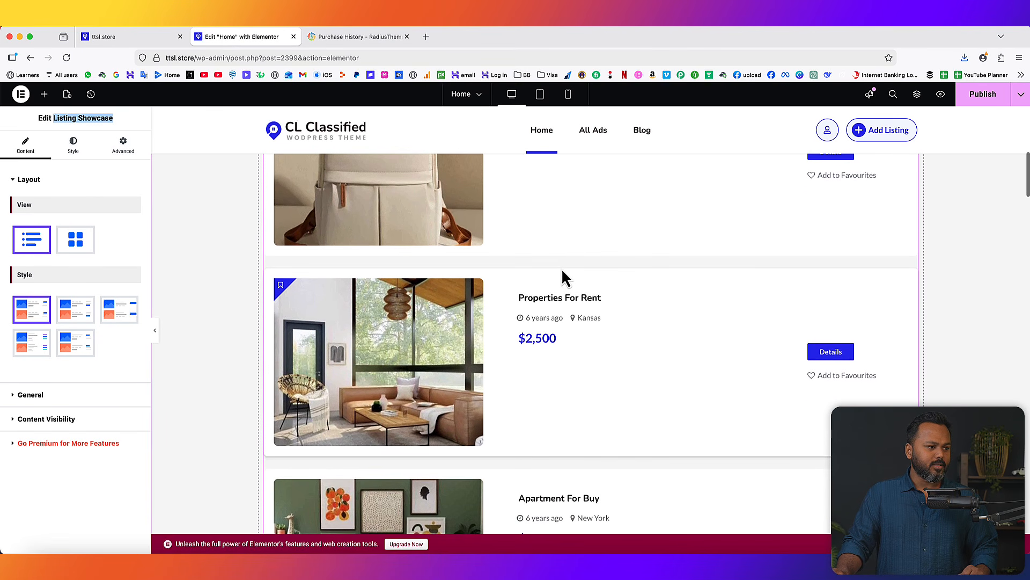
{"action": "left_click", "coordinate": [79, 244]}
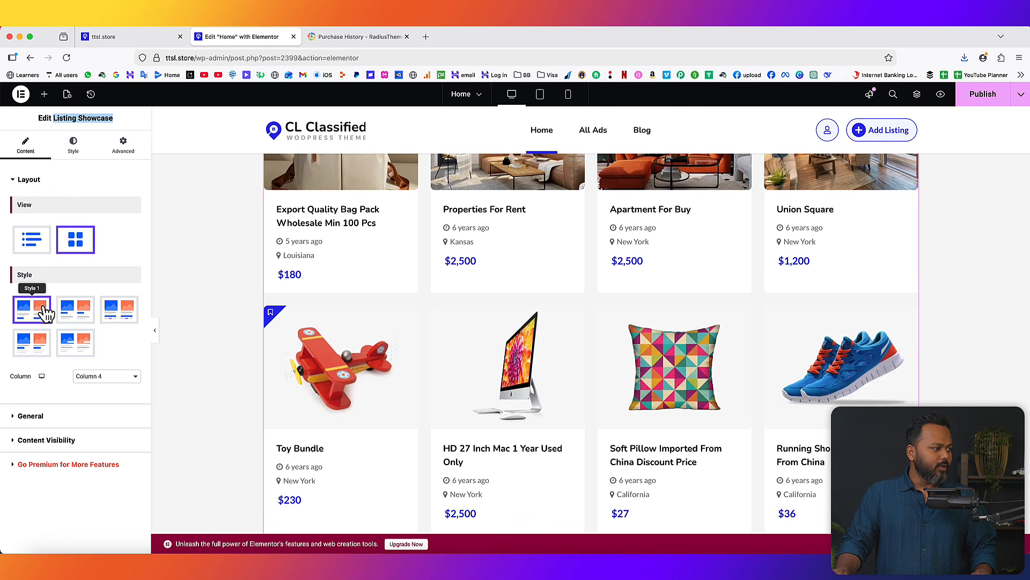
Compare the grid styles of the Our Latest Ads widget, settling on the fifth style with five columns
{"action": "left_click", "coordinate": [78, 317]}
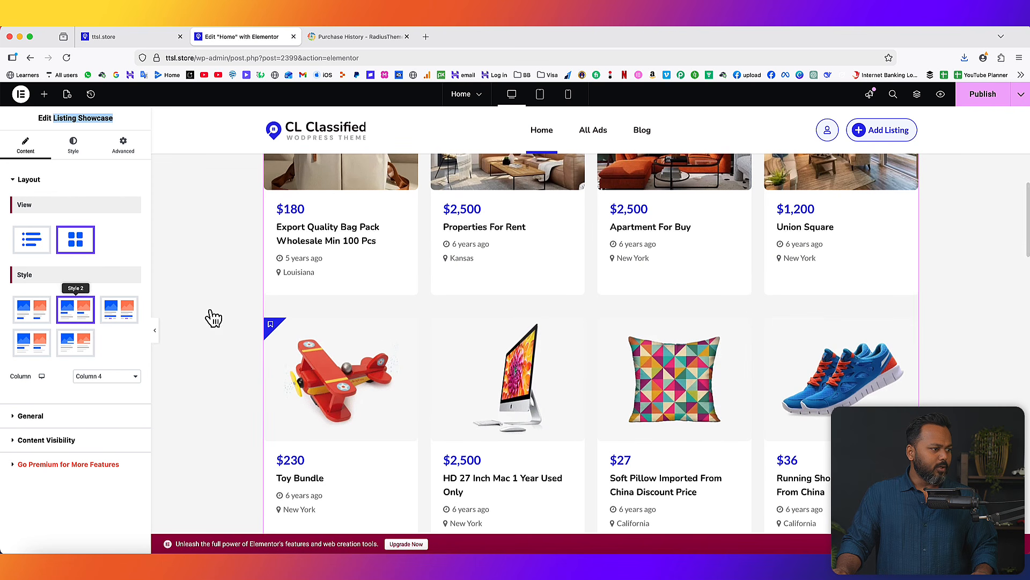
{"action": "left_click", "coordinate": [114, 313]}
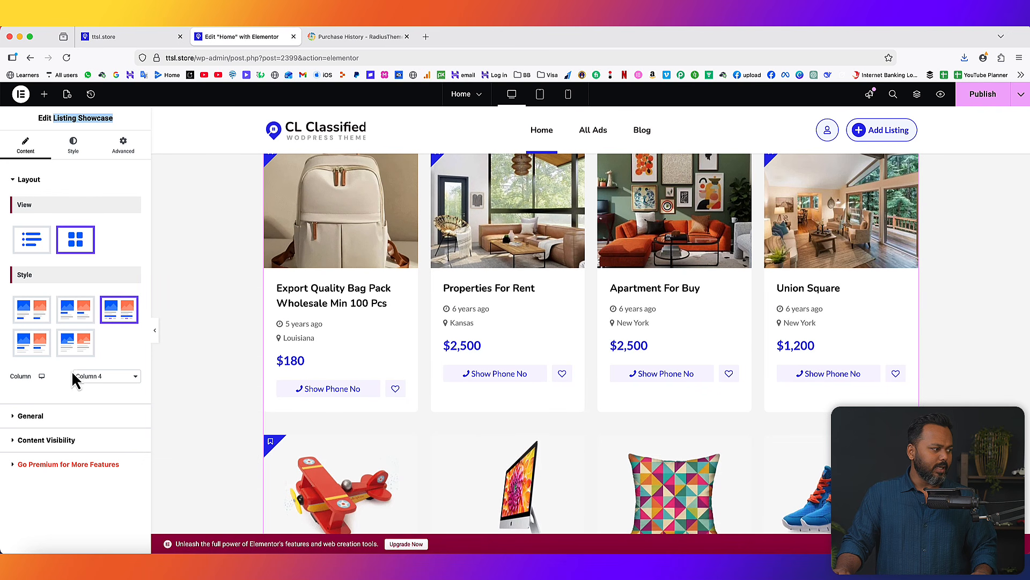
{"action": "left_click", "coordinate": [33, 345]}
{"action": "left_click", "coordinate": [79, 350]}
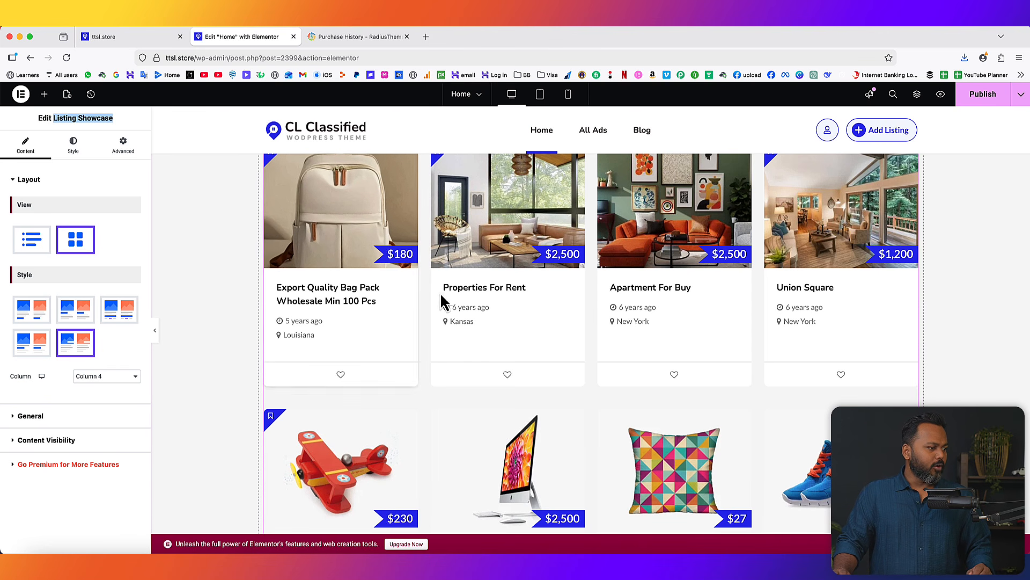
{"action": "scroll", "coordinate": [408, 285], "scroll_direction": "up", "scroll_amount": 2}
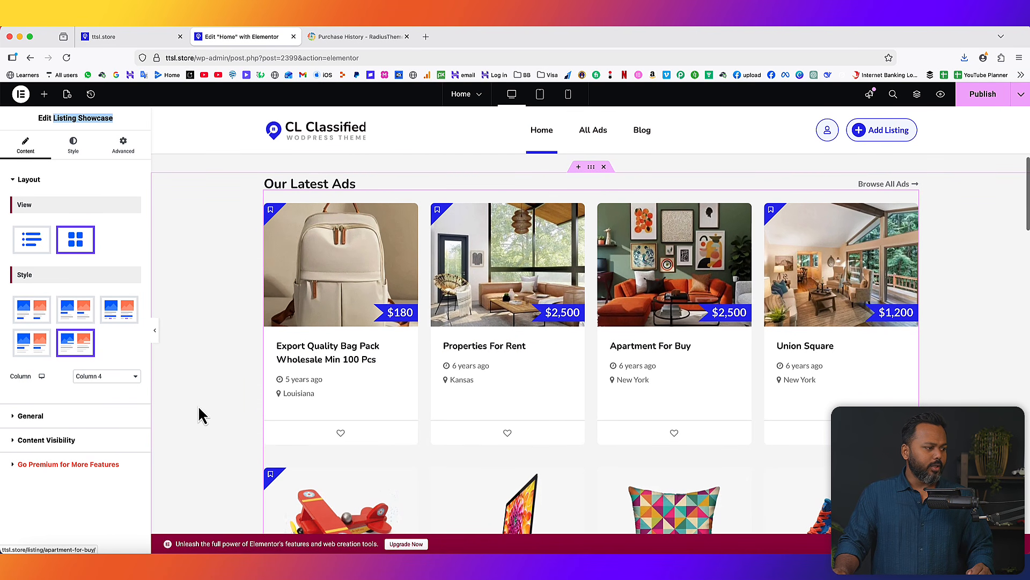
{"action": "left_click", "coordinate": [121, 376]}
{"action": "left_click", "coordinate": [119, 384]}
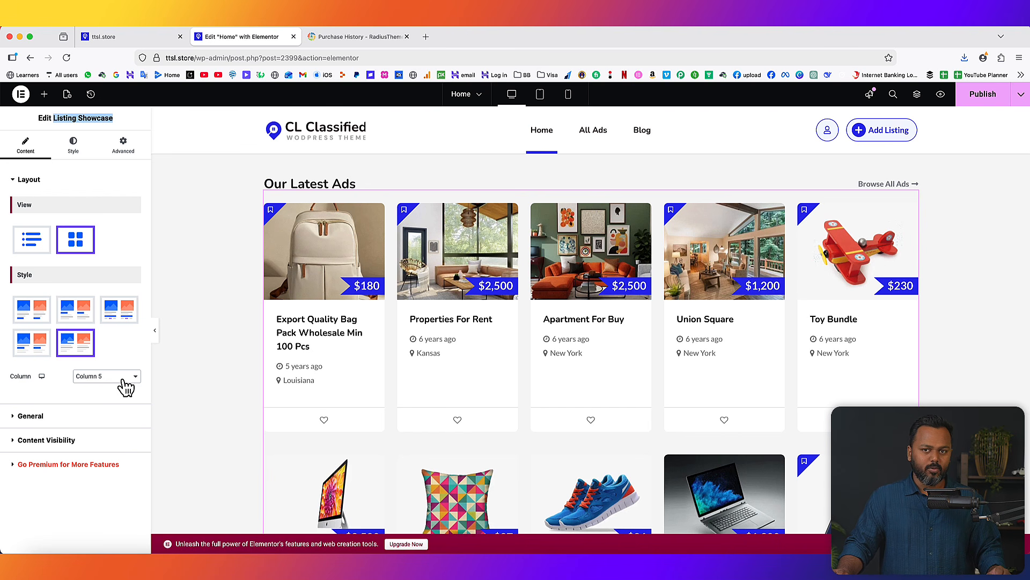
Limit the Our Latest Ads widget to Featured promotions in the Electronics category
{"action": "left_click", "coordinate": [68, 418]}
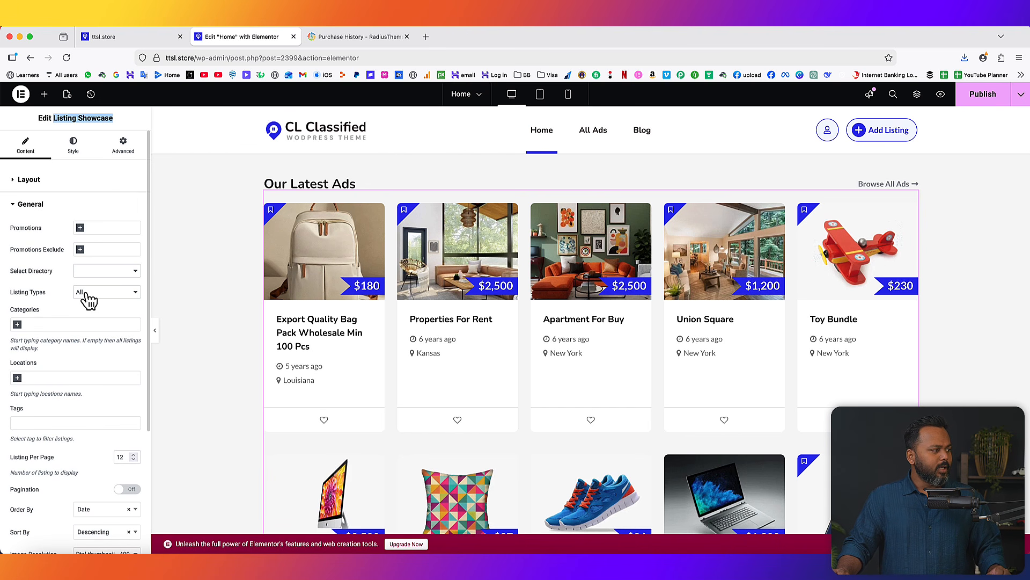
{"action": "left_click", "coordinate": [98, 228]}
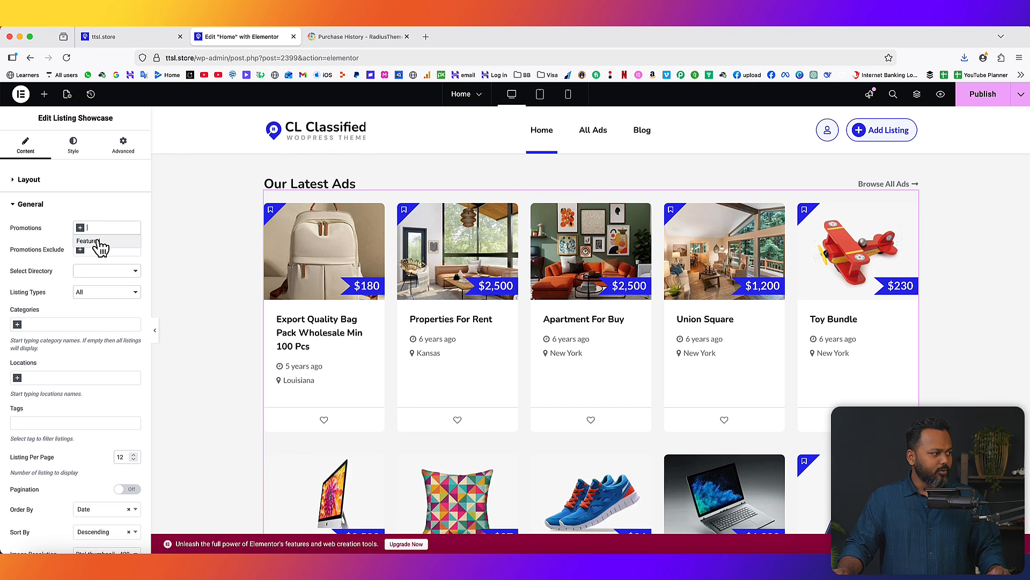
{"action": "left_click", "coordinate": [99, 241]}
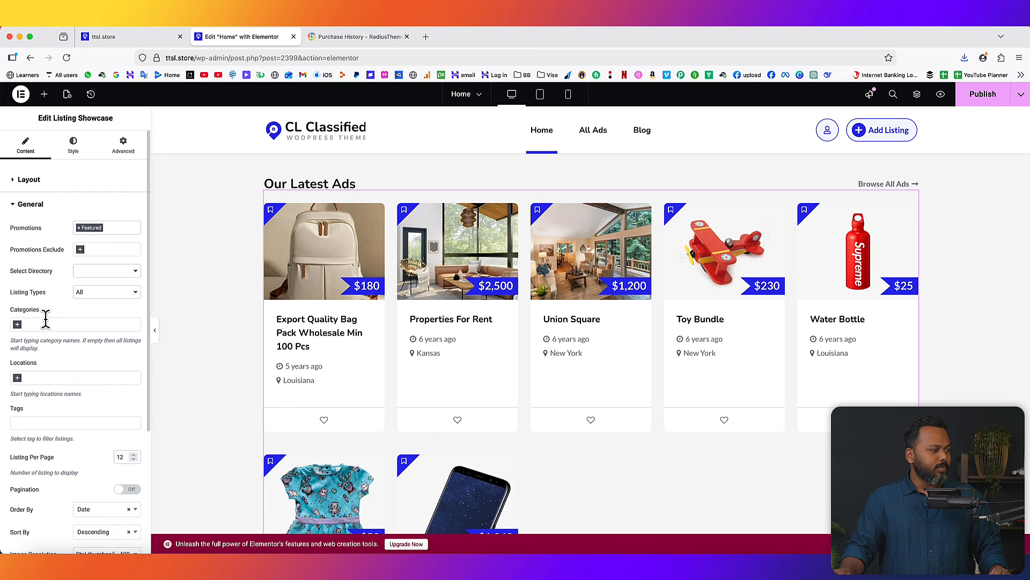
{"action": "left_click", "coordinate": [64, 323]}
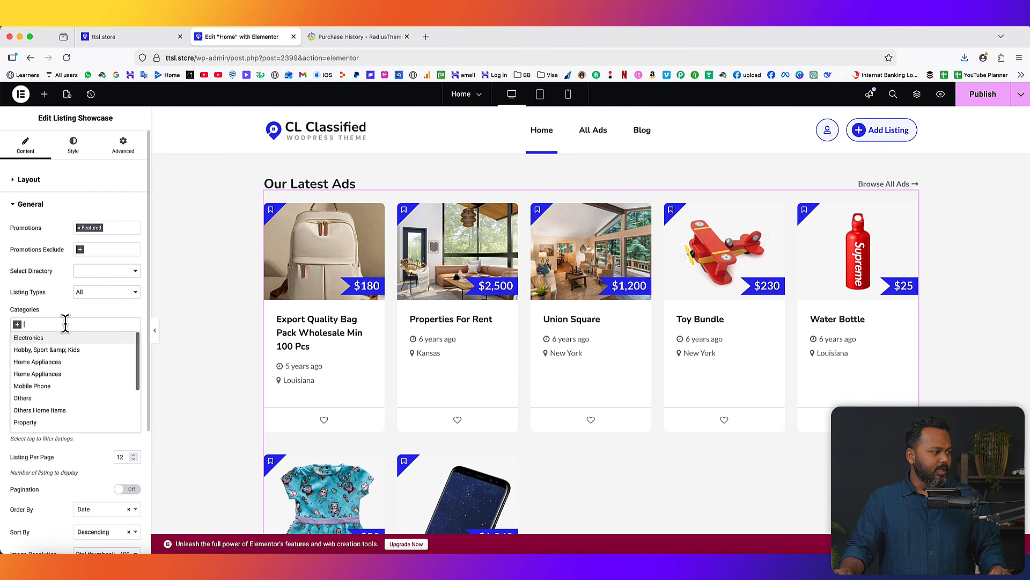
{"action": "left_click", "coordinate": [62, 337]}
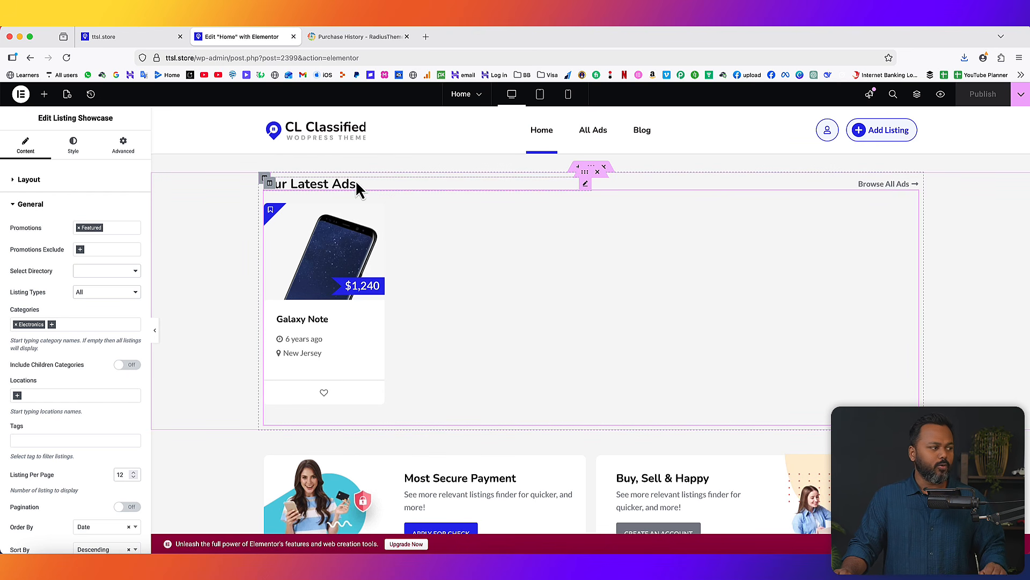
Leave the Elementor editor for the WordPress dashboard and open the listing categories
{"action": "left_click", "coordinate": [20, 95]}
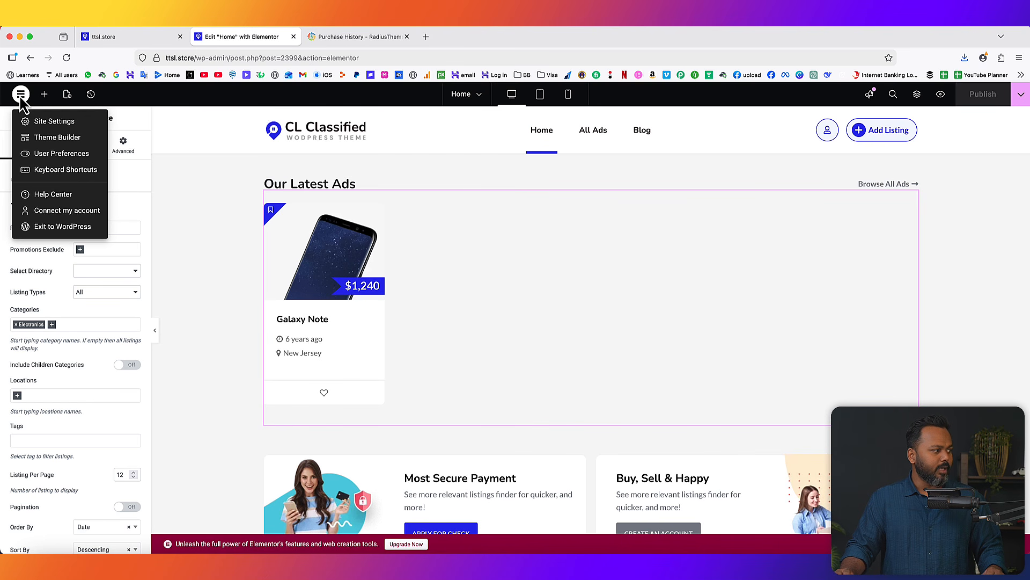
{"action": "left_click", "coordinate": [54, 226]}
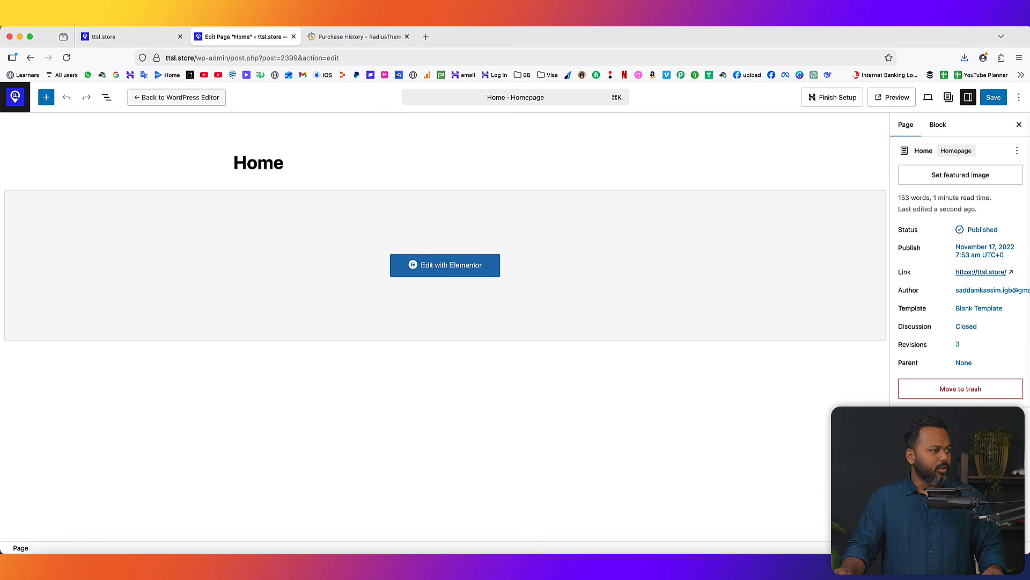
{"action": "left_click", "coordinate": [14, 98]}
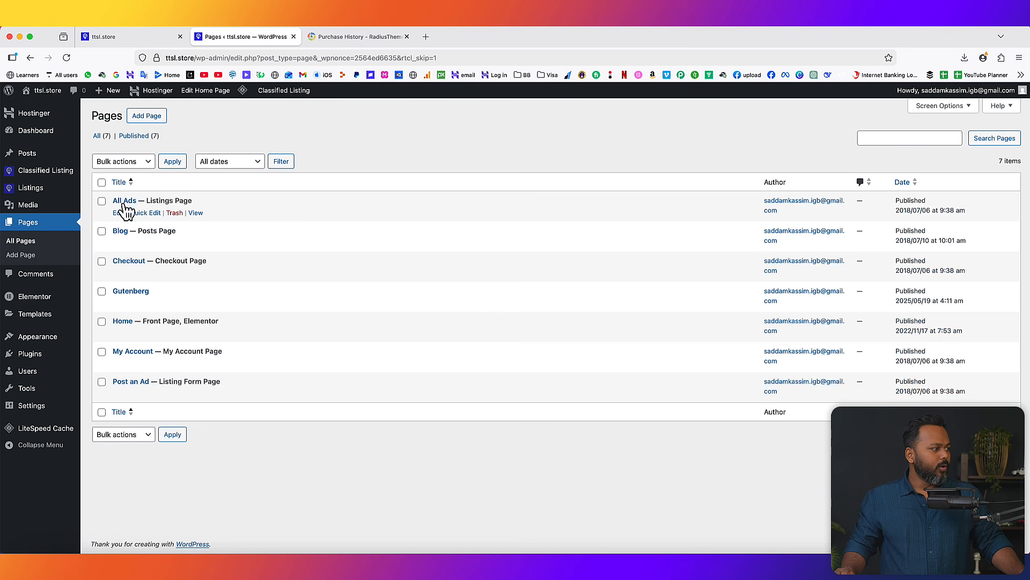
{"action": "mouse_move", "coordinate": [67, 176]}
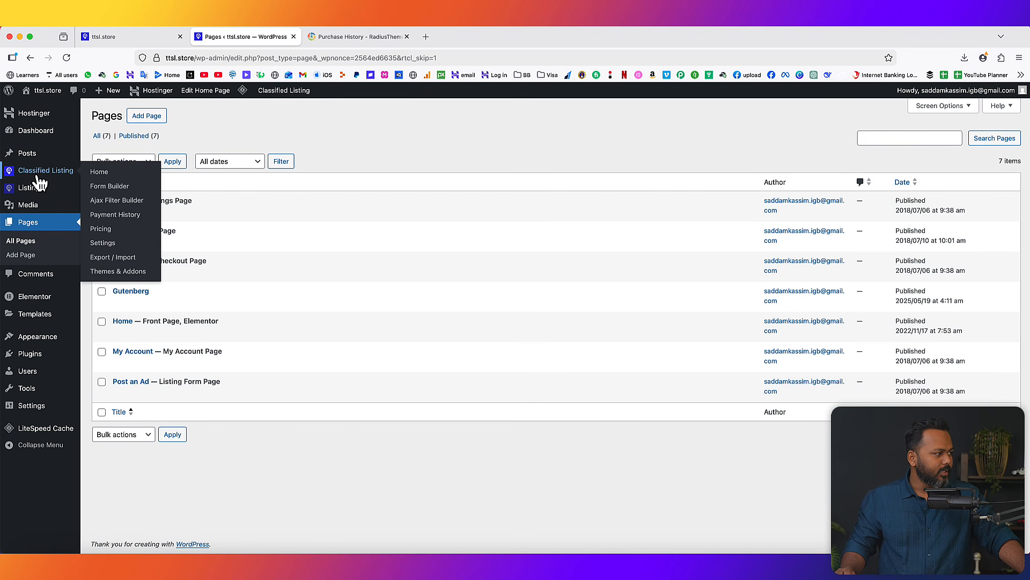
{"action": "mouse_move", "coordinate": [48, 196]}
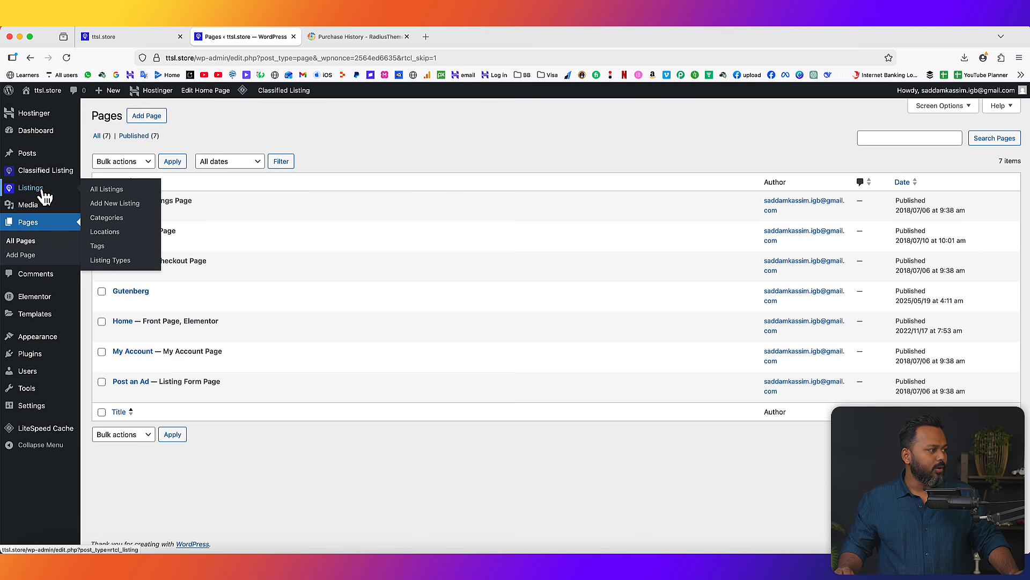
{"action": "left_click", "coordinate": [125, 225]}
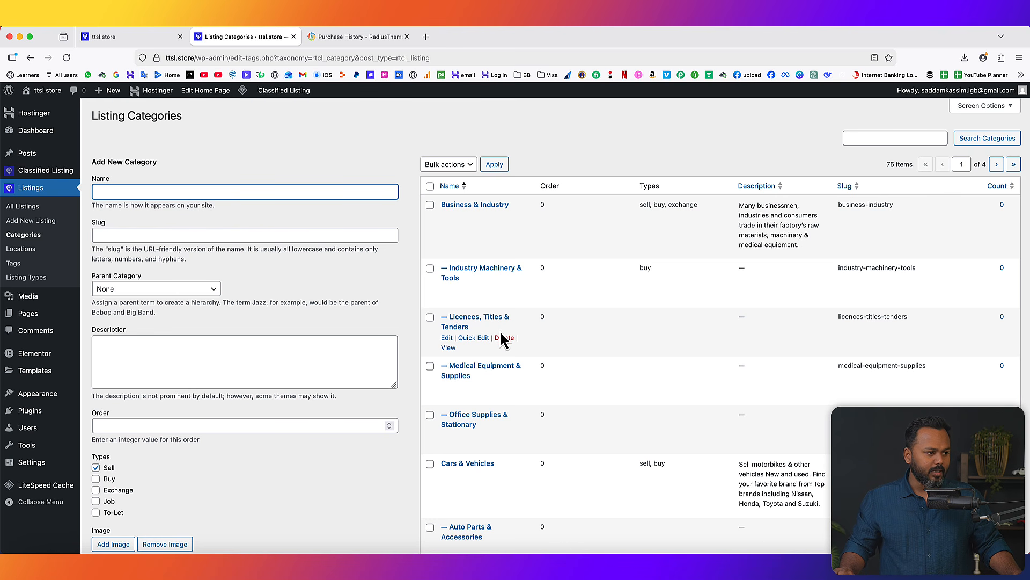
Look through the existing categories and fill in a new one named Dairy Products with the description "Best quality dairy product suppliers."
{"action": "scroll", "coordinate": [541, 365], "scroll_direction": "down", "scroll_amount": 3}
{"action": "scroll", "coordinate": [539, 365], "scroll_direction": "down", "scroll_amount": 2}
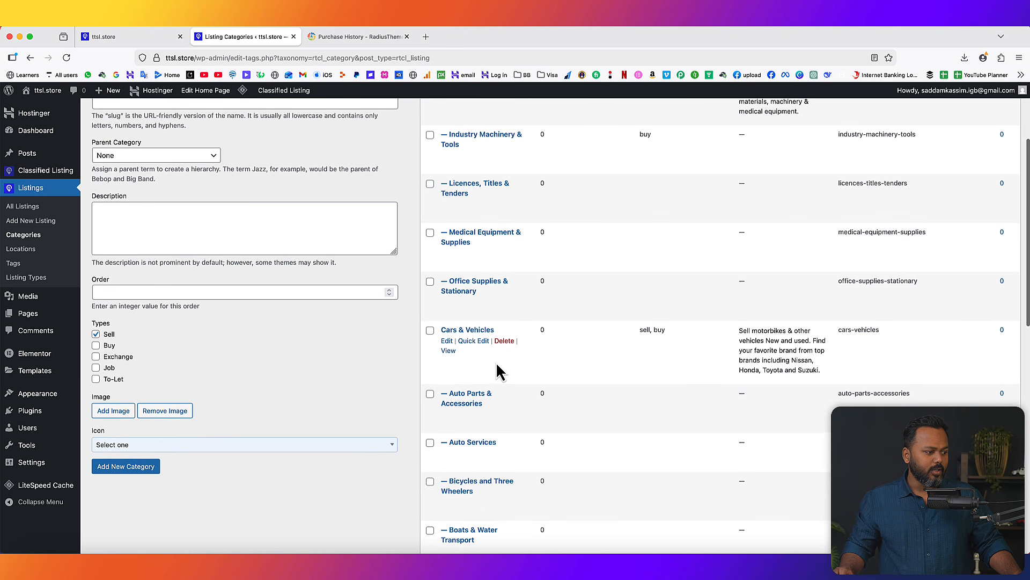
{"action": "scroll", "coordinate": [497, 368], "scroll_direction": "down", "scroll_amount": 12}
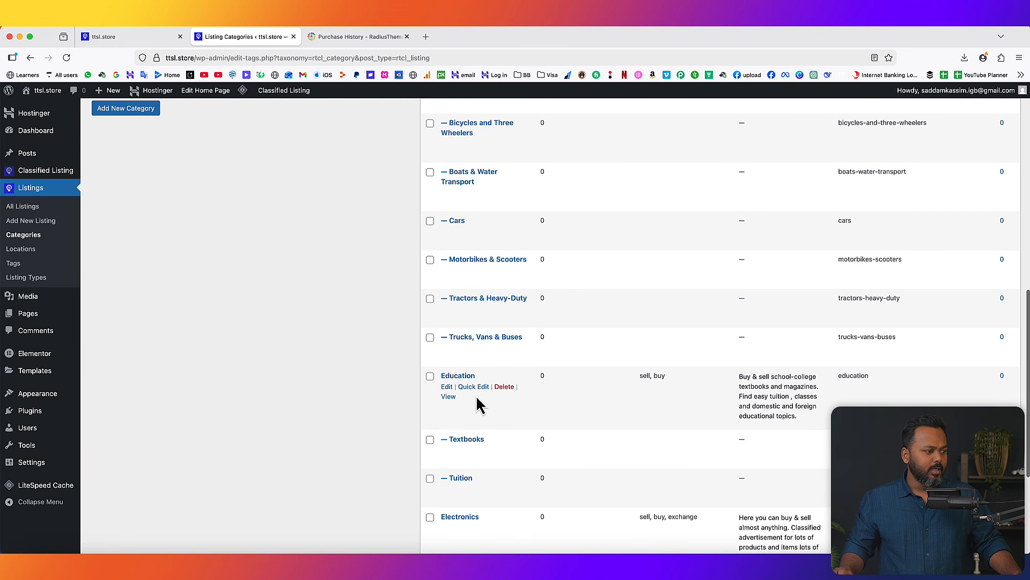
{"action": "scroll", "coordinate": [494, 432], "scroll_direction": "down", "scroll_amount": 2}
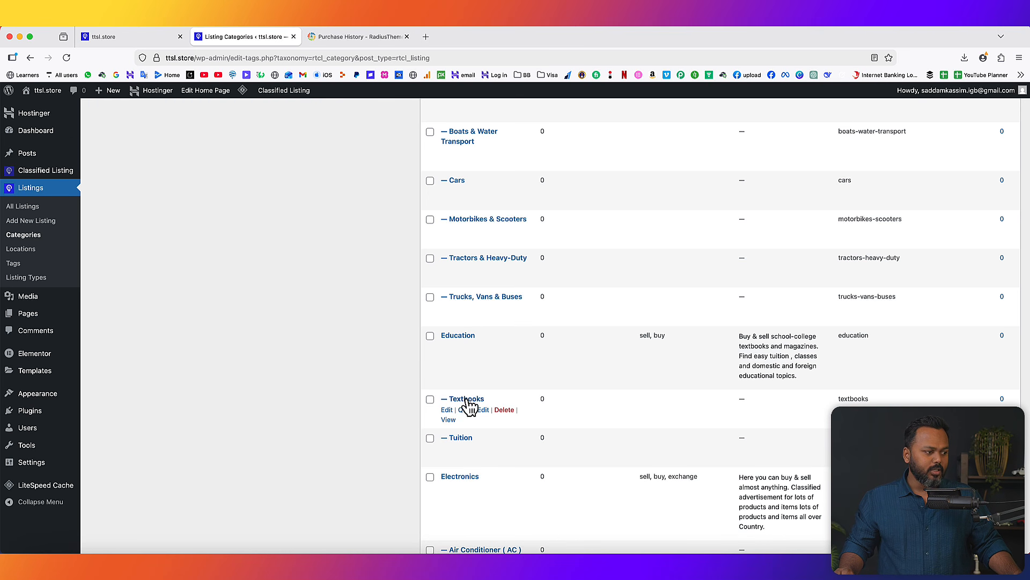
{"action": "scroll", "coordinate": [332, 298], "scroll_direction": "up", "scroll_amount": 10}
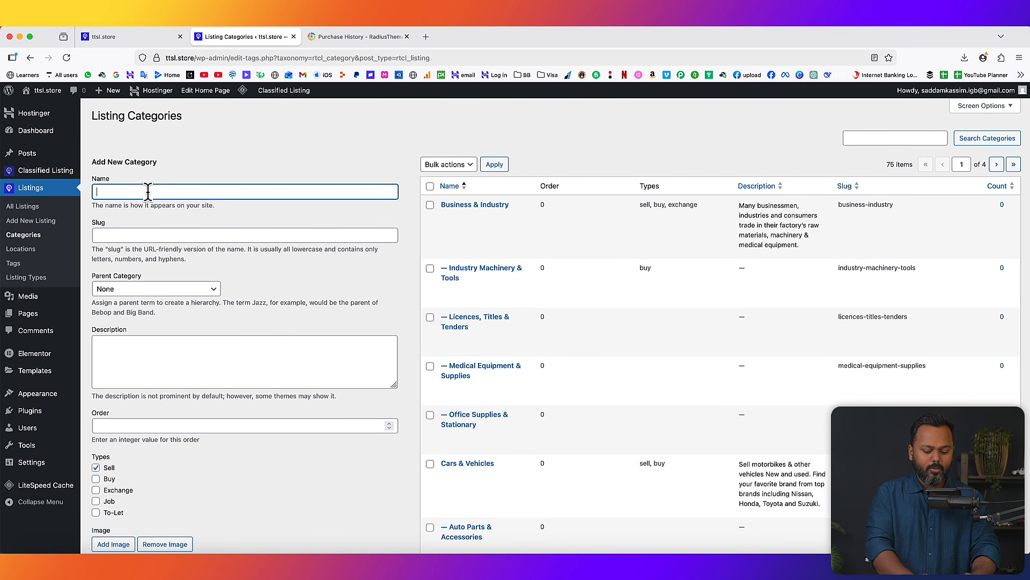
{"action": "type", "text": "Da"}
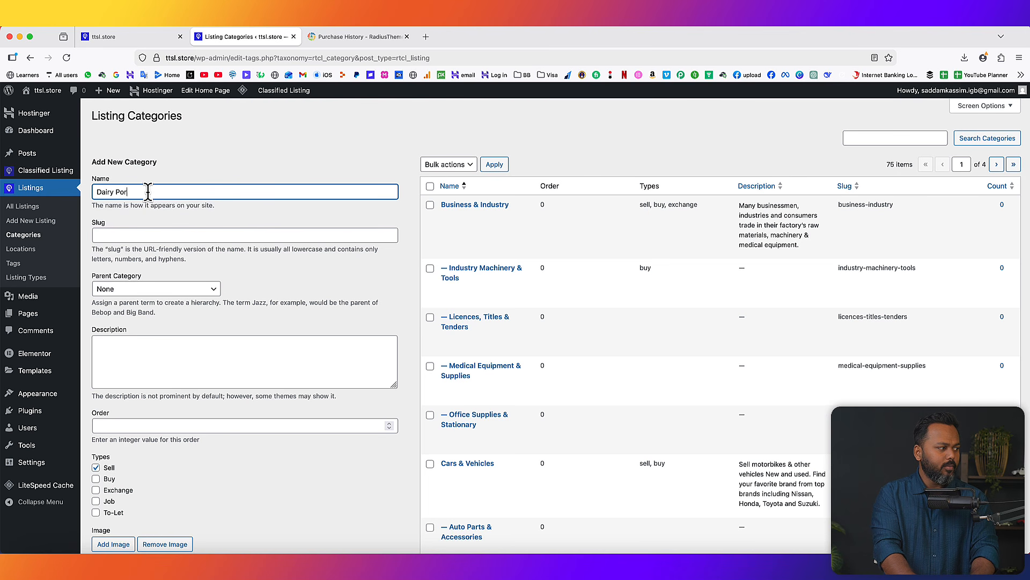
{"action": "type", "text": "iry Products"}
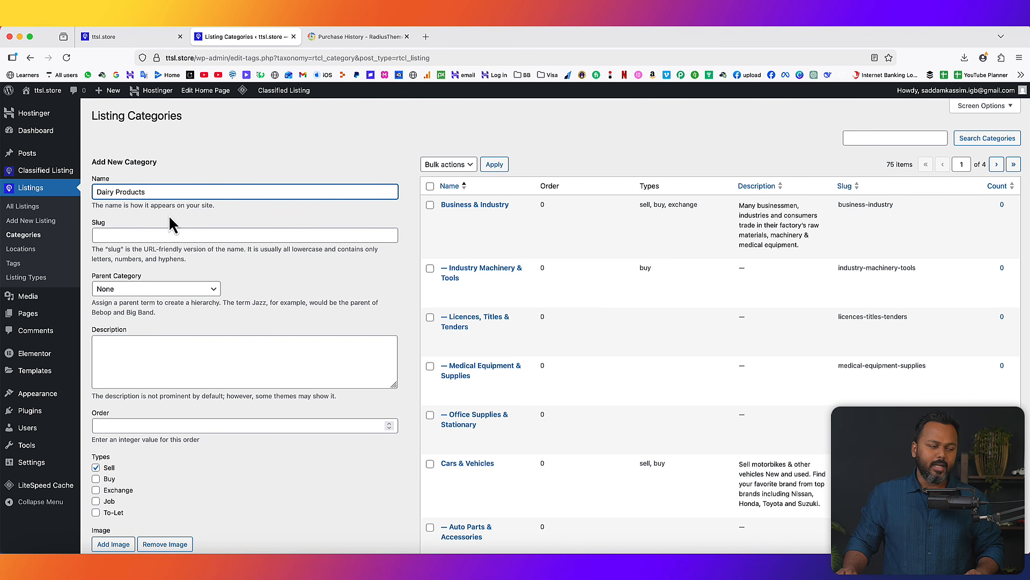
{"action": "left_click", "coordinate": [255, 357]}
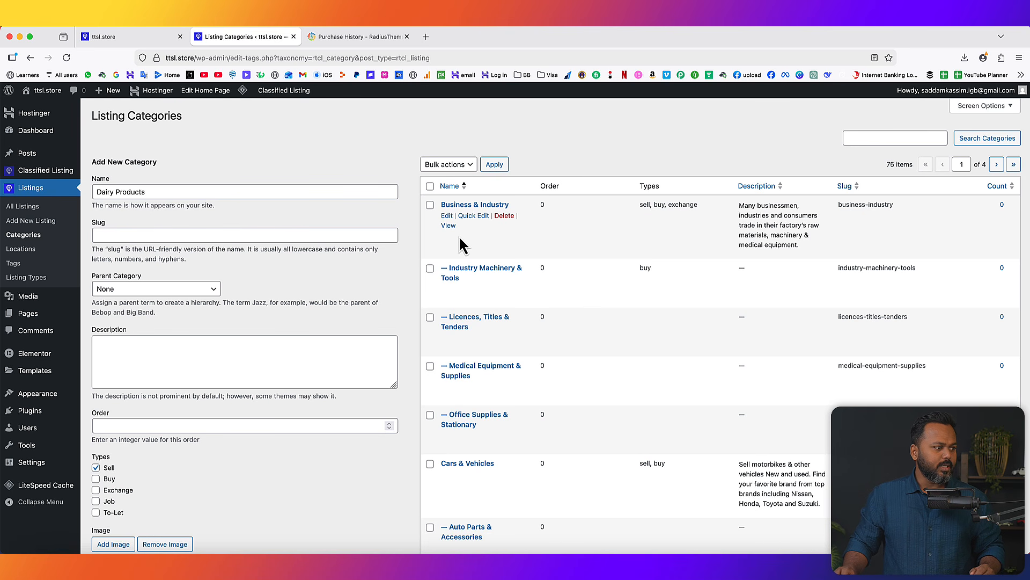
{"action": "left_click", "coordinate": [172, 350]}
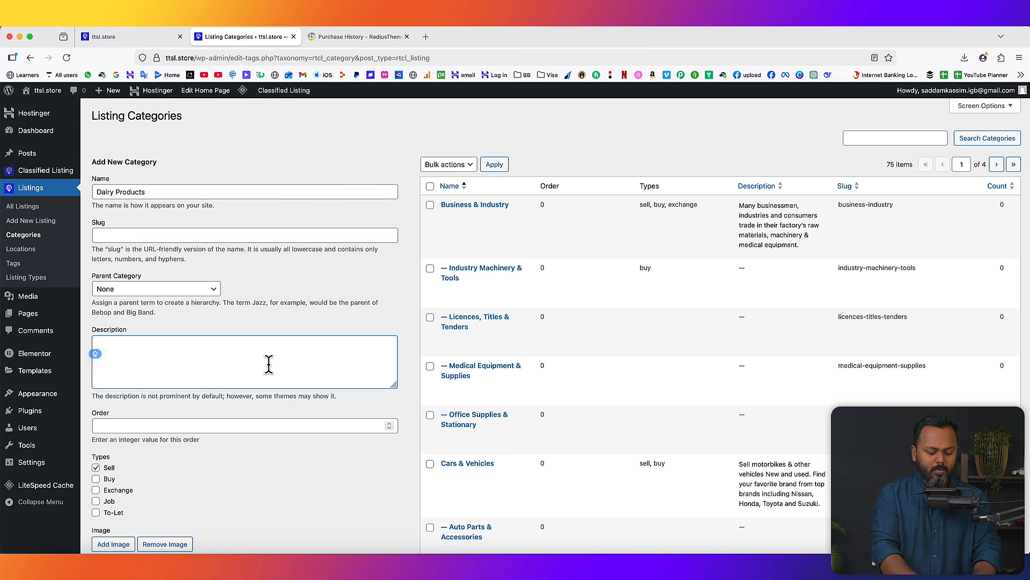
{"action": "type", "text": "Best quality dairy product suppliers."}
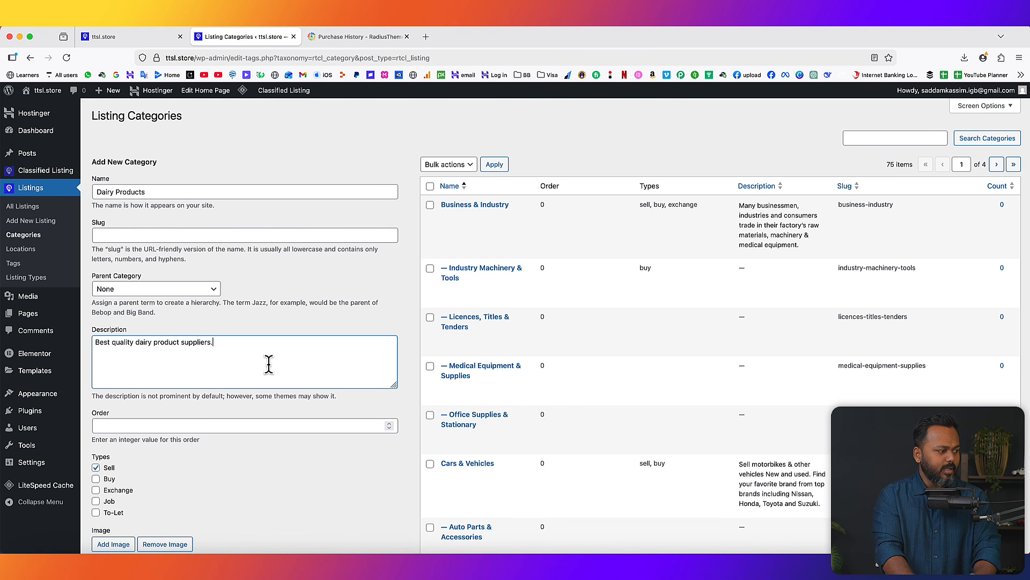
Enable the Buy and Exchange types for the Dairy Products category and add it without an icon
{"action": "scroll", "coordinate": [252, 376], "scroll_direction": "down", "scroll_amount": 3}
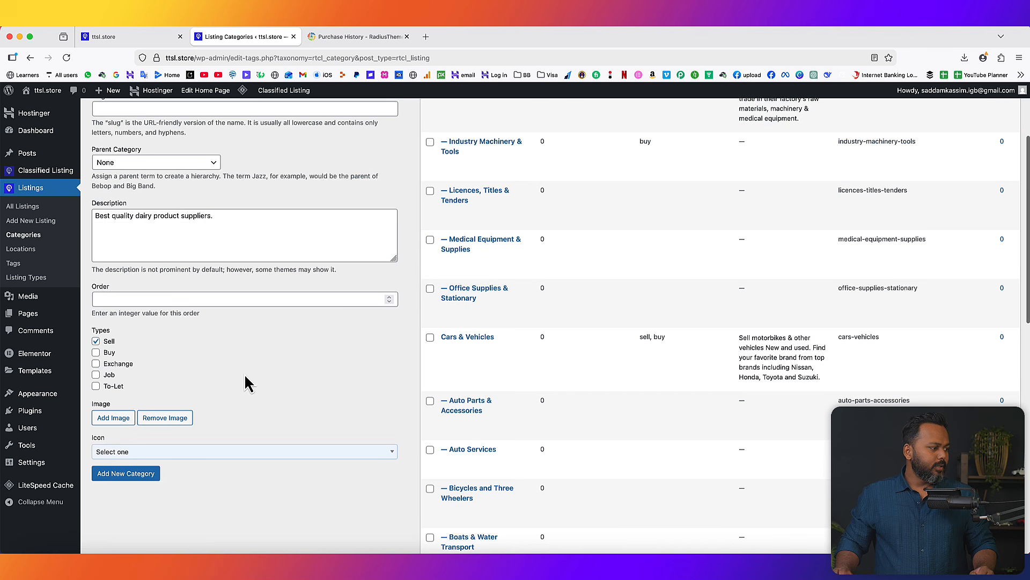
{"action": "left_click", "coordinate": [96, 352]}
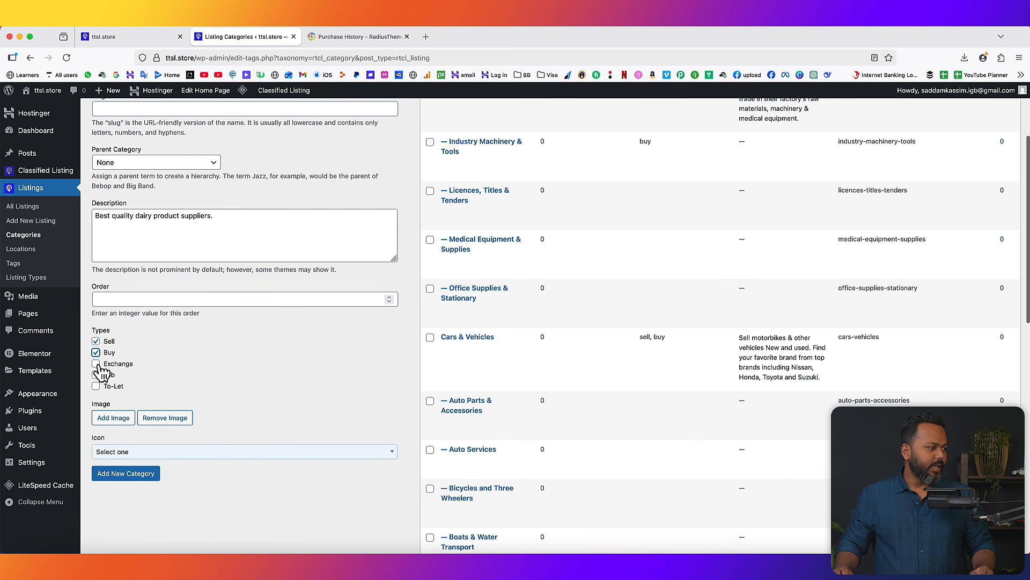
{"action": "left_click", "coordinate": [96, 364]}
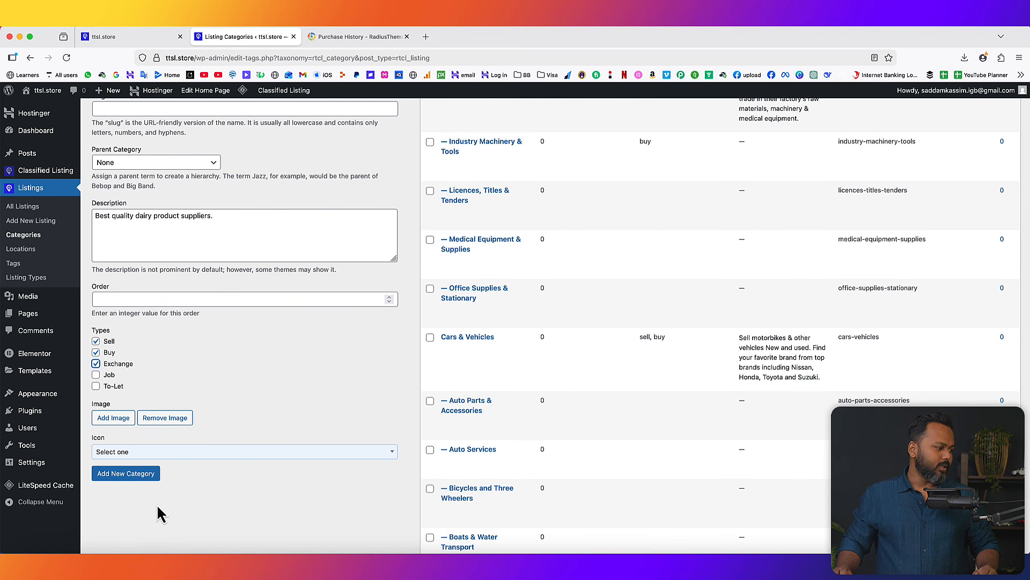
{"action": "left_click", "coordinate": [225, 453]}
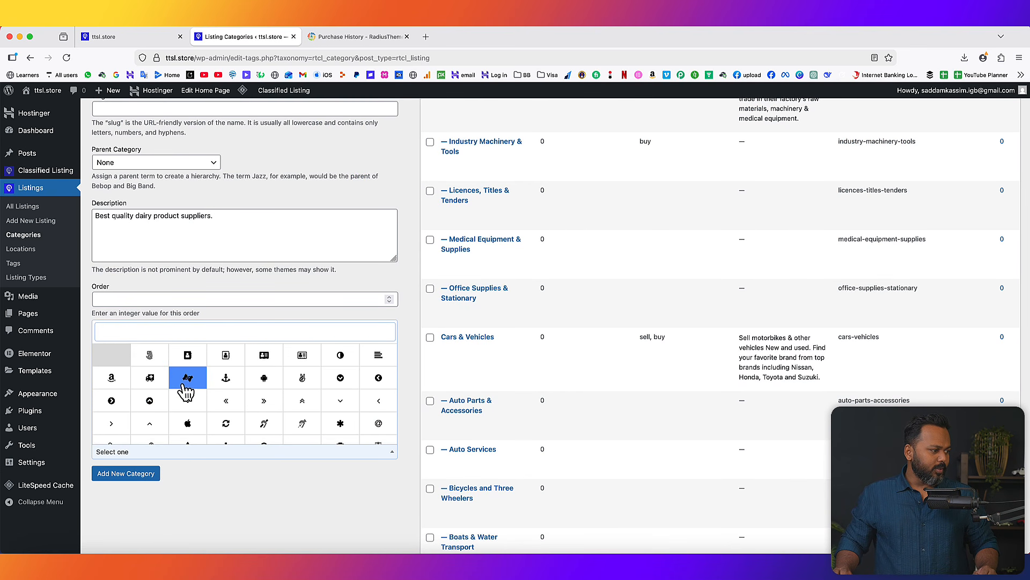
{"action": "left_click", "coordinate": [196, 496]}
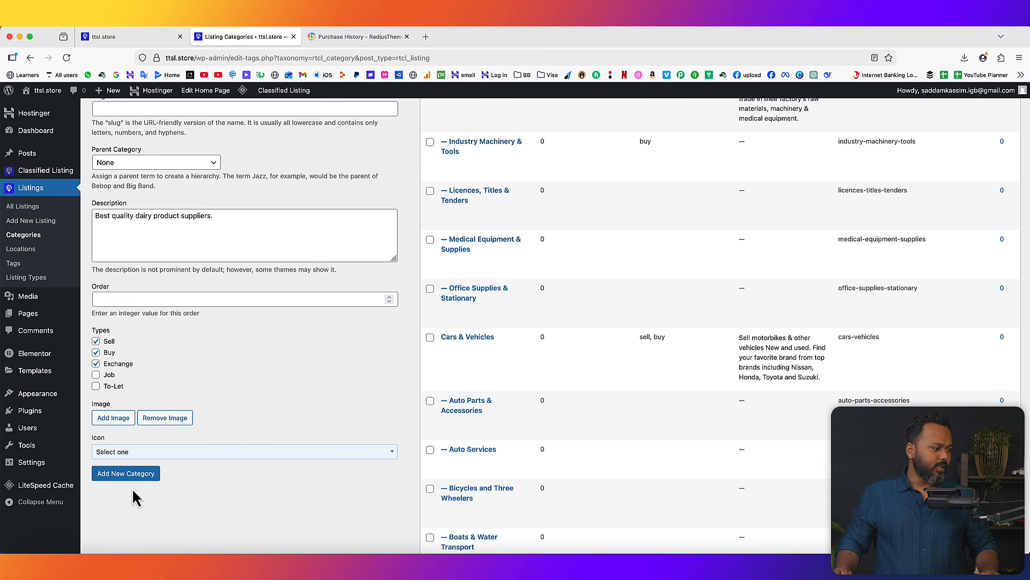
{"action": "left_click", "coordinate": [126, 473]}
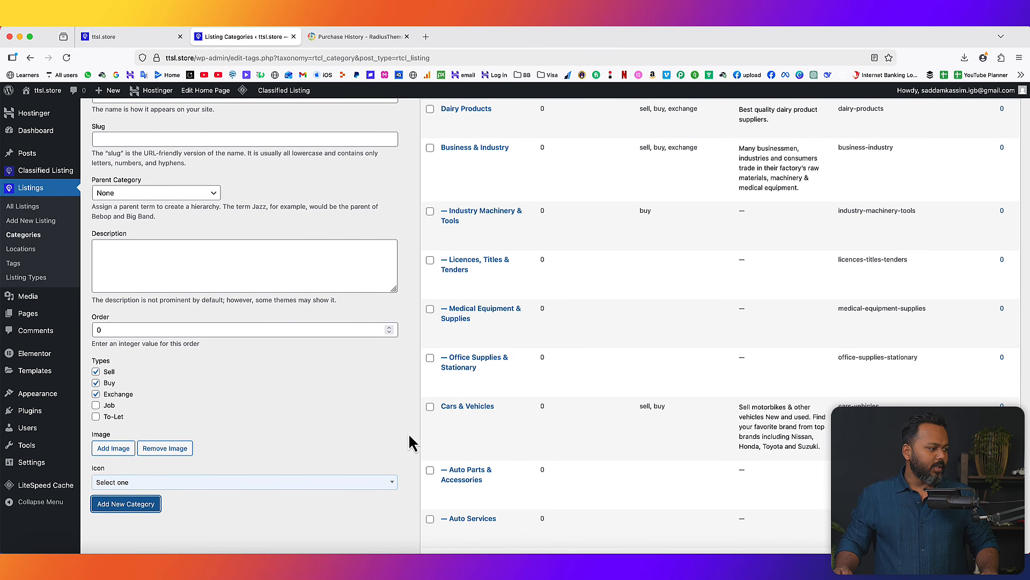
Start another new listing category and name it "Milk supplier"
{"action": "scroll", "coordinate": [429, 451], "scroll_direction": "up", "scroll_amount": 5}
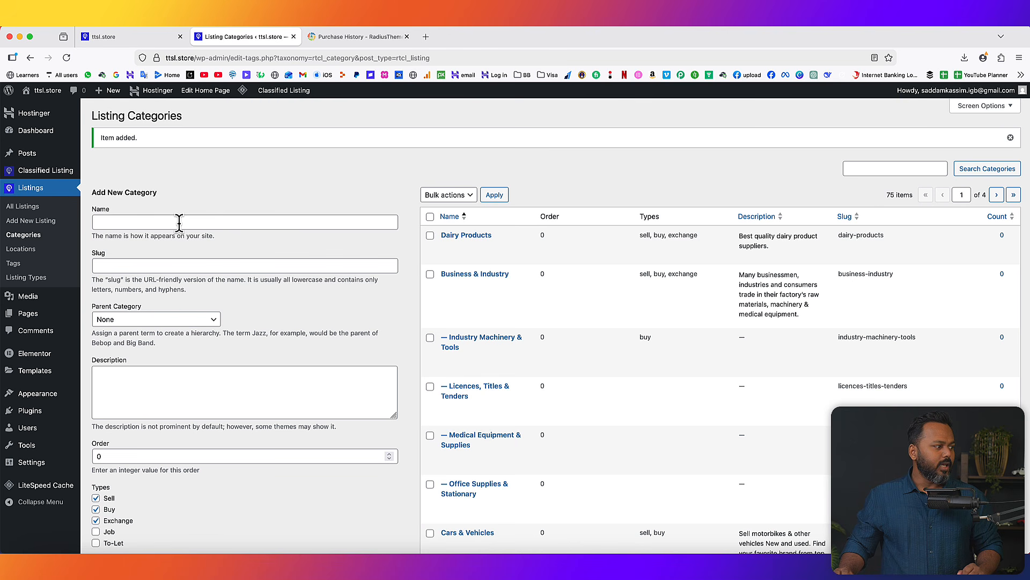
{"action": "left_click", "coordinate": [241, 223]}
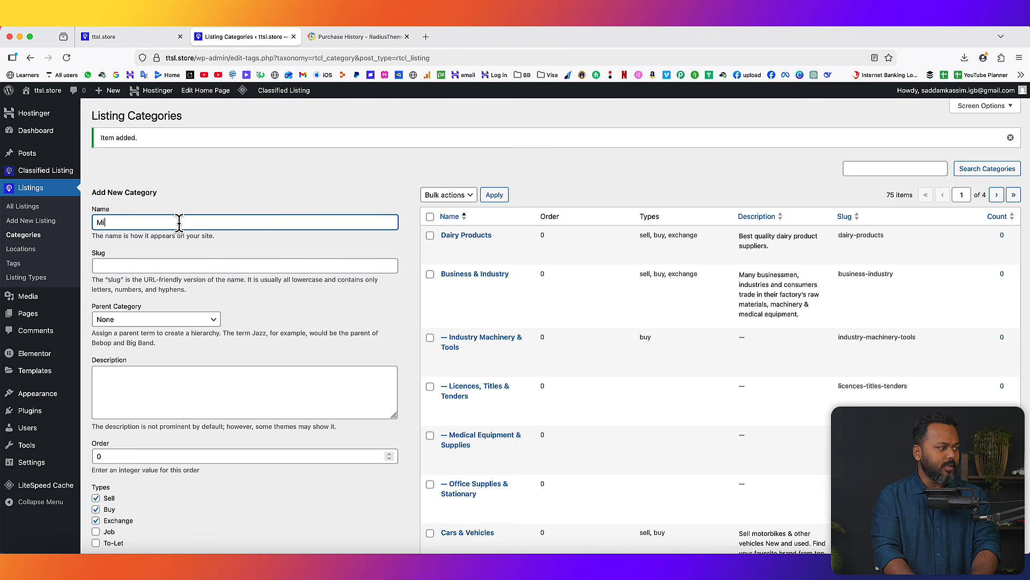
{"action": "type", "text": "Milk suppli"}
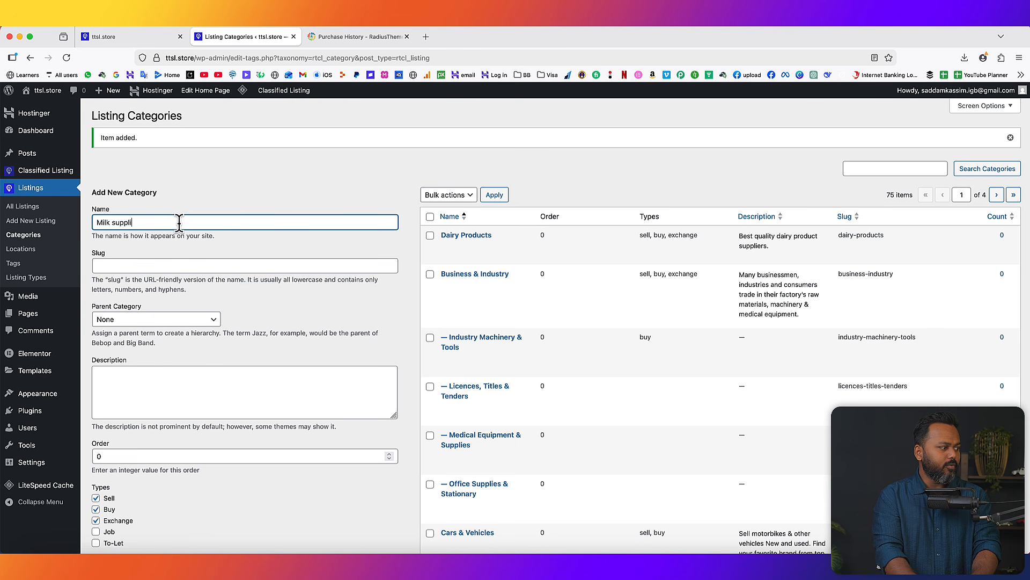
{"action": "type", "text": "er"}
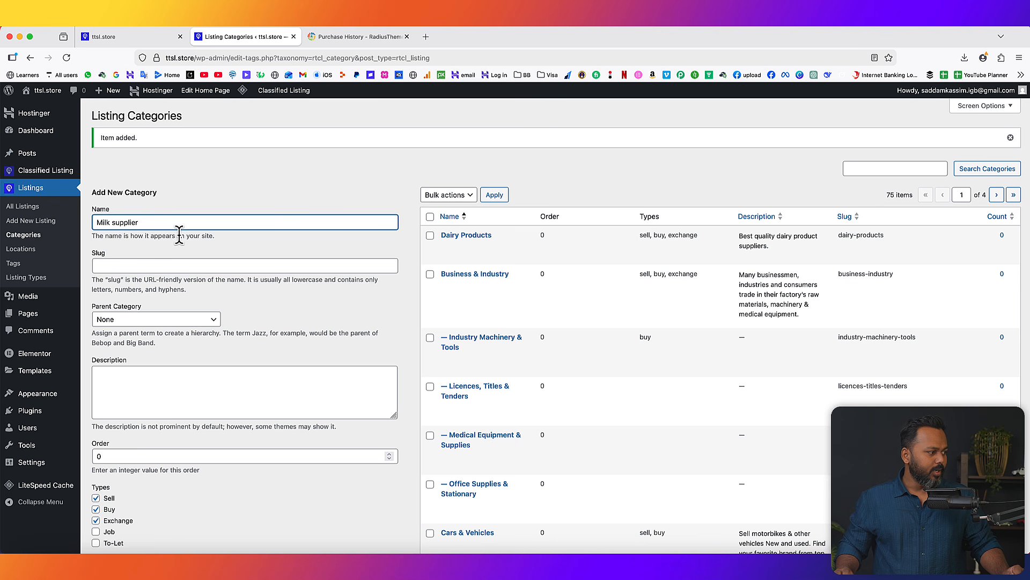
Set Dairy Products as the parent of the Milk supplier category and add the category
{"action": "left_click", "coordinate": [173, 321]}
{"action": "left_click", "coordinate": [161, 102]}
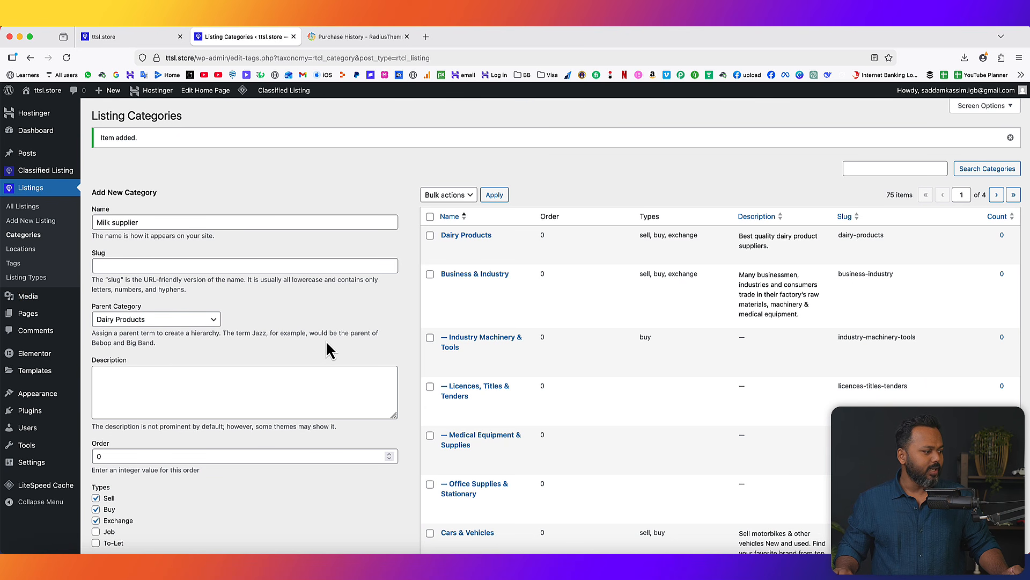
{"action": "scroll", "coordinate": [300, 370], "scroll_direction": "down", "scroll_amount": 5}
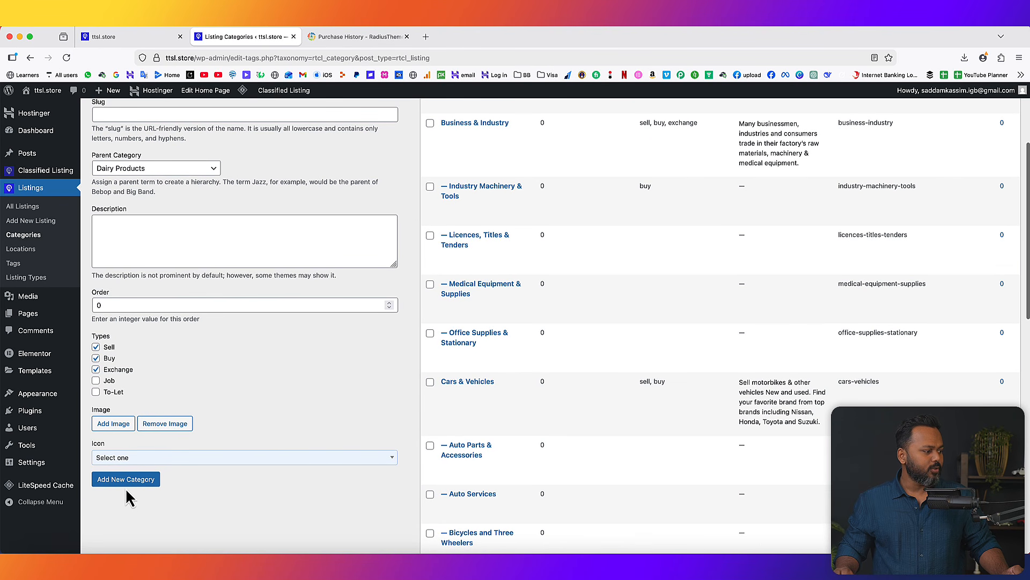
{"action": "left_click", "coordinate": [129, 489]}
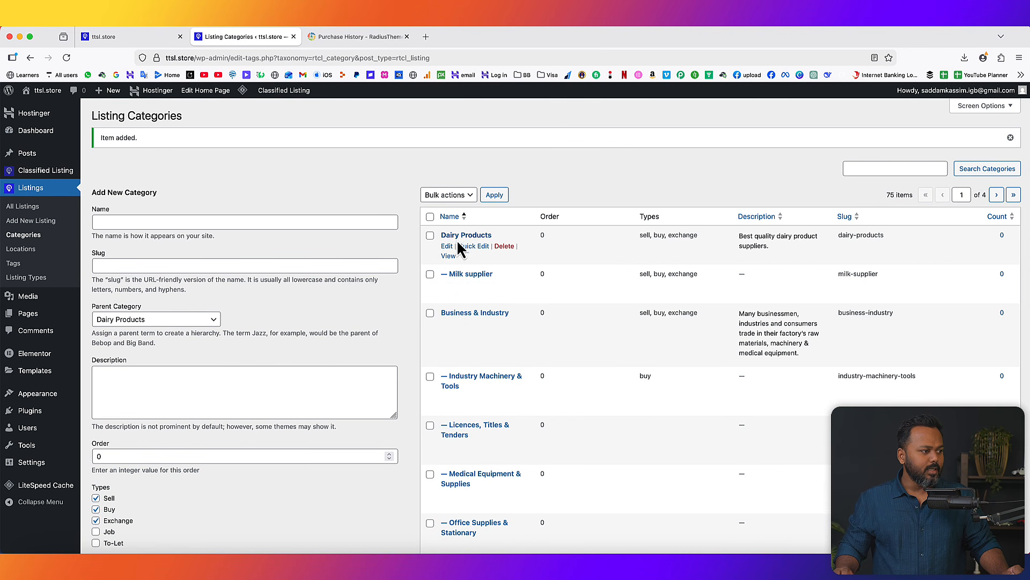
Add a listing category named Cheese under the Dairy Products parent category
{"action": "left_click", "coordinate": [223, 223]}
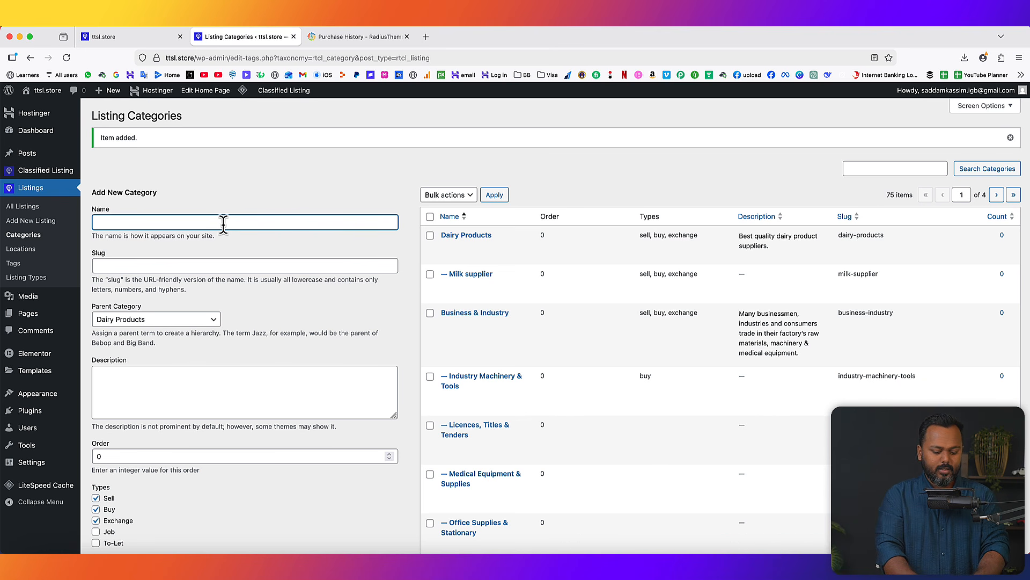
{"action": "type", "text": "Cheese"}
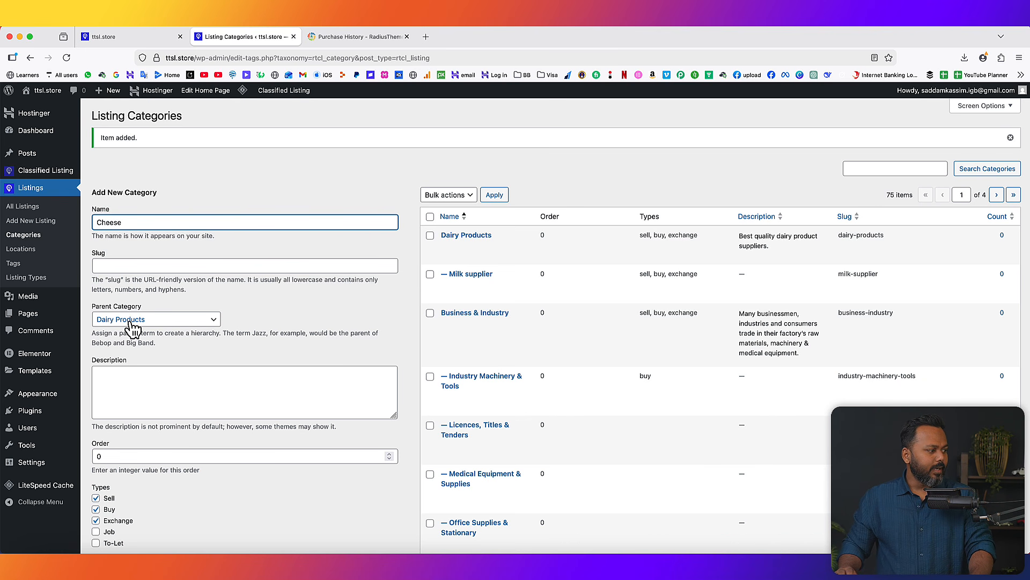
{"action": "scroll", "coordinate": [138, 376], "scroll_direction": "down", "scroll_amount": 8}
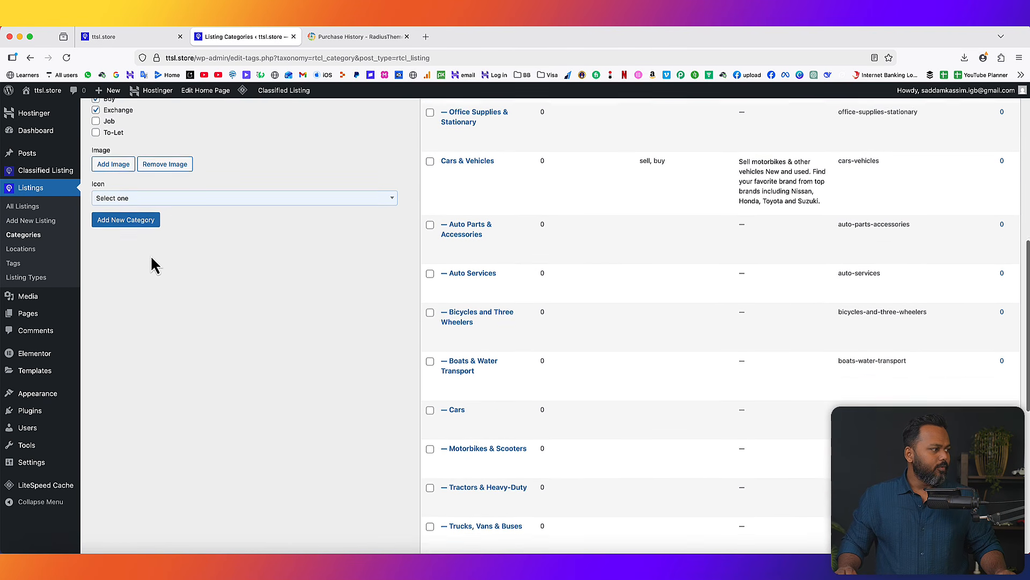
{"action": "scroll", "coordinate": [139, 290], "scroll_direction": "up", "scroll_amount": 3}
{"action": "left_click", "coordinate": [125, 328]}
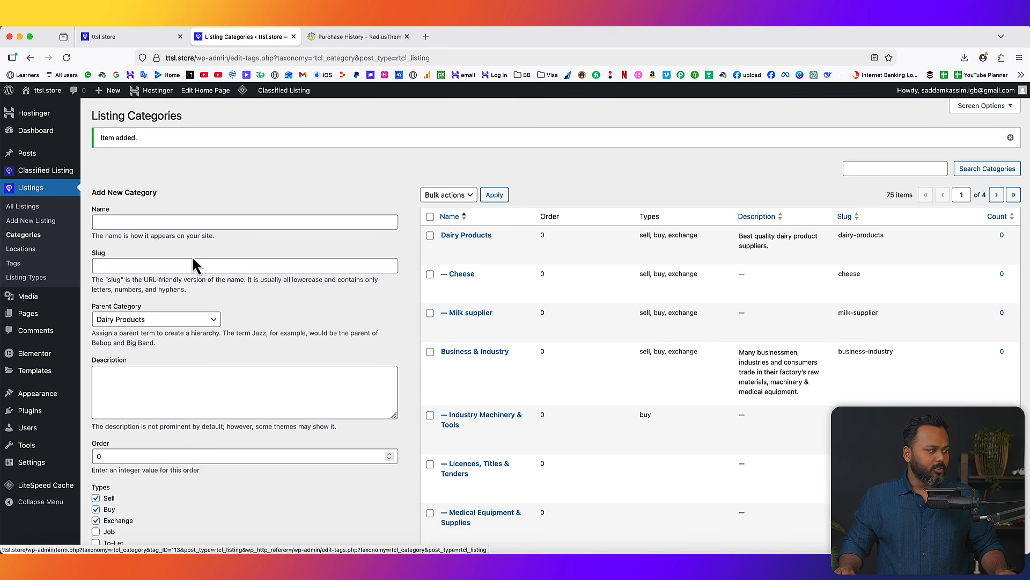
Add a listing category named Milk Cream under the Dairy Products parent category
{"action": "left_click", "coordinate": [237, 223]}
{"action": "type", "text": "Mi"}
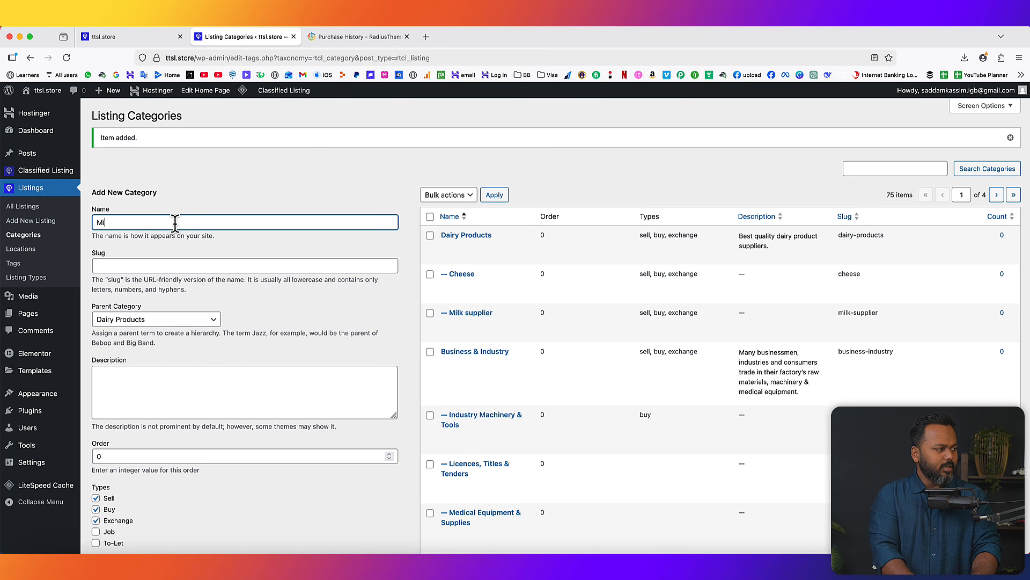
{"action": "type", "text": "lk Cream S"}
{"action": "key", "text": "BackSpace"}
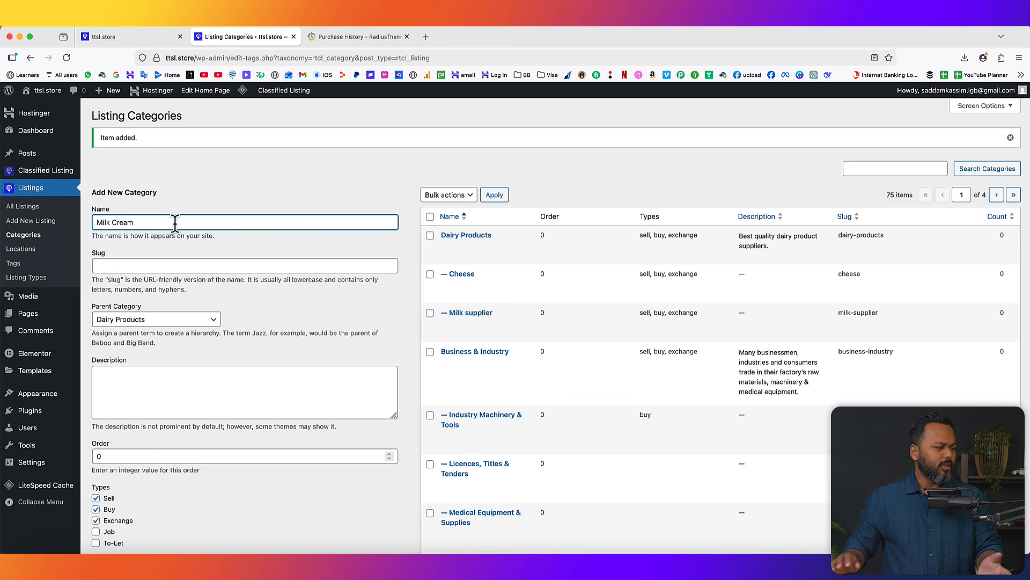
{"action": "scroll", "coordinate": [268, 316], "scroll_direction": "down", "scroll_amount": 3}
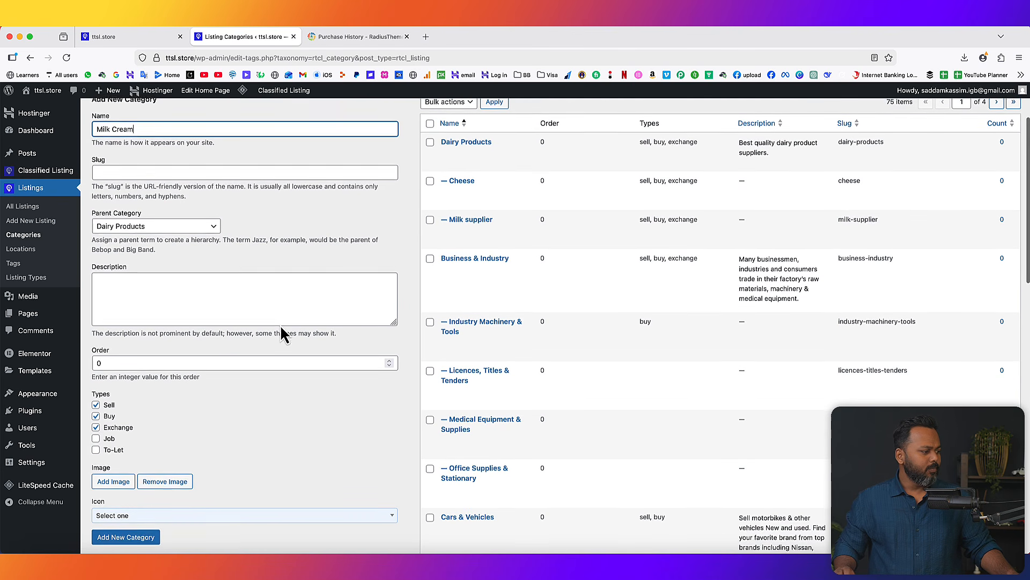
{"action": "left_click", "coordinate": [126, 536]}
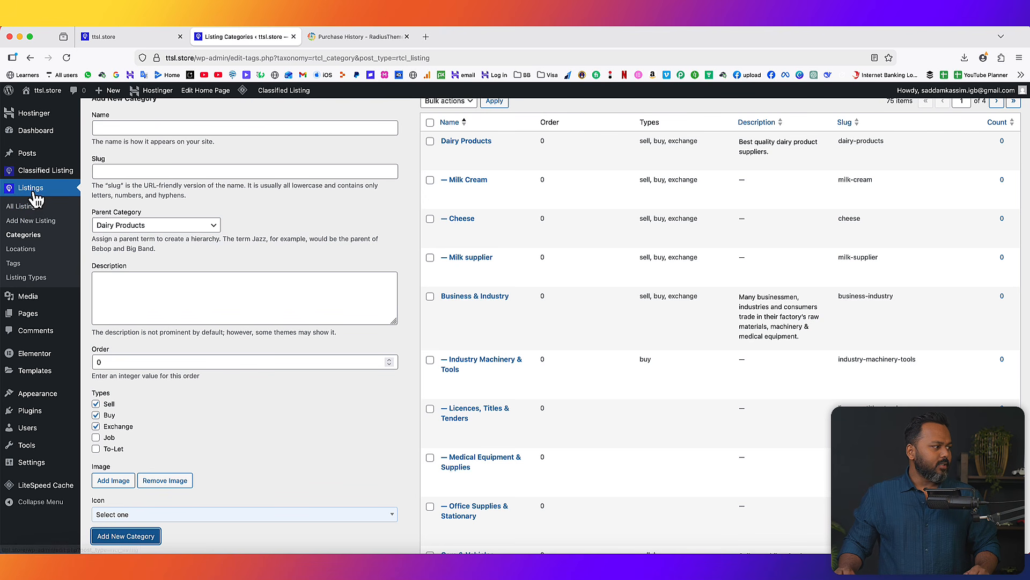
Start a new listing titled Mozzarella Cheese and insert a description covering best quality mozzarella and its fresh and low-moisture categories
{"action": "left_click", "coordinate": [40, 222]}
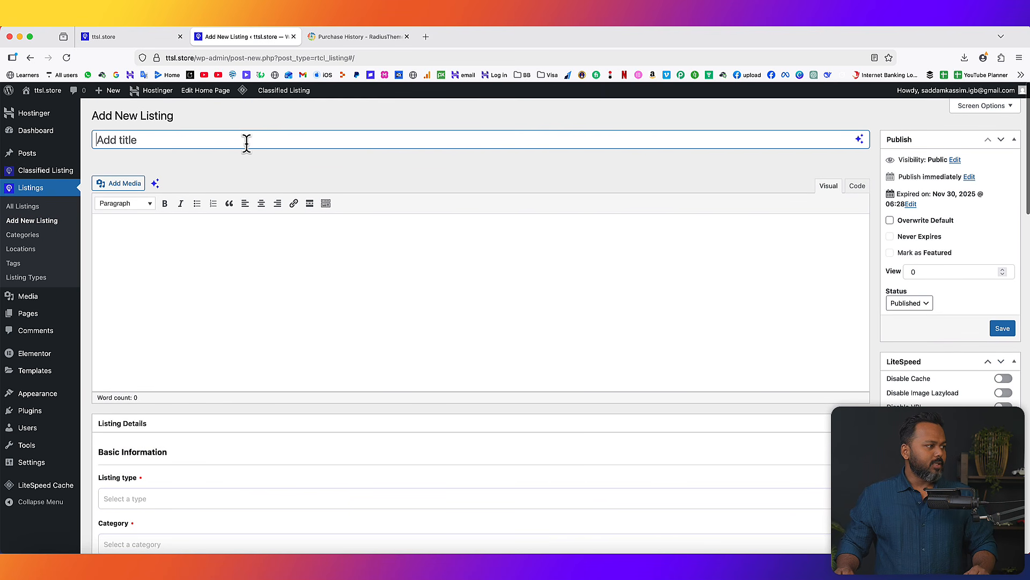
{"action": "type", "text": "Mozzarella Cheese"}
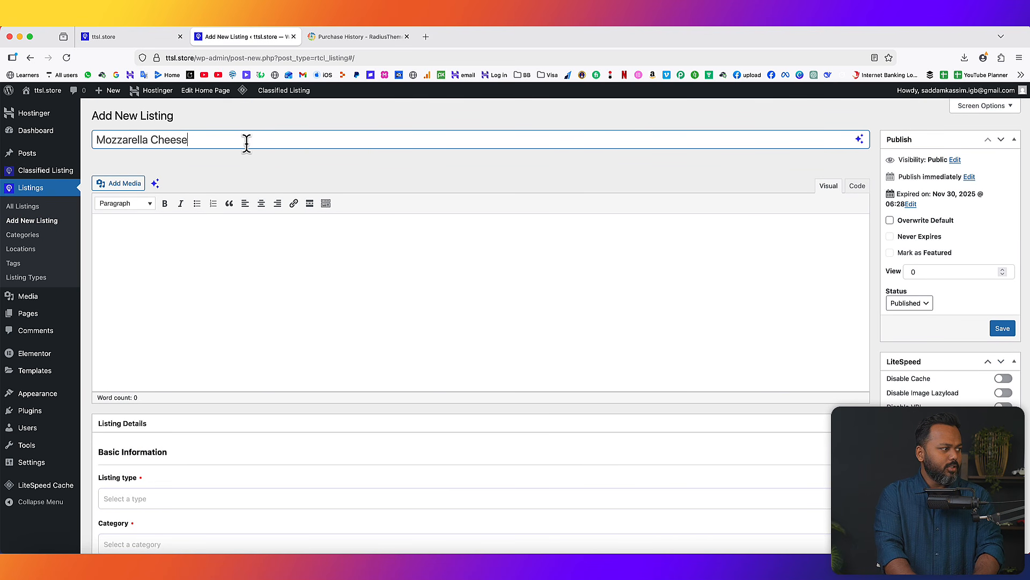
{"action": "left_click", "coordinate": [344, 259]}
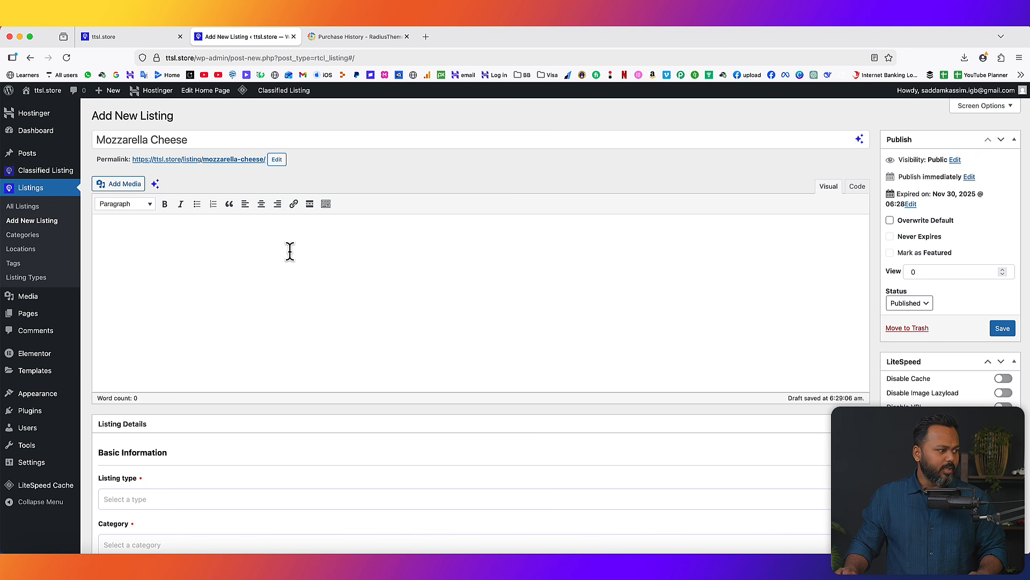
{"action": "type", "text": "The \"best quality\" mozzarella cheese depends on its intended culinary use, as different types offer distinct flavors and functional properties (meltability, stretch, etc.) . The two main categories are fresh mozzarella and low-moisture mozzarella."}
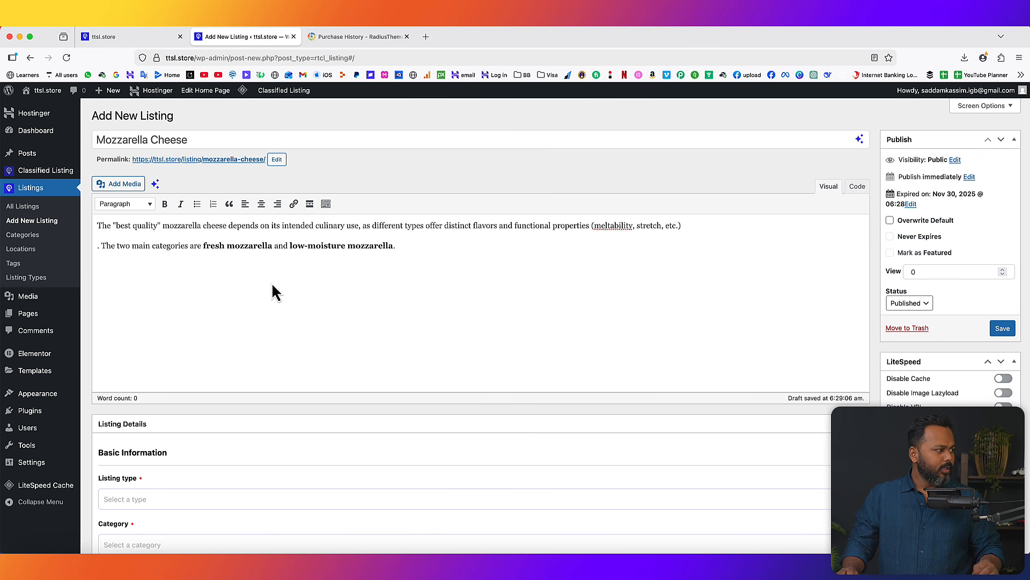
Set the listing type to Sell and the category to Dairy Products with the subcategory Cheese
{"action": "scroll", "coordinate": [368, 287], "scroll_direction": "down", "scroll_amount": 5}
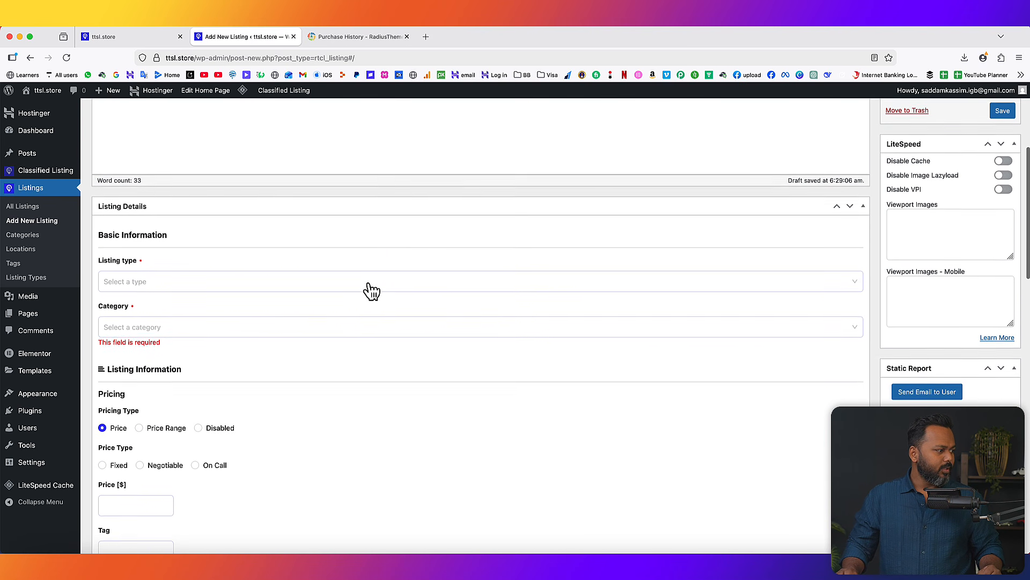
{"action": "left_click", "coordinate": [152, 283]}
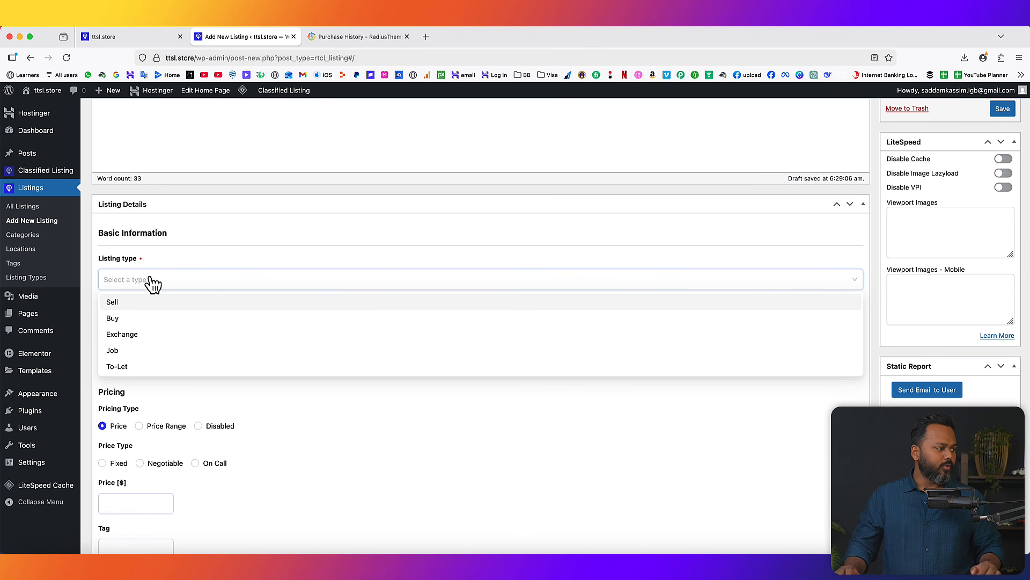
{"action": "left_click", "coordinate": [149, 304]}
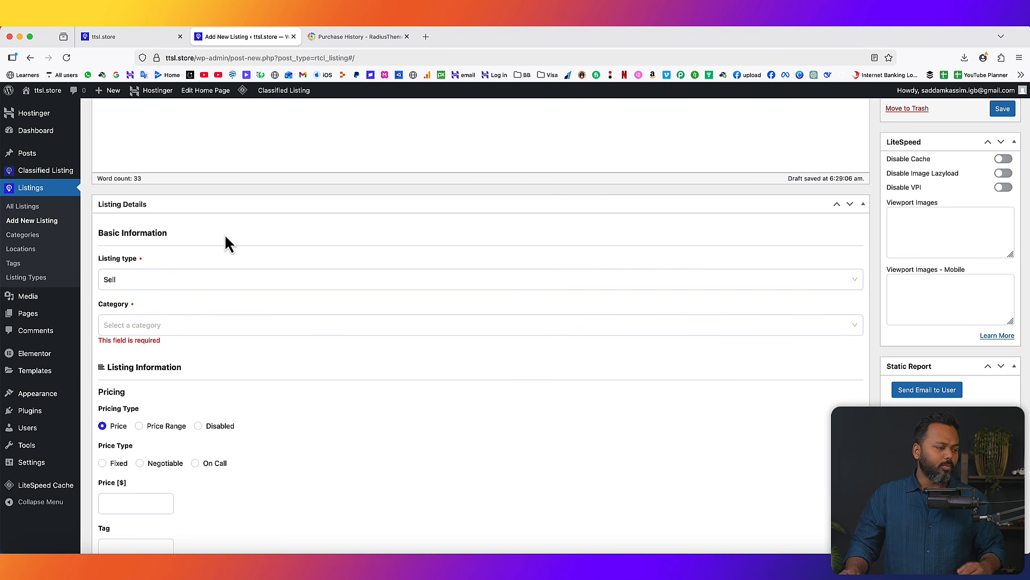
{"action": "scroll", "coordinate": [214, 314], "scroll_direction": "down", "scroll_amount": 1}
{"action": "left_click", "coordinate": [214, 311]}
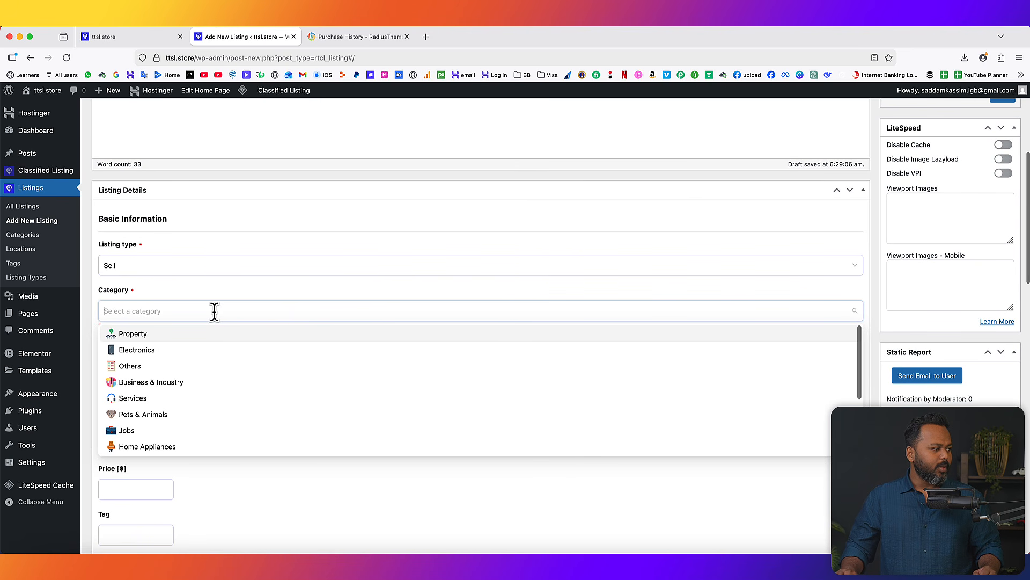
{"action": "scroll", "coordinate": [217, 405], "scroll_direction": "down", "scroll_amount": 3}
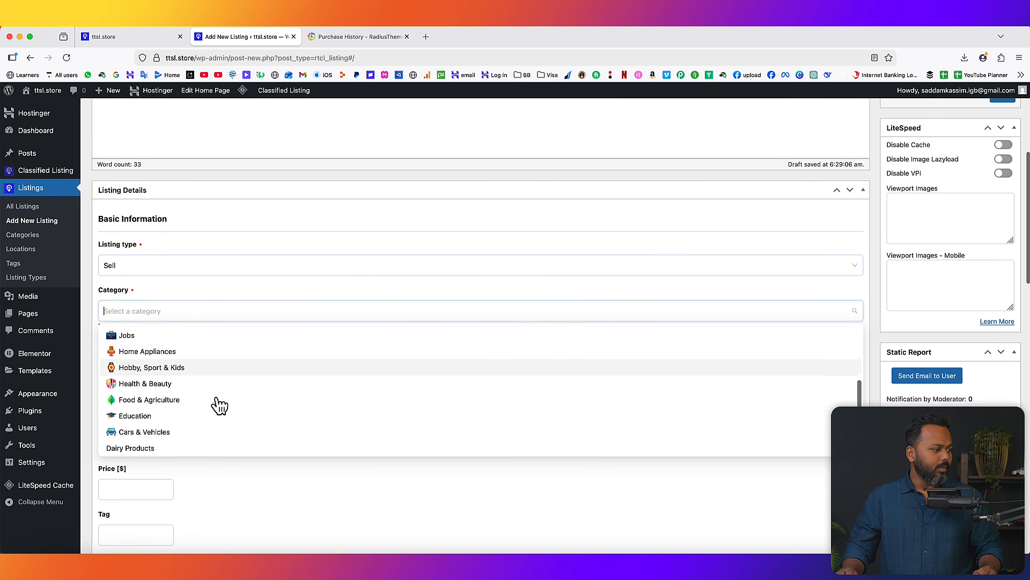
{"action": "left_click", "coordinate": [162, 449]}
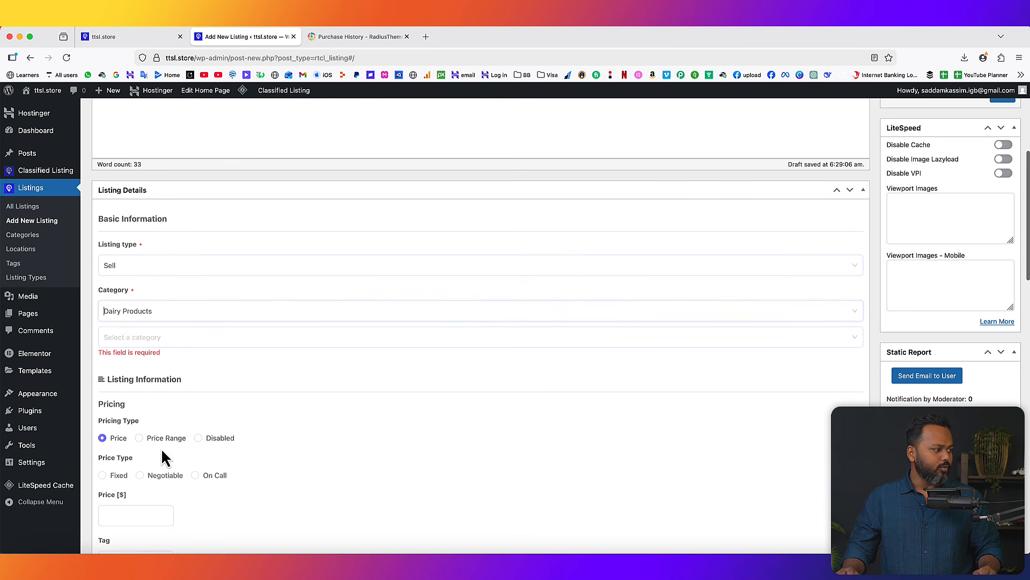
{"action": "left_click", "coordinate": [166, 337]}
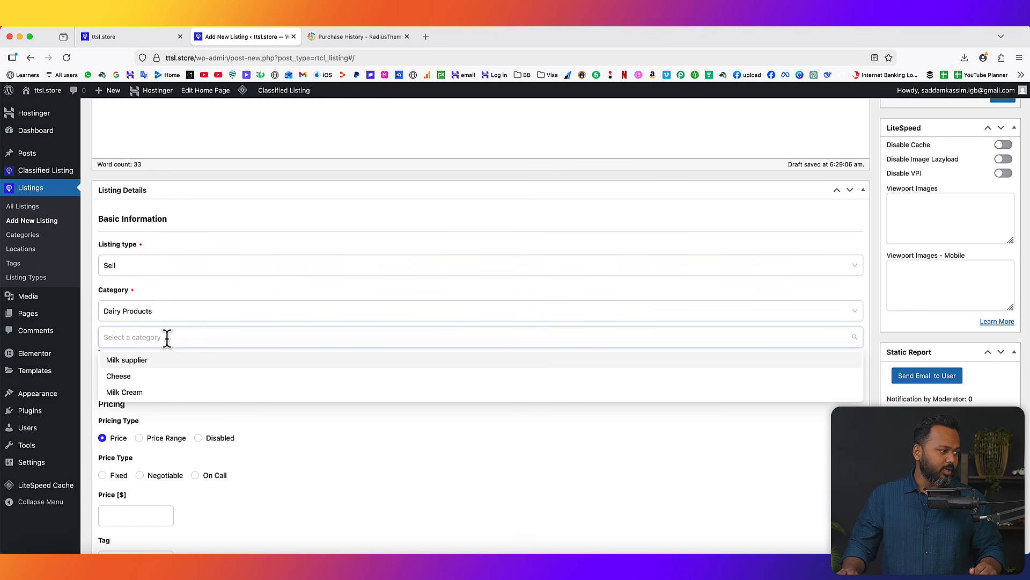
{"action": "left_click", "coordinate": [150, 376]}
Set the pricing type to Price Range, with a price of 200 and a maximum price of 500 dollars
{"action": "scroll", "coordinate": [357, 377], "scroll_direction": "up", "scroll_amount": 5}
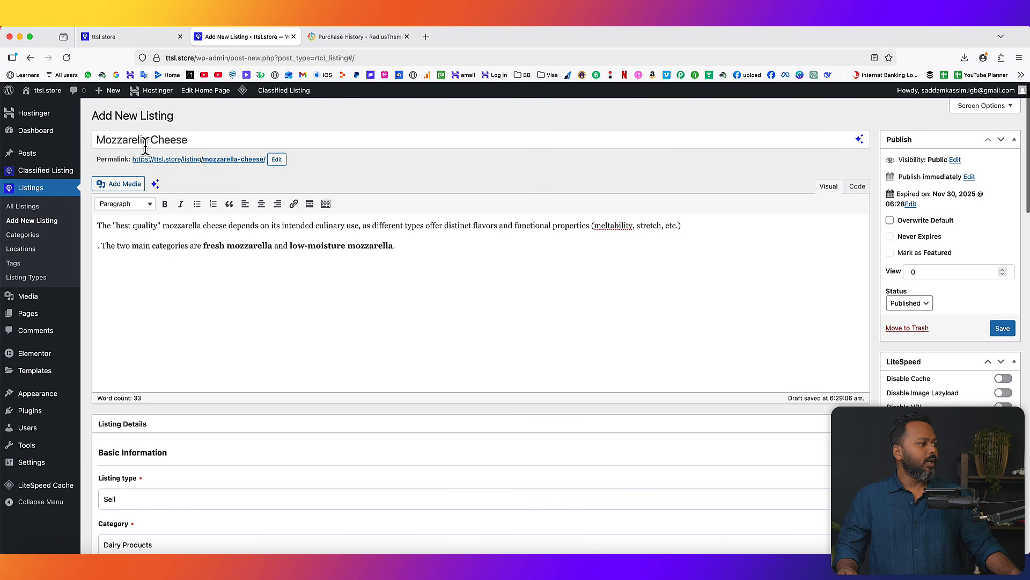
{"action": "scroll", "coordinate": [268, 326], "scroll_direction": "down", "scroll_amount": 2}
{"action": "scroll", "coordinate": [266, 322], "scroll_direction": "down", "scroll_amount": 6}
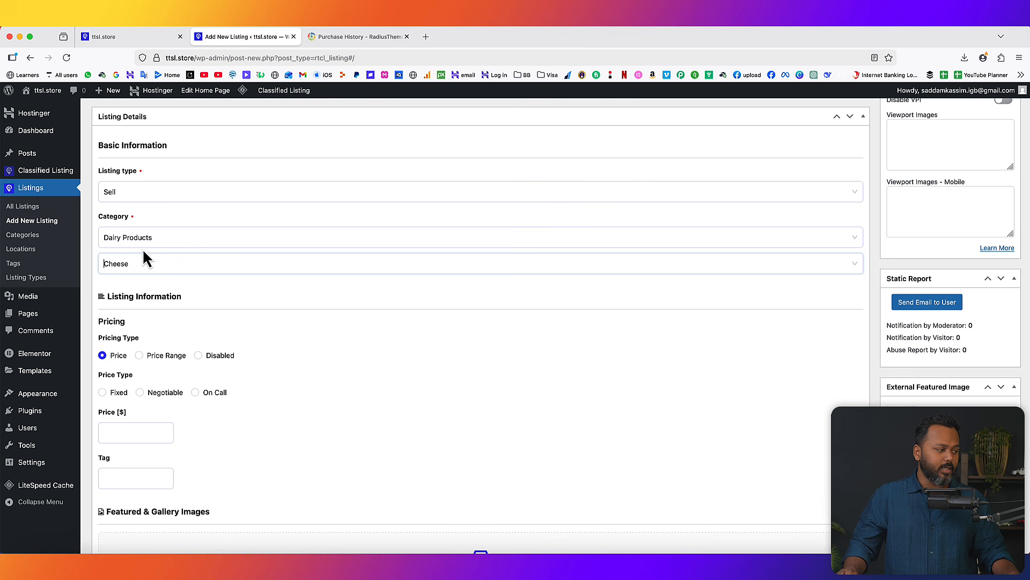
{"action": "scroll", "coordinate": [289, 335], "scroll_direction": "down", "scroll_amount": 2}
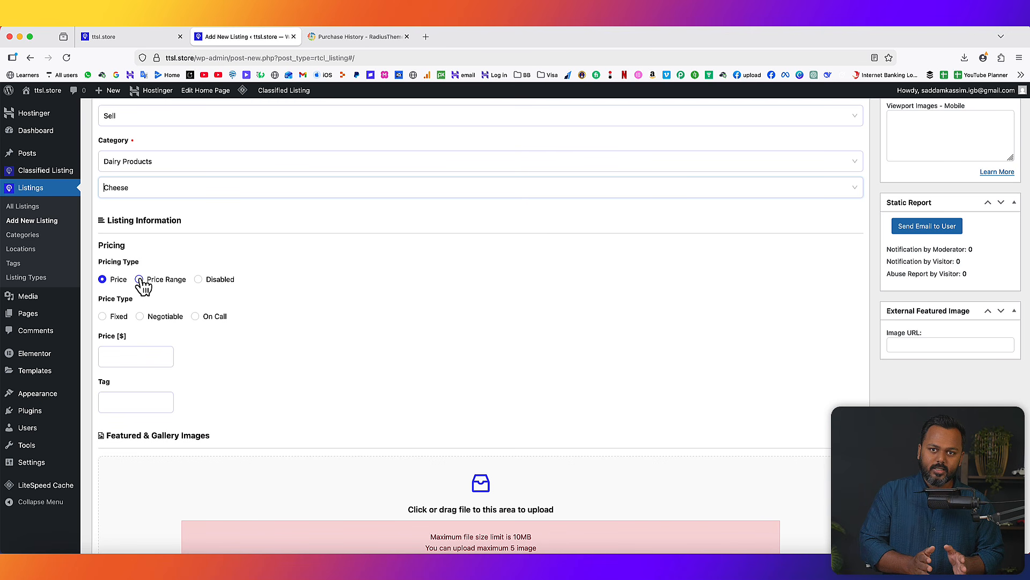
{"action": "left_click", "coordinate": [140, 279]}
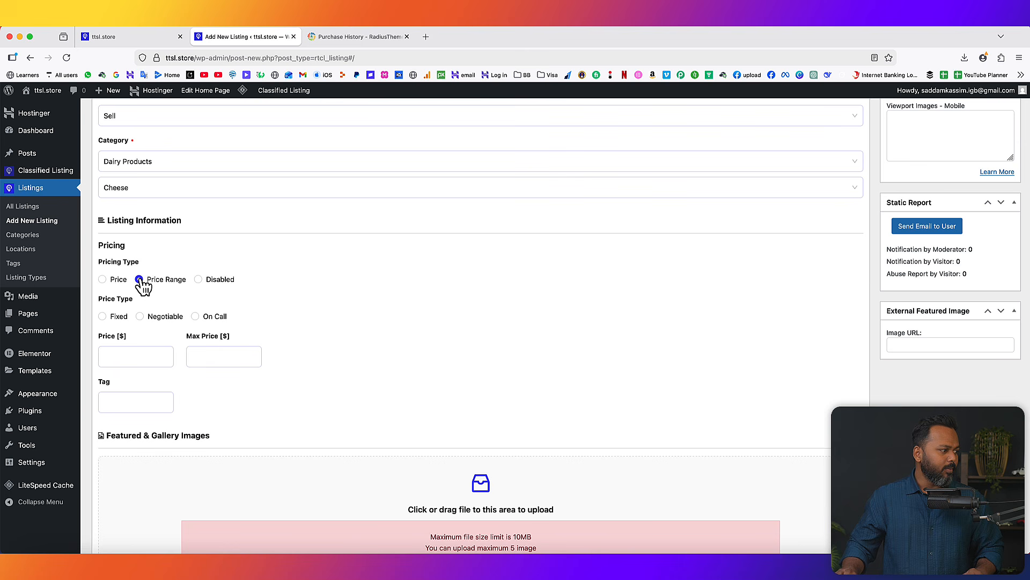
{"action": "left_click", "coordinate": [156, 359]}
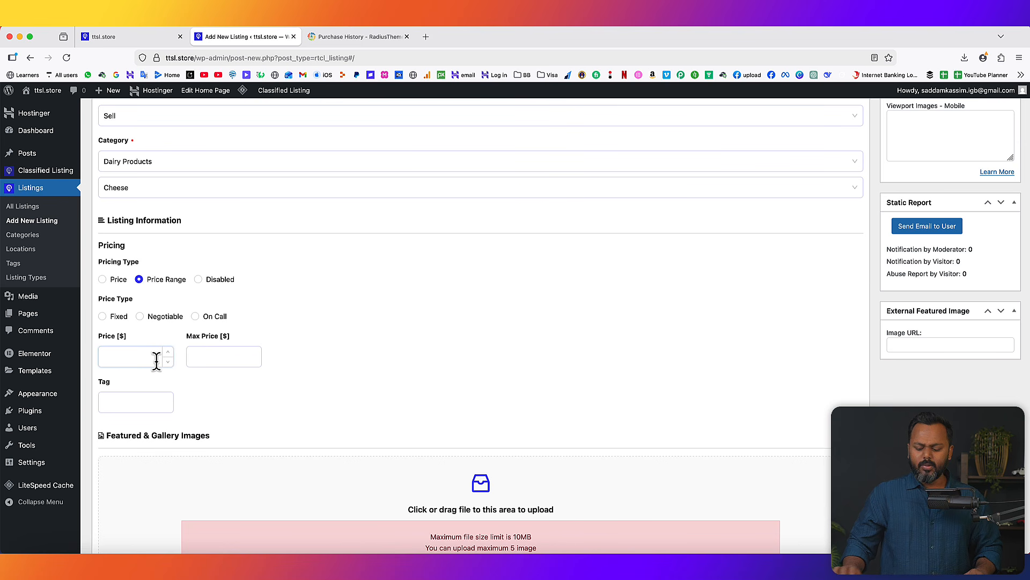
{"action": "type", "text": "200"}
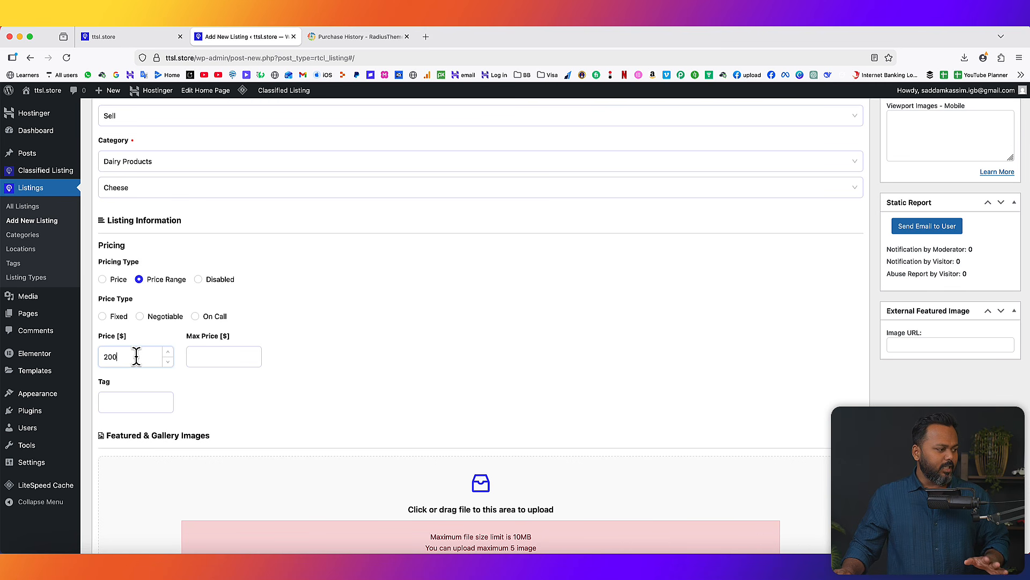
{"action": "type", "text": "500"}
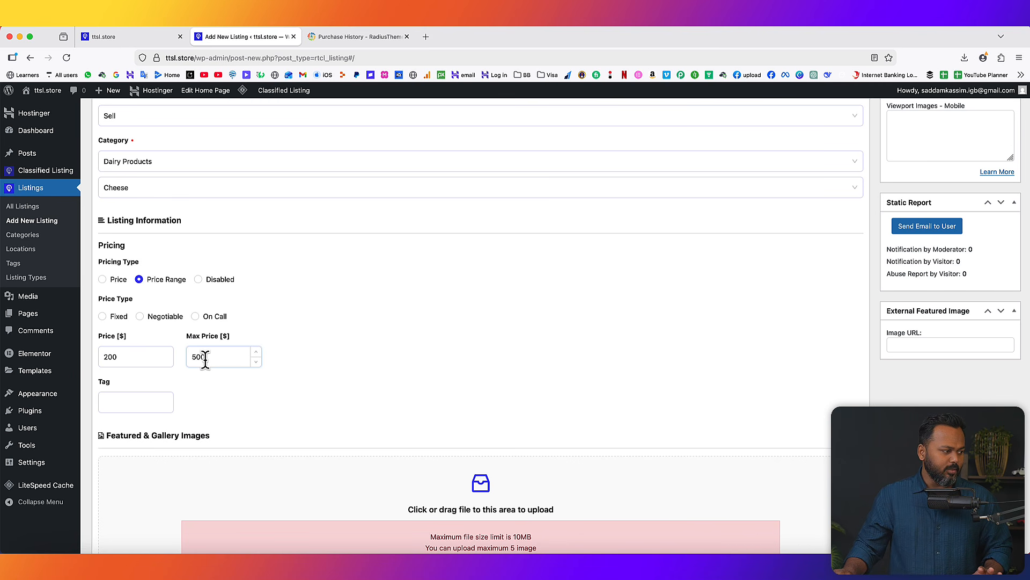
Upload the cheese image from the CLClassified Theme folder to the listing's featured and gallery images
{"action": "scroll", "coordinate": [490, 405], "scroll_direction": "down", "scroll_amount": 5}
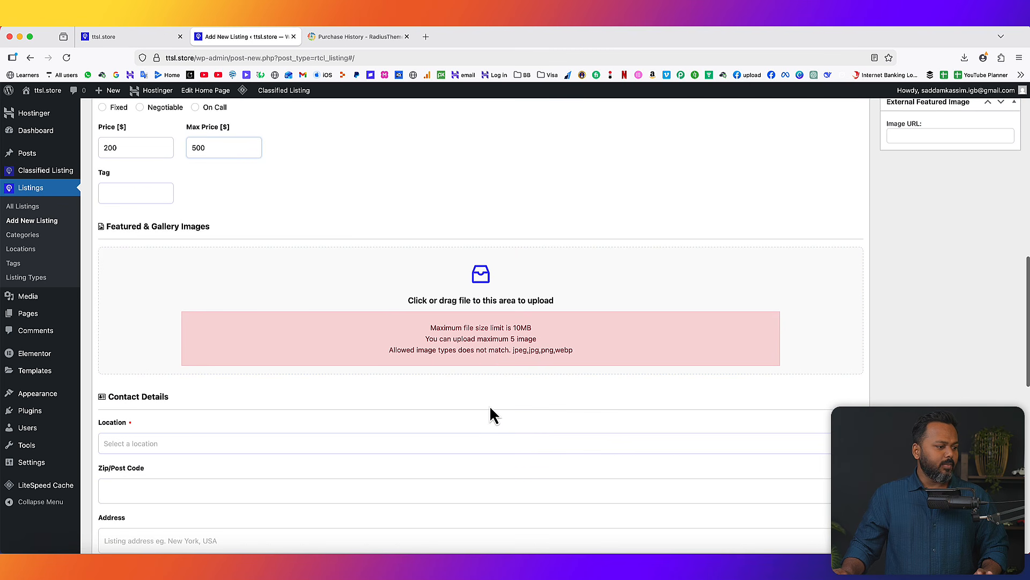
{"action": "left_click", "coordinate": [476, 307]}
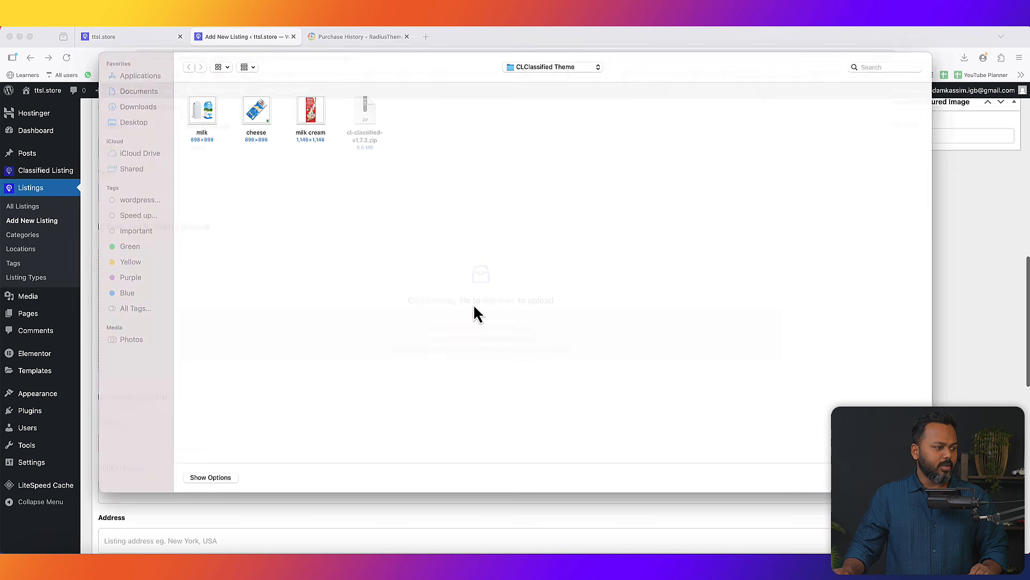
{"action": "left_click", "coordinate": [245, 110]}
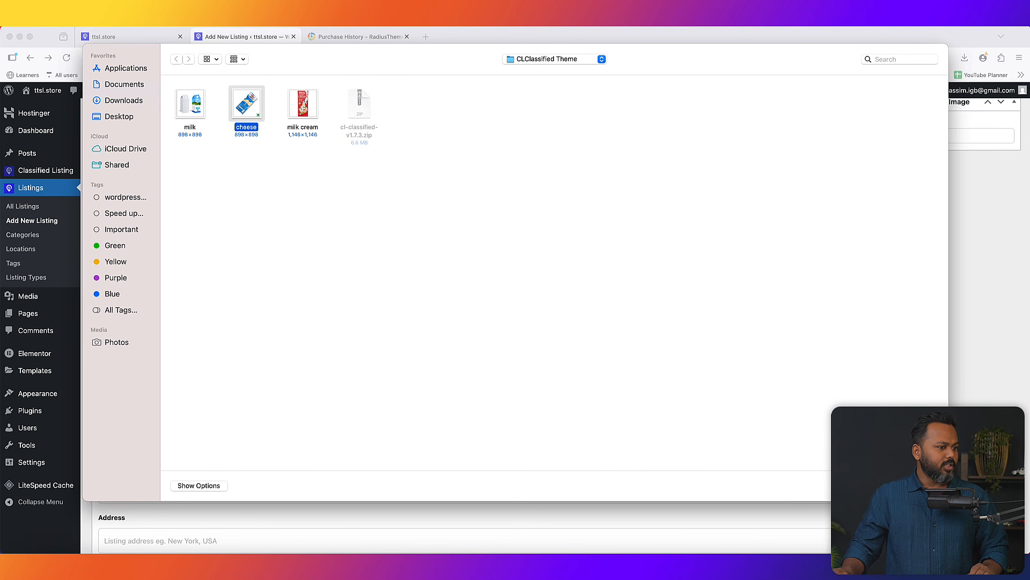
{"action": "key", "text": "Return"}
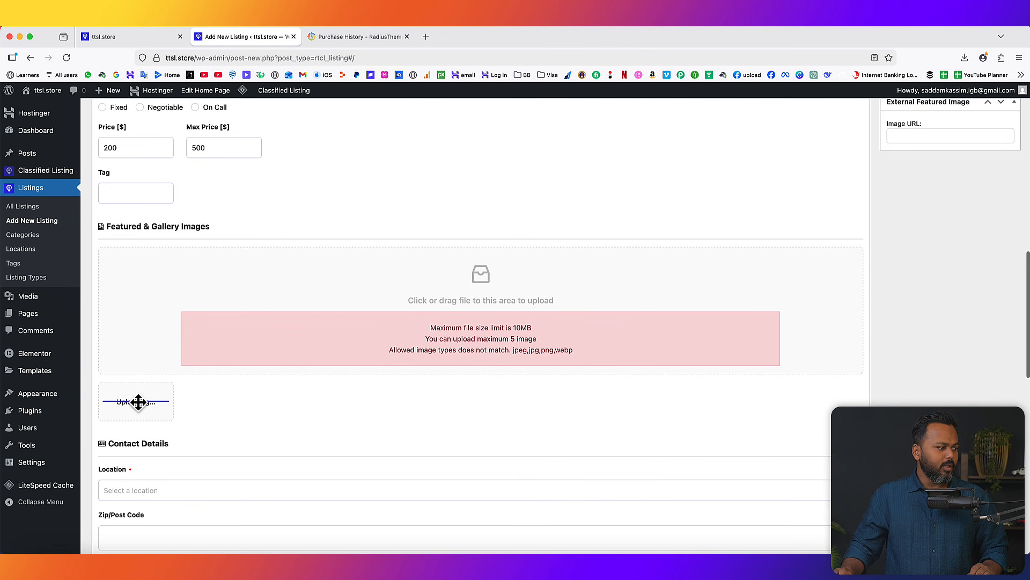
{"action": "scroll", "coordinate": [279, 397], "scroll_direction": "down", "scroll_amount": 3}
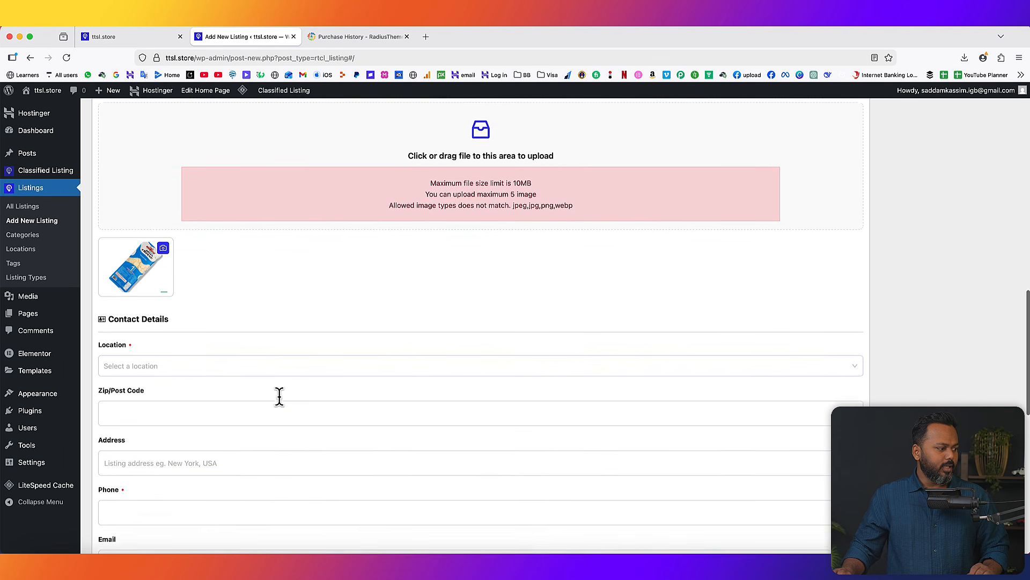
{"action": "scroll", "coordinate": [212, 340], "scroll_direction": "down", "scroll_amount": 1}
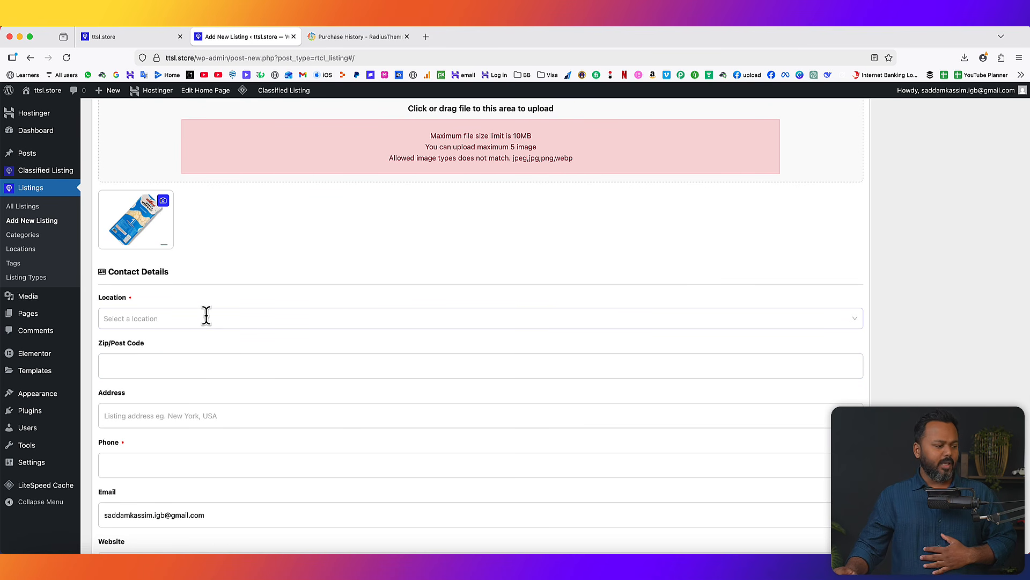
Try to set the listing's location to Satna
{"action": "left_click", "coordinate": [206, 317]}
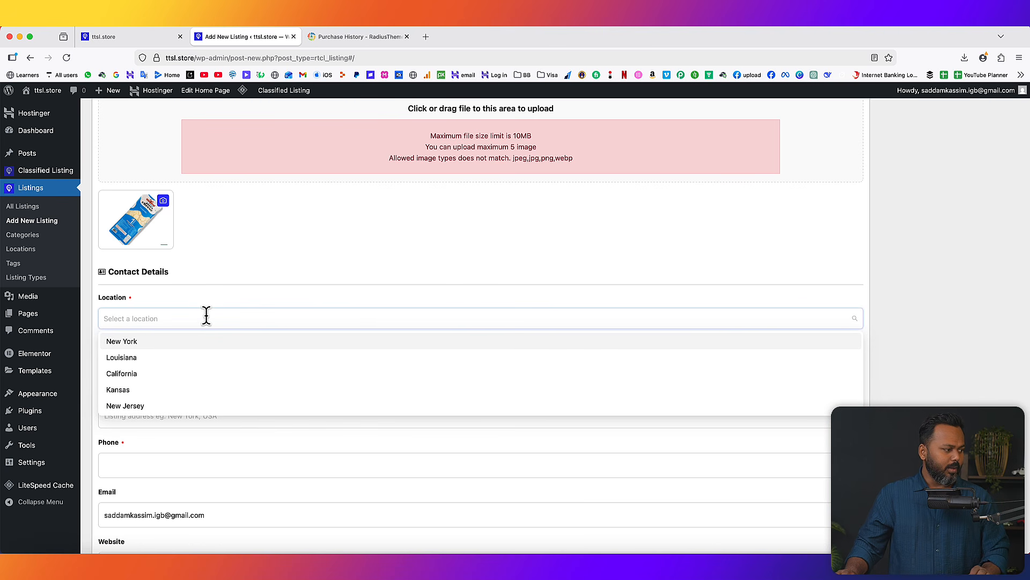
{"action": "type", "text": "sat"}
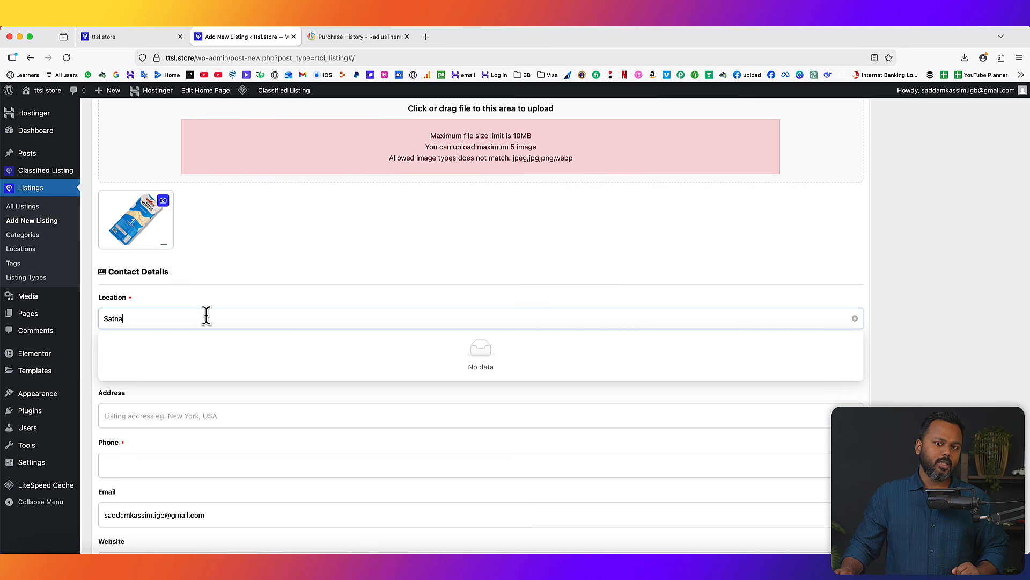
{"action": "key", "text": "BackSpace"}
{"action": "key", "text": "BackSpace"}
{"action": "key", "text": "BackSpace"}
{"action": "key", "text": "BackSpace"}
{"action": "key", "text": "BackSpace"}
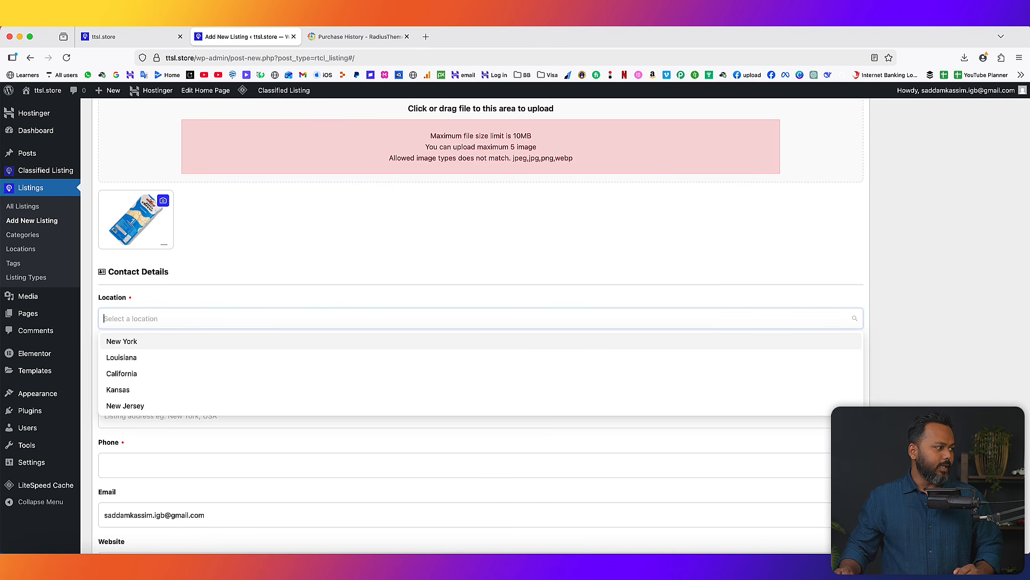
Open the listing locations in a new tab and add a location named "Satna, MP, India"
{"action": "right_click", "coordinate": [21, 249]}
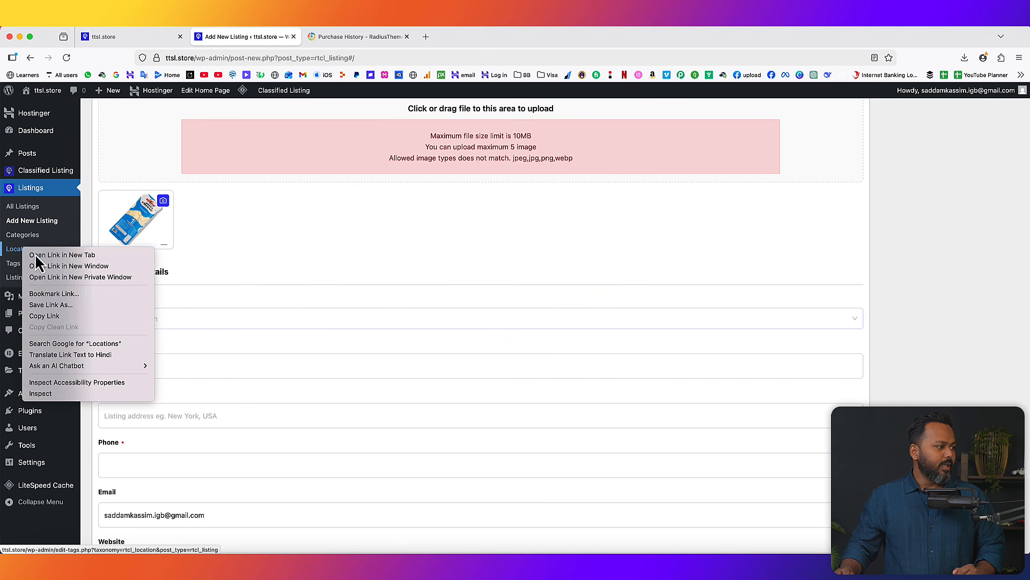
{"action": "left_click", "coordinate": [34, 254]}
{"action": "left_click", "coordinate": [344, 40]}
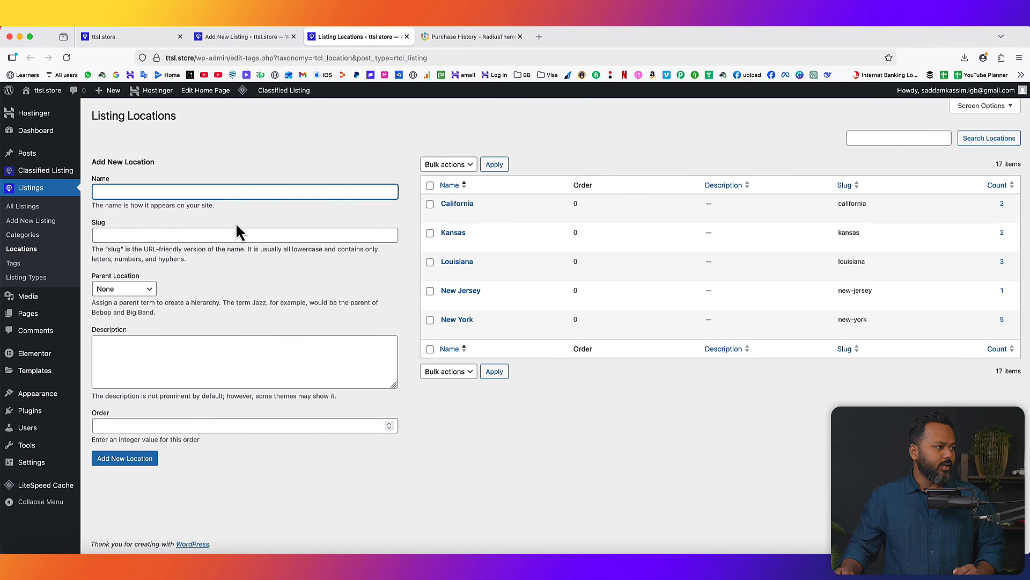
{"action": "type", "text": "Satna"}
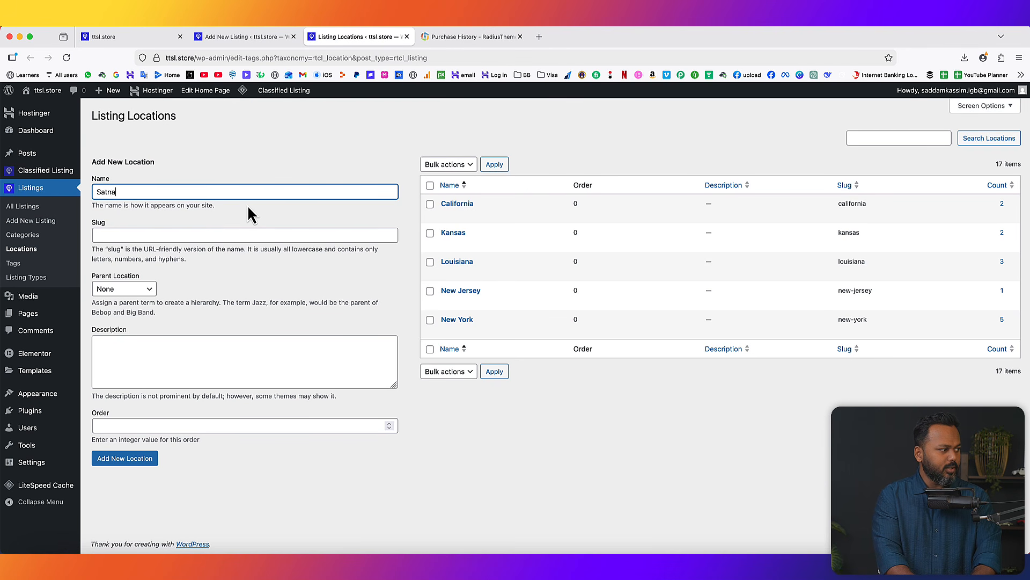
{"action": "type", "text": ", MP, India"}
{"action": "left_click", "coordinate": [114, 461]}
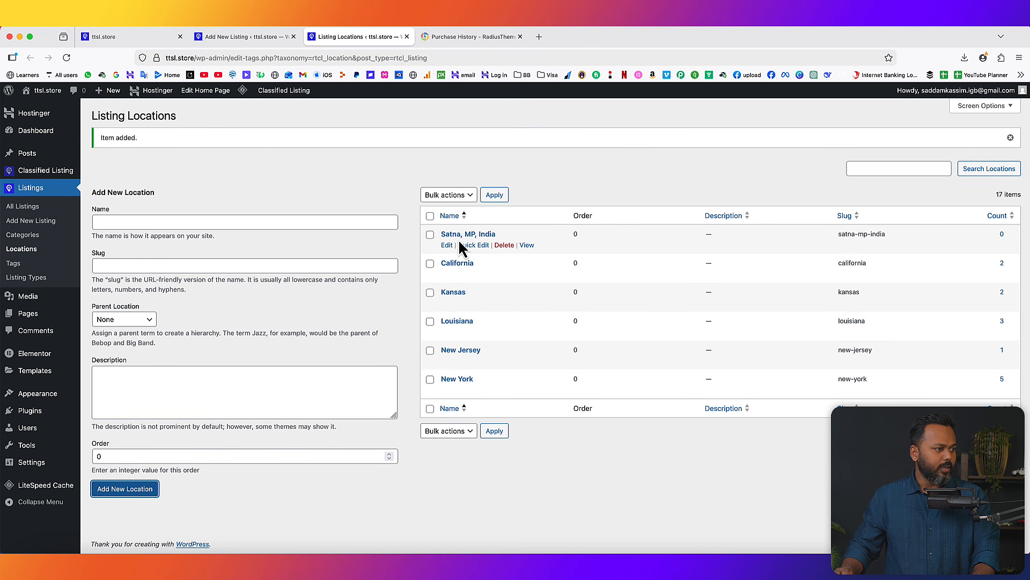
Return to the Mozzarella Cheese listing and save it with the Published status
{"action": "left_click", "coordinate": [244, 37]}
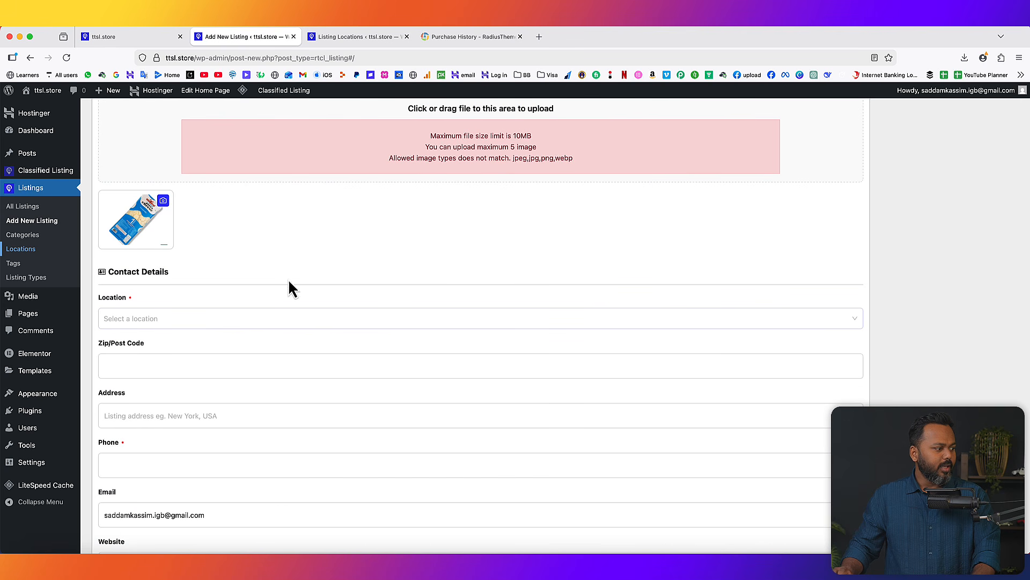
{"action": "scroll", "coordinate": [520, 260], "scroll_direction": "up", "scroll_amount": 15}
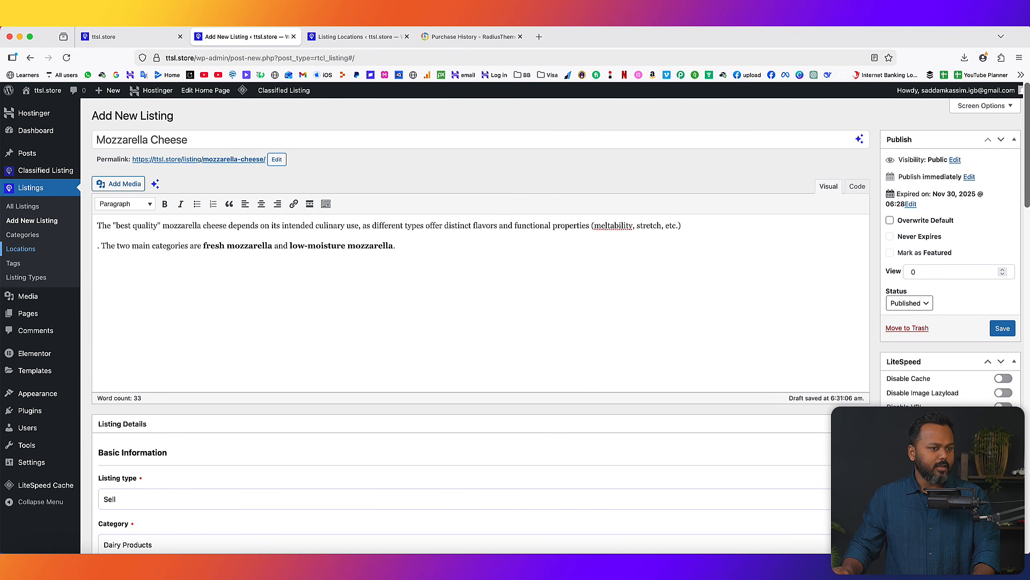
{"action": "left_click", "coordinate": [1002, 330]}
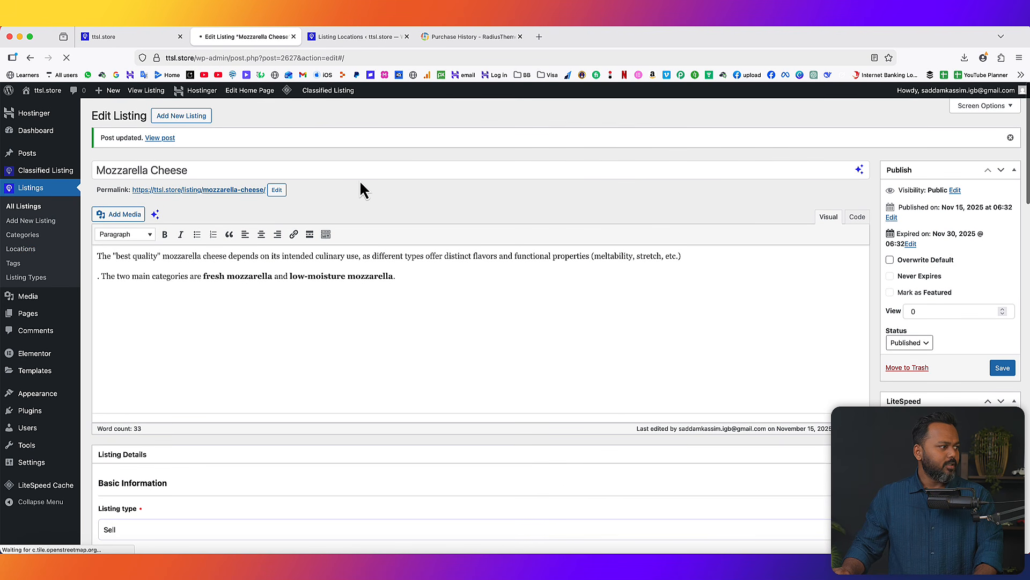
Set the listing's location to "Satna, MP, India", fill in its zip/post code and save the listing
{"action": "scroll", "coordinate": [361, 236], "scroll_direction": "down", "scroll_amount": 10}
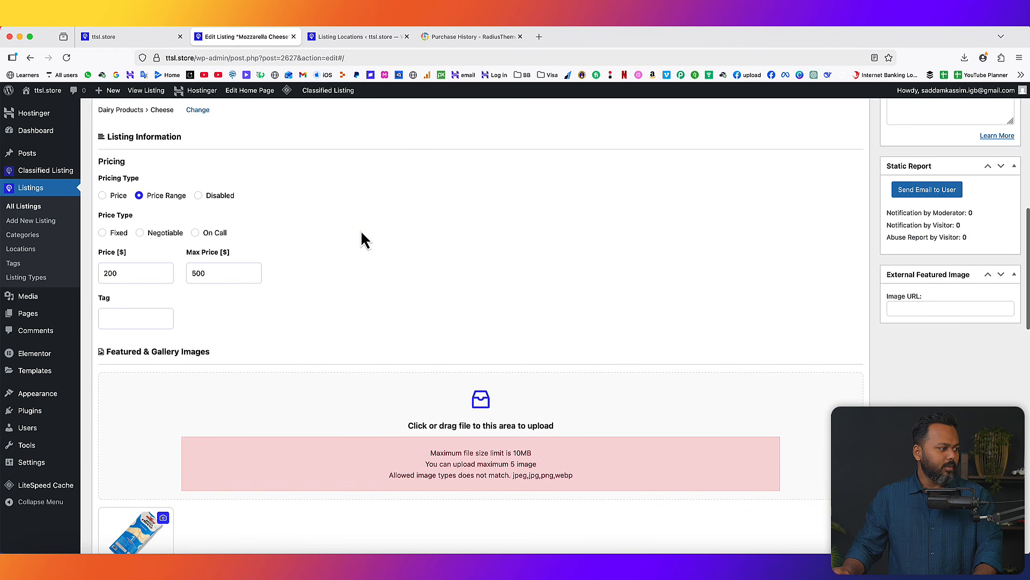
{"action": "scroll", "coordinate": [360, 236], "scroll_direction": "down", "scroll_amount": 8}
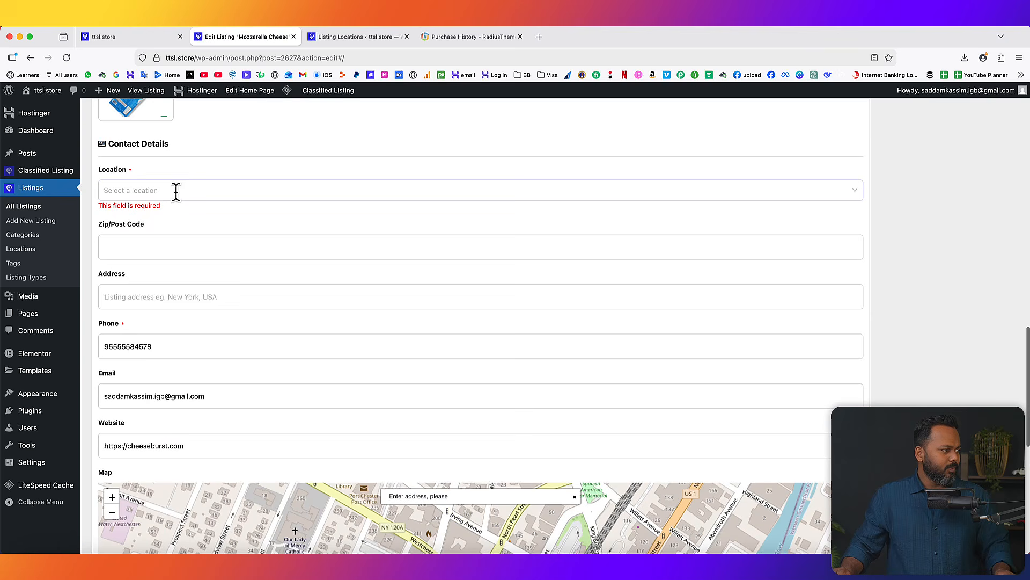
{"action": "left_click", "coordinate": [176, 191]}
{"action": "left_click", "coordinate": [149, 296]}
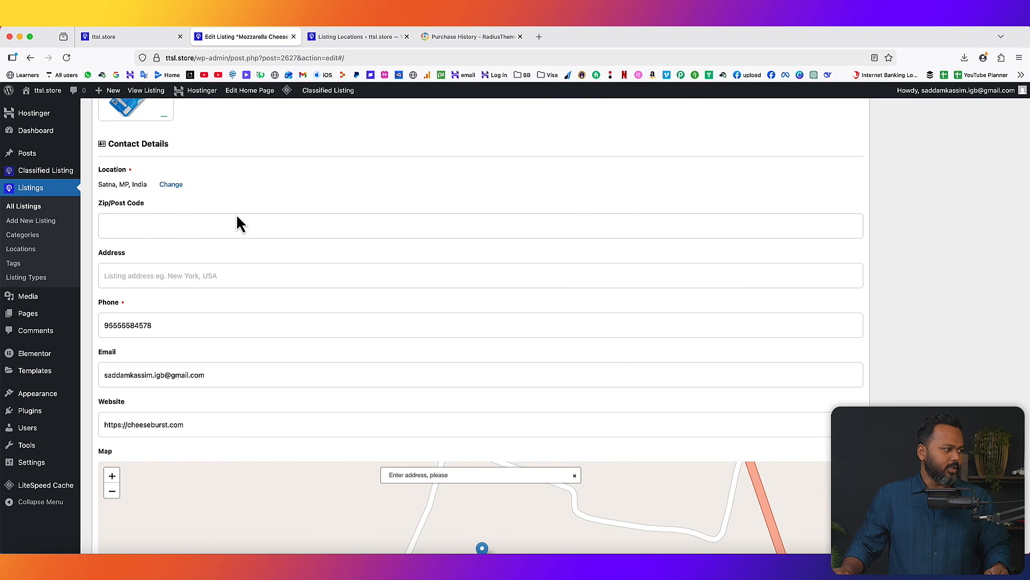
{"action": "left_click", "coordinate": [237, 220]}
{"action": "type", "text": "4"}
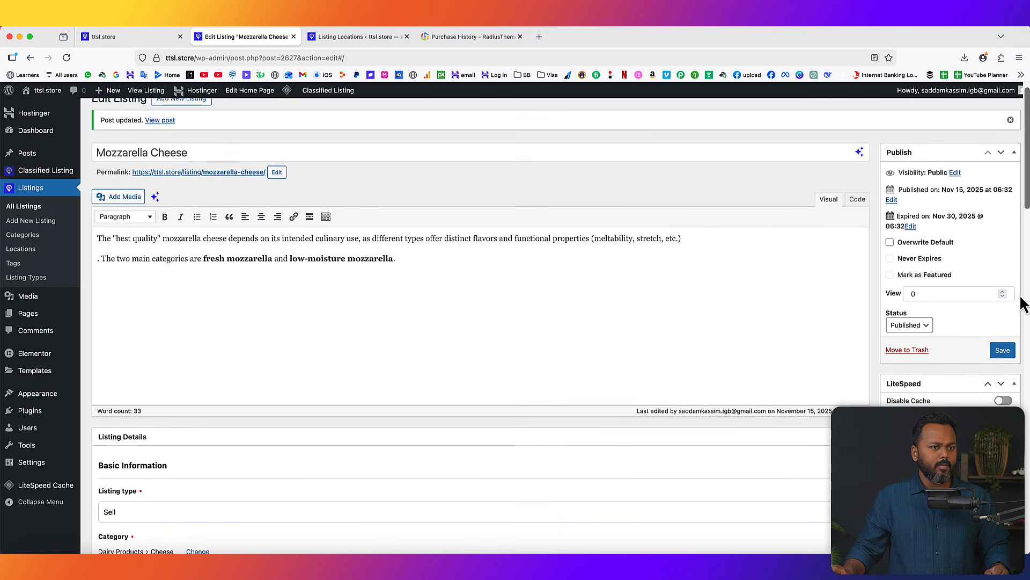
{"action": "left_click", "coordinate": [1002, 369]}
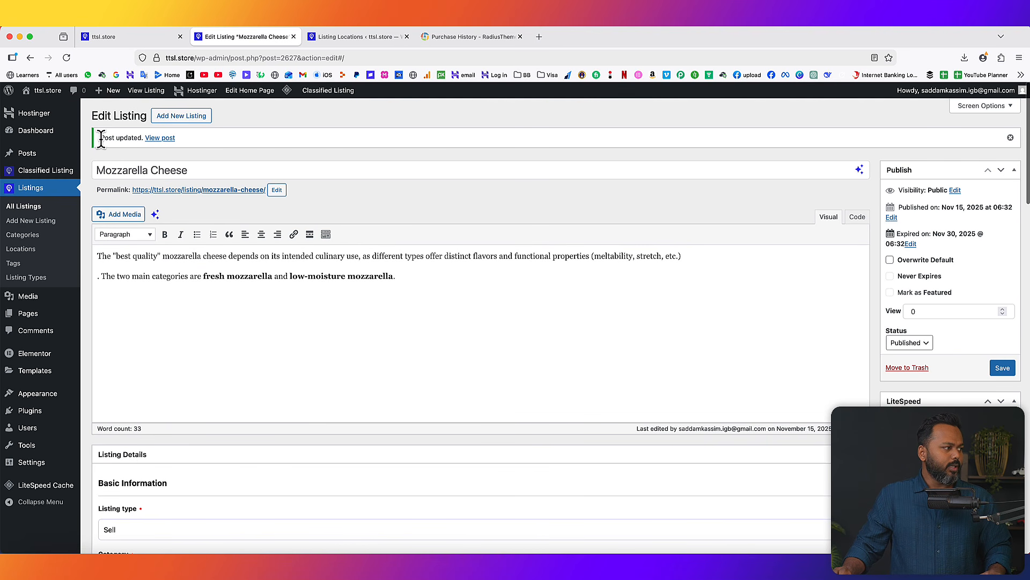
Open the published Mozzarella Cheese listing in a new tab and review its image, price range and contact information
{"action": "left_click_drag", "start_coordinate": [113, 138], "coordinate": [143, 144]}
{"action": "left_click", "coordinate": [152, 144]}
{"action": "right_click", "coordinate": [153, 140]}
{"action": "left_click", "coordinate": [165, 144]}
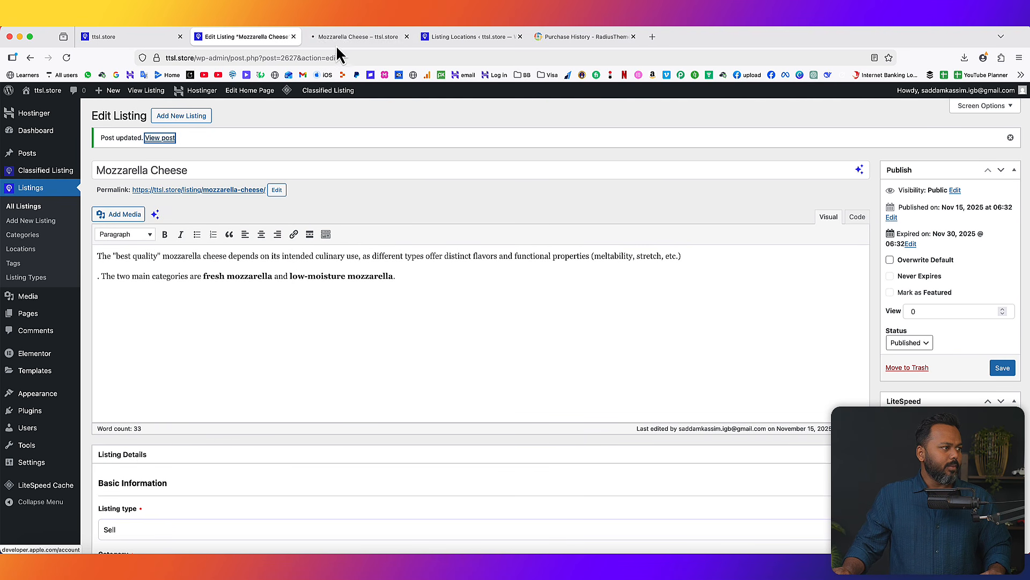
{"action": "left_click", "coordinate": [342, 35]}
{"action": "scroll", "coordinate": [539, 315], "scroll_direction": "down", "scroll_amount": 5}
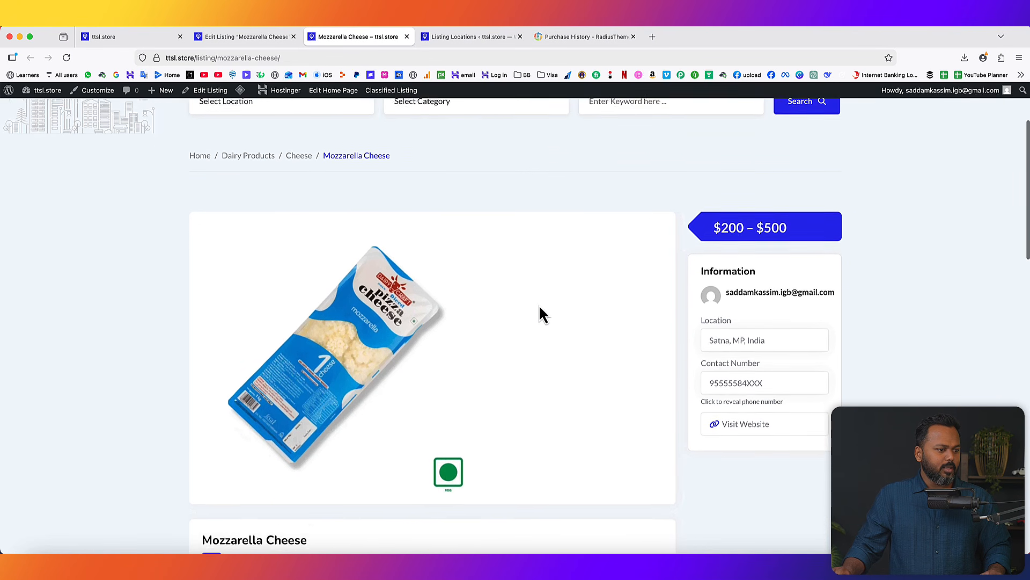
{"action": "scroll", "coordinate": [619, 294], "scroll_direction": "up", "scroll_amount": 3}
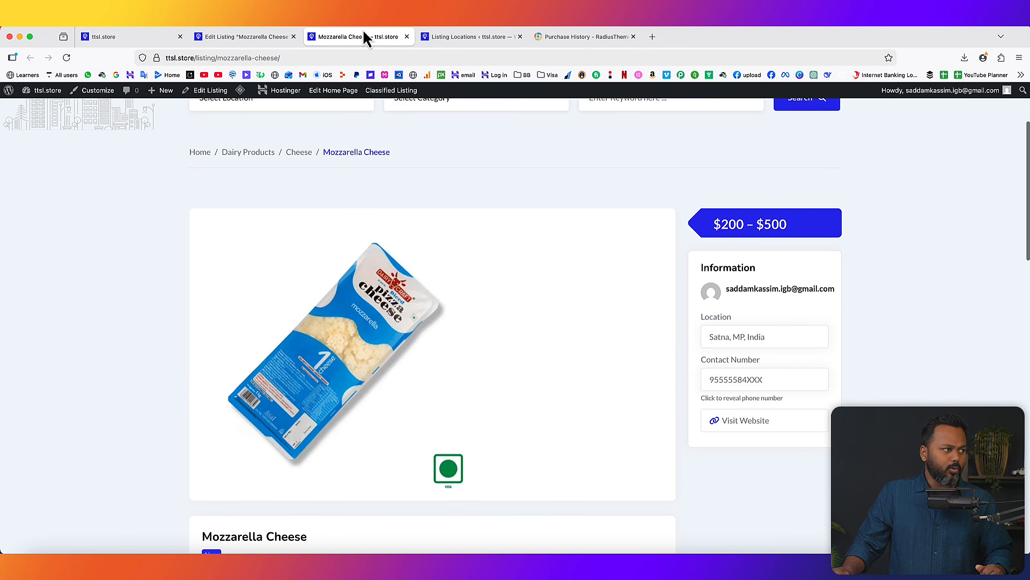
Check the image upload requirements in the listing editor, and reveal the contact number on the published listing page
{"action": "left_click", "coordinate": [253, 37]}
{"action": "scroll", "coordinate": [451, 317], "scroll_direction": "down", "scroll_amount": 10}
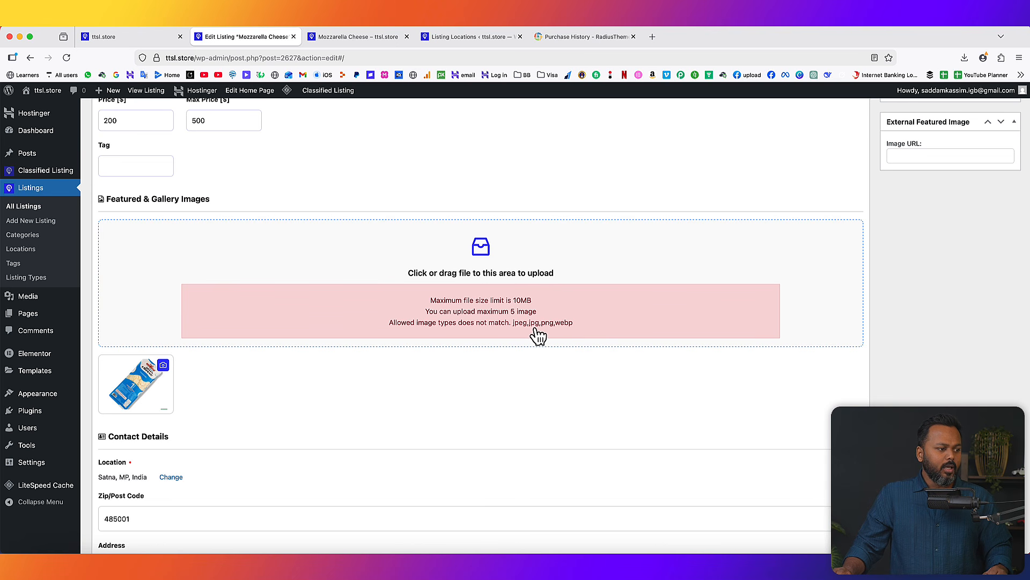
{"action": "left_click", "coordinate": [317, 37]}
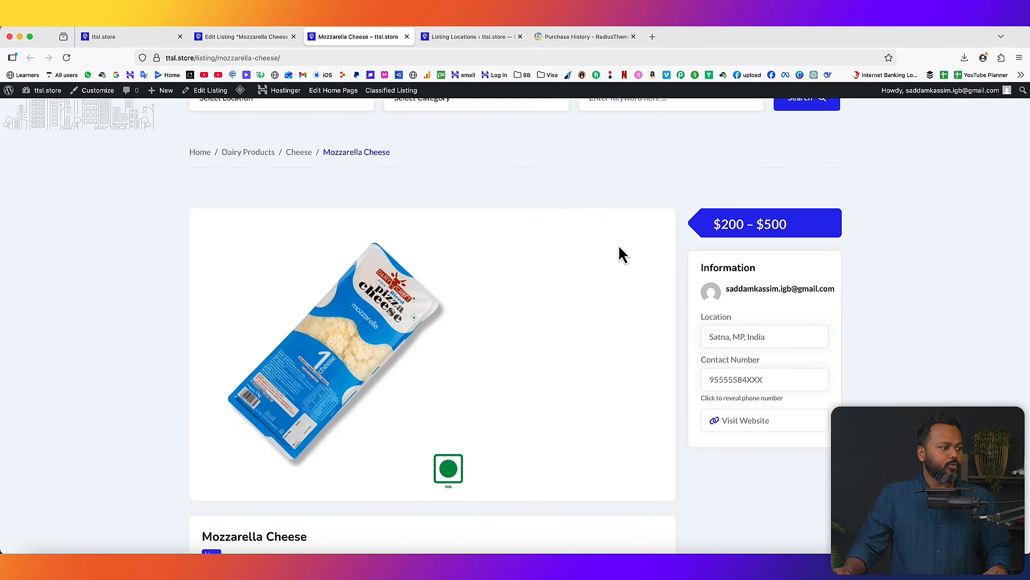
{"action": "scroll", "coordinate": [619, 244], "scroll_direction": "down", "scroll_amount": 3}
{"action": "scroll", "coordinate": [619, 244], "scroll_direction": "up", "scroll_amount": 1}
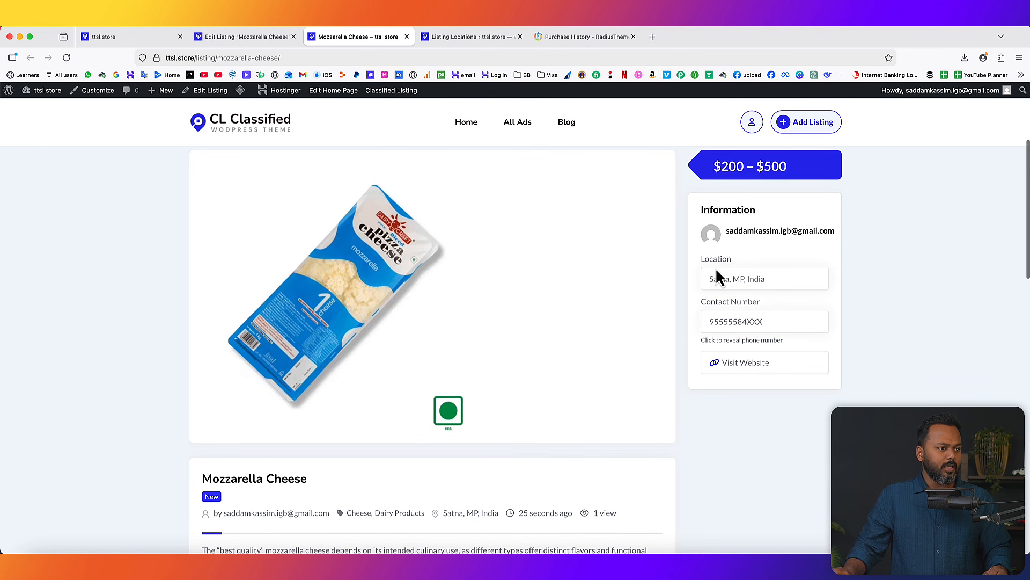
{"action": "left_click", "coordinate": [765, 330]}
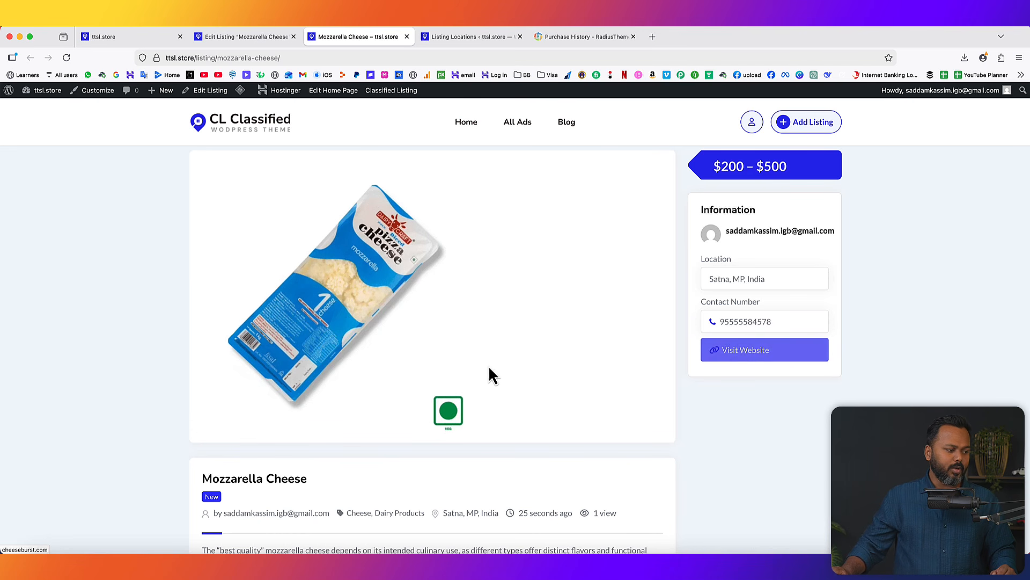
Examine the published listing's category and location details, description, location map and comment form
{"action": "scroll", "coordinate": [486, 370], "scroll_direction": "down", "scroll_amount": 3}
{"action": "scroll", "coordinate": [483, 366], "scroll_direction": "down", "scroll_amount": 1}
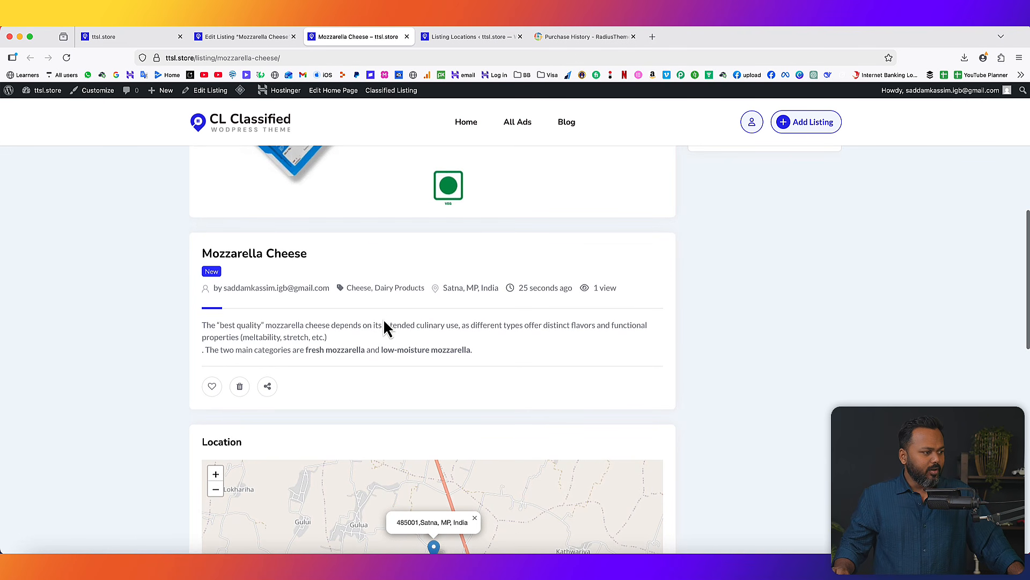
{"action": "scroll", "coordinate": [777, 250], "scroll_direction": "up", "scroll_amount": 1}
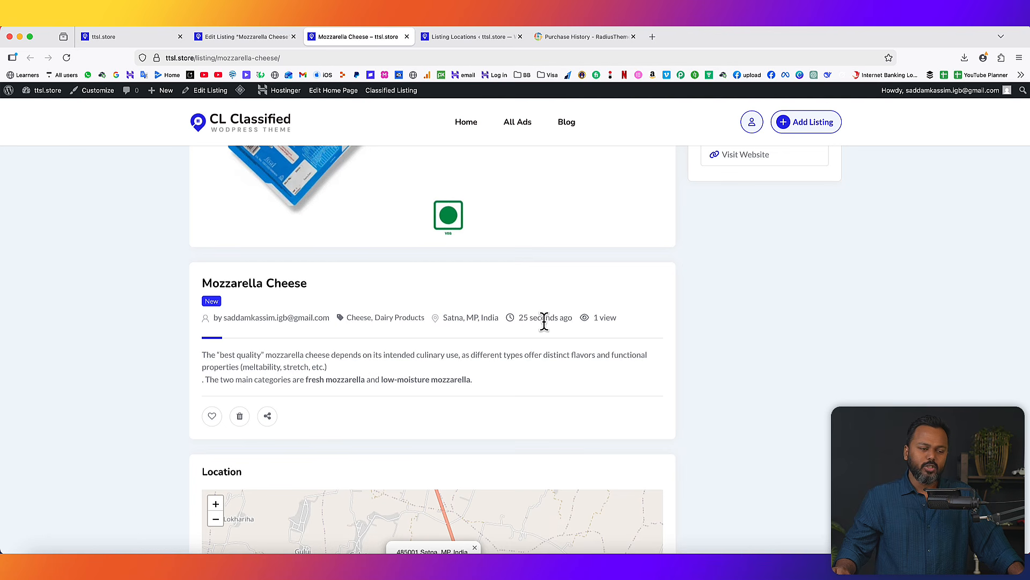
{"action": "scroll", "coordinate": [544, 322], "scroll_direction": "down", "scroll_amount": 4}
{"action": "scroll", "coordinate": [504, 391], "scroll_direction": "down", "scroll_amount": 1}
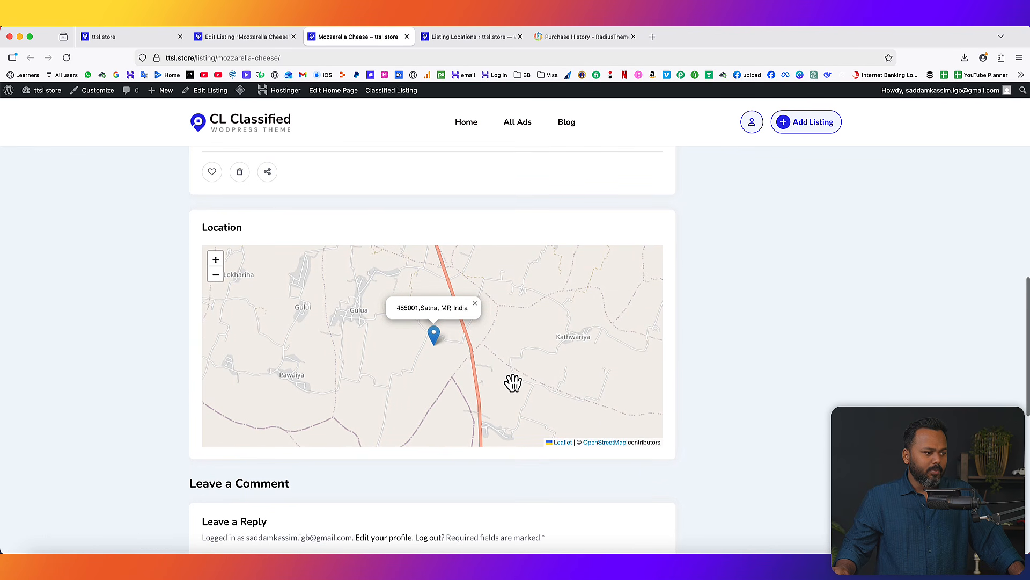
{"action": "left_click_drag", "start_coordinate": [513, 382], "coordinate": [511, 395]}
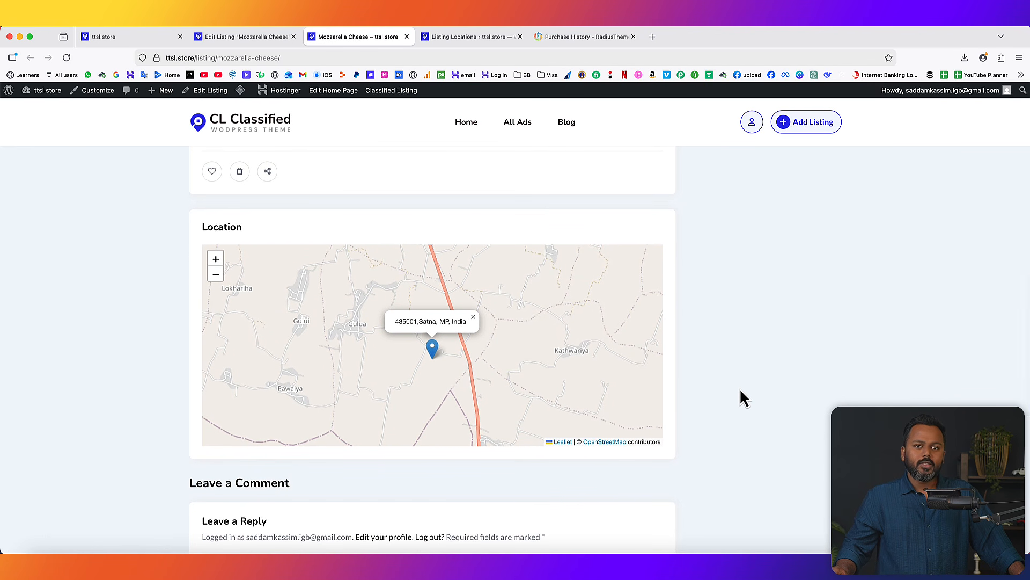
{"action": "scroll", "coordinate": [741, 391], "scroll_direction": "down", "scroll_amount": 5}
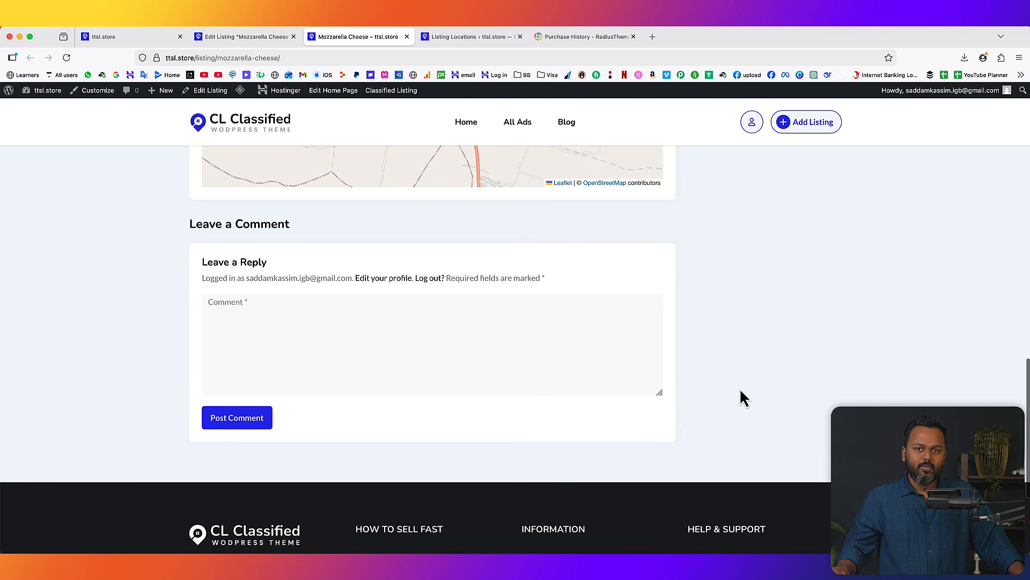
{"action": "scroll", "coordinate": [740, 391], "scroll_direction": "up", "scroll_amount": 5}
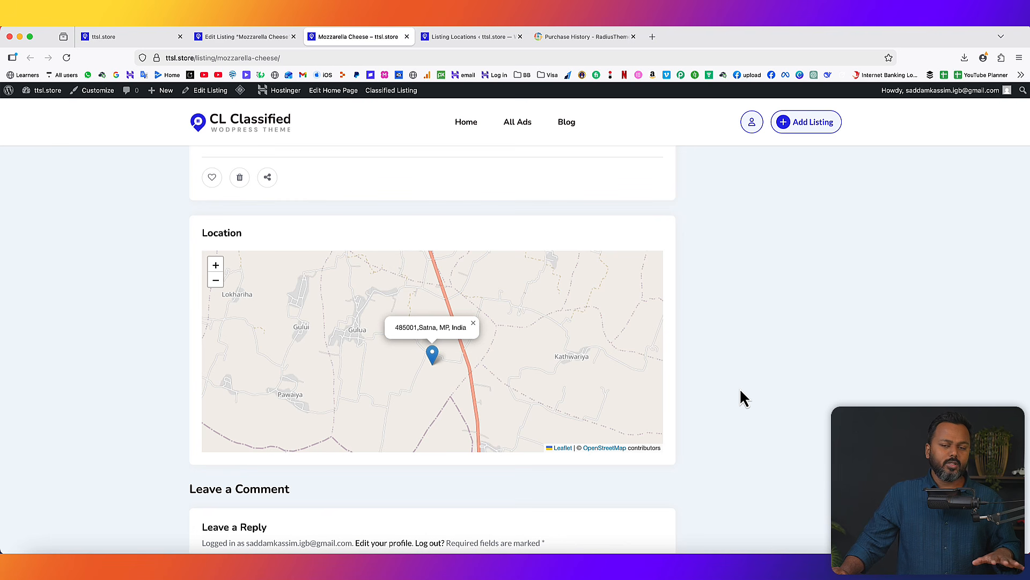
{"action": "scroll", "coordinate": [740, 388], "scroll_direction": "up", "scroll_amount": 5}
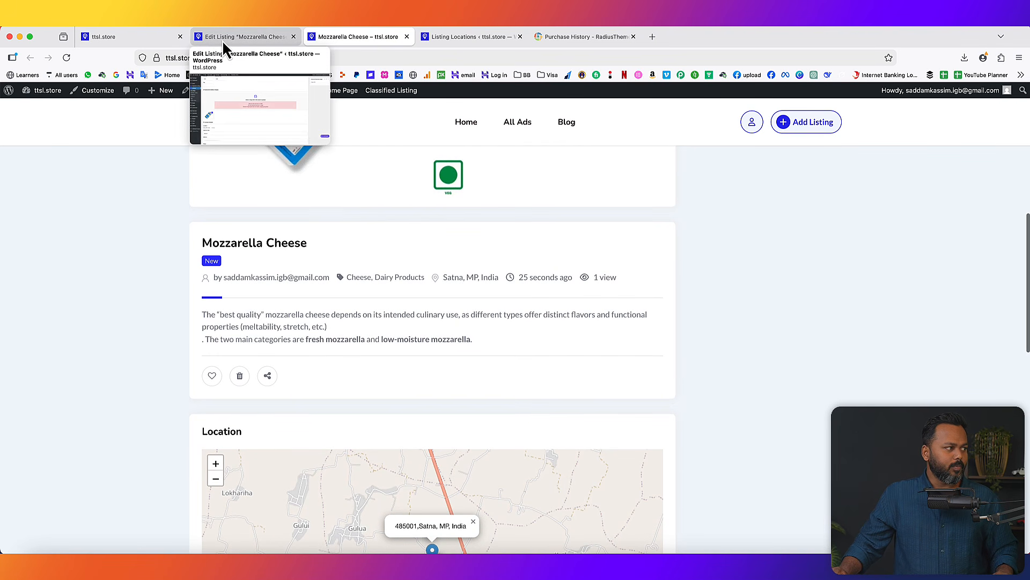
Add a new pricing plan titled "3 Days Sponsored Listing" with a price of $300 and a validity of 3 days
{"action": "left_click", "coordinate": [222, 40]}
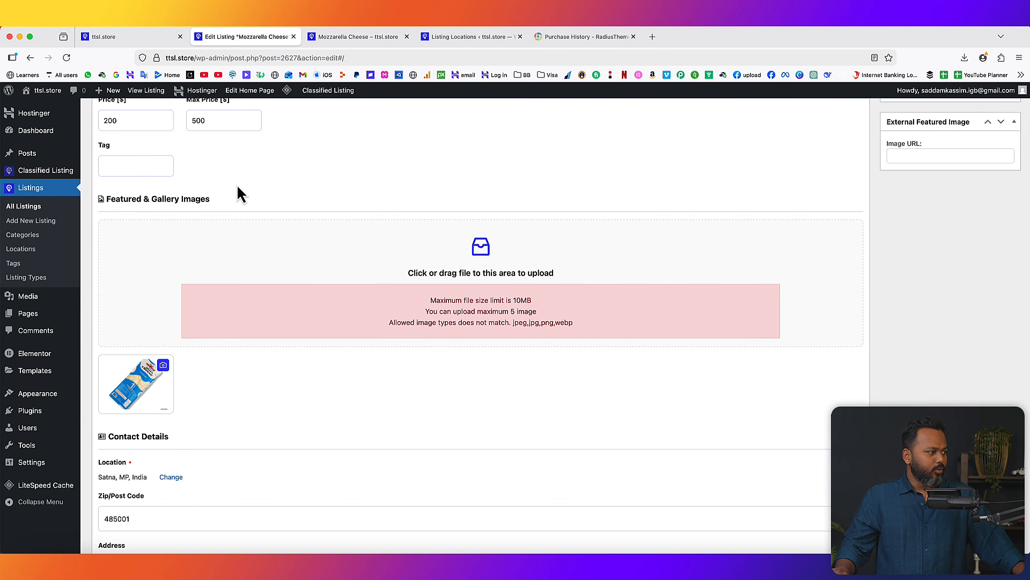
{"action": "mouse_move", "coordinate": [24, 172]}
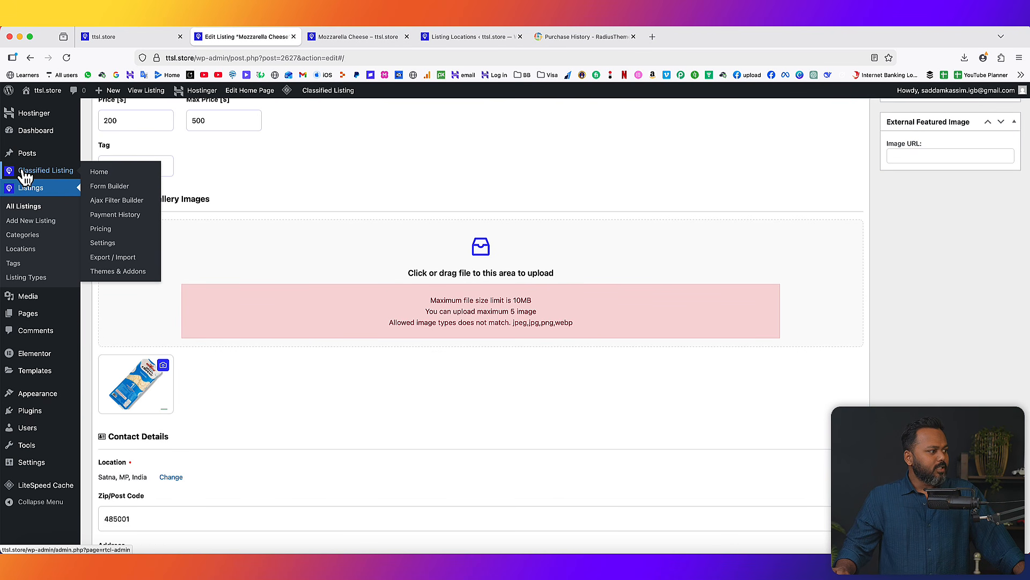
{"action": "left_click", "coordinate": [112, 230]}
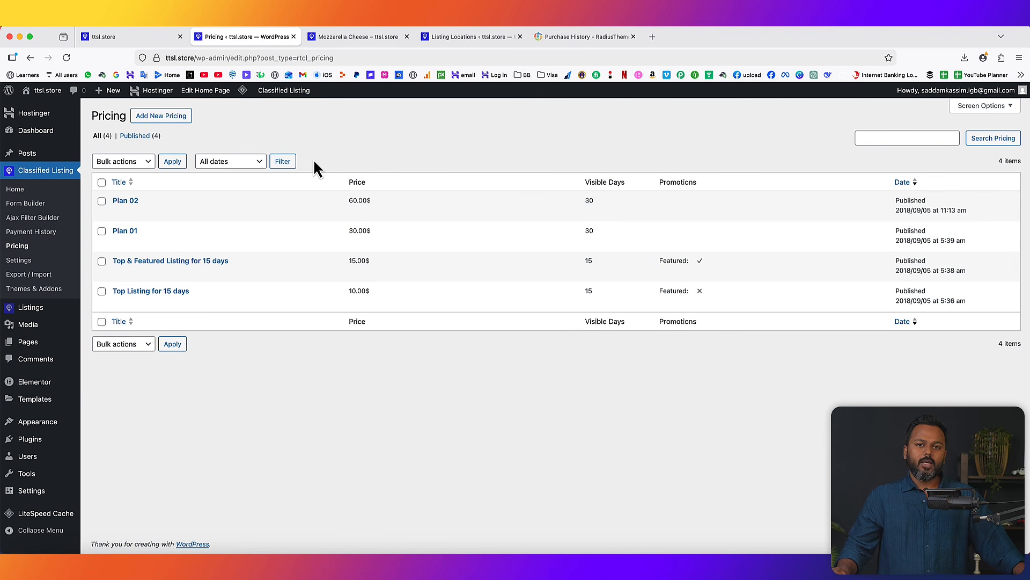
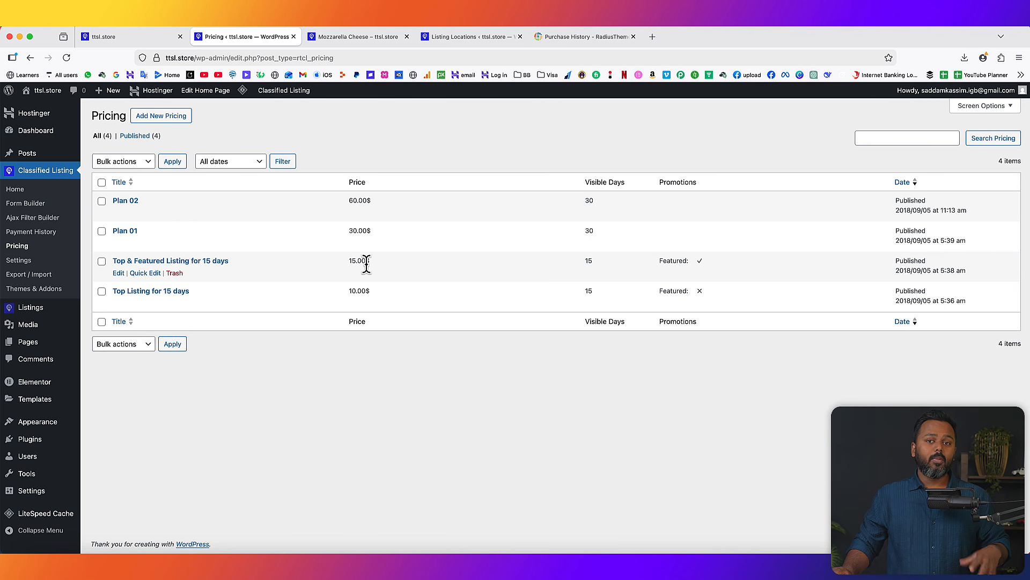
{"action": "left_click", "coordinate": [164, 118]}
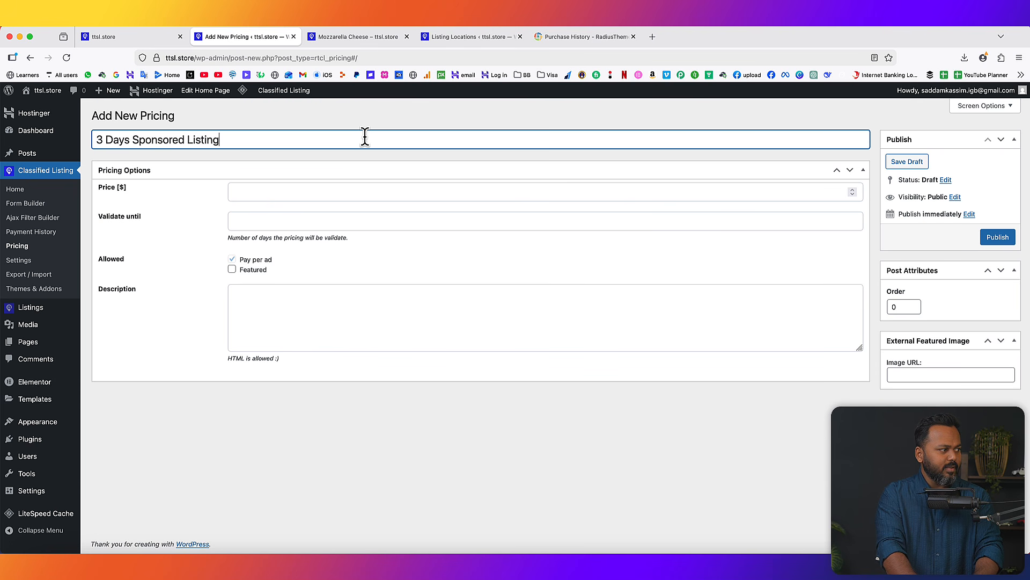
{"action": "left_click", "coordinate": [366, 192]}
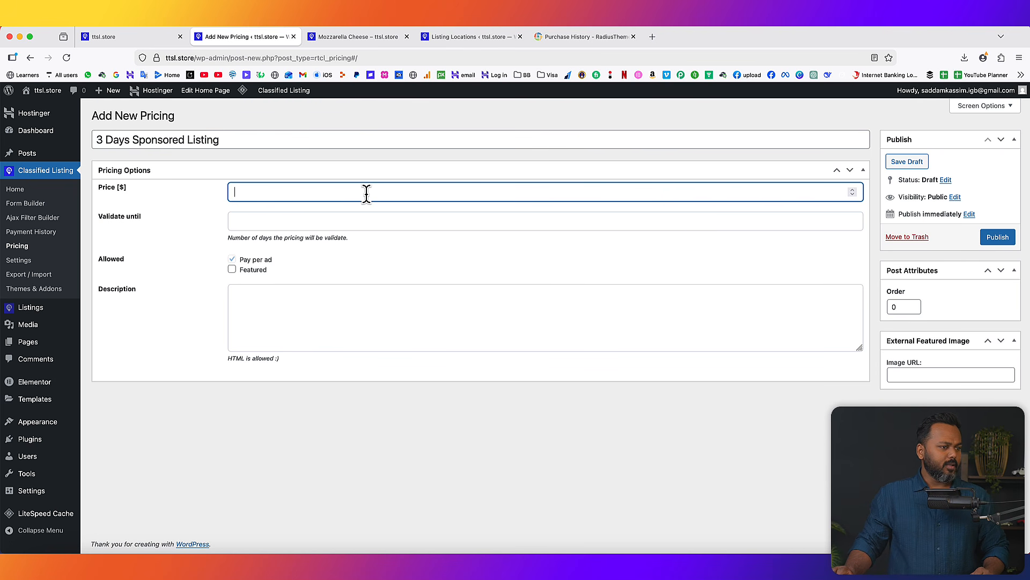
{"action": "type", "text": "300"}
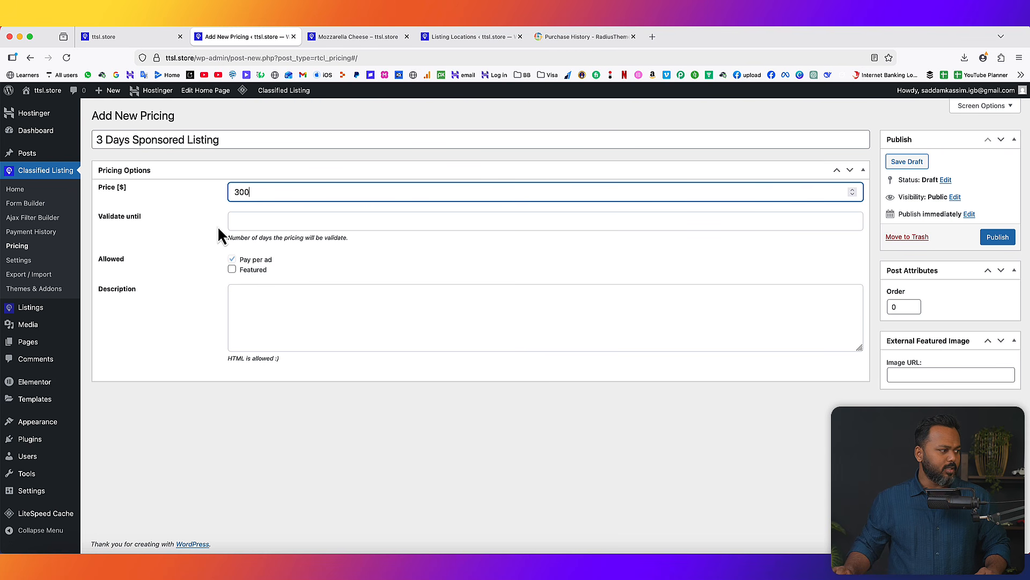
{"action": "left_click", "coordinate": [248, 220]}
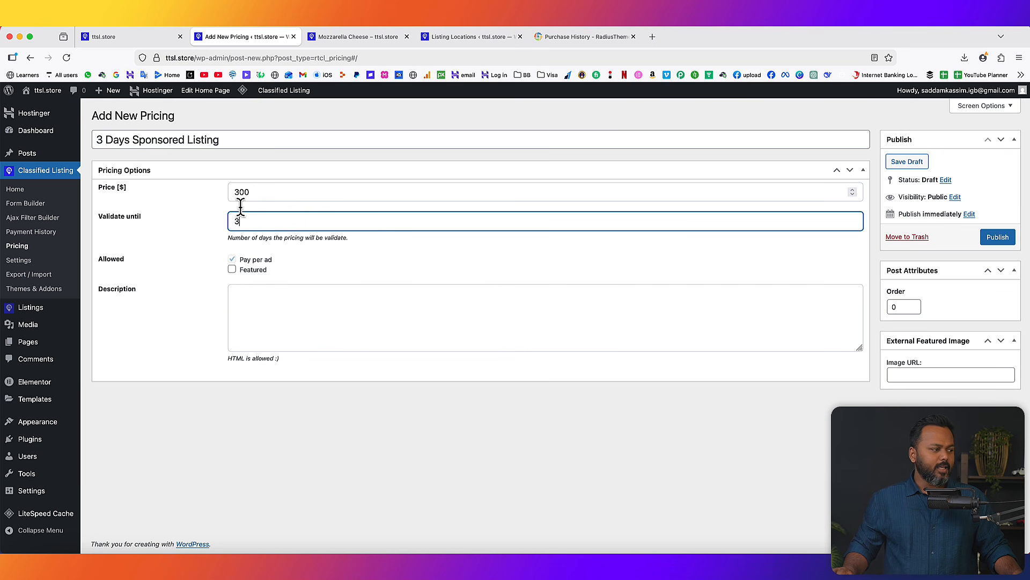
Allow the Featured promotion on the pricing plan, publish it and go back to the list of pricing plans
{"action": "left_click", "coordinate": [232, 271]}
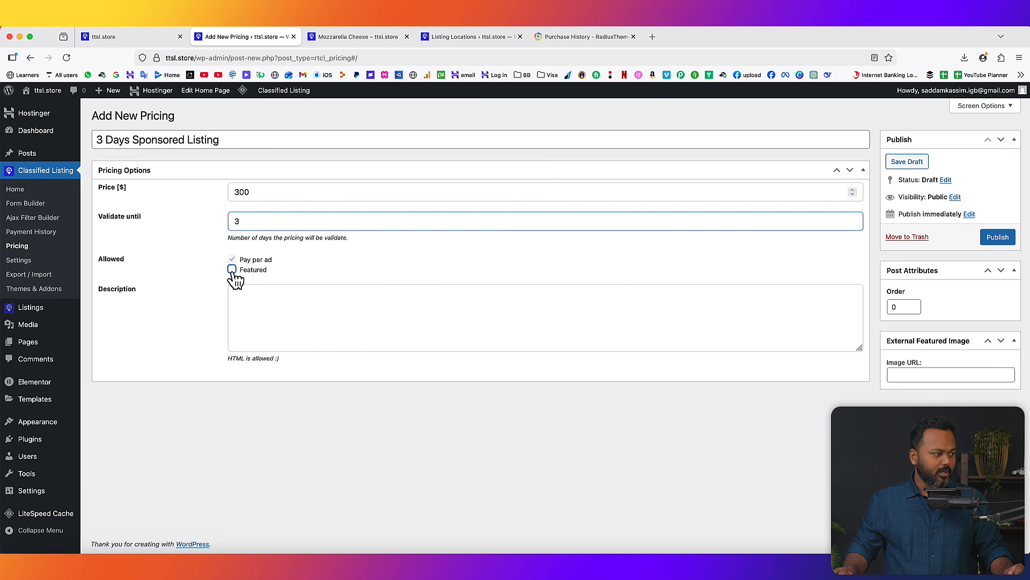
{"action": "left_click", "coordinate": [293, 300]}
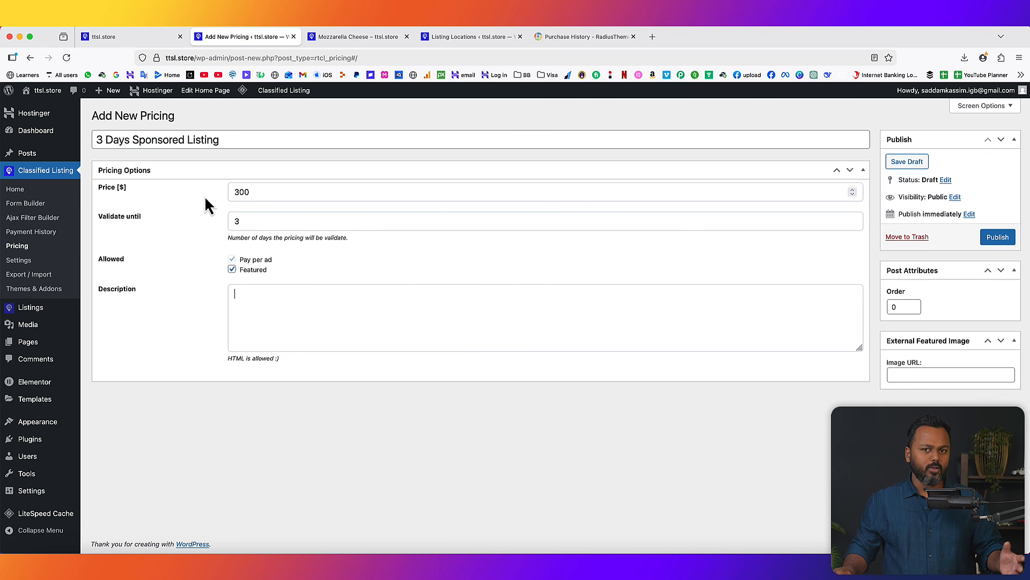
{"action": "left_click", "coordinate": [997, 240]}
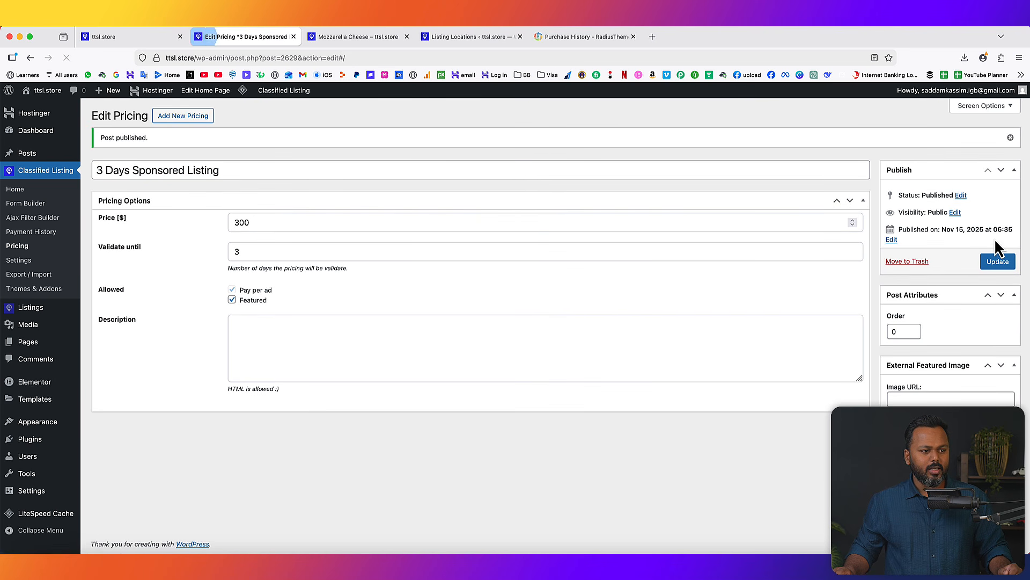
{"action": "left_click", "coordinate": [922, 400]}
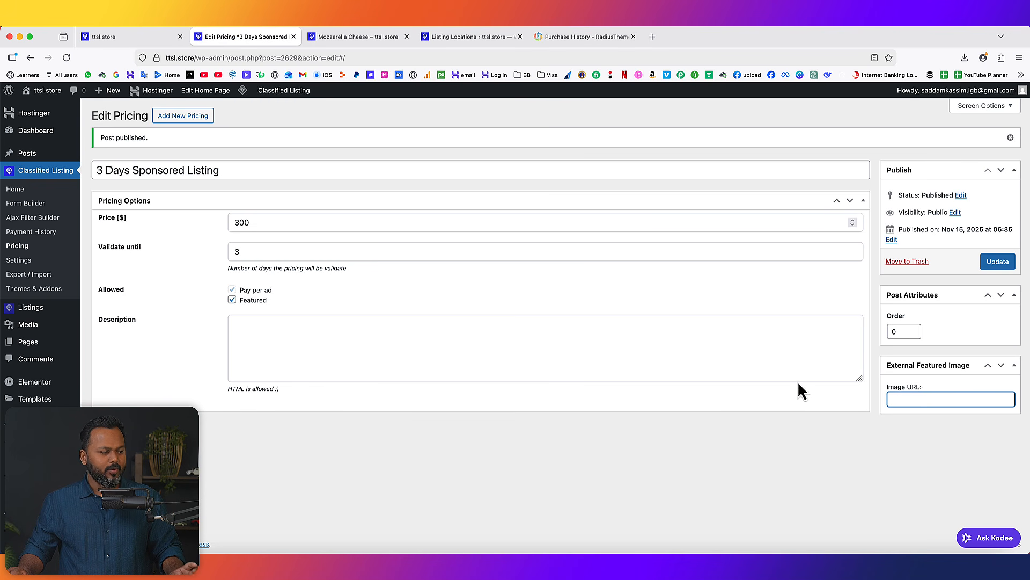
{"action": "left_click", "coordinate": [21, 246]}
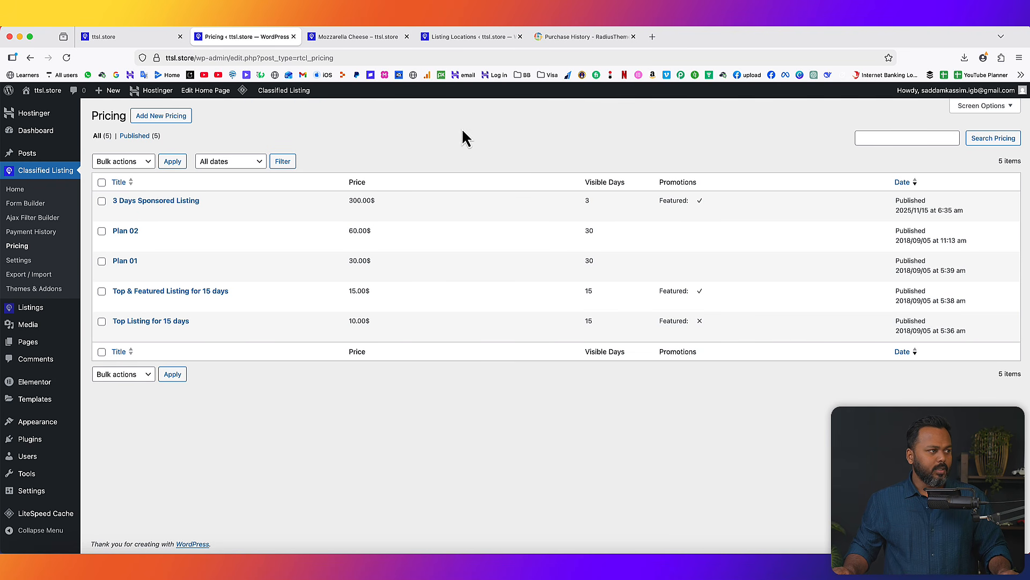
Edit the site's home page with Elementor and add Dairy Products to the Top Categories section
{"action": "left_click", "coordinate": [472, 37]}
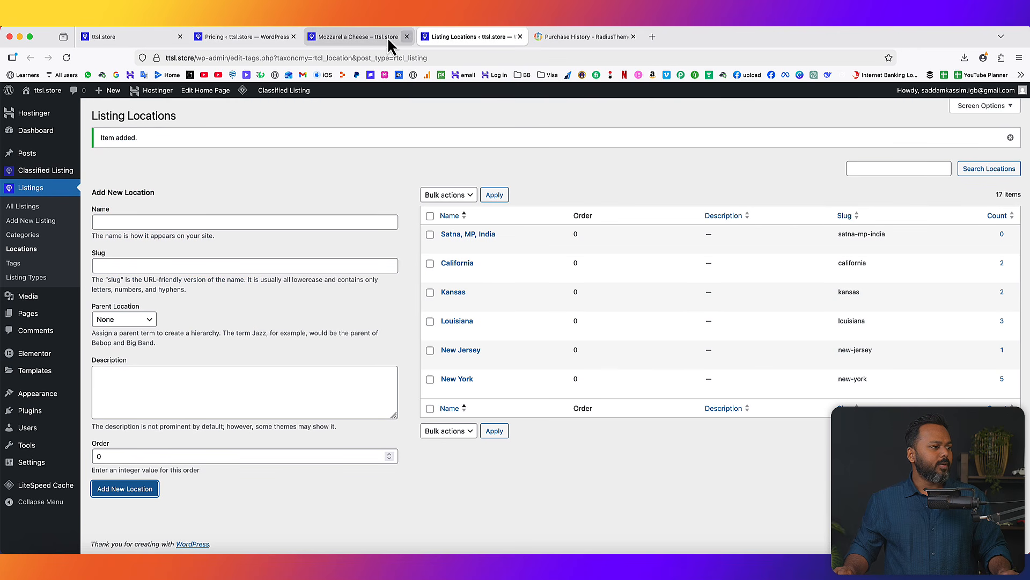
{"action": "left_click", "coordinate": [388, 37]}
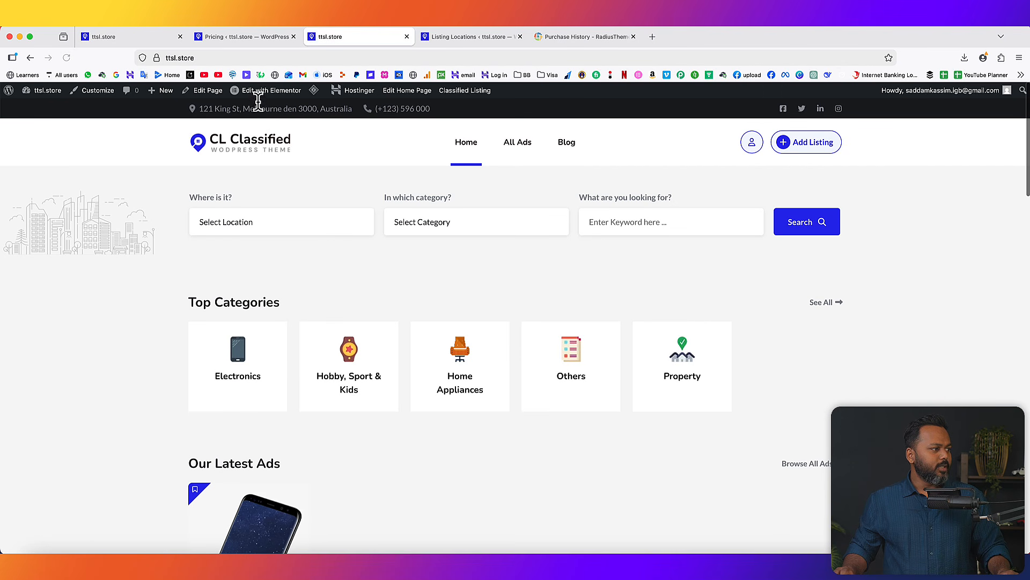
{"action": "left_click", "coordinate": [272, 97]}
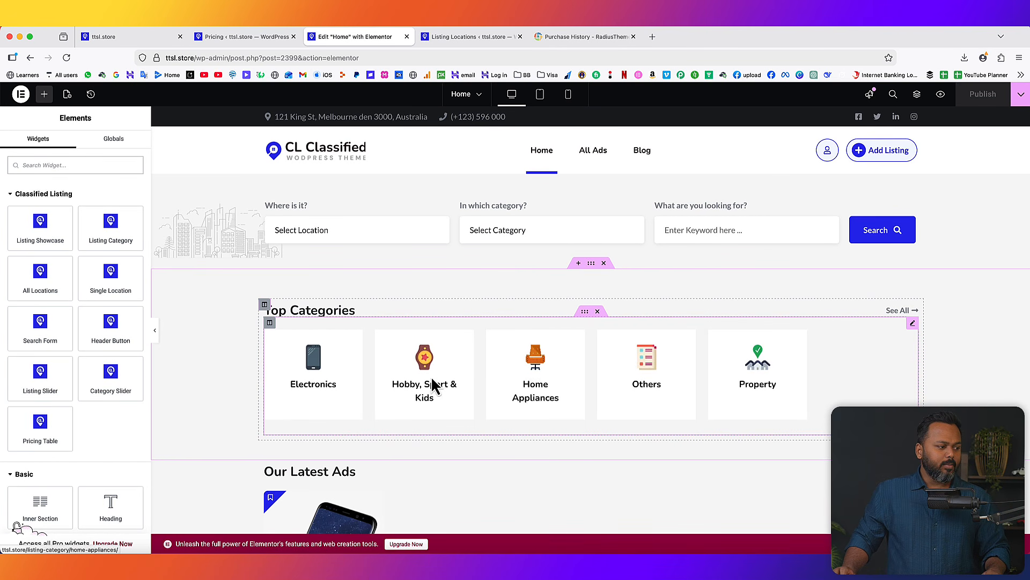
{"action": "left_click", "coordinate": [913, 324]}
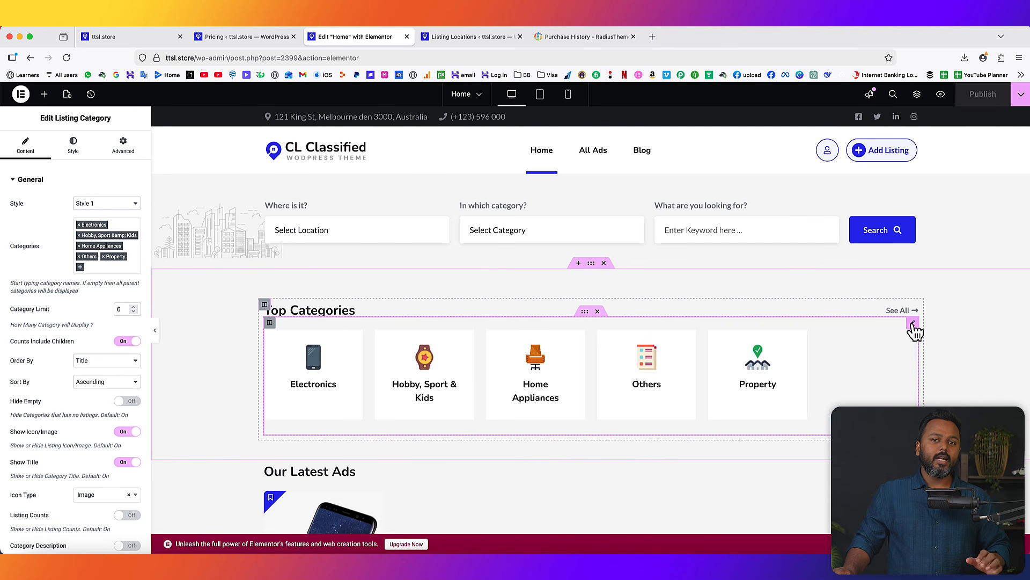
{"action": "left_click", "coordinate": [100, 267]}
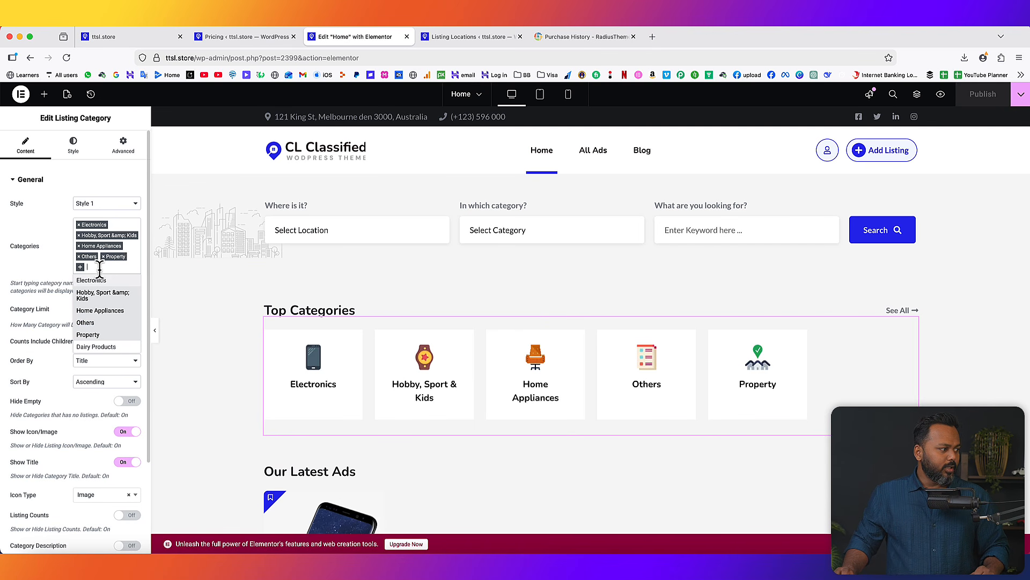
{"action": "left_click", "coordinate": [99, 347]}
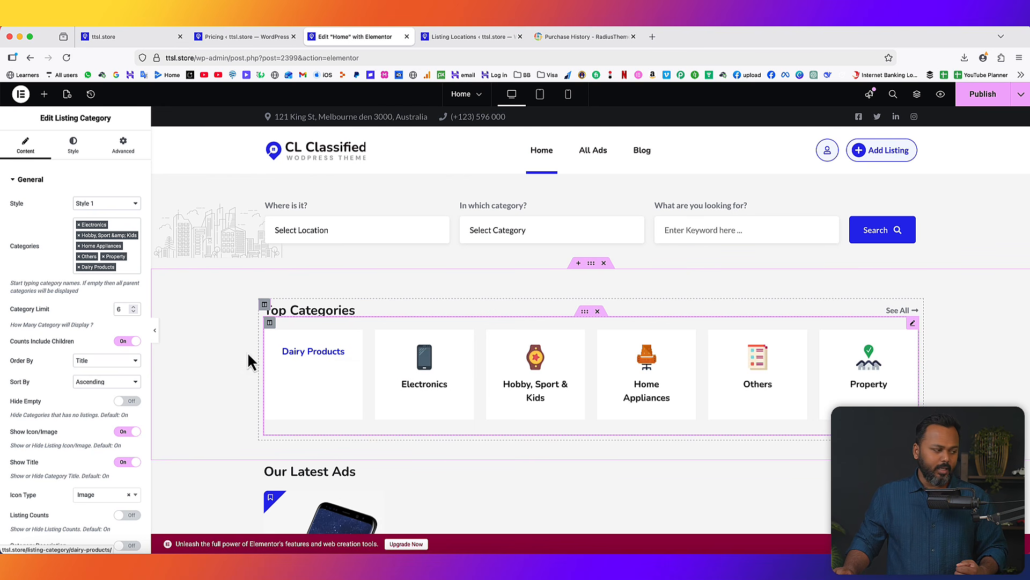
Add the Cheese category to the listing showcase in the home page's Our Latest Ads section
{"action": "scroll", "coordinate": [696, 400], "scroll_direction": "down", "scroll_amount": 5}
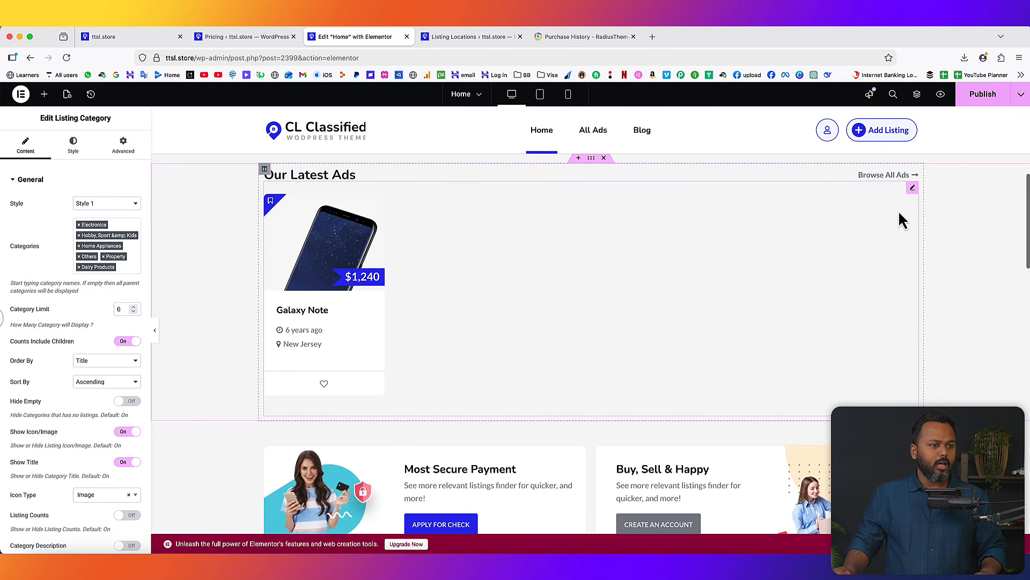
{"action": "left_click", "coordinate": [912, 193]}
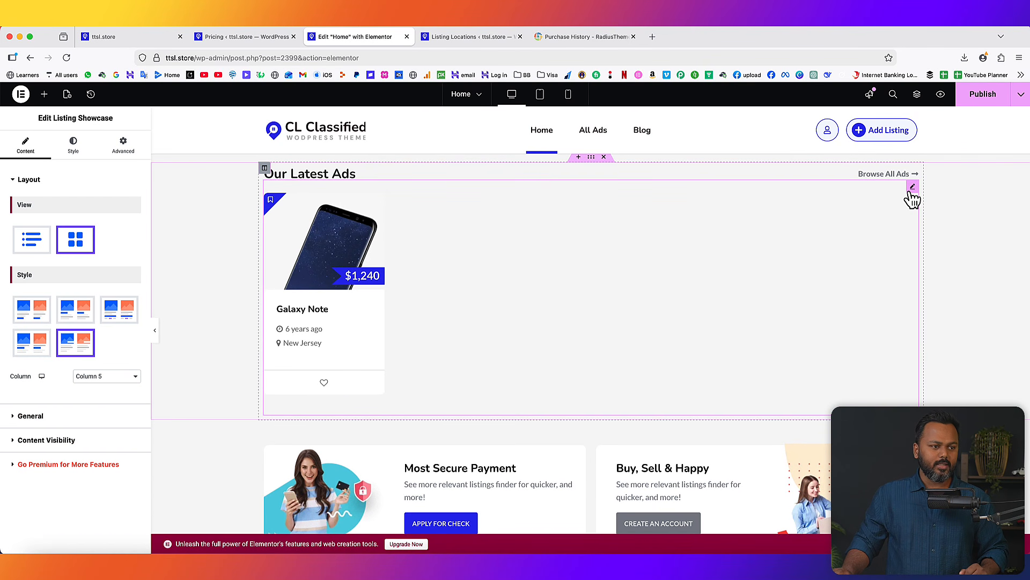
{"action": "left_click", "coordinate": [53, 420]}
{"action": "left_click", "coordinate": [51, 325]}
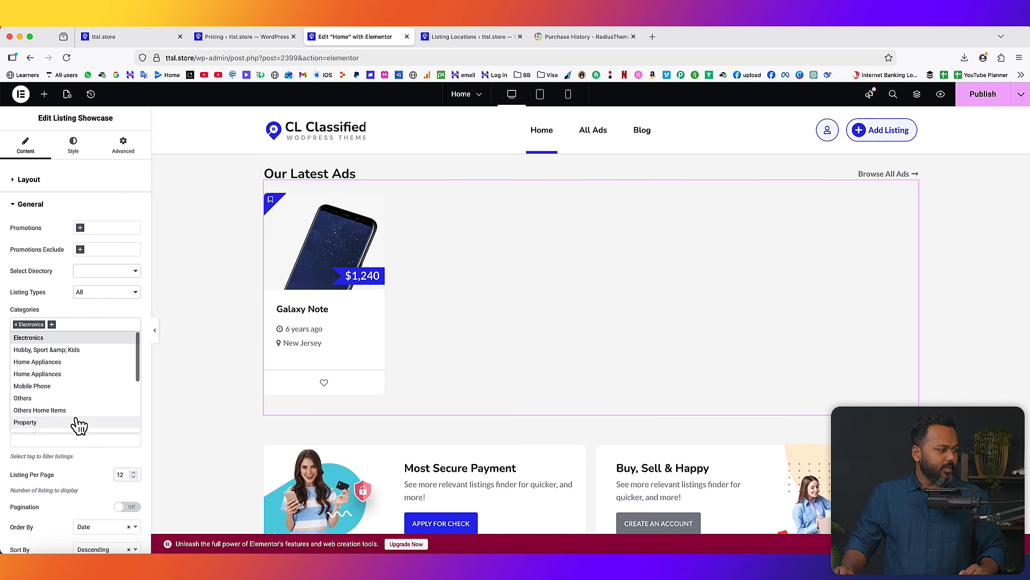
{"action": "scroll", "coordinate": [31, 424], "scroll_direction": "down", "scroll_amount": 8}
{"action": "left_click", "coordinate": [27, 426]}
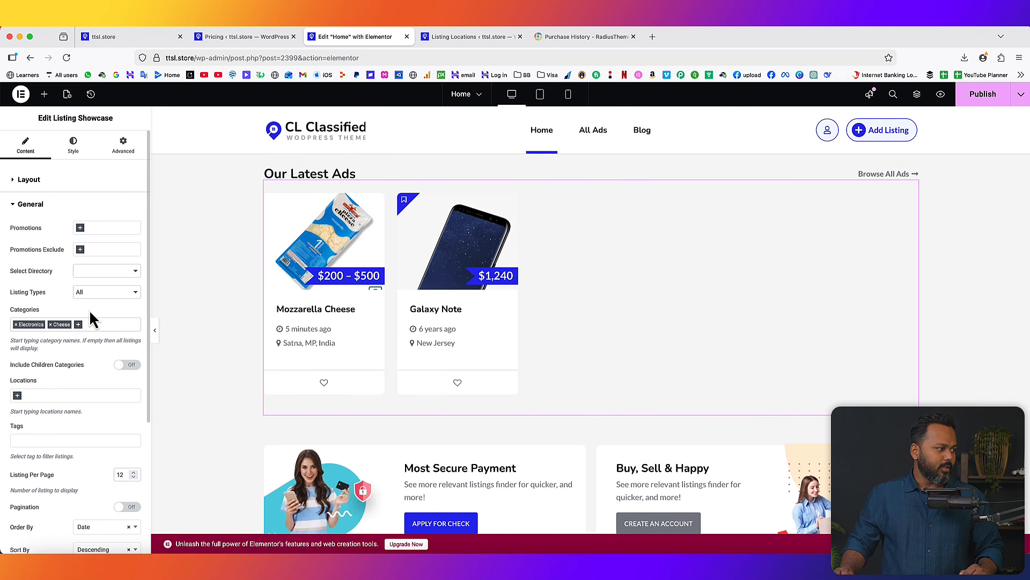
Publish the home page changes and view the live page down to Our Latest Ads
{"action": "left_click", "coordinate": [1021, 94]}
{"action": "left_click", "coordinate": [975, 170]}
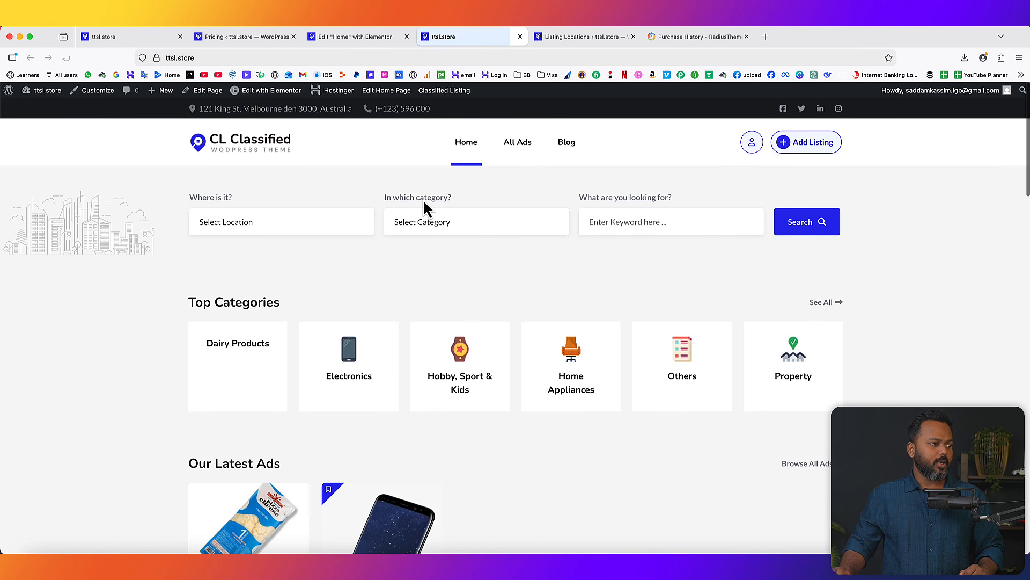
{"action": "scroll", "coordinate": [230, 312], "scroll_direction": "down", "scroll_amount": 5}
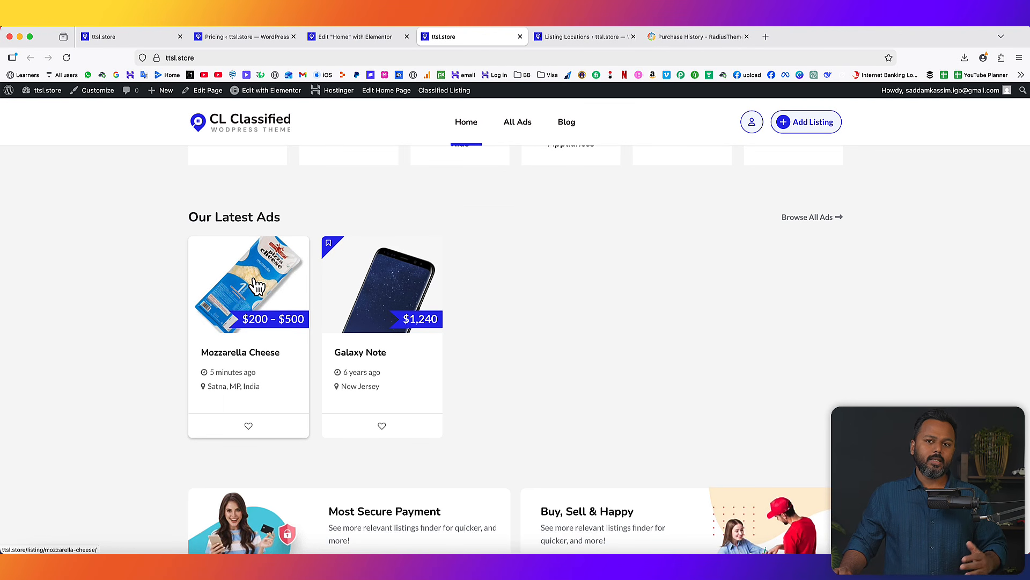
Open the Mozzarella Cheese ad from the live home page and review its listing page
{"action": "left_click", "coordinate": [257, 286]}
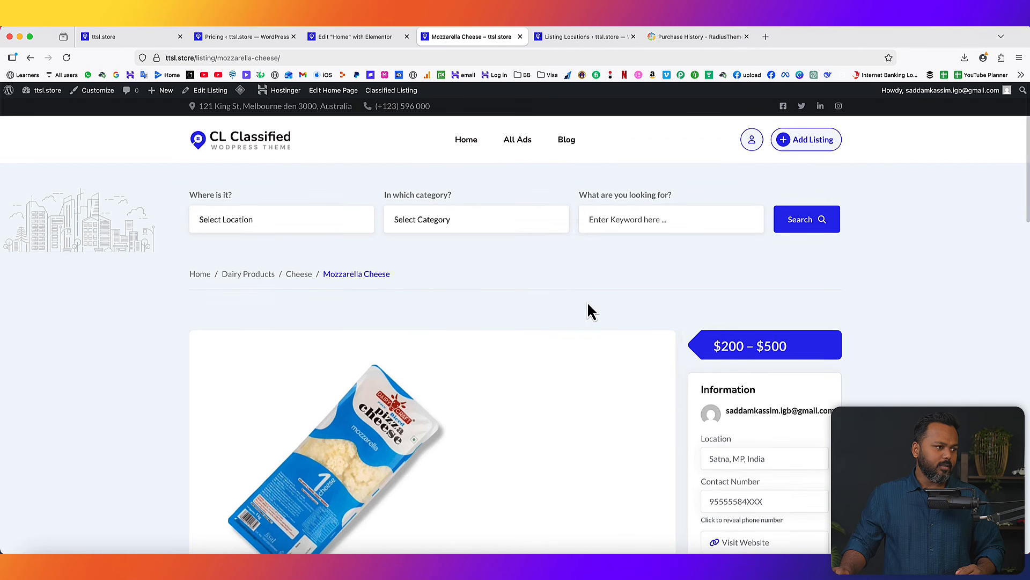
{"action": "scroll", "coordinate": [588, 308], "scroll_direction": "down", "scroll_amount": 3}
{"action": "scroll", "coordinate": [589, 310], "scroll_direction": "down", "scroll_amount": 2}
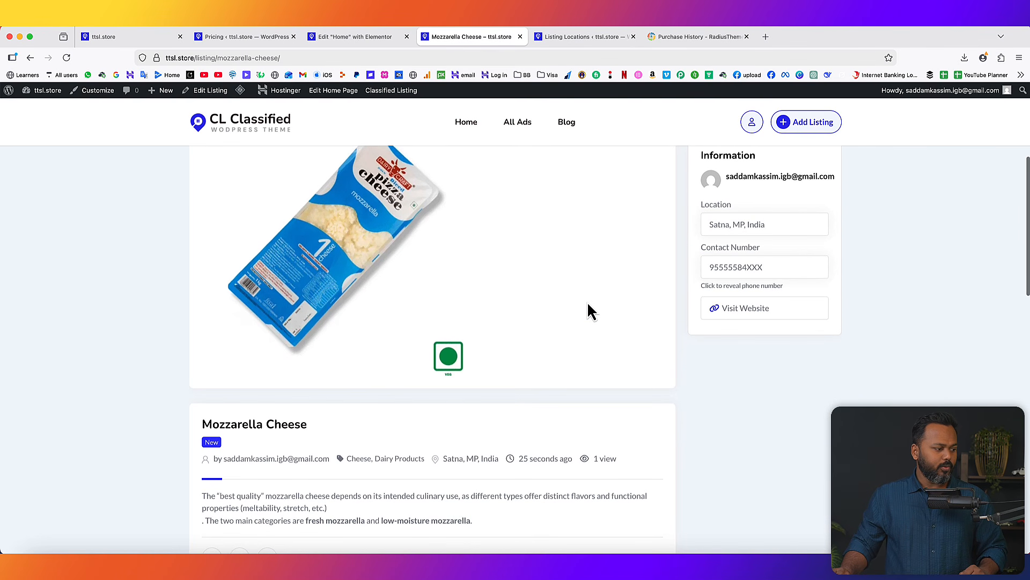
{"action": "scroll", "coordinate": [589, 311], "scroll_direction": "up", "scroll_amount": 4}
{"action": "scroll", "coordinate": [588, 301], "scroll_direction": "up", "scroll_amount": 1}
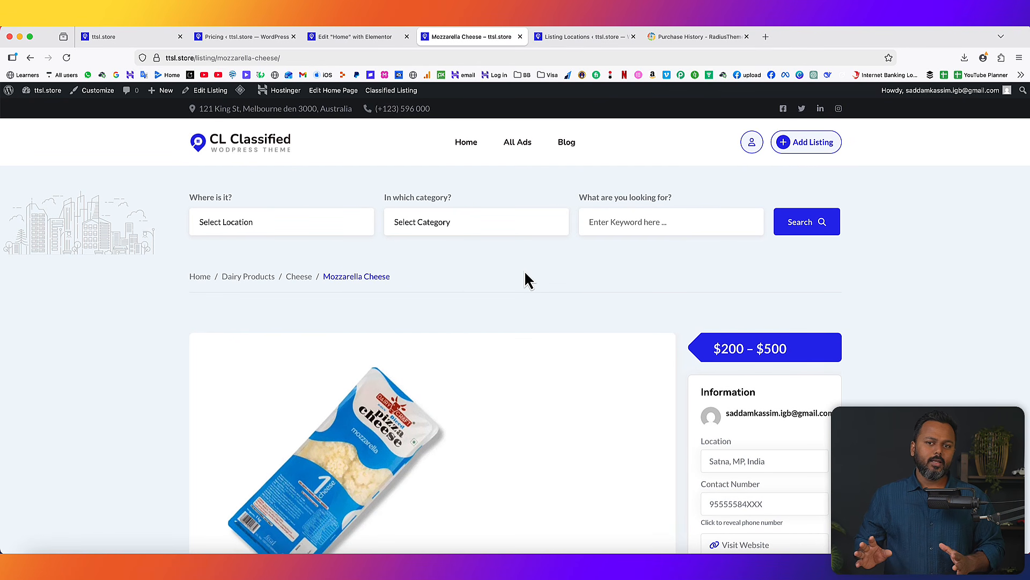
Tidy the open browser tabs, closing the page editor and keeping the site's home page and the pricing list
{"action": "left_click", "coordinate": [226, 37]}
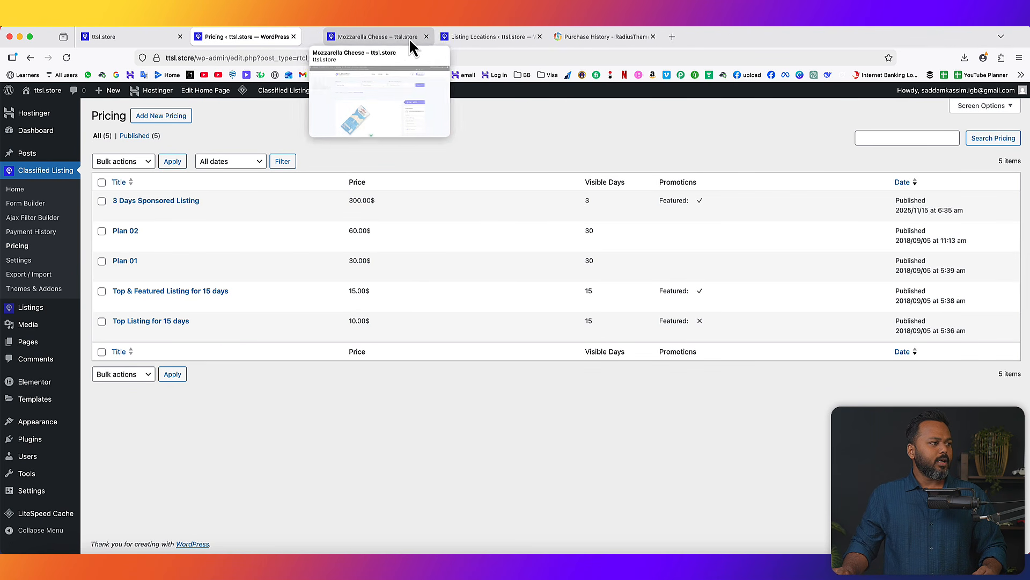
{"action": "left_click", "coordinate": [407, 36]}
{"action": "left_click", "coordinate": [381, 38]}
{"action": "left_click", "coordinate": [238, 157]}
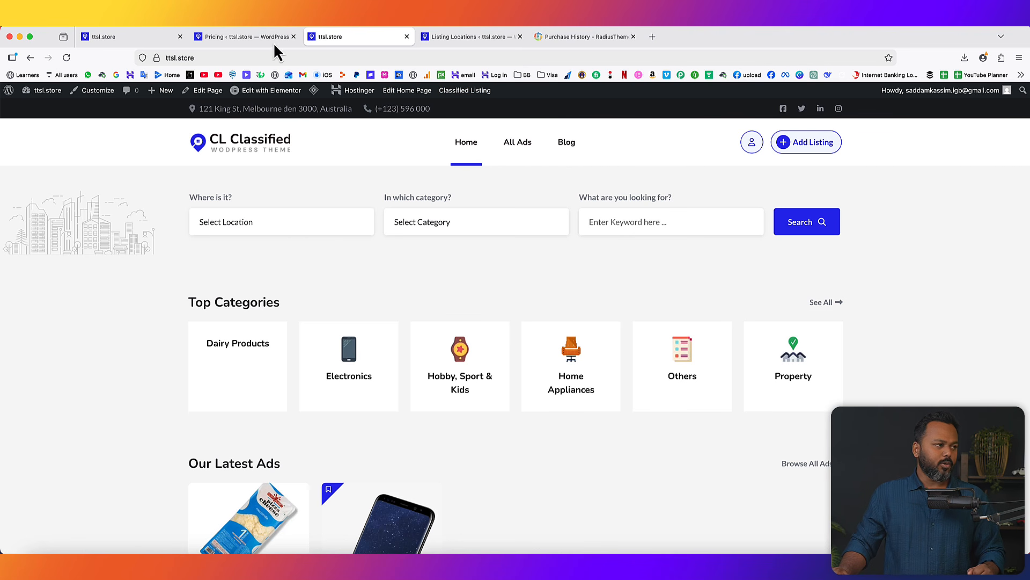
{"action": "left_click", "coordinate": [217, 34]}
{"action": "left_click", "coordinate": [180, 36]}
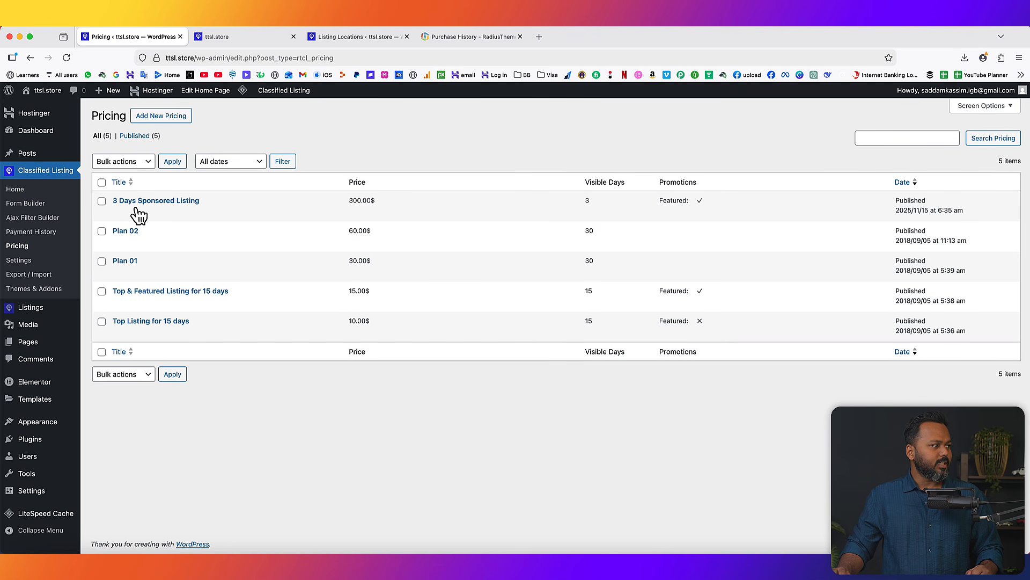
Open the theme customizer's Header settings and select the header layout
{"action": "mouse_move", "coordinate": [65, 424]}
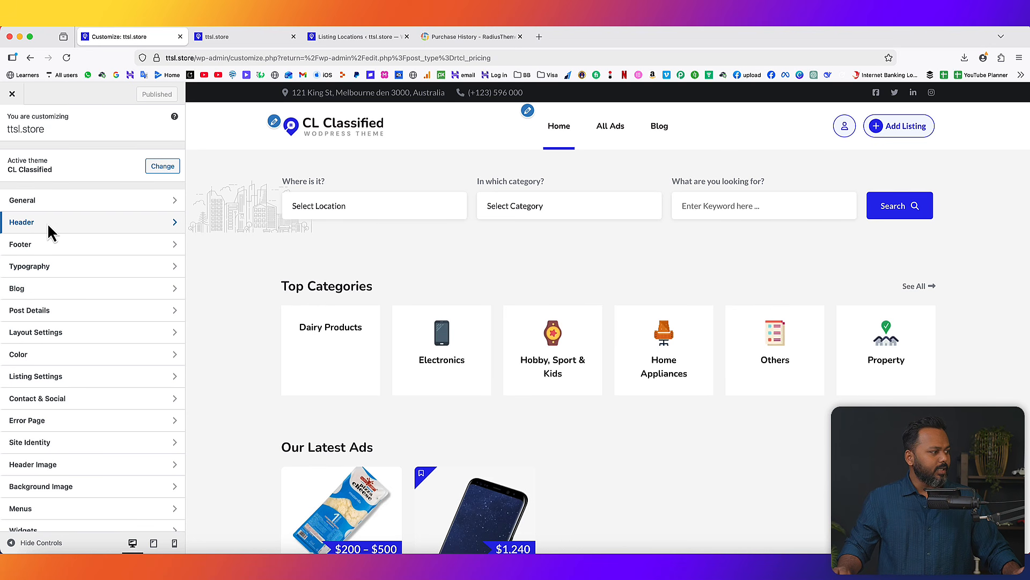
{"action": "left_click", "coordinate": [100, 222]}
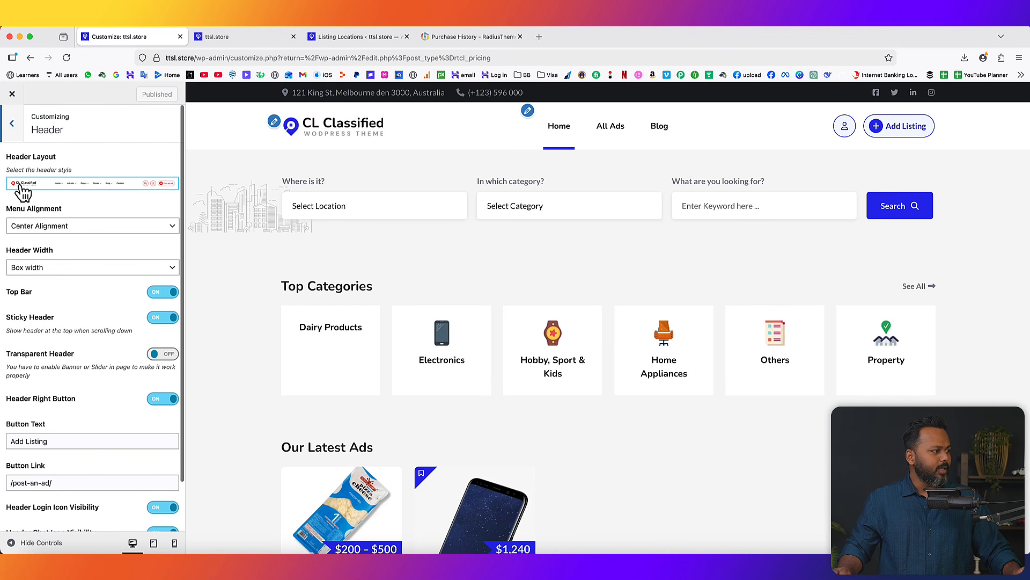
{"action": "left_click", "coordinate": [102, 191]}
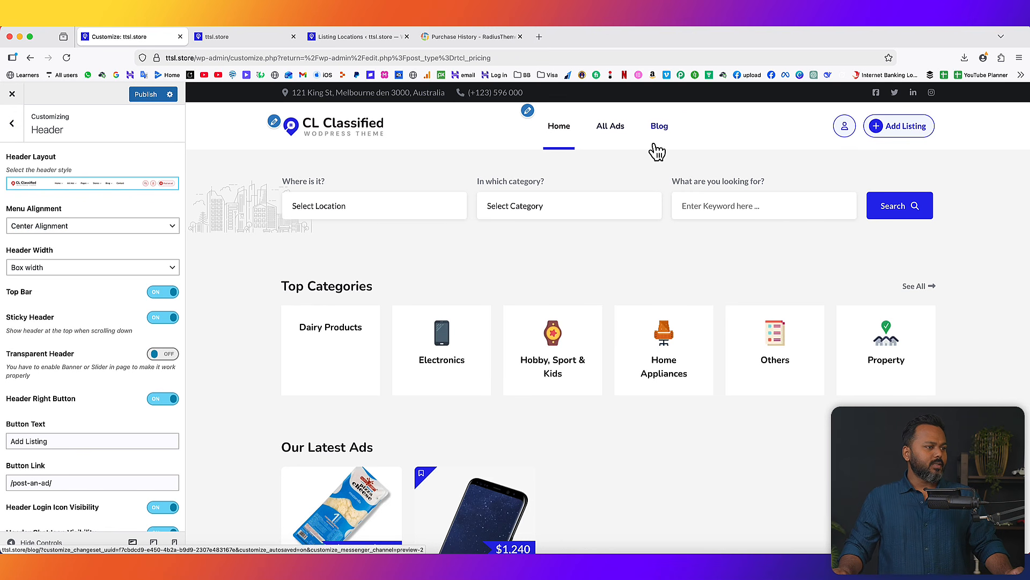
Try the Fullwidth header width in the preview and set it back to Box width
{"action": "left_click", "coordinate": [76, 269]}
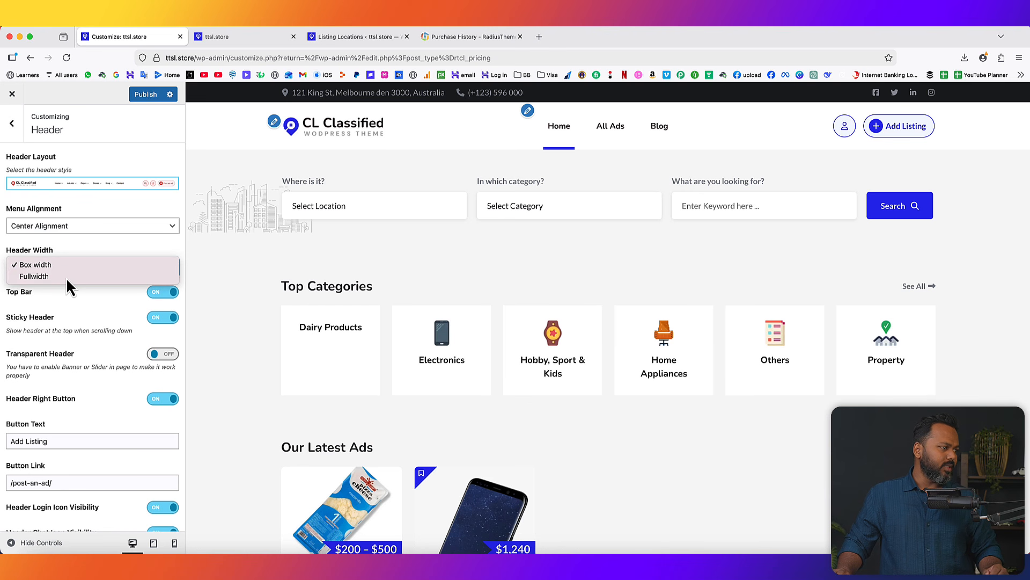
{"action": "left_click", "coordinate": [66, 277]}
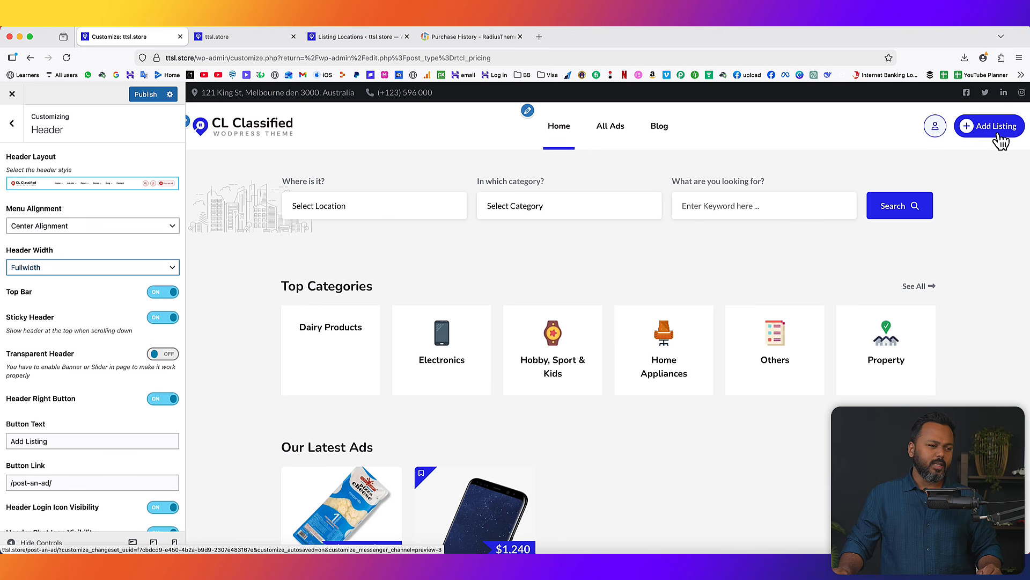
{"action": "left_click", "coordinate": [47, 267]}
{"action": "left_click", "coordinate": [37, 253]}
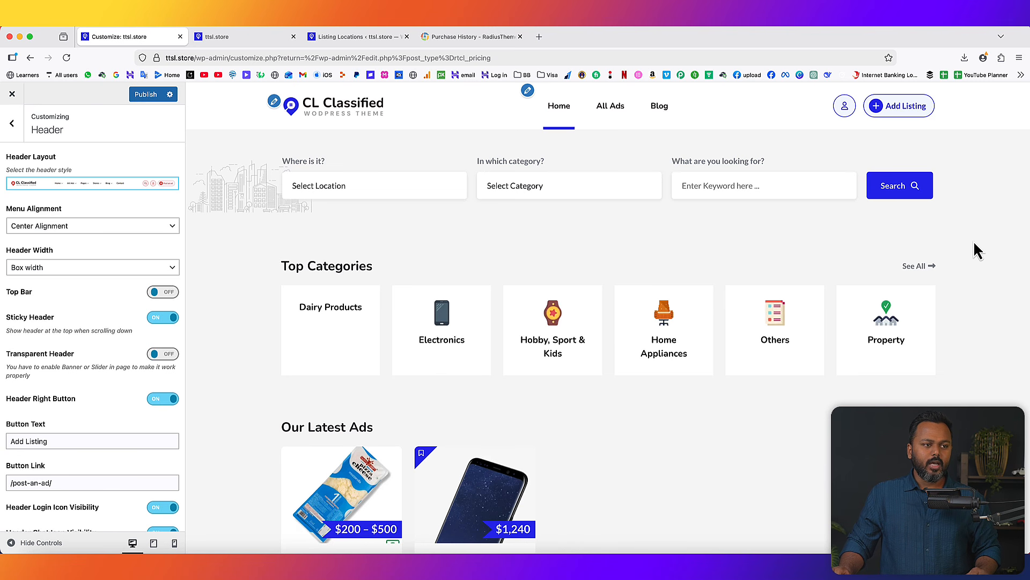
Turn off the header's top bar and check how the sticky header behaves down the home page preview
{"action": "scroll", "coordinate": [973, 248], "scroll_direction": "down", "scroll_amount": 3}
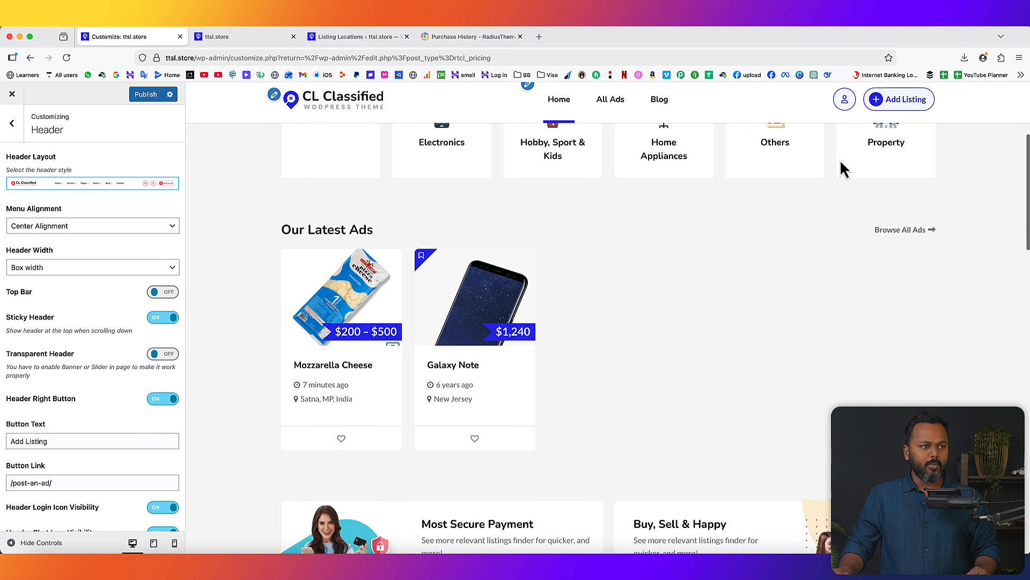
{"action": "scroll", "coordinate": [953, 214], "scroll_direction": "down", "scroll_amount": 3}
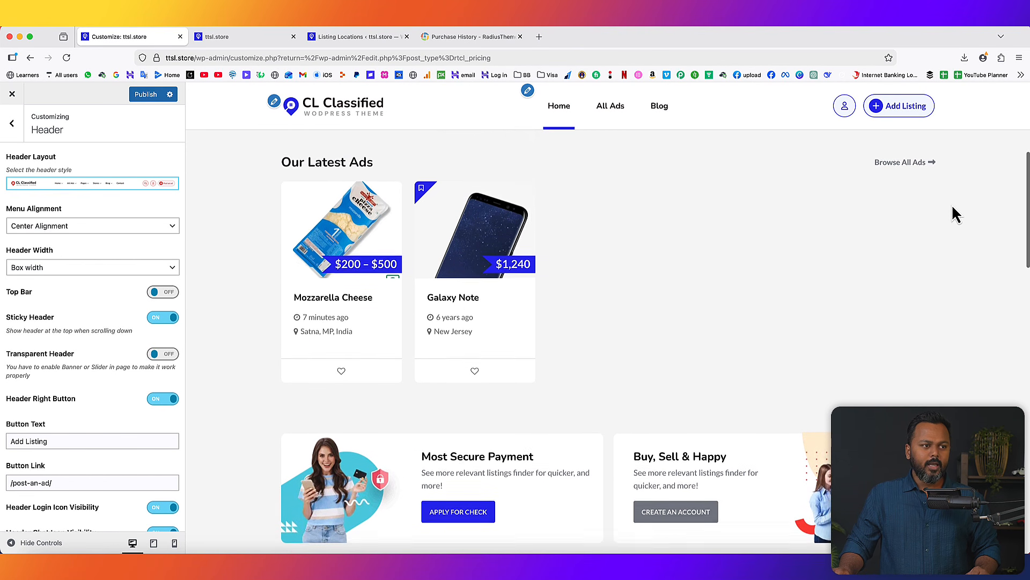
{"action": "scroll", "coordinate": [953, 214], "scroll_direction": "up", "scroll_amount": 8}
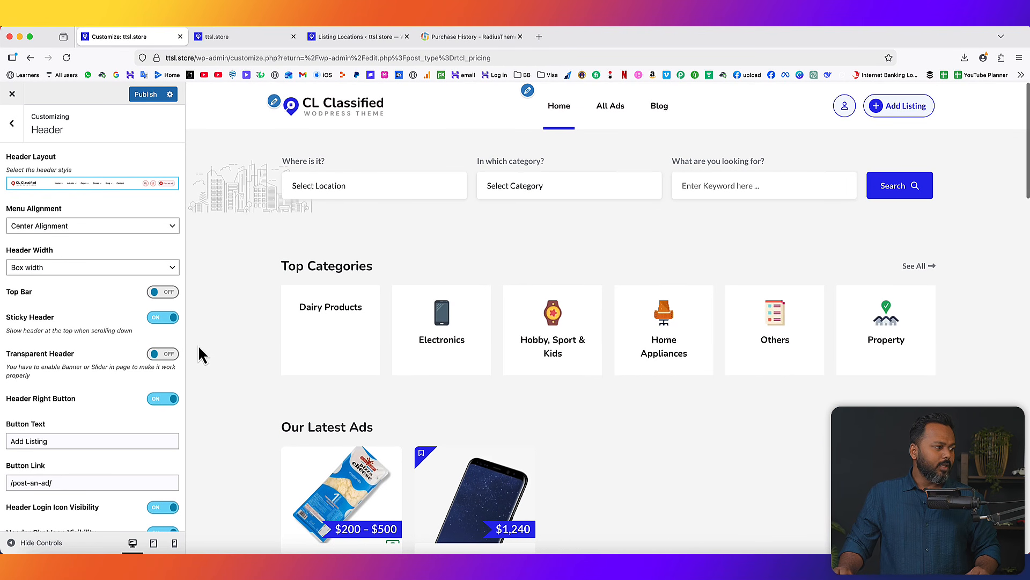
Try the header with Sticky Header turned off in the preview and turn the option back on
{"action": "left_click", "coordinate": [161, 319]}
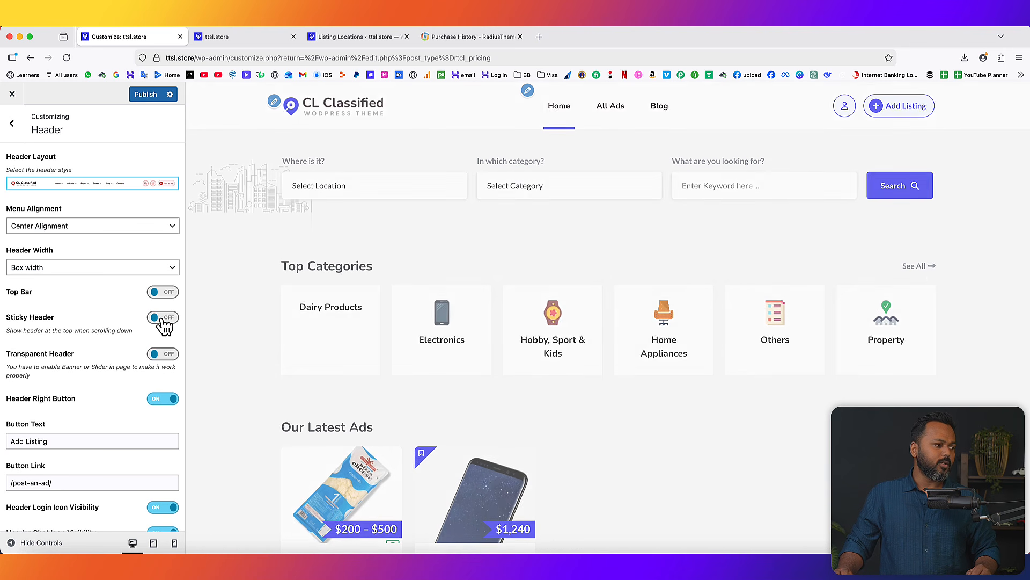
{"action": "scroll", "coordinate": [996, 248], "scroll_direction": "down", "scroll_amount": 10}
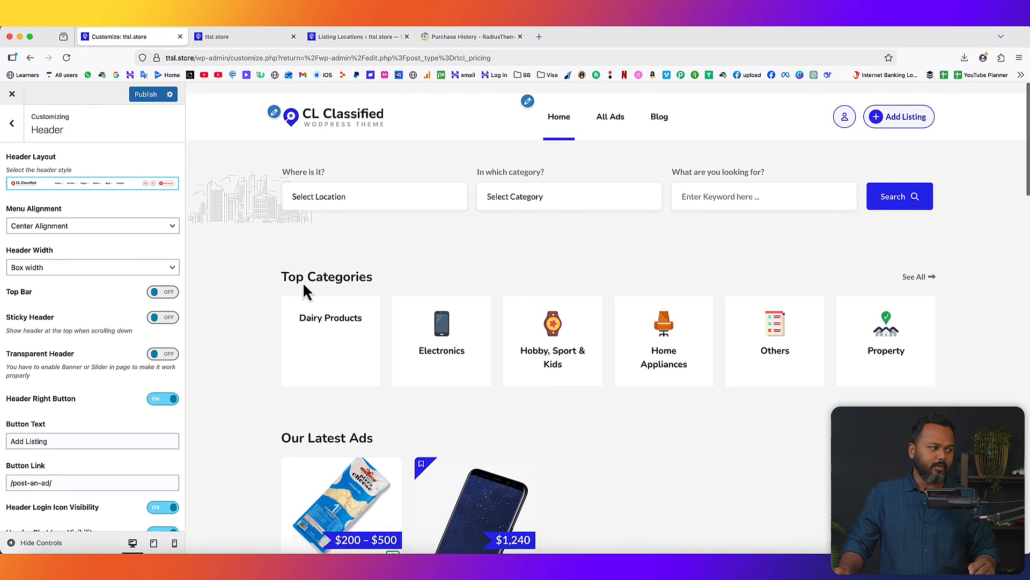
{"action": "left_click", "coordinate": [171, 319]}
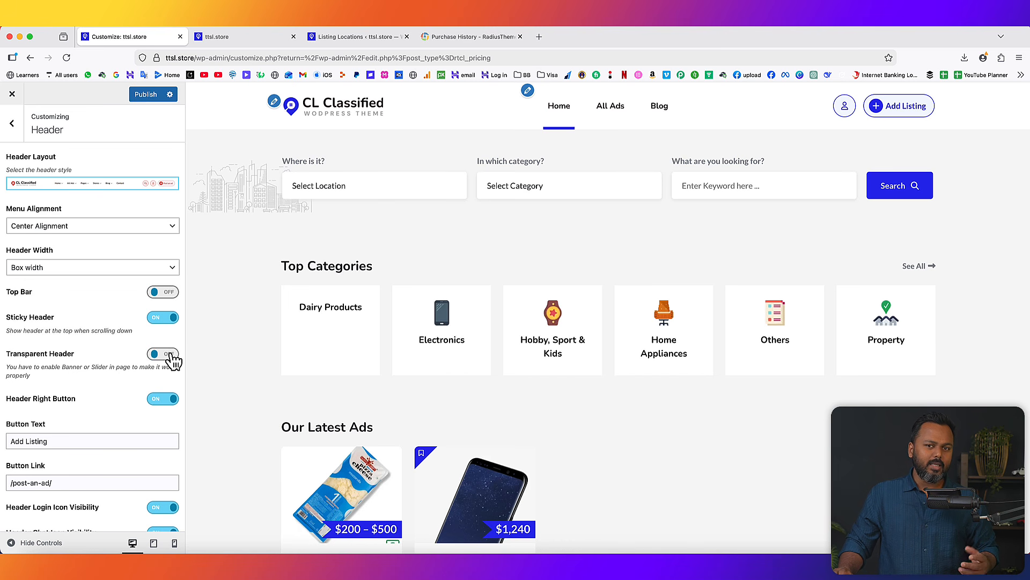
Keep the header right button enabled and set its button text to "Add Listing Now"
{"action": "scroll", "coordinate": [102, 398], "scroll_direction": "down", "scroll_amount": 1}
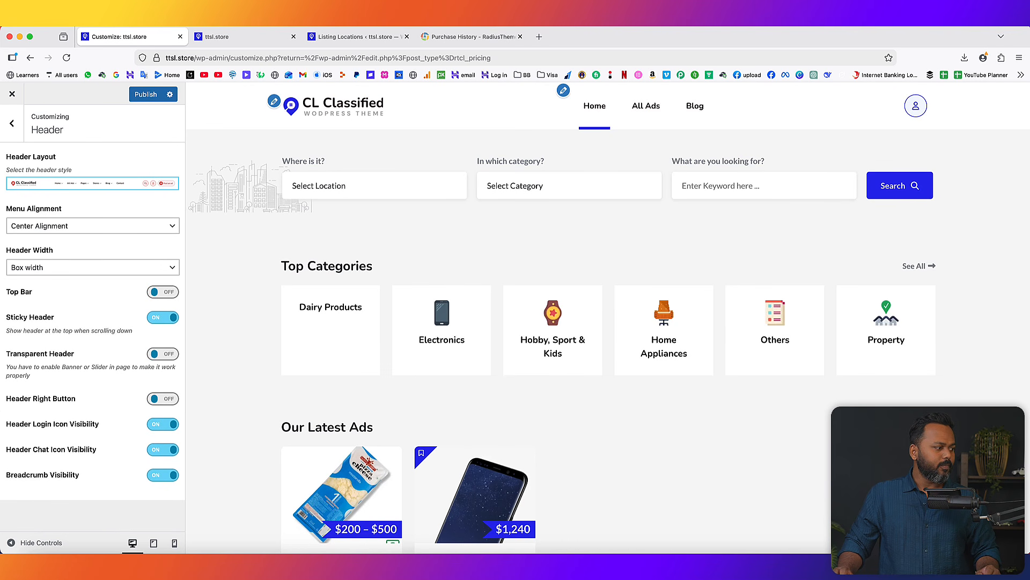
{"action": "left_click", "coordinate": [169, 400]}
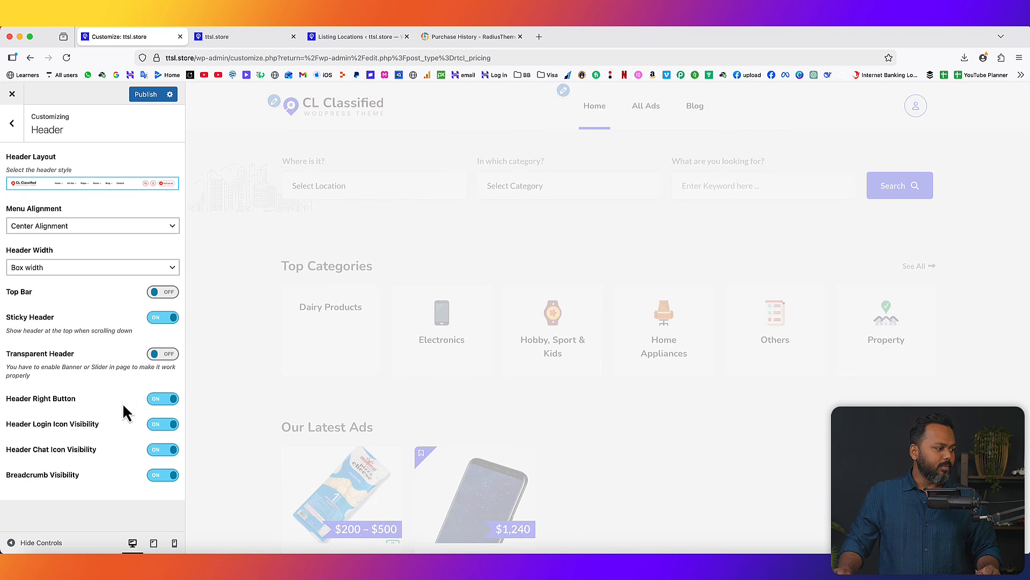
{"action": "scroll", "coordinate": [94, 407], "scroll_direction": "down", "scroll_amount": 2}
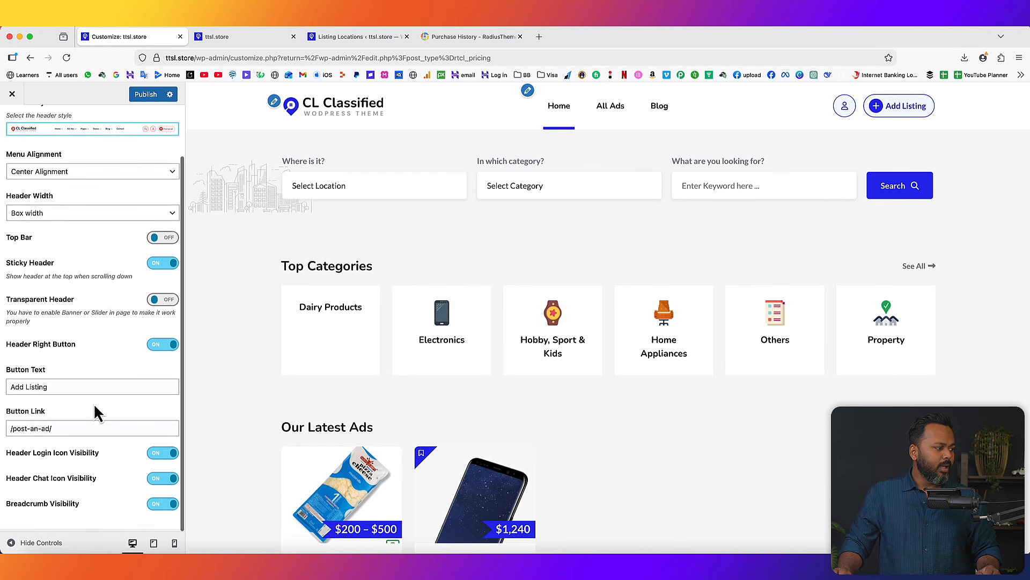
{"action": "left_click", "coordinate": [61, 389]}
{"action": "left_click_drag", "start_coordinate": [60, 389], "coordinate": [4, 398]}
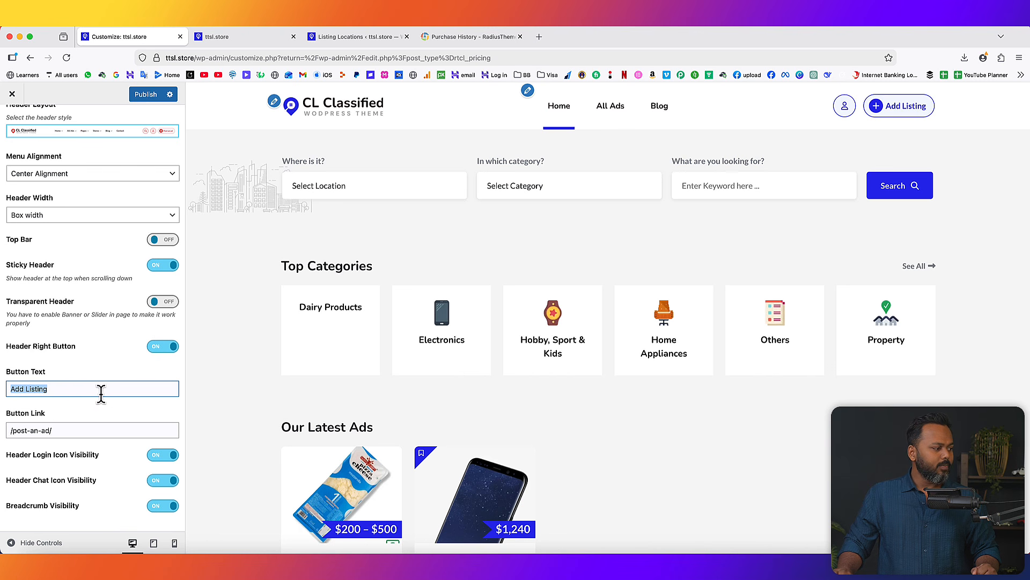
{"action": "left_click", "coordinate": [69, 388]}
{"action": "type", "text": "Now"}
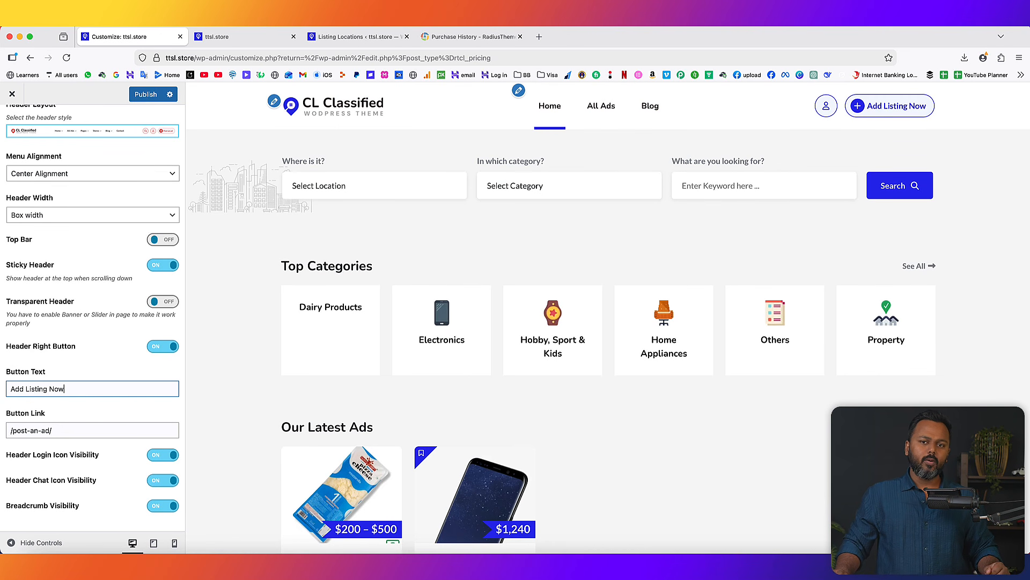
Review the header button's link and publish the header changes
{"action": "left_click_drag", "start_coordinate": [57, 430], "coordinate": [14, 430]}
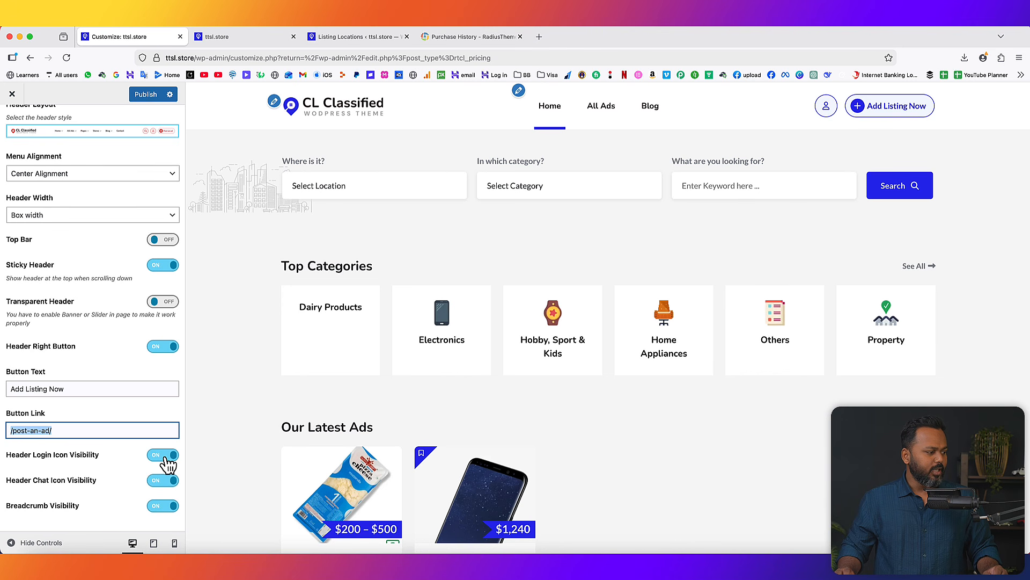
{"action": "scroll", "coordinate": [125, 327], "scroll_direction": "up", "scroll_amount": 2}
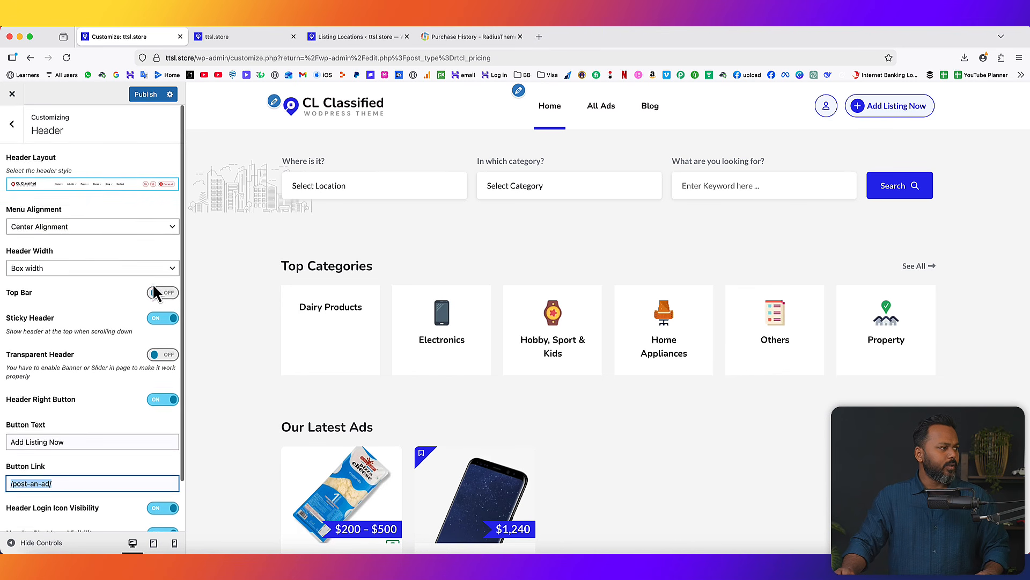
{"action": "left_click", "coordinate": [146, 95]}
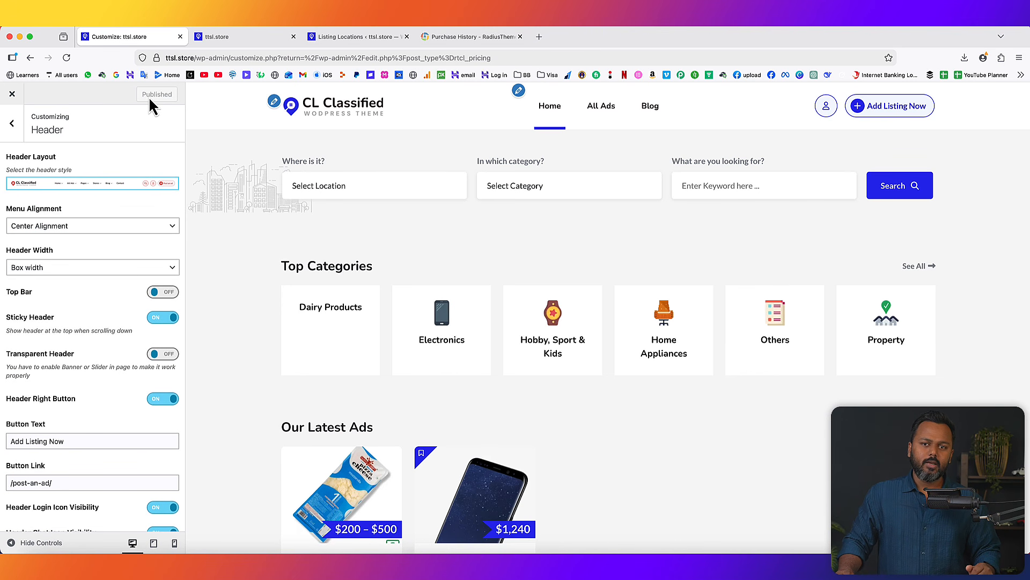
In the Footer settings, replace RadiusTheme in the copyright text with the site developer's full name
{"action": "left_click", "coordinate": [12, 126]}
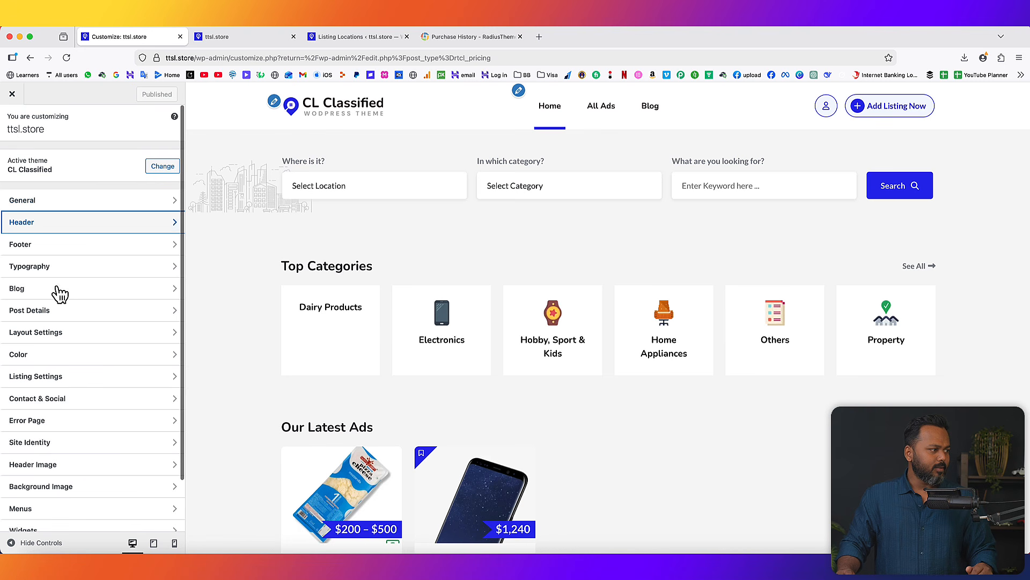
{"action": "left_click", "coordinate": [85, 245]}
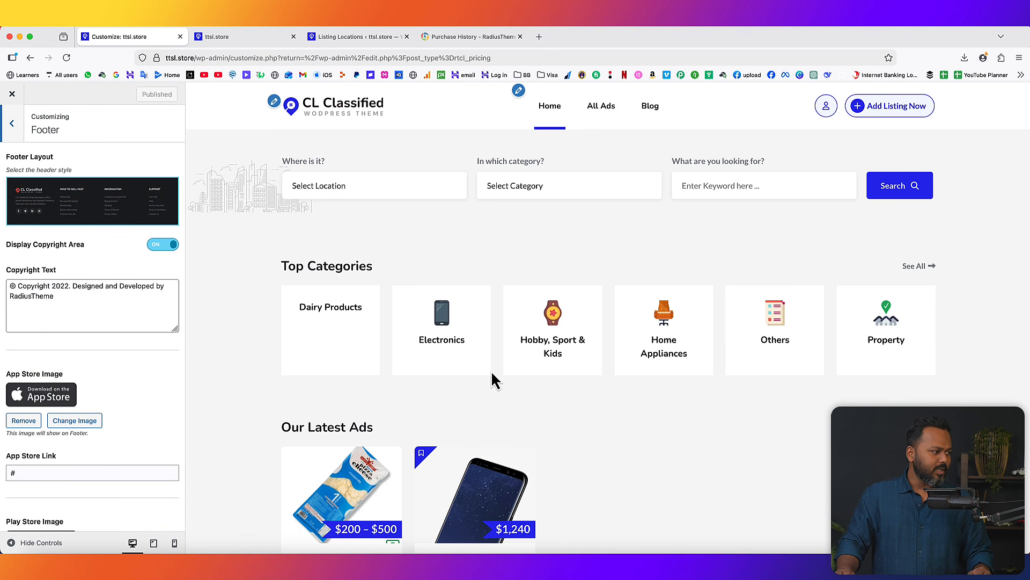
{"action": "scroll", "coordinate": [491, 373], "scroll_direction": "down", "scroll_amount": 10}
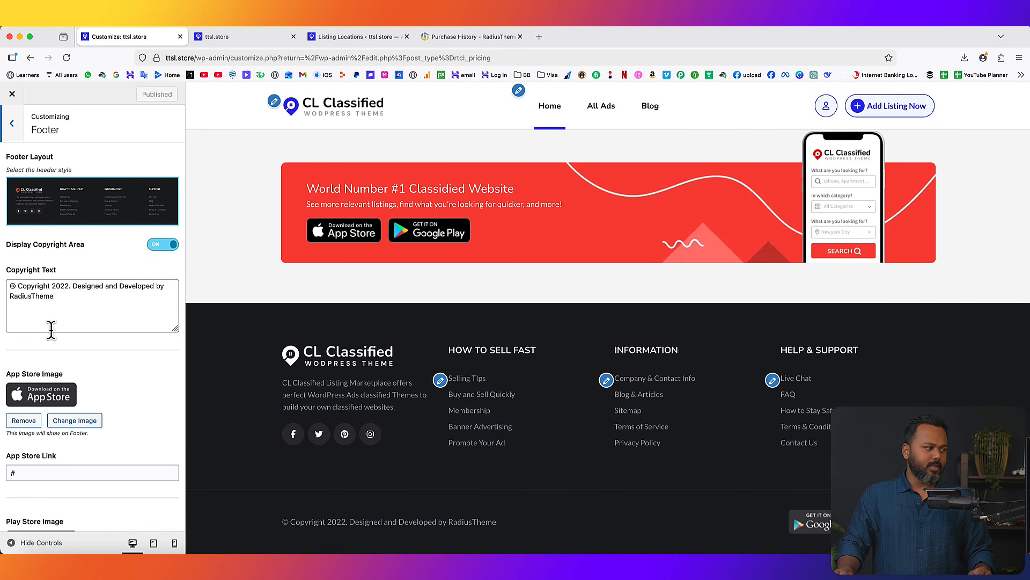
{"action": "double_click", "coordinate": [34, 296]}
{"action": "type", "text": "Saddam Kass"}
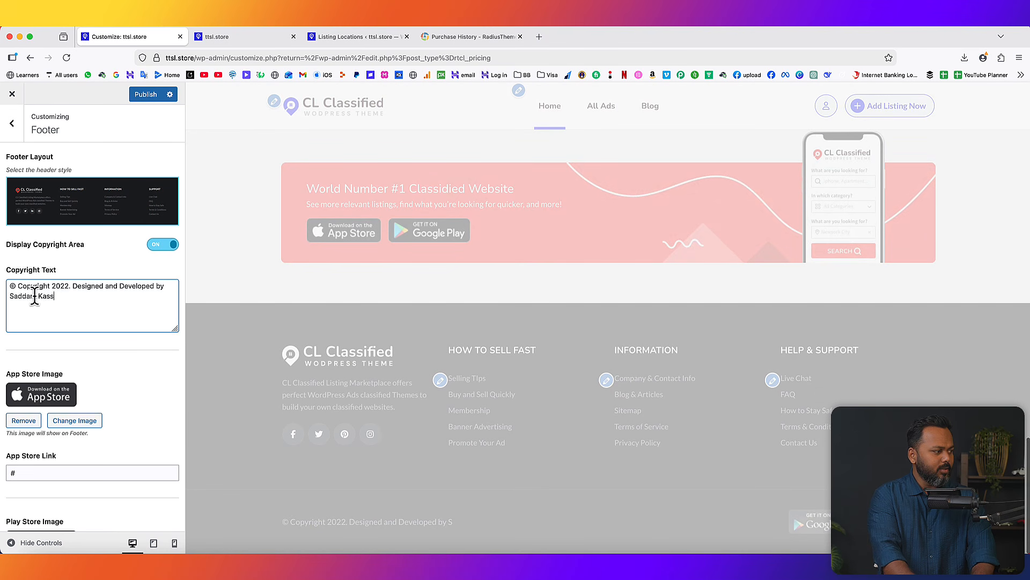
{"action": "type", "text": "im"}
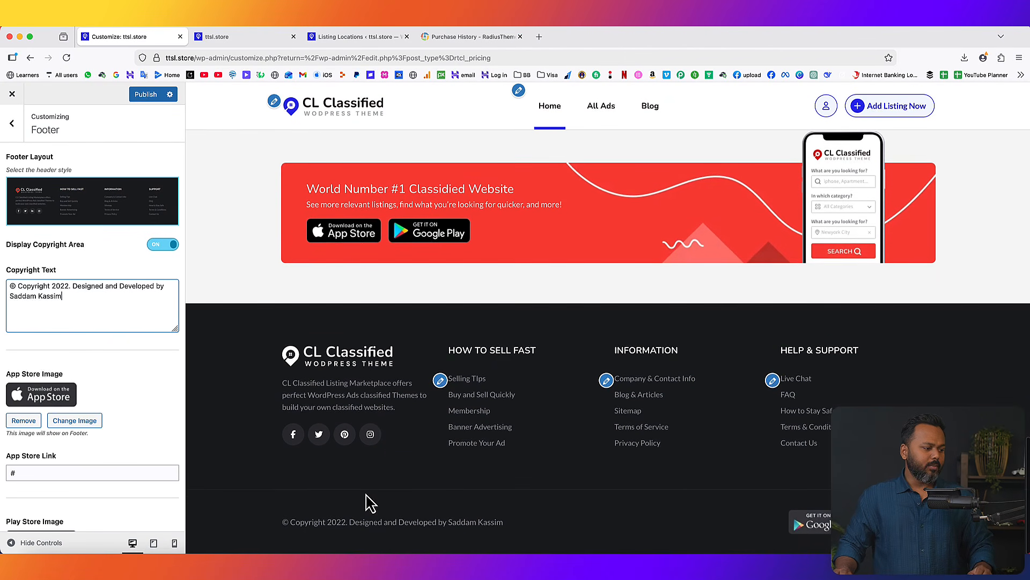
Set the year in the footer copyright text to 2025 and publish the footer changes
{"action": "left_click", "coordinate": [66, 285]}
{"action": "key", "text": "BackSpace"}
{"action": "type", "text": "5"}
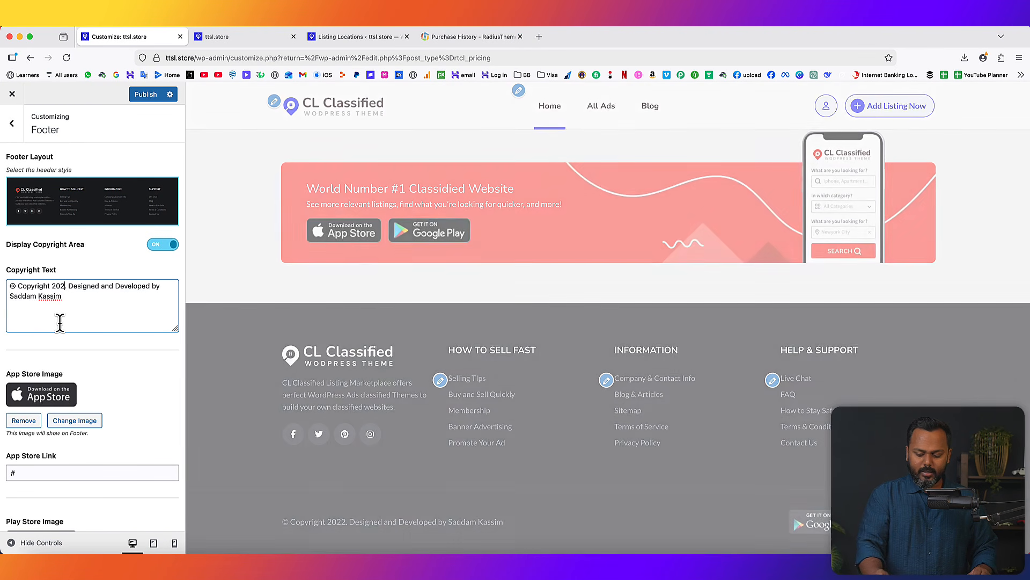
{"action": "type", "text": "."}
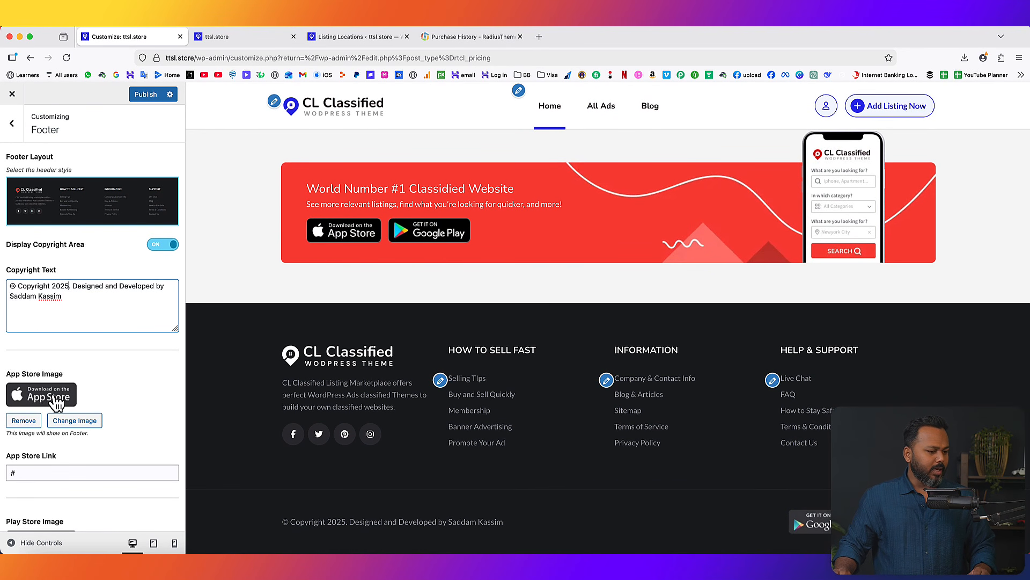
{"action": "left_click", "coordinate": [134, 96]}
In the General settings, replace the main logo by uploading Canva_Logo.svg.png from the Desktop
{"action": "left_click", "coordinate": [12, 125]}
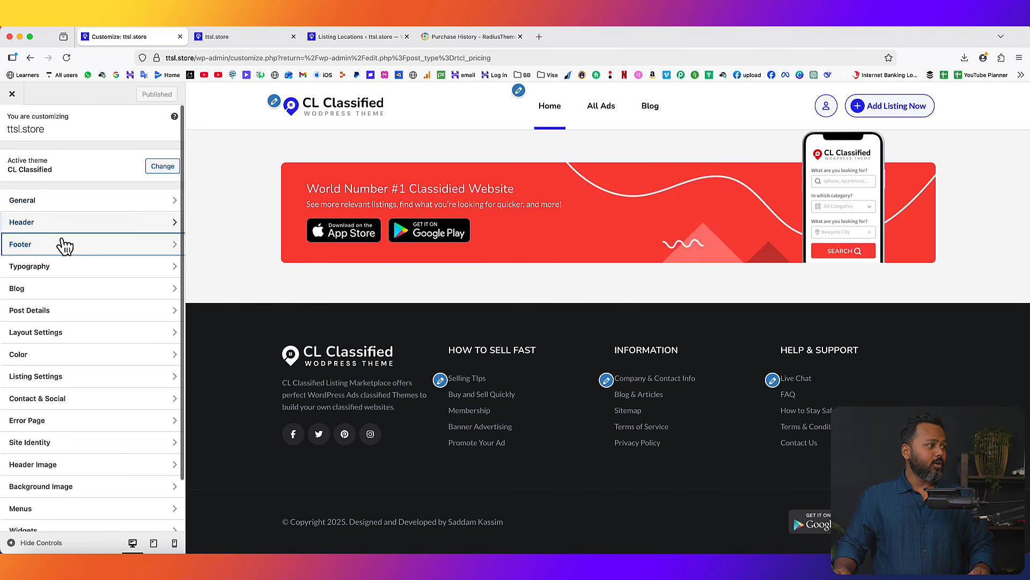
{"action": "left_click", "coordinate": [64, 203]}
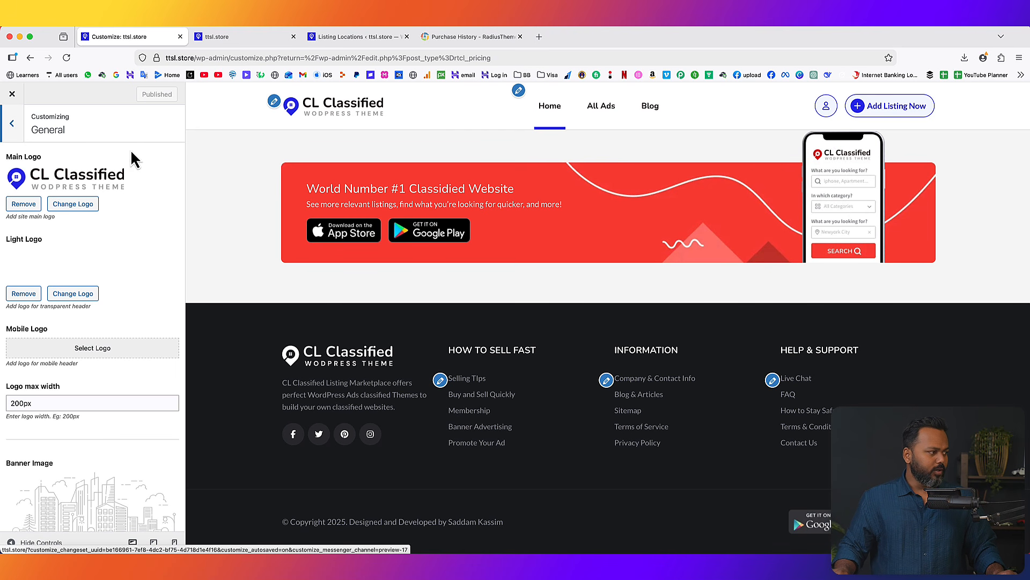
{"action": "left_click", "coordinate": [74, 205]}
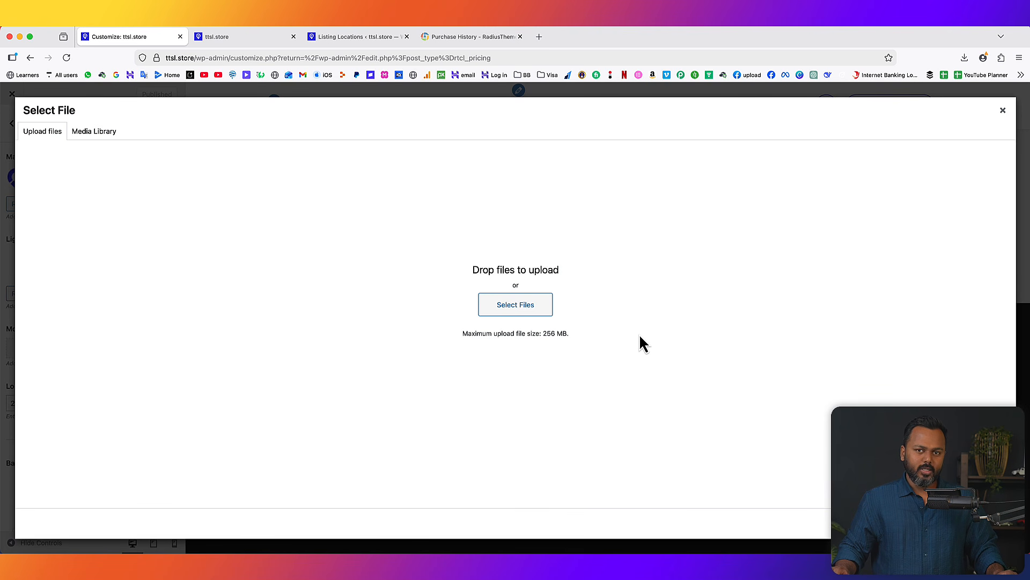
{"action": "left_click", "coordinate": [517, 312]}
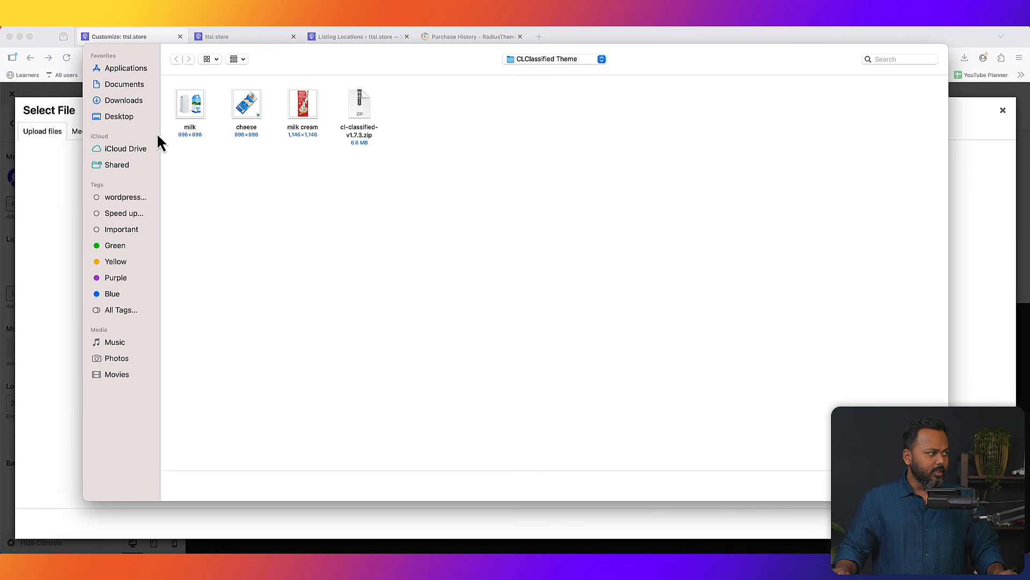
{"action": "left_click", "coordinate": [125, 116]}
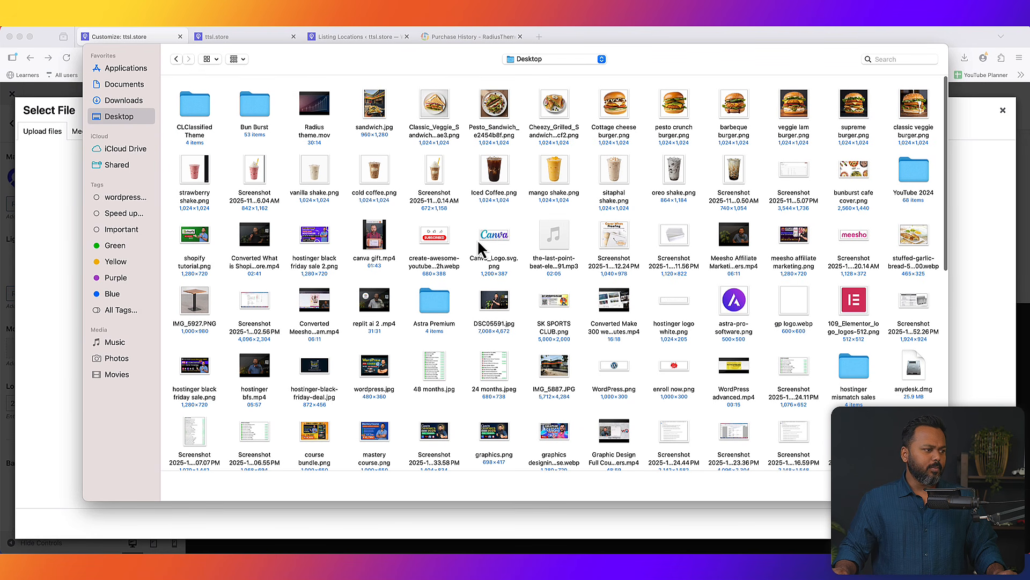
{"action": "left_click", "coordinate": [499, 239]}
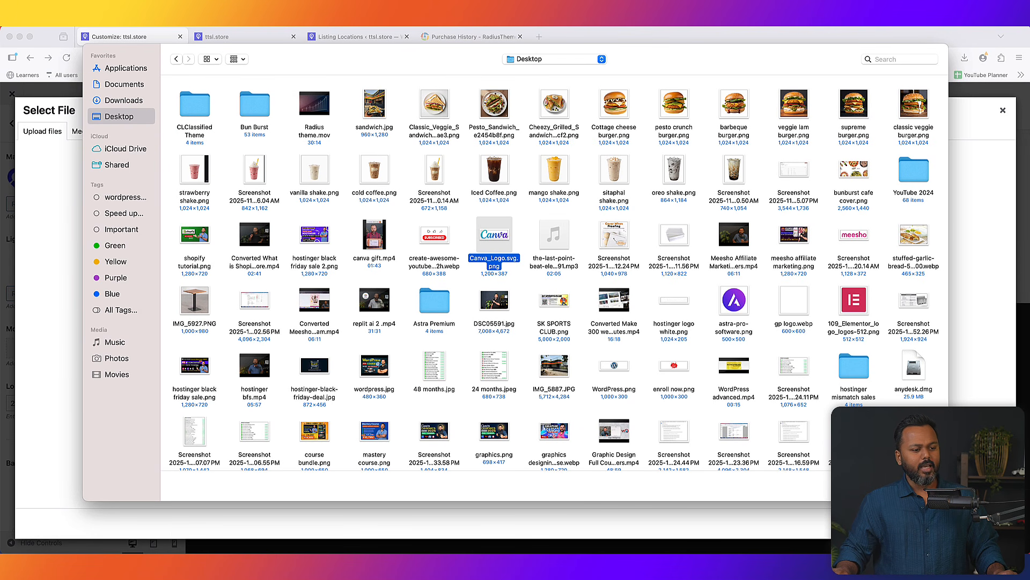
{"action": "key", "text": "Return"}
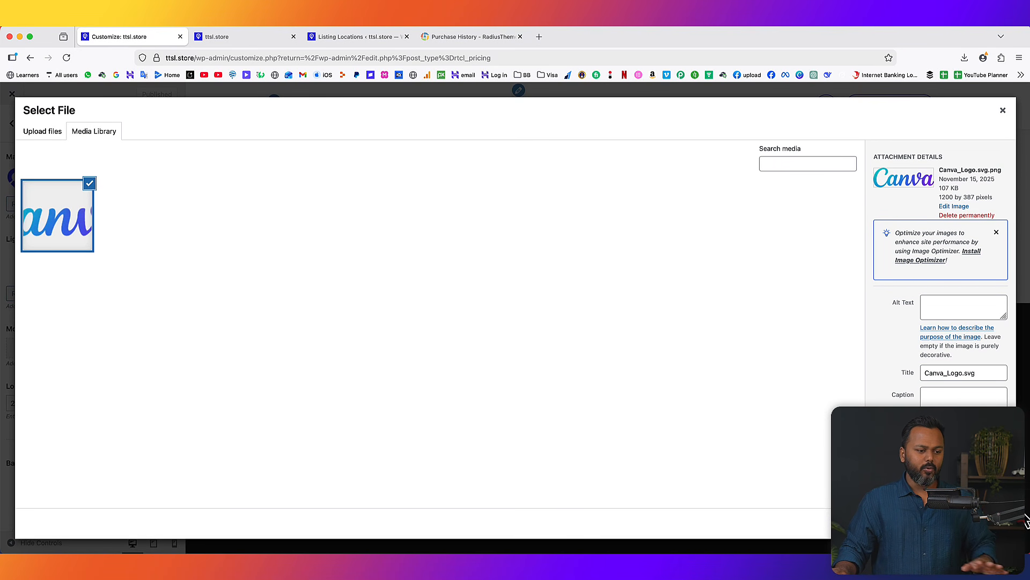
{"action": "left_click", "coordinate": [985, 524]}
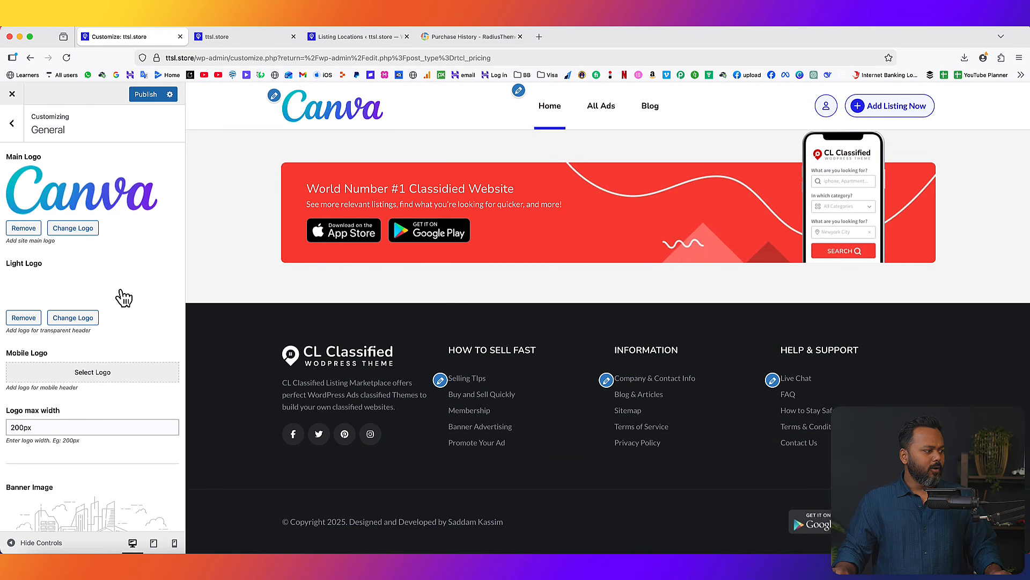
Set the logo max width to 100px in the General settings and publish the change
{"action": "scroll", "coordinate": [120, 292], "scroll_direction": "down", "scroll_amount": 3}
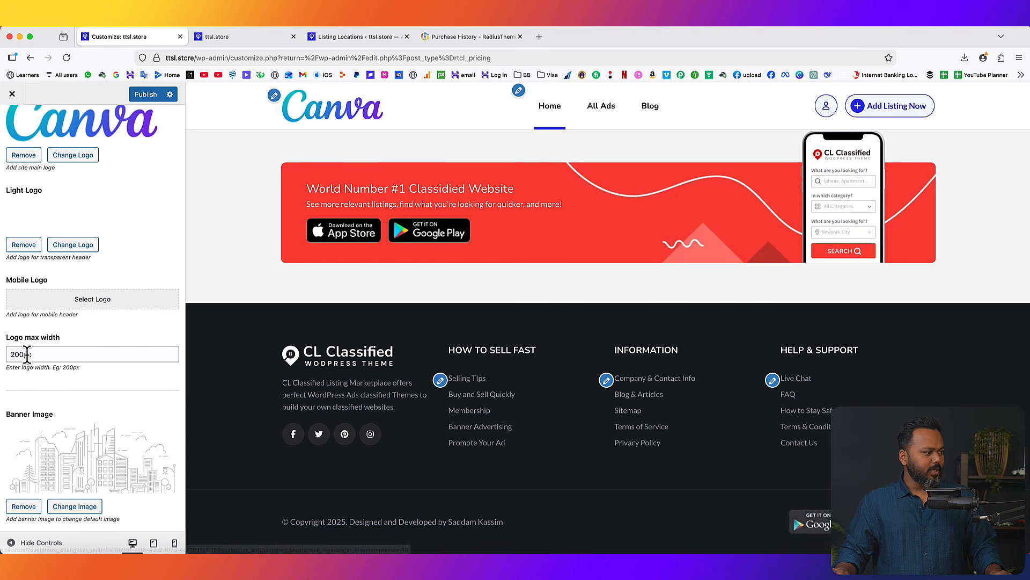
{"action": "left_click", "coordinate": [17, 354]}
{"action": "key", "text": "BackSpace"}
{"action": "type", "text": "1"}
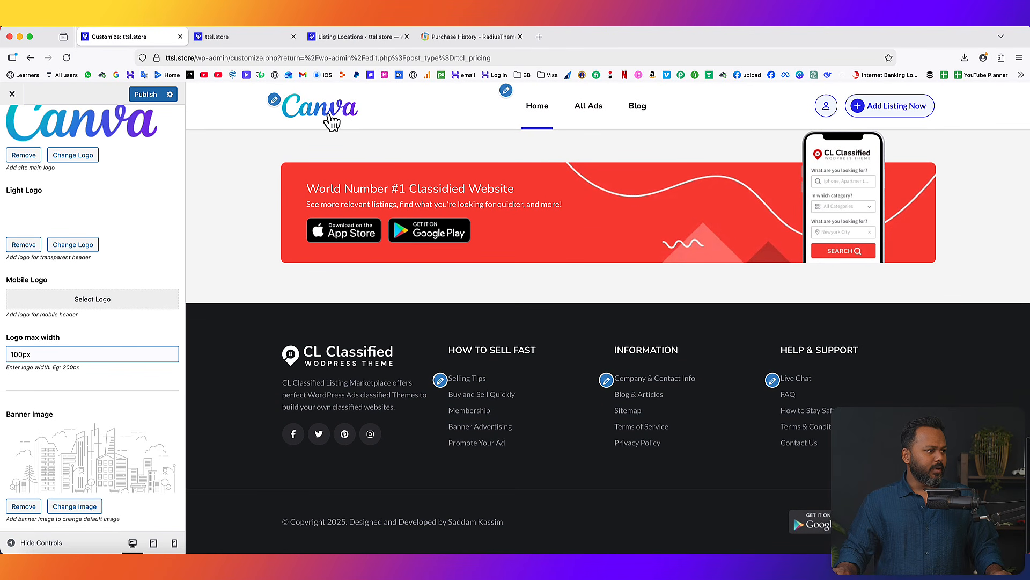
{"action": "left_click", "coordinate": [148, 95]}
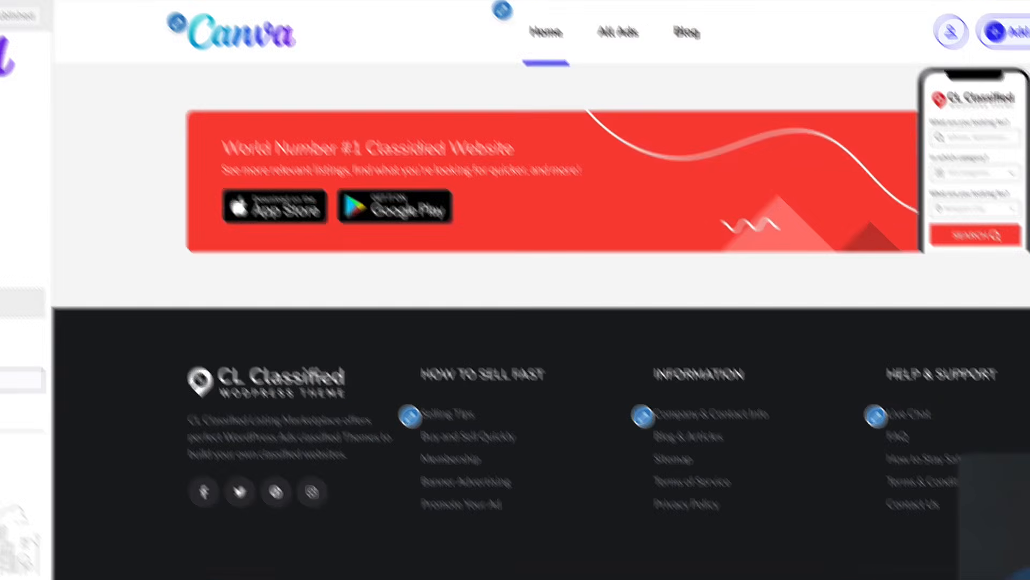
Change the main logo back to the CL Classified image Frame-133819.webp from the media library and publish
{"action": "scroll", "coordinate": [125, 215], "scroll_direction": "up", "scroll_amount": 1}
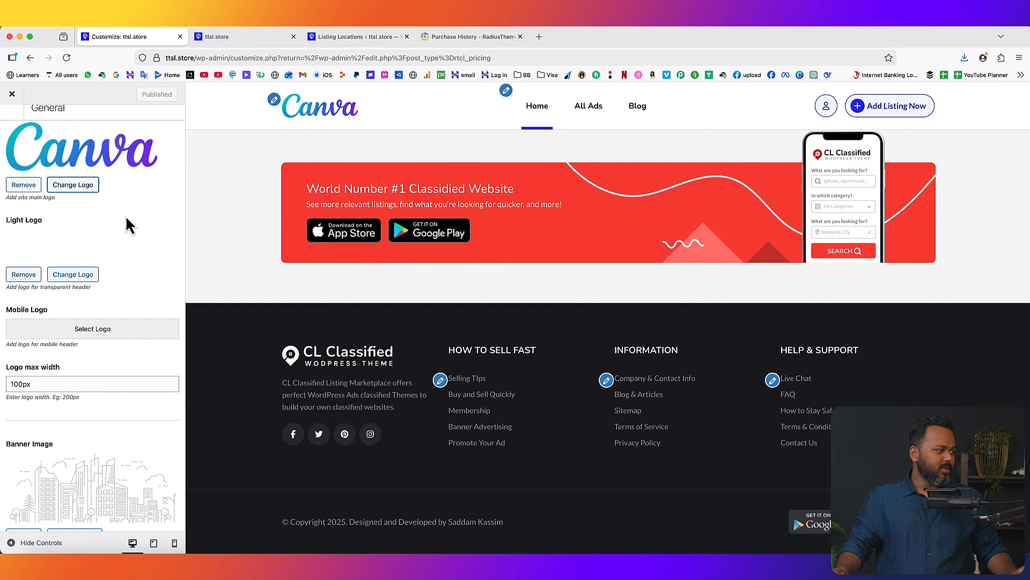
{"action": "left_click", "coordinate": [84, 188]}
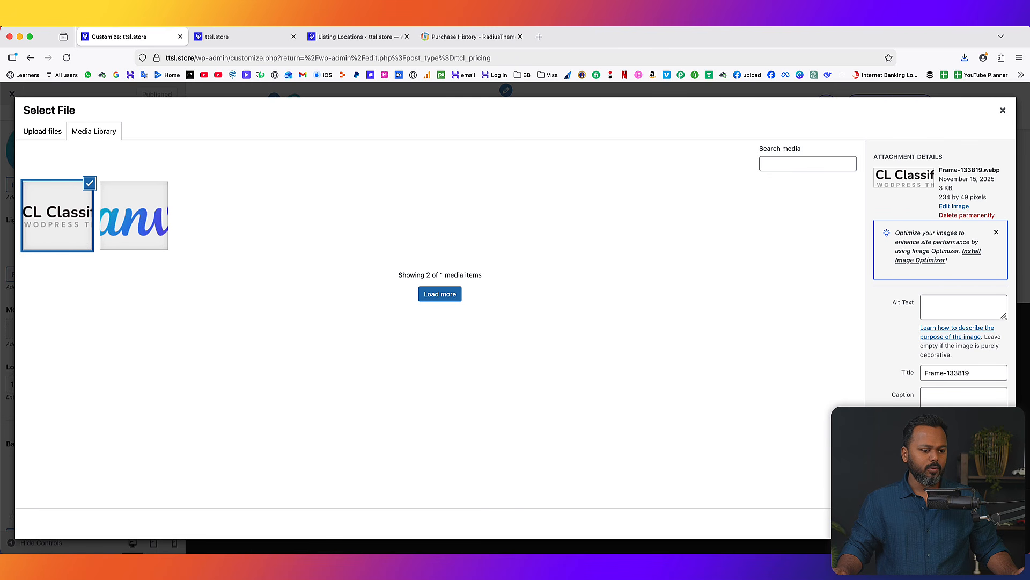
{"action": "left_click", "coordinate": [982, 523]}
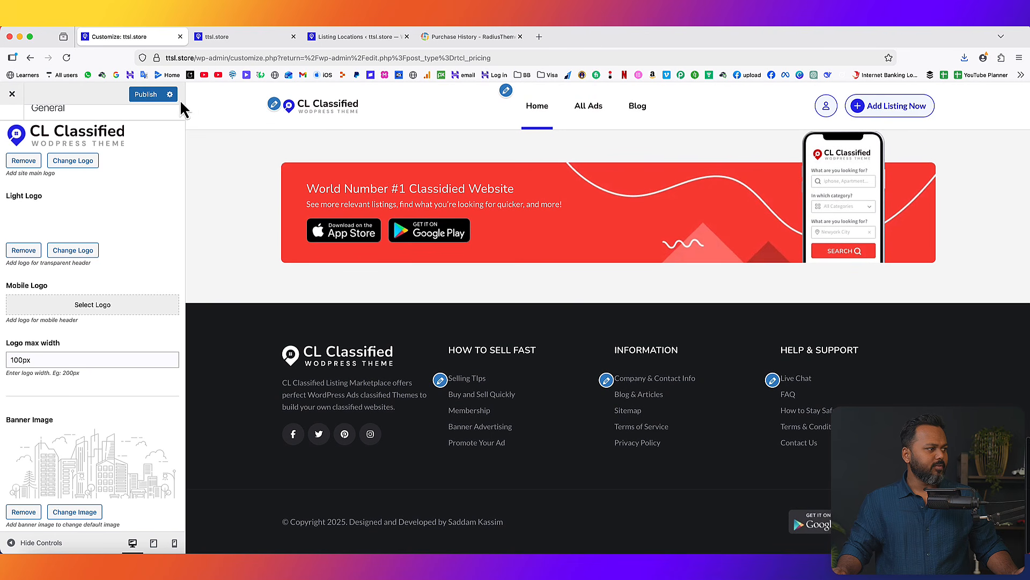
{"action": "left_click", "coordinate": [139, 96]}
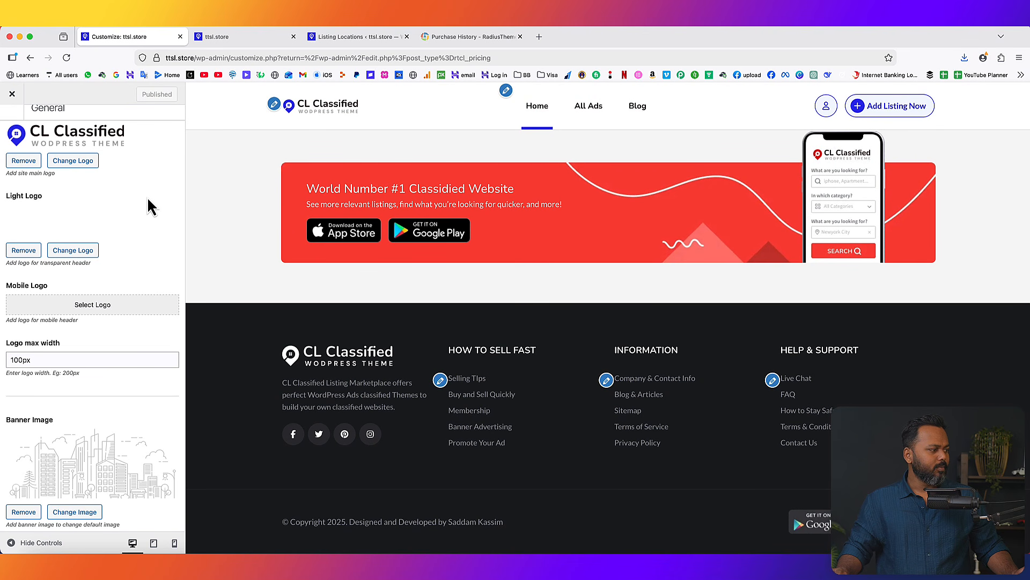
Try the preview's back-to-top control, switch the Back to Top option off and on again, and publish
{"action": "scroll", "coordinate": [148, 200], "scroll_direction": "down", "scroll_amount": 3}
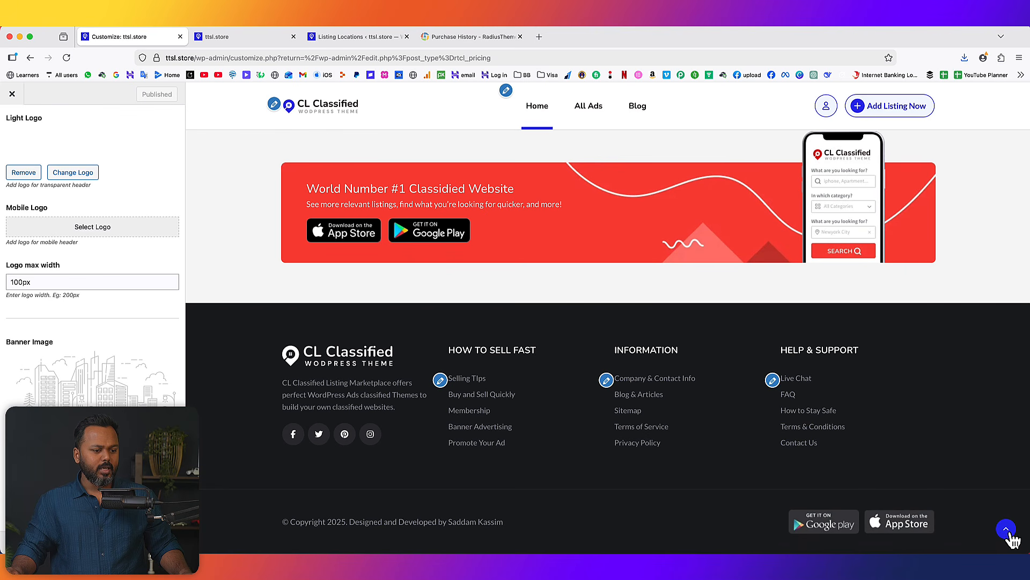
{"action": "left_click", "coordinate": [1006, 531]}
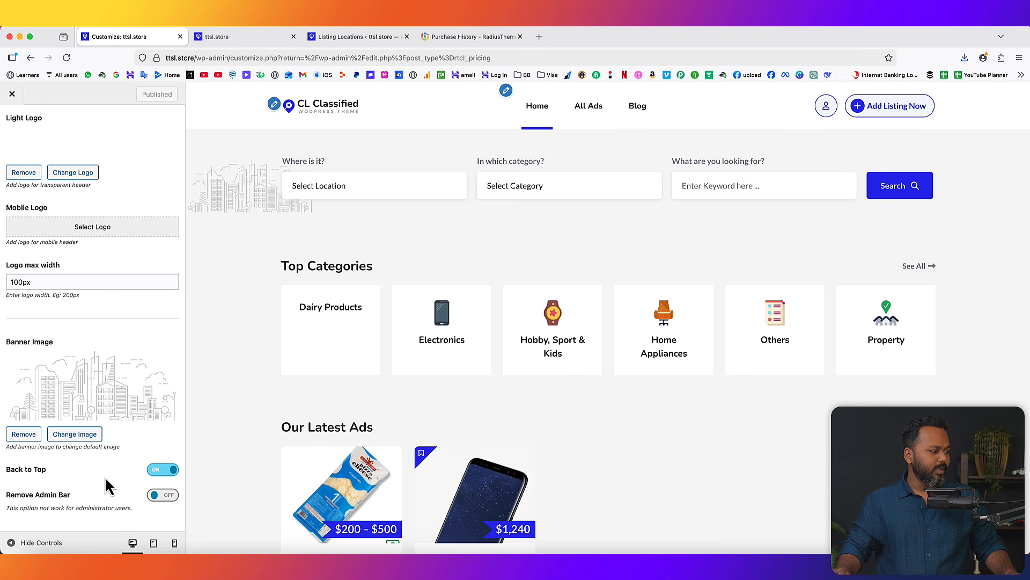
{"action": "left_click", "coordinate": [156, 471]}
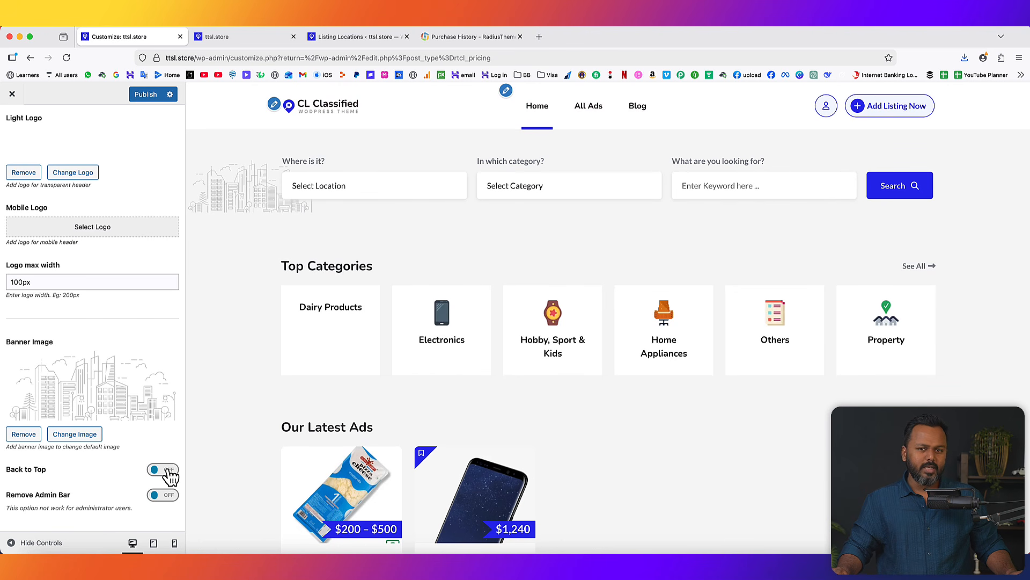
{"action": "left_click", "coordinate": [169, 471]}
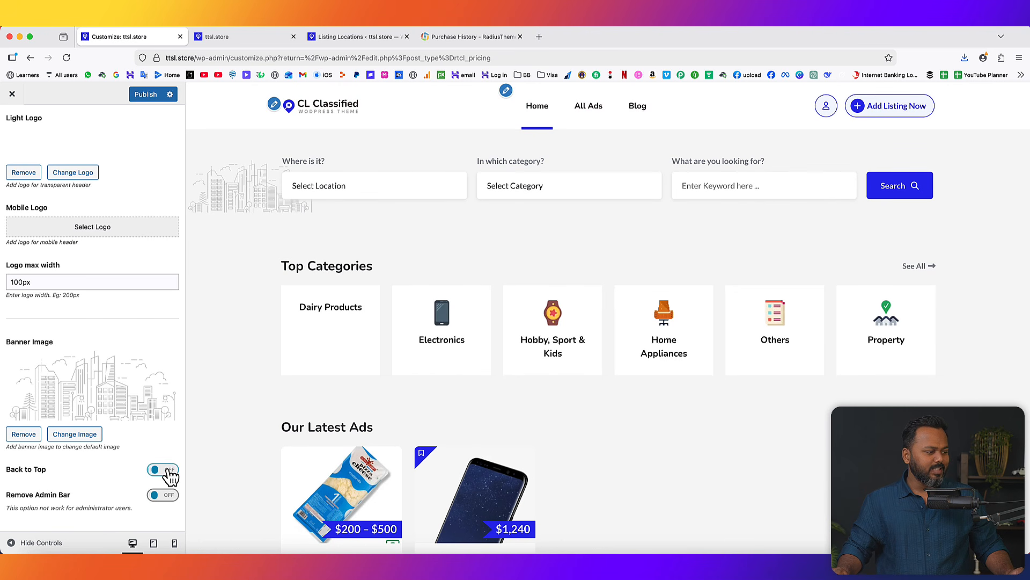
{"action": "left_click", "coordinate": [142, 96]}
{"action": "scroll", "coordinate": [25, 141], "scroll_direction": "up", "scroll_amount": 3}
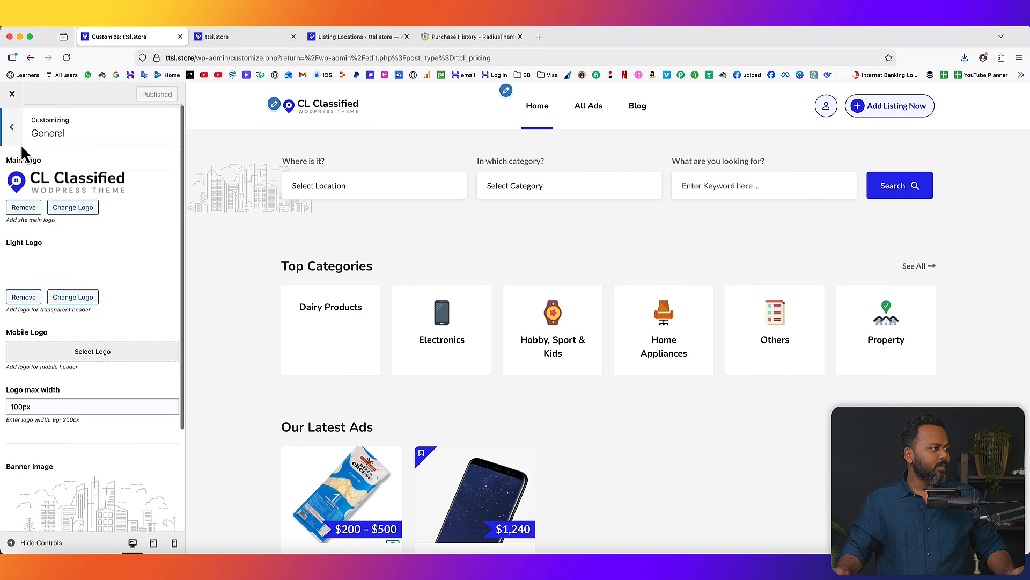
Review the display options in the Post Details settings
{"action": "left_click", "coordinate": [13, 132]}
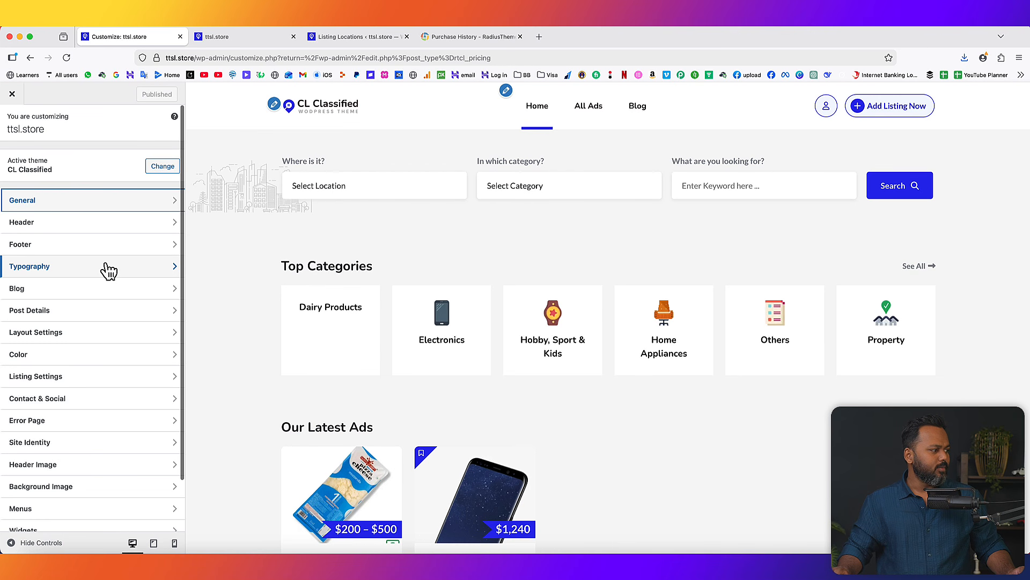
{"action": "left_click", "coordinate": [94, 318]}
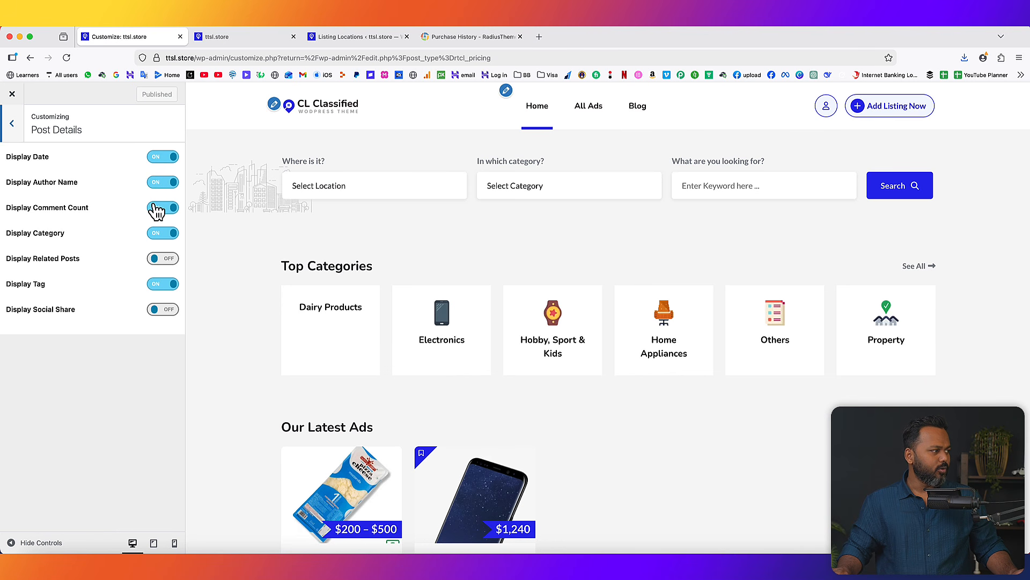
{"action": "left_click", "coordinate": [12, 122]}
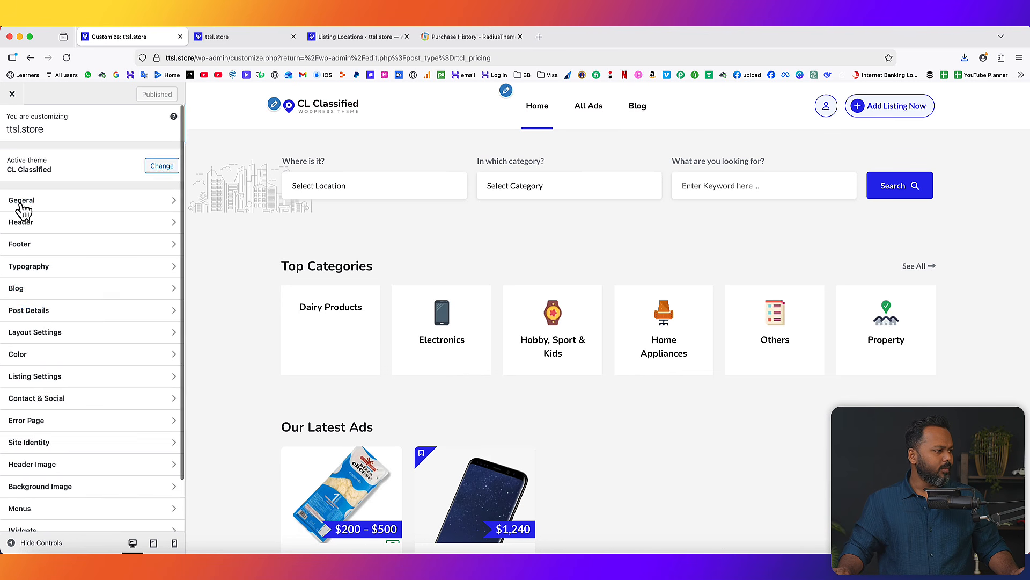
In the Site Color settings, set the primary color to the purple preset #8224e3
{"action": "left_click", "coordinate": [76, 358]}
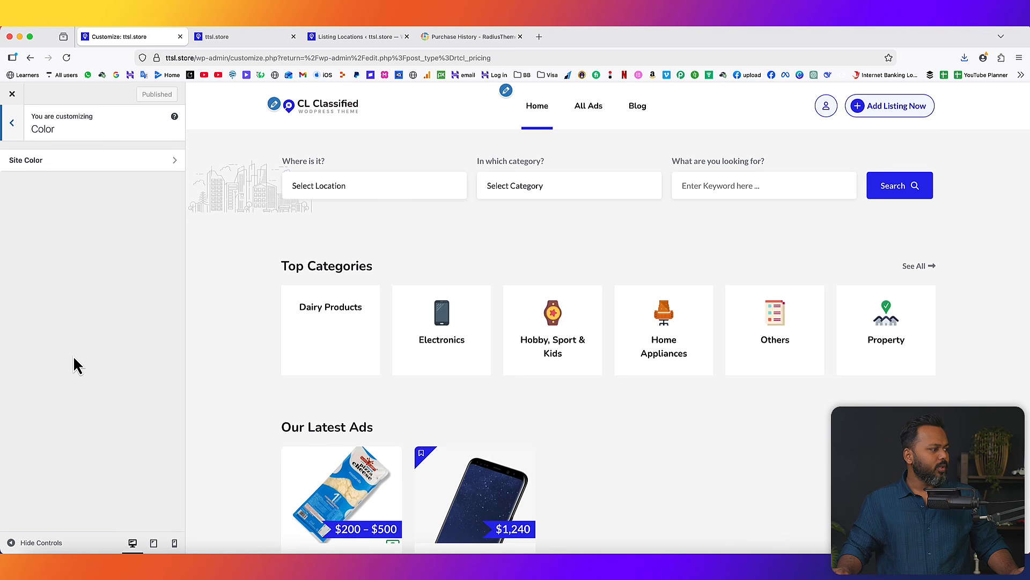
{"action": "left_click", "coordinate": [134, 164]}
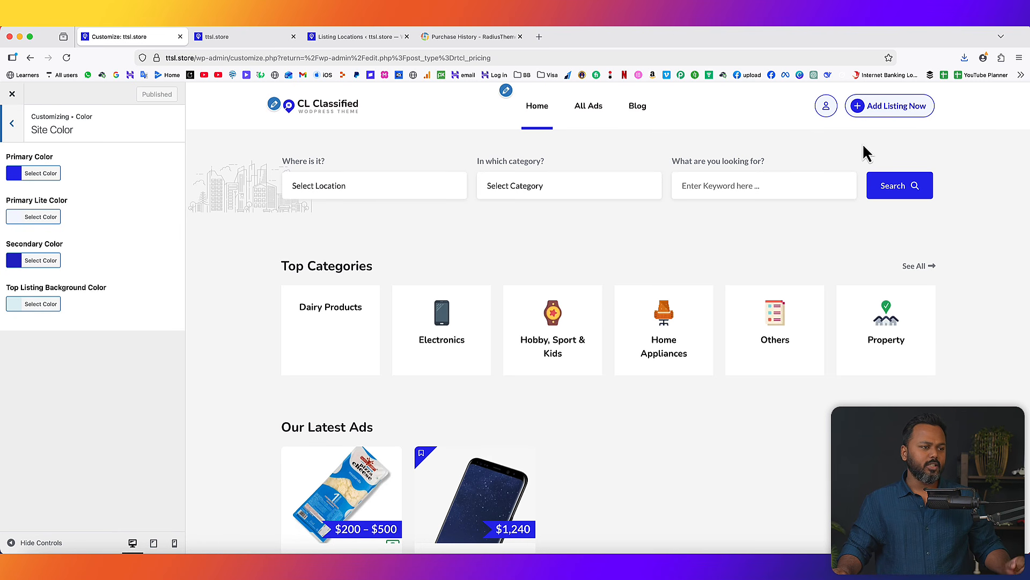
{"action": "left_click", "coordinate": [54, 176]}
{"action": "left_click_drag", "start_coordinate": [72, 200], "coordinate": [48, 212]}
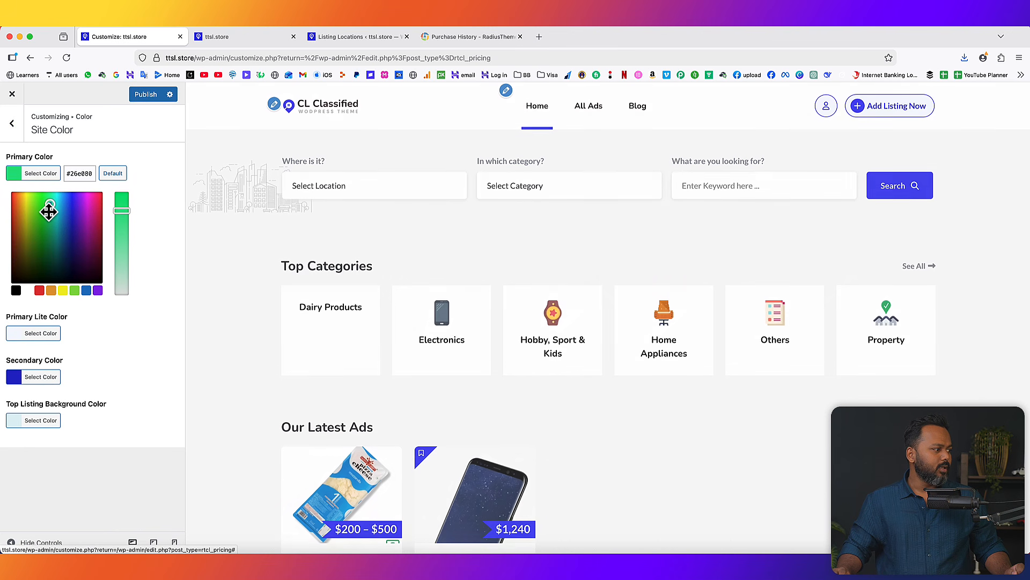
{"action": "left_click", "coordinate": [98, 290]}
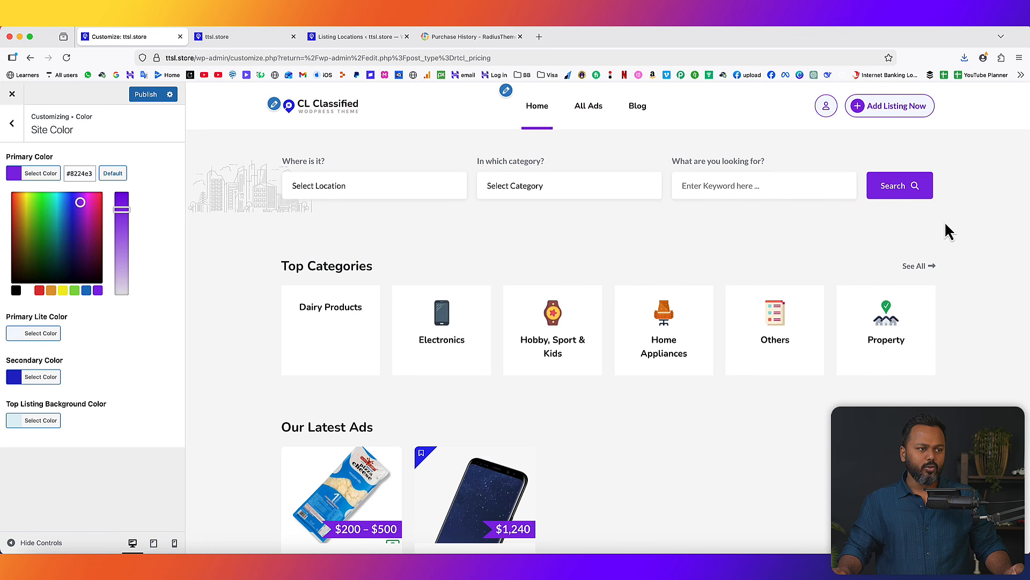
{"action": "left_click", "coordinate": [162, 170]}
Set the site's secondary color to black and publish the color changes
{"action": "left_click", "coordinate": [41, 261]}
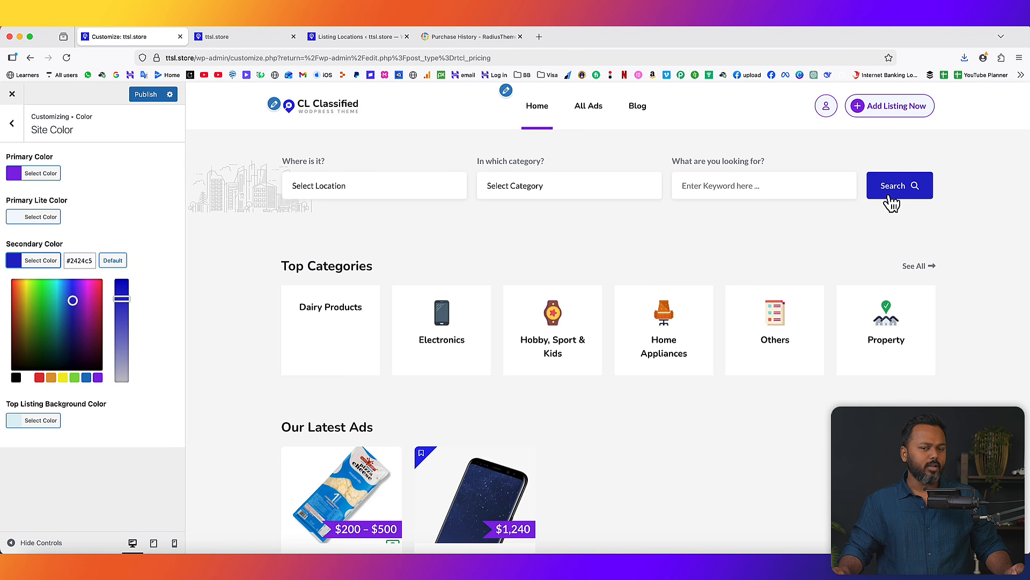
{"action": "left_click", "coordinate": [17, 378]}
{"action": "left_click", "coordinate": [152, 223]}
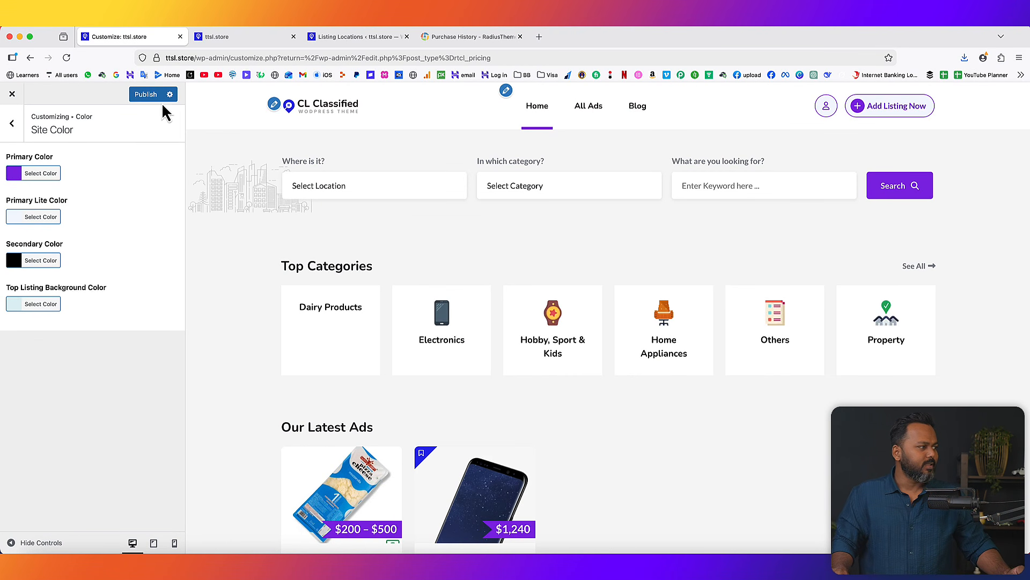
{"action": "left_click", "coordinate": [146, 95]}
{"action": "left_click", "coordinate": [13, 127]}
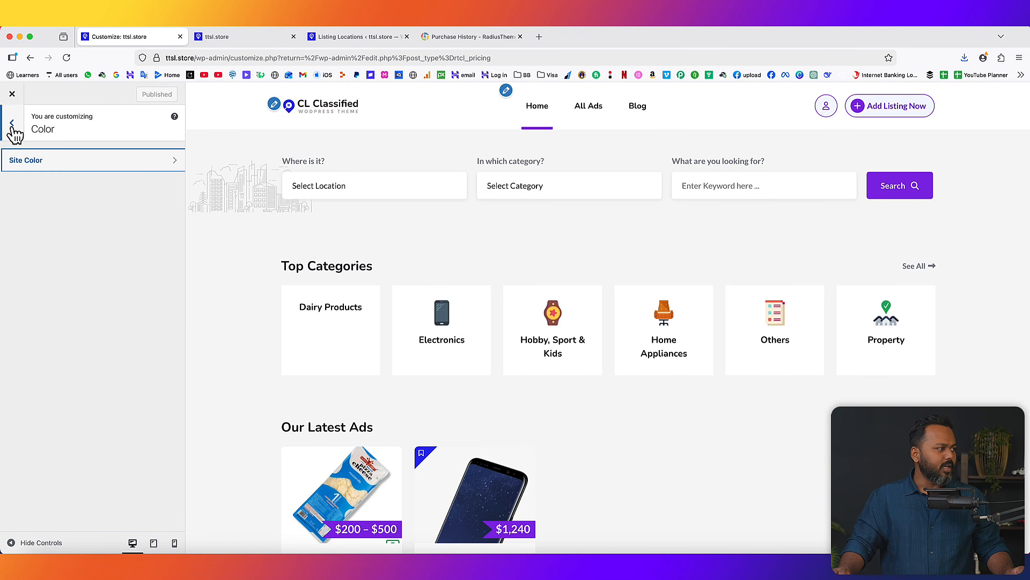
{"action": "left_click", "coordinate": [13, 127]}
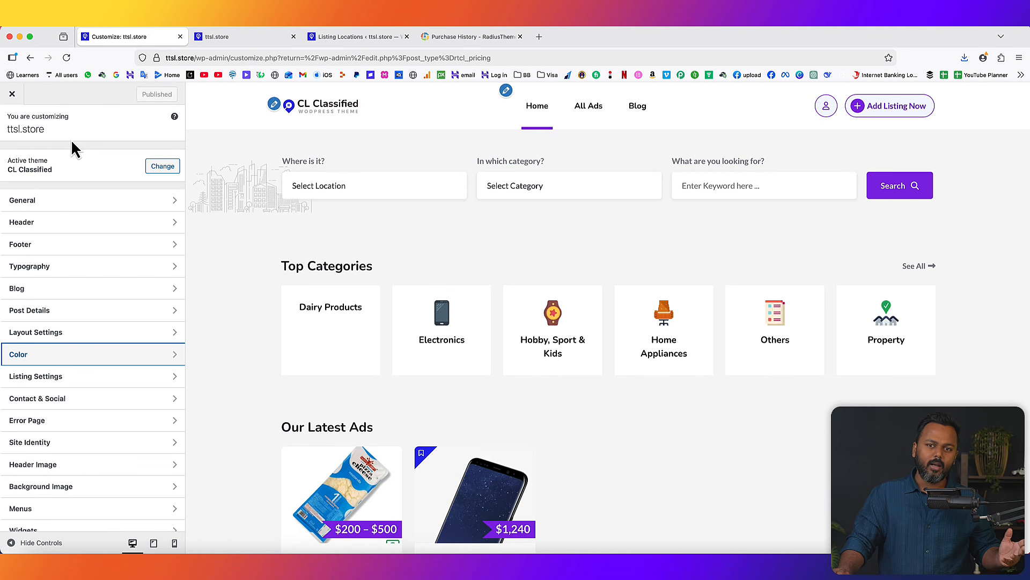
Review the font size and line height settings for Body, Heading and Menu typography
{"action": "left_click", "coordinate": [120, 267]}
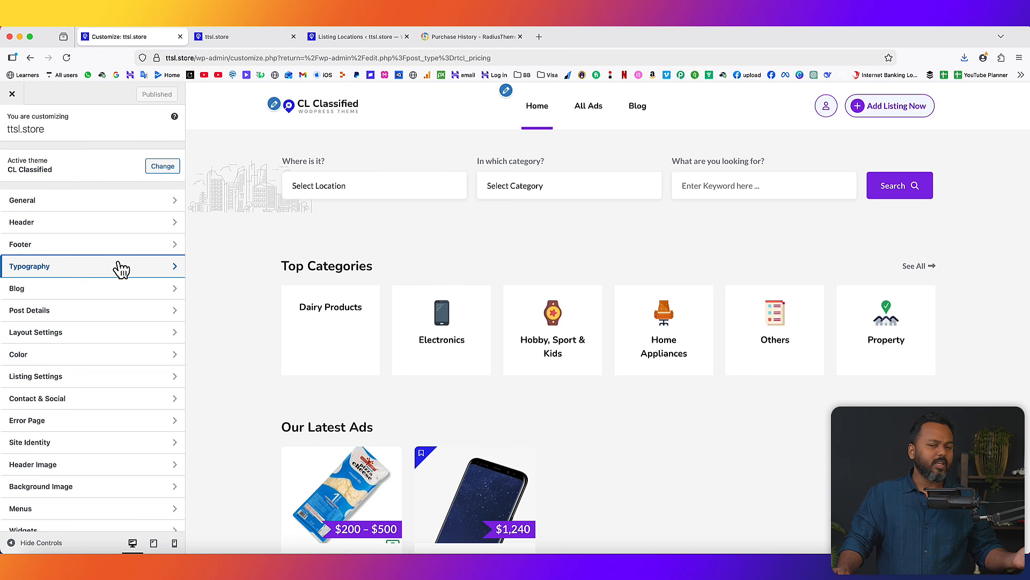
{"action": "left_click", "coordinate": [120, 267]}
{"action": "left_click", "coordinate": [74, 161]}
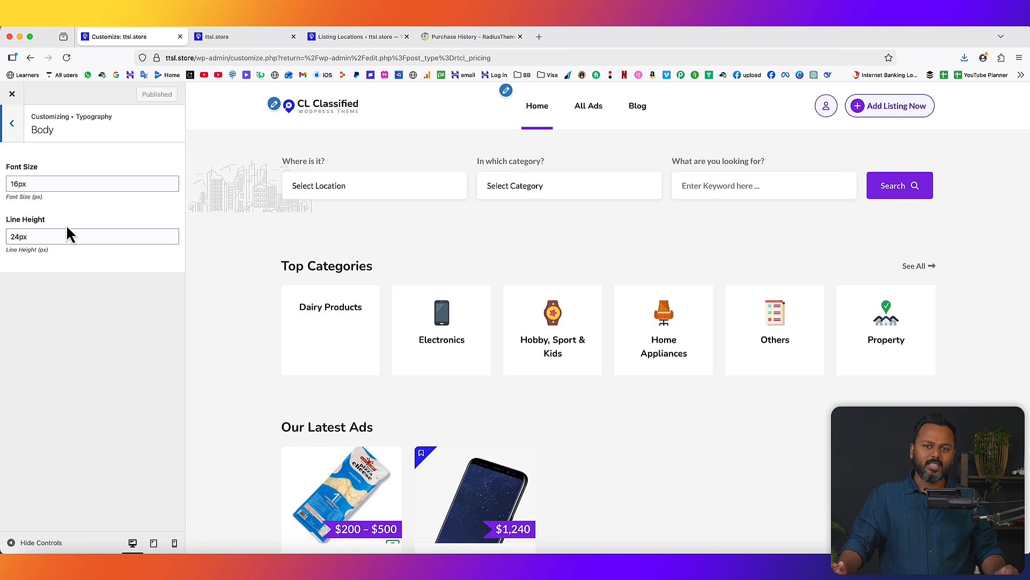
{"action": "left_click", "coordinate": [12, 125]}
{"action": "left_click", "coordinate": [40, 184]}
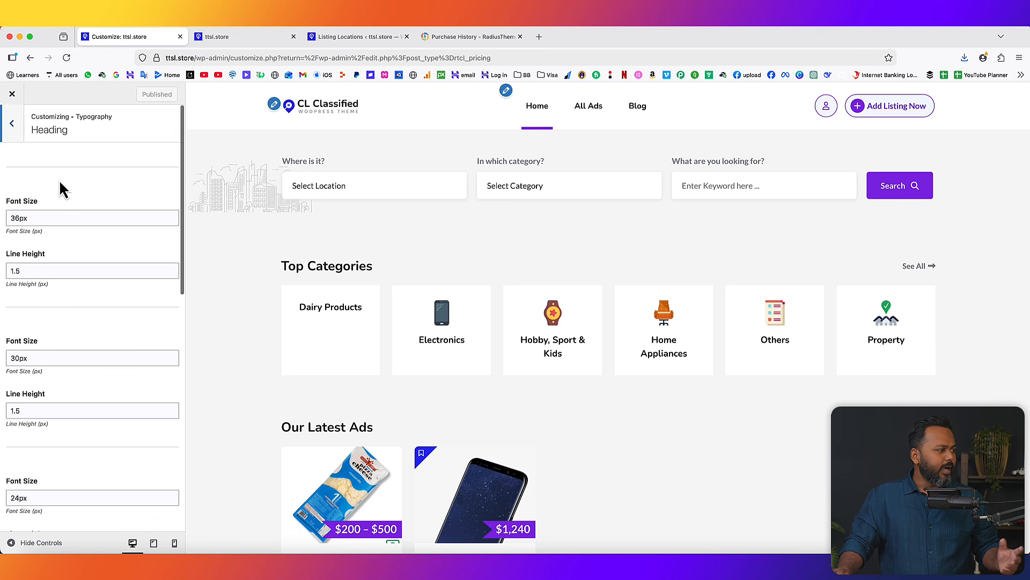
{"action": "left_click", "coordinate": [11, 134]}
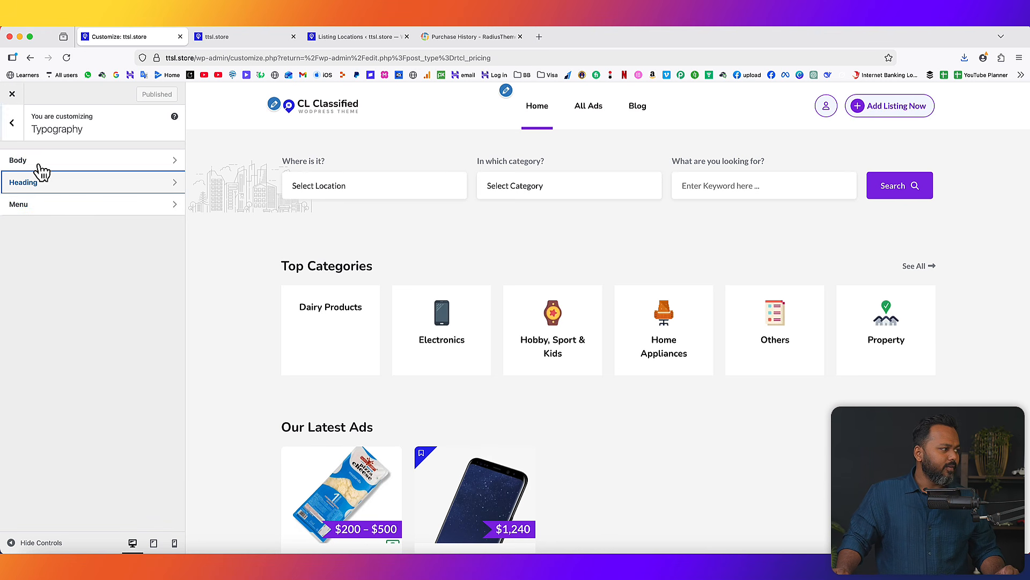
{"action": "left_click", "coordinate": [46, 204]}
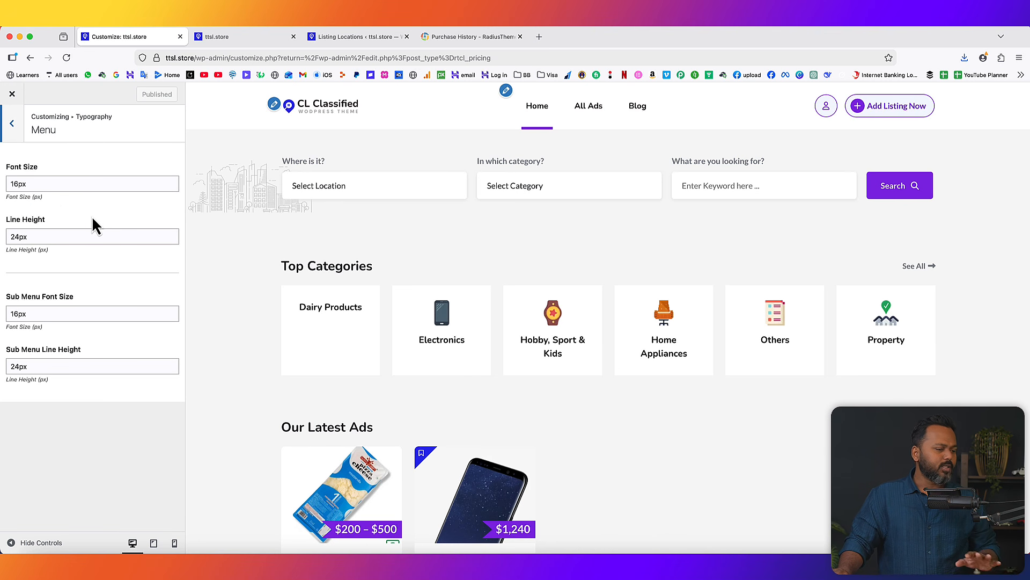
{"action": "left_click", "coordinate": [17, 128]}
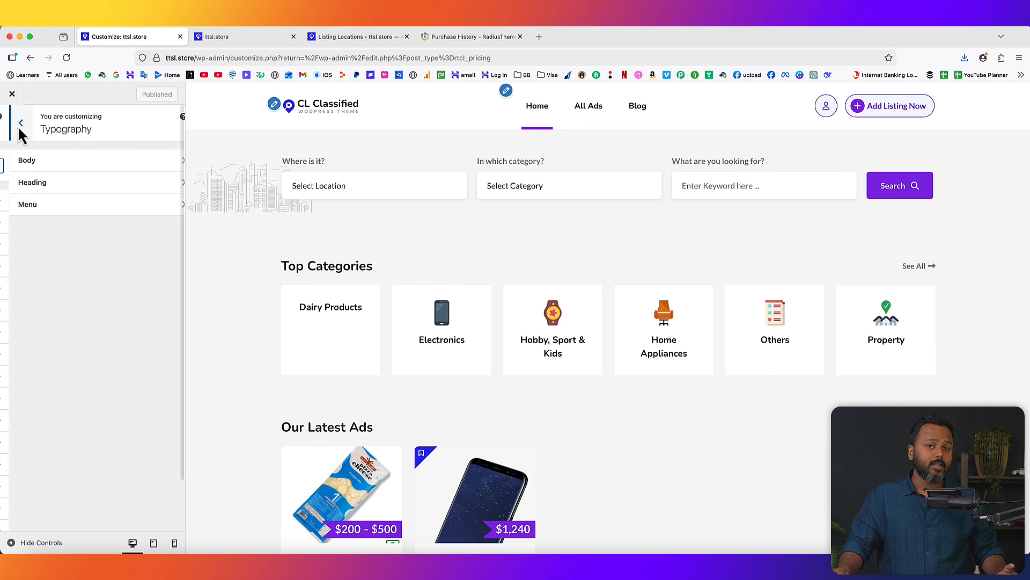
{"action": "left_click", "coordinate": [21, 132]}
Look through the Layout Settings and examine the Single Post Layout options
{"action": "left_click", "coordinate": [72, 334]}
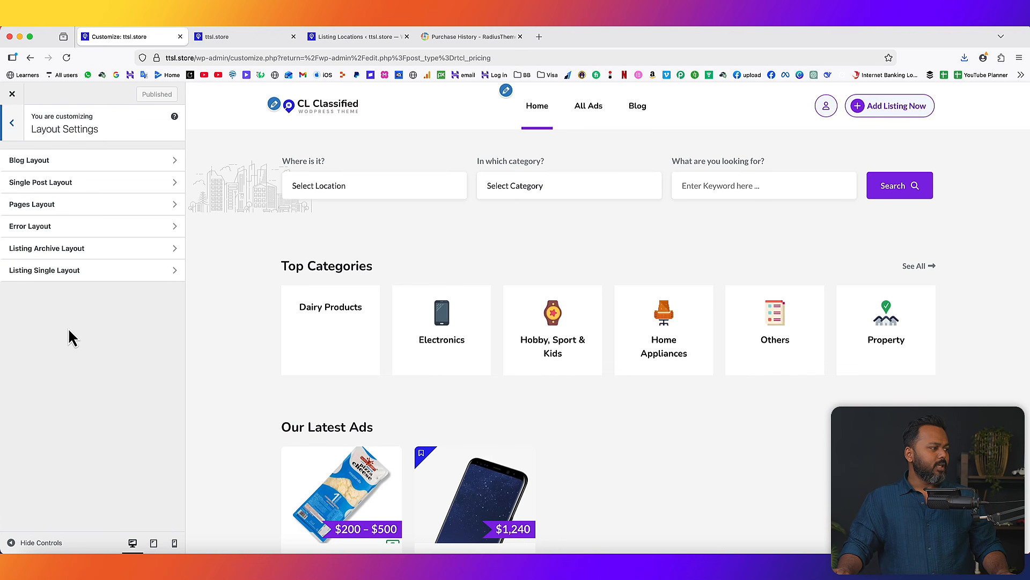
{"action": "left_click", "coordinate": [85, 184]}
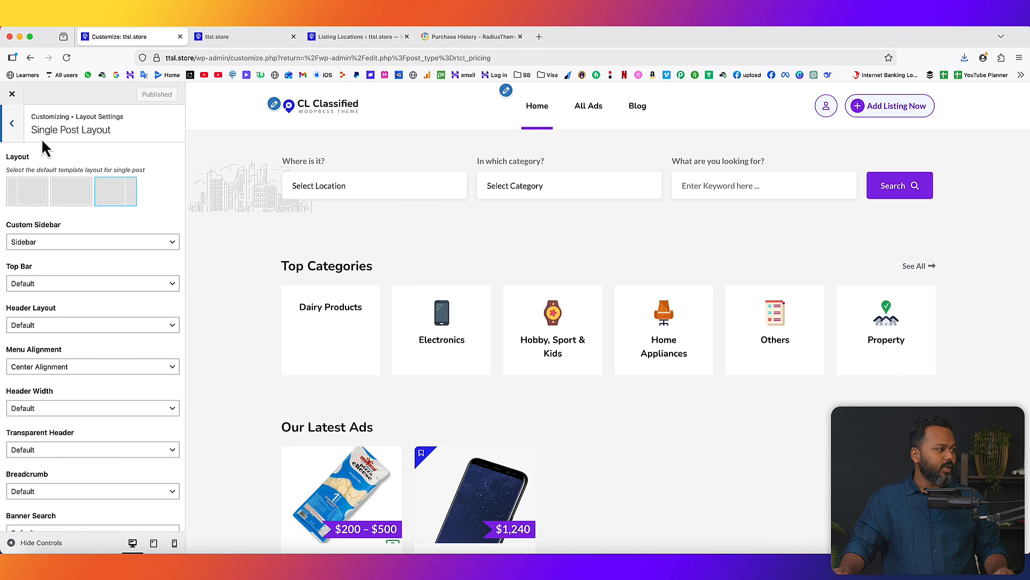
{"action": "left_click", "coordinate": [19, 128]}
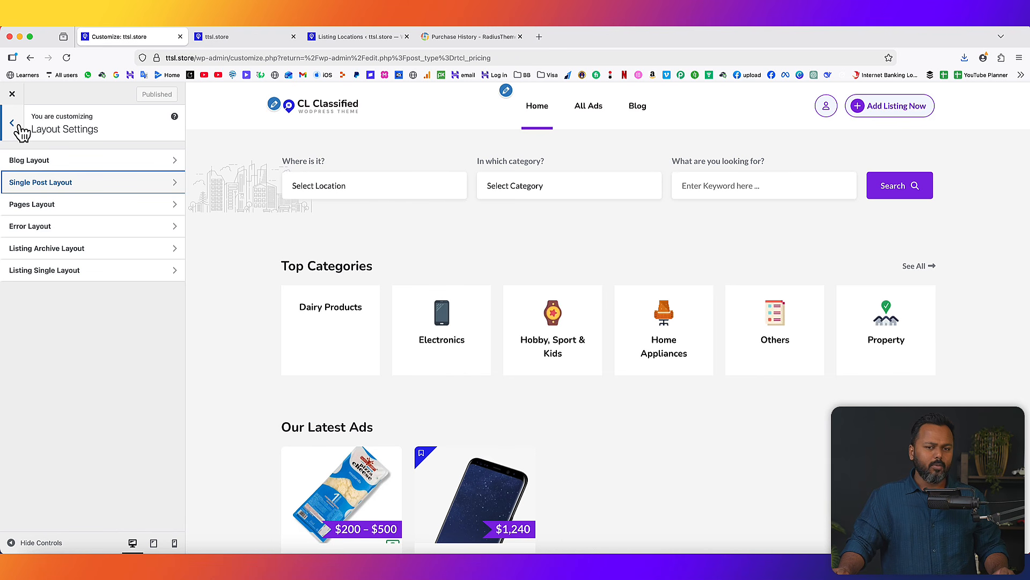
{"action": "left_click", "coordinate": [20, 129]}
Review the address, phone, email and social link fields in the Contact & Social settings, and close the theme customizer
{"action": "scroll", "coordinate": [97, 349], "scroll_direction": "down", "scroll_amount": 2}
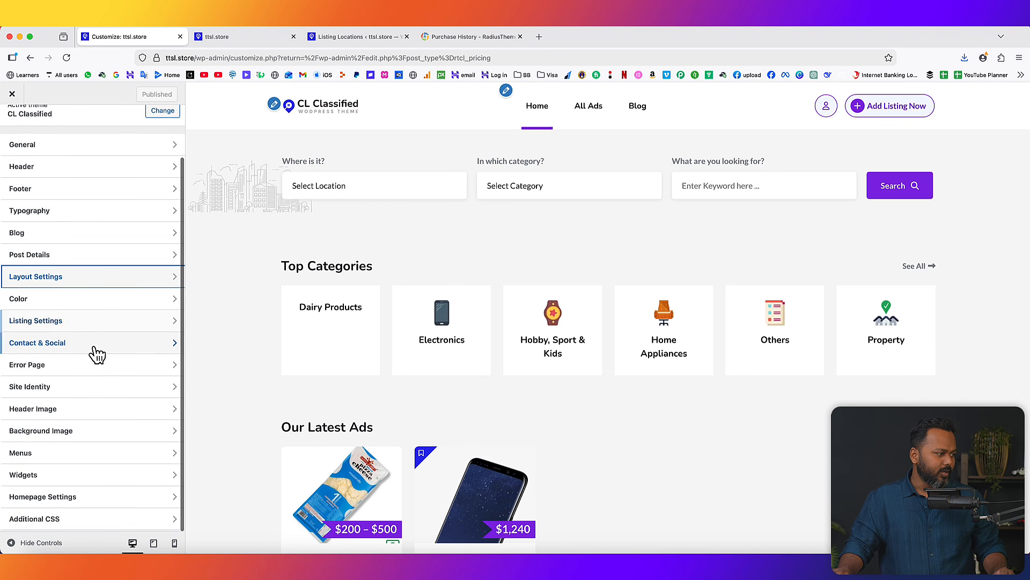
{"action": "left_click", "coordinate": [78, 348]}
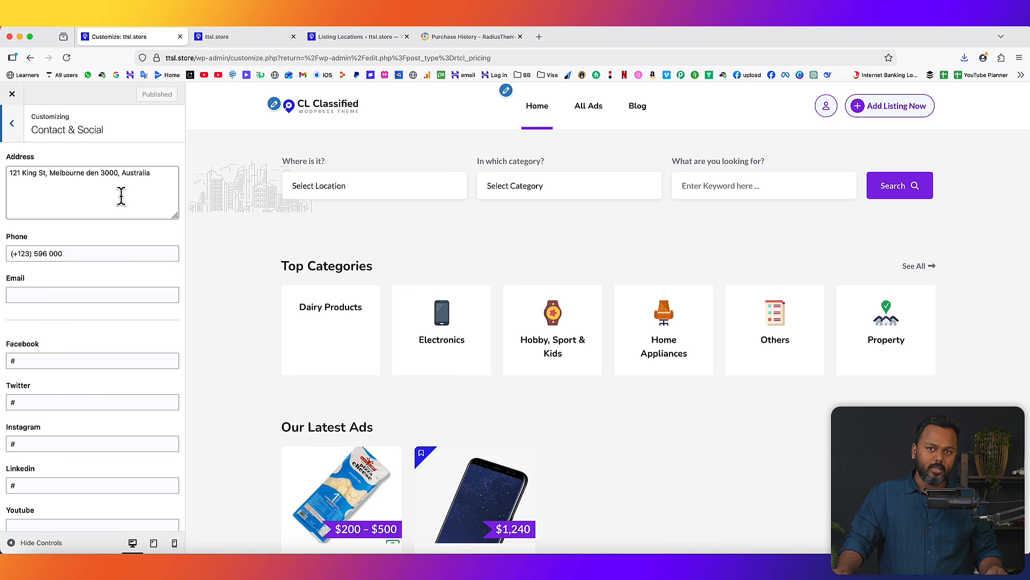
{"action": "left_click_drag", "start_coordinate": [168, 176], "coordinate": [18, 172]}
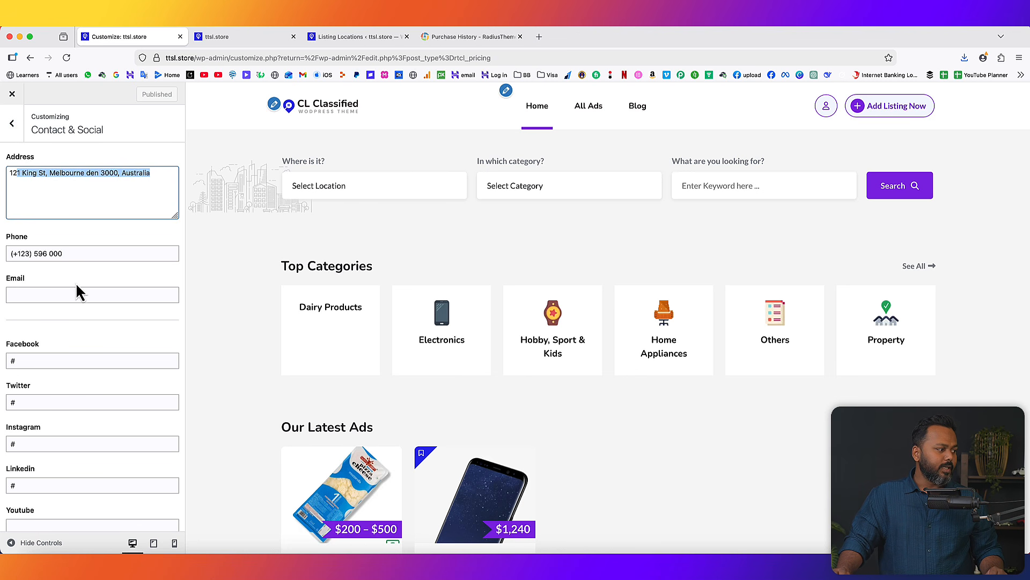
{"action": "scroll", "coordinate": [78, 293], "scroll_direction": "down", "scroll_amount": 4}
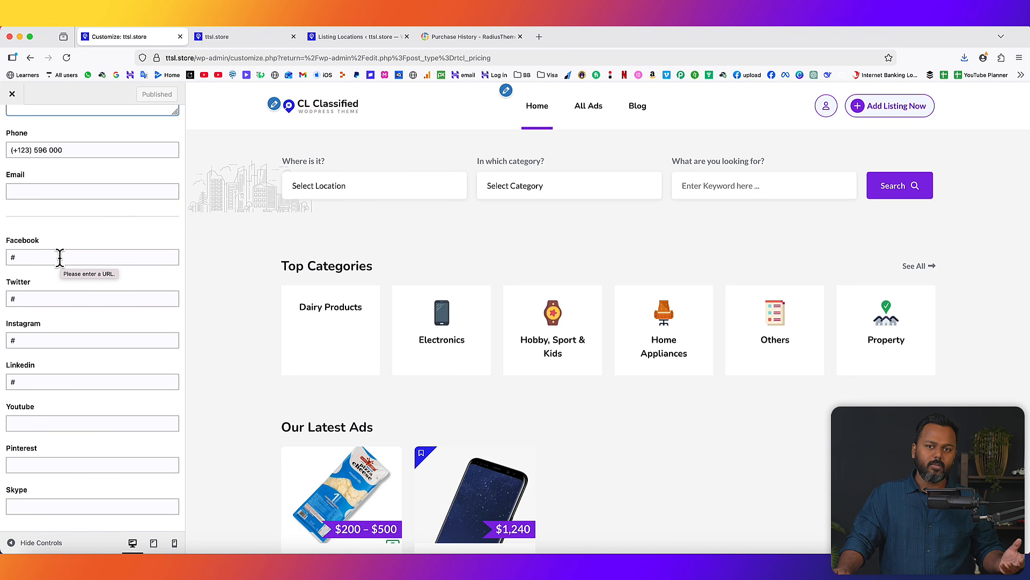
{"action": "scroll", "coordinate": [67, 285], "scroll_direction": "up", "scroll_amount": 4}
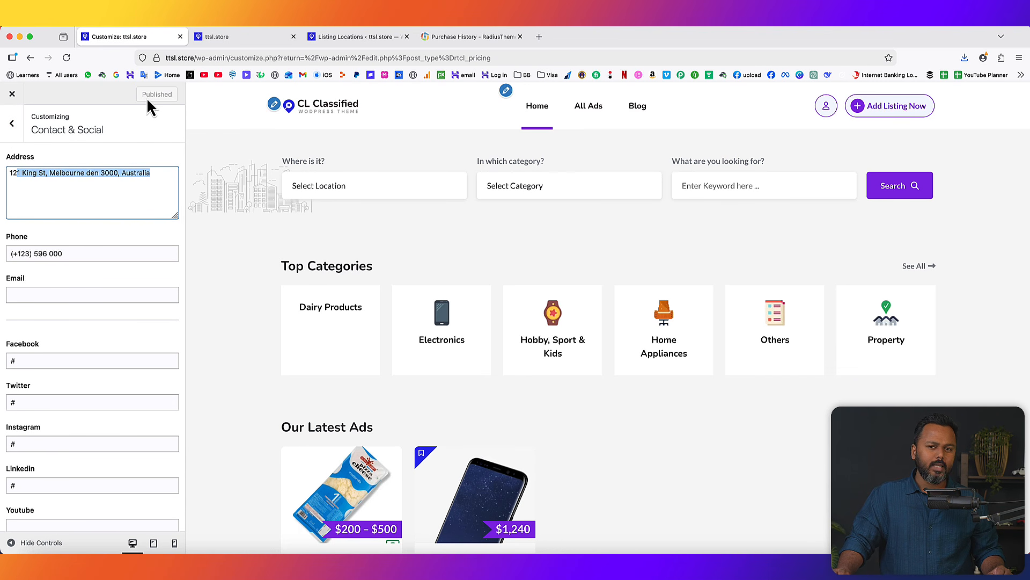
{"action": "left_click", "coordinate": [20, 123]}
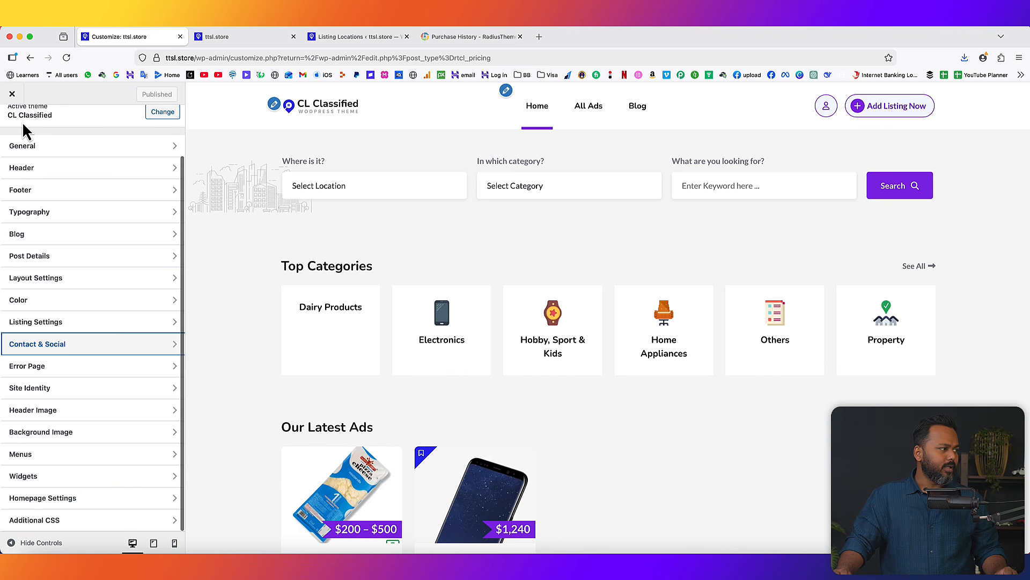
{"action": "scroll", "coordinate": [89, 133], "scroll_direction": "up", "scroll_amount": 1}
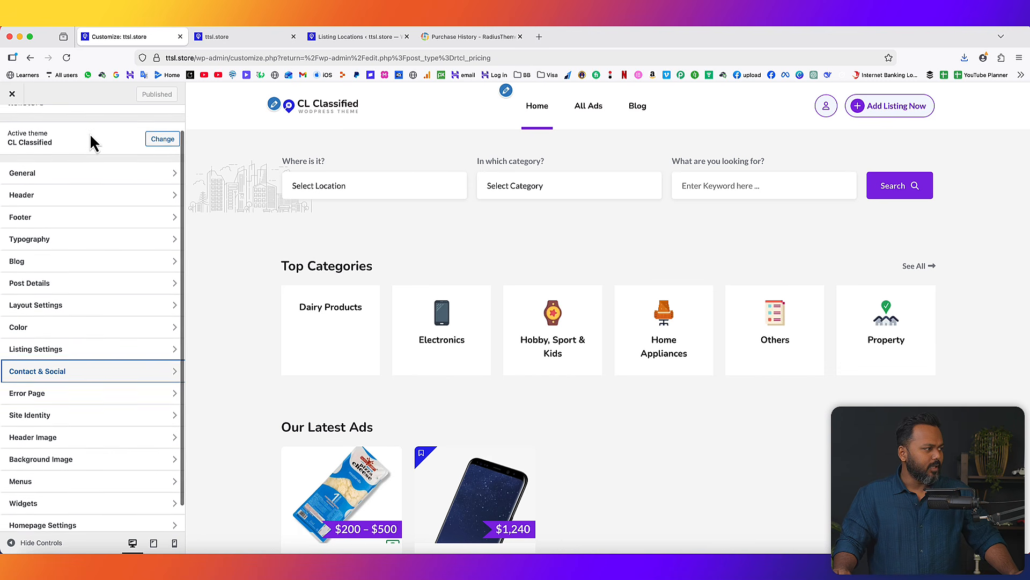
{"action": "left_click", "coordinate": [12, 94]}
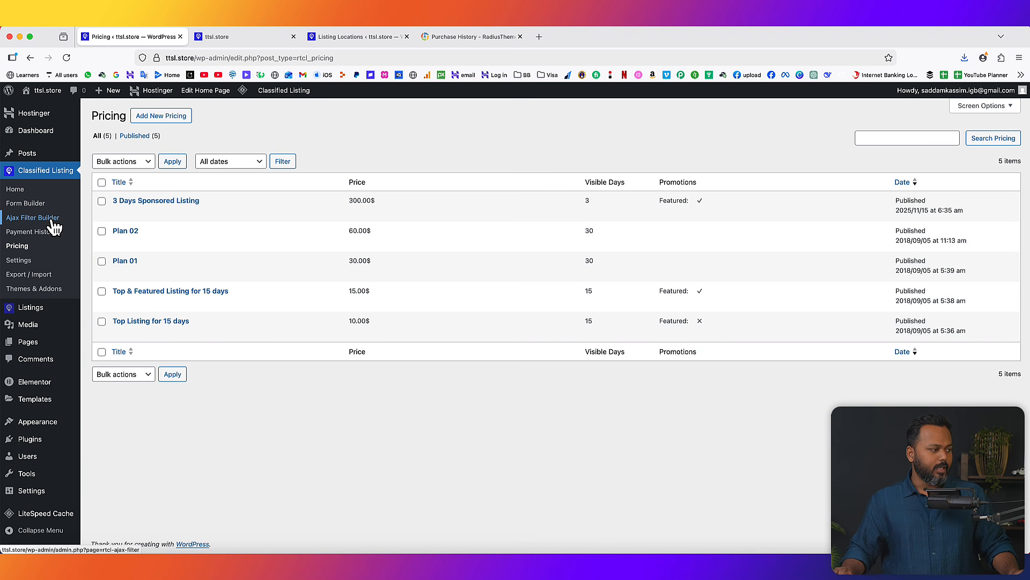
Look through the Classified Listing Themes & Addons page, examining the mobile app and the other addons on offer
{"action": "left_click", "coordinate": [35, 293]}
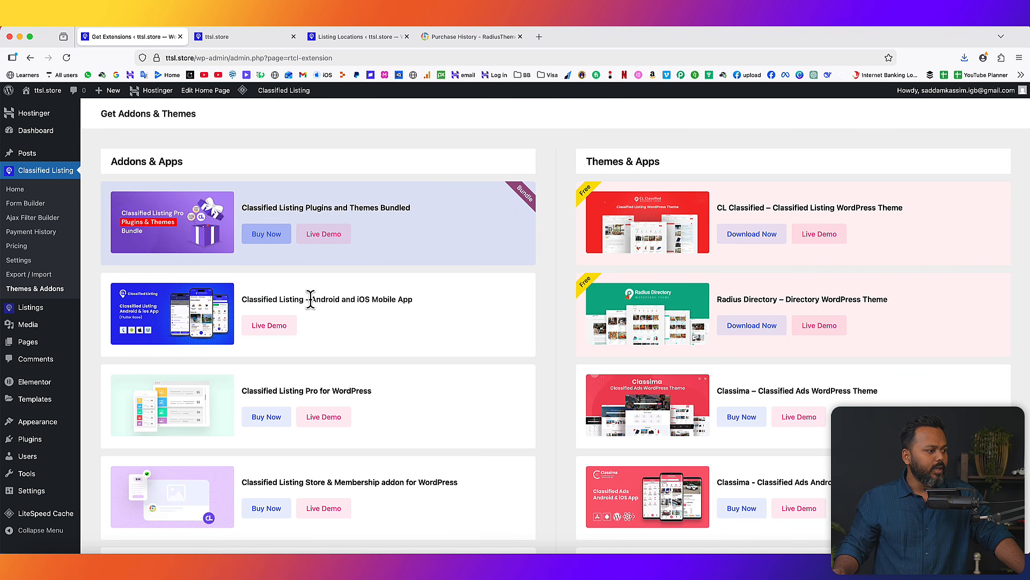
{"action": "left_click_drag", "start_coordinate": [310, 299], "coordinate": [410, 300]}
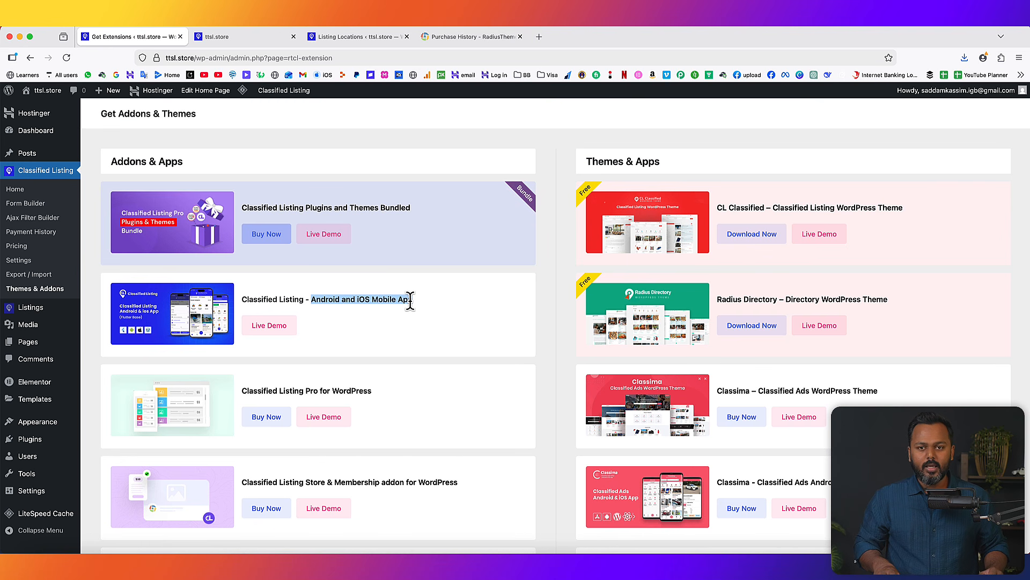
{"action": "left_click_drag", "start_coordinate": [410, 300], "coordinate": [413, 300]}
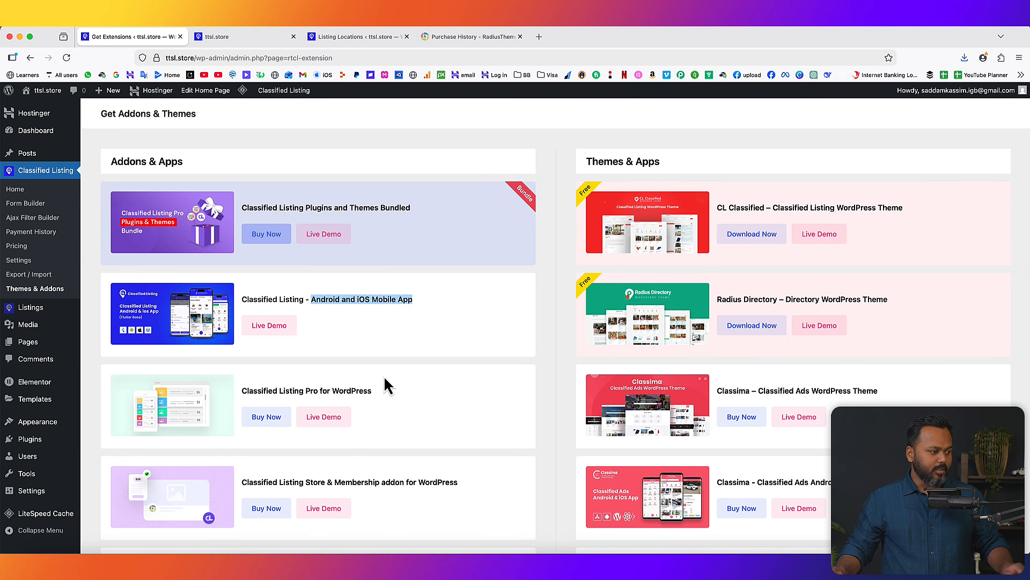
{"action": "scroll", "coordinate": [436, 373], "scroll_direction": "down", "scroll_amount": 5}
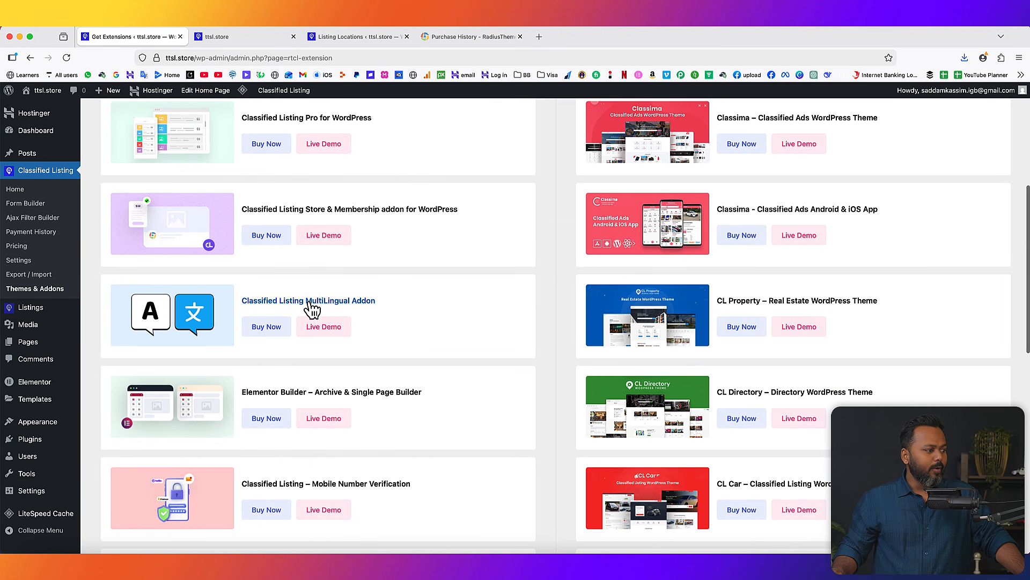
{"action": "scroll", "coordinate": [461, 341], "scroll_direction": "down", "scroll_amount": 3}
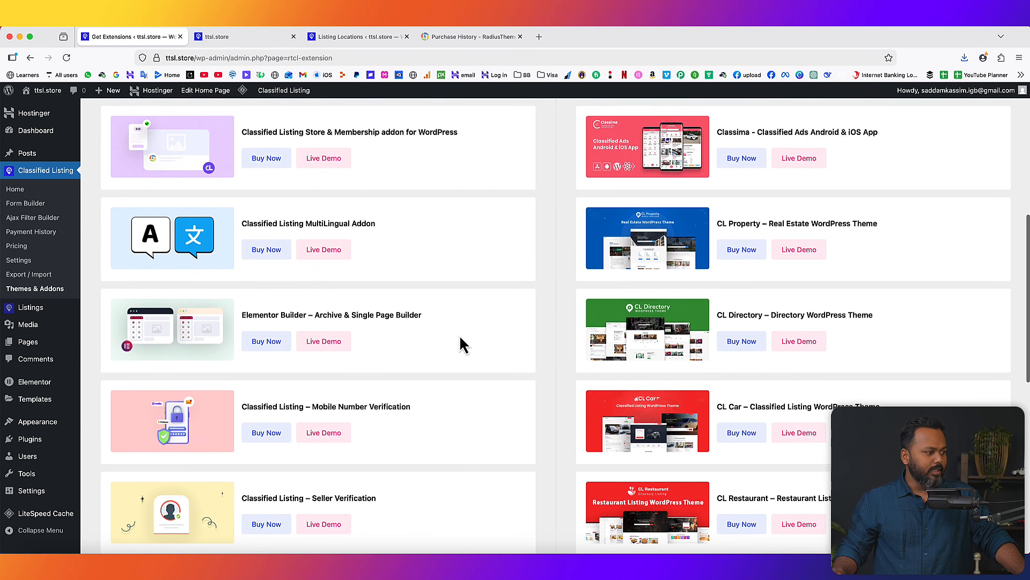
{"action": "scroll", "coordinate": [430, 347], "scroll_direction": "down", "scroll_amount": 3}
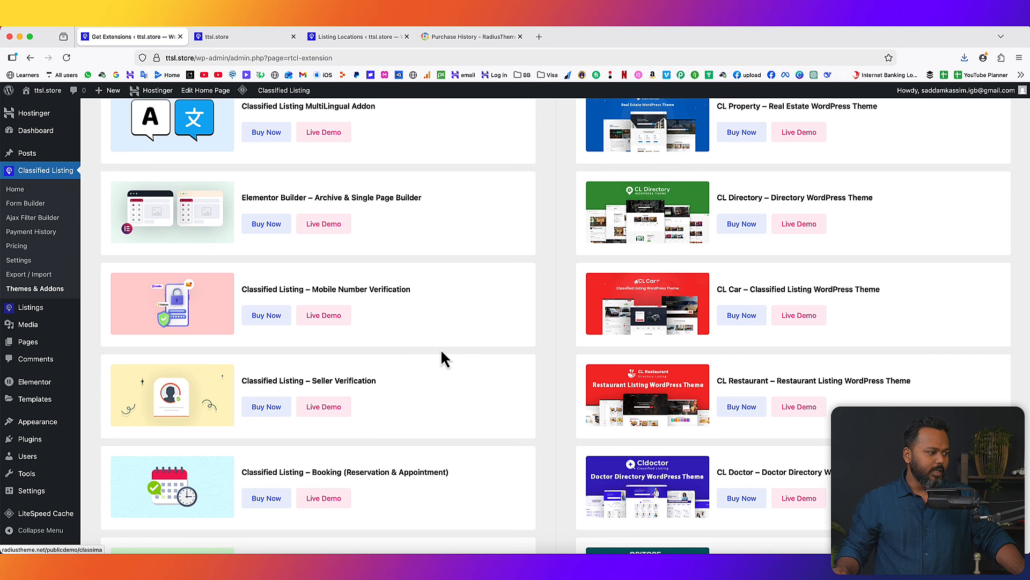
{"action": "scroll", "coordinate": [440, 348], "scroll_direction": "down", "scroll_amount": 2}
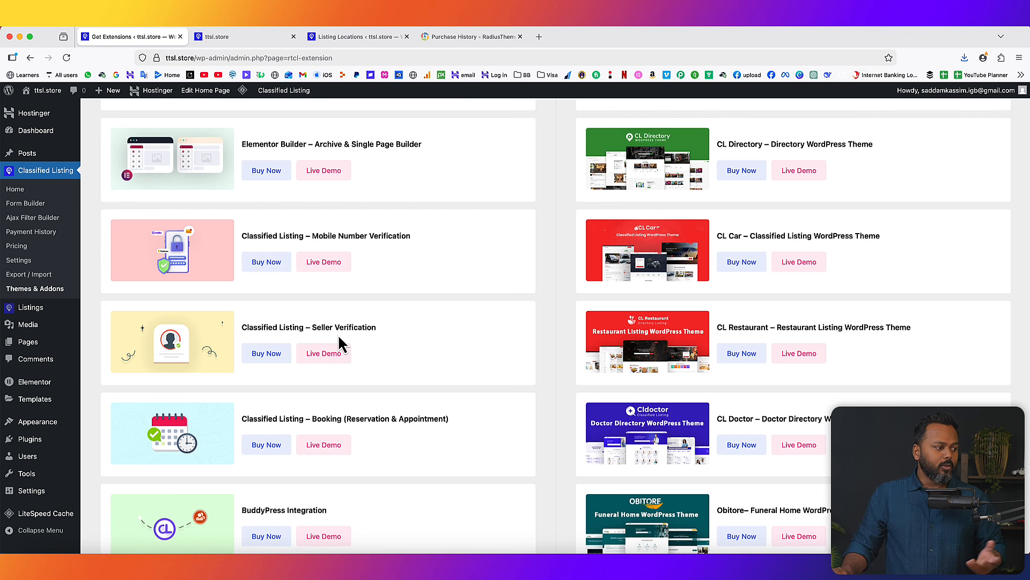
{"action": "scroll", "coordinate": [426, 365], "scroll_direction": "down", "scroll_amount": 3}
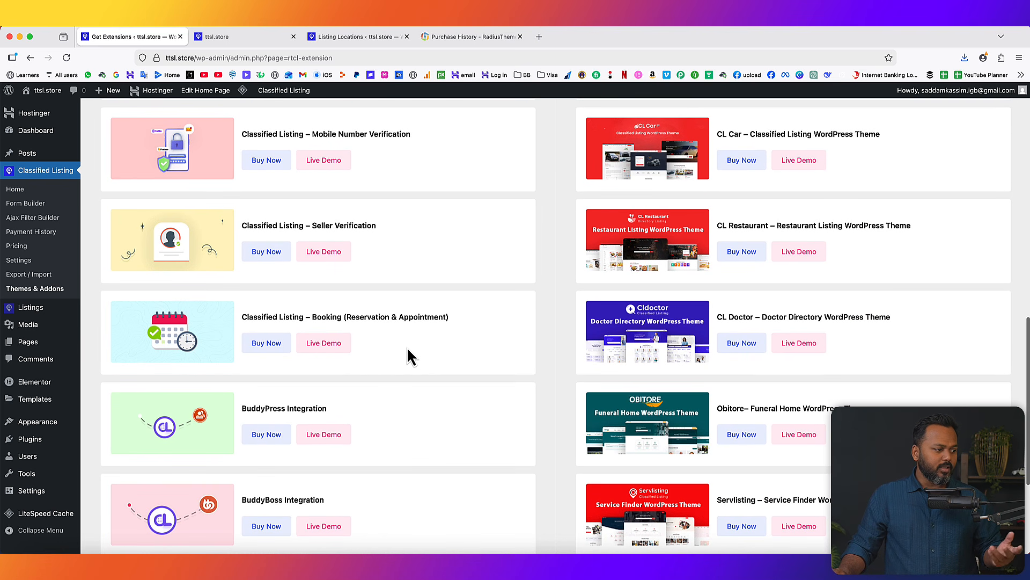
{"action": "scroll", "coordinate": [410, 354], "scroll_direction": "down", "scroll_amount": 3}
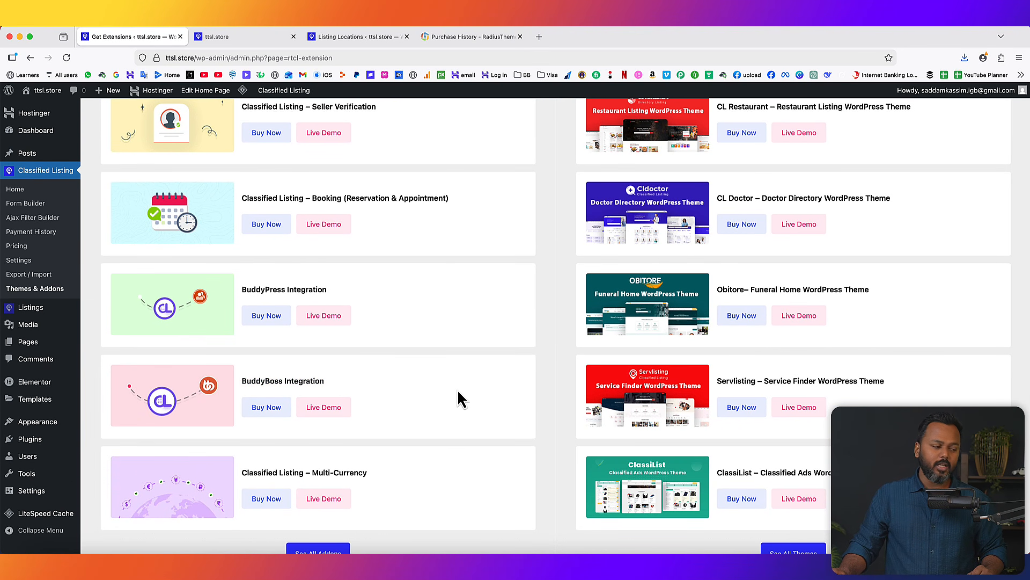
{"action": "scroll", "coordinate": [457, 397], "scroll_direction": "down", "scroll_amount": 2}
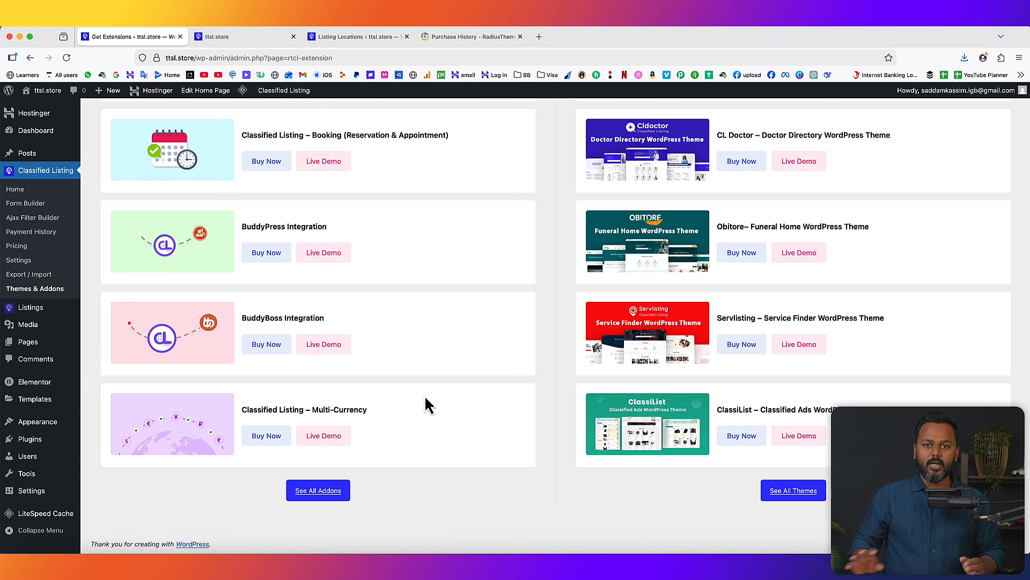
Open the complete addons catalogue on the vendor's site and view the Classified Listing Pro plugins bundle's pricing plans
{"action": "left_click", "coordinate": [318, 490]}
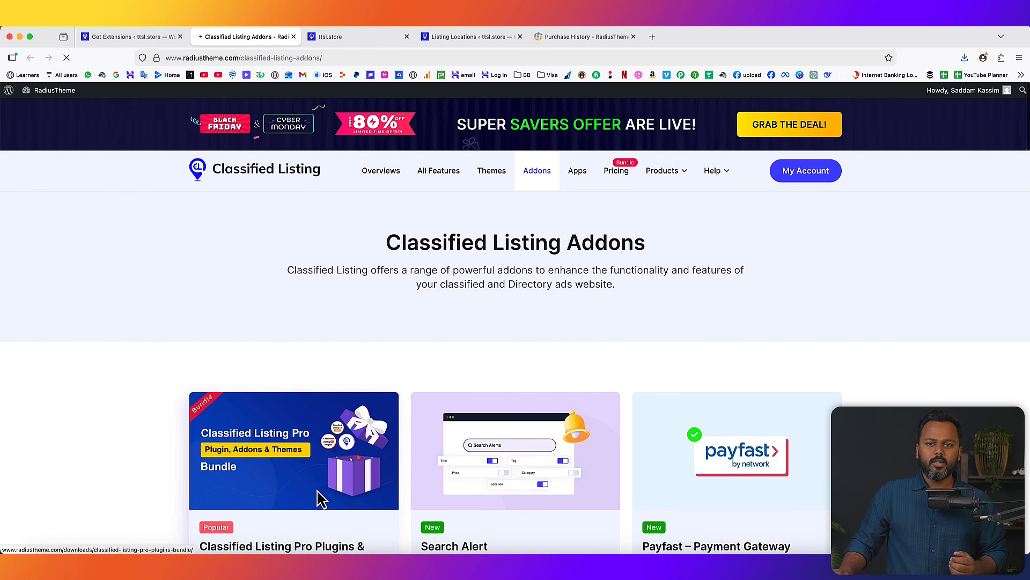
{"action": "scroll", "coordinate": [667, 437], "scroll_direction": "down", "scroll_amount": 5}
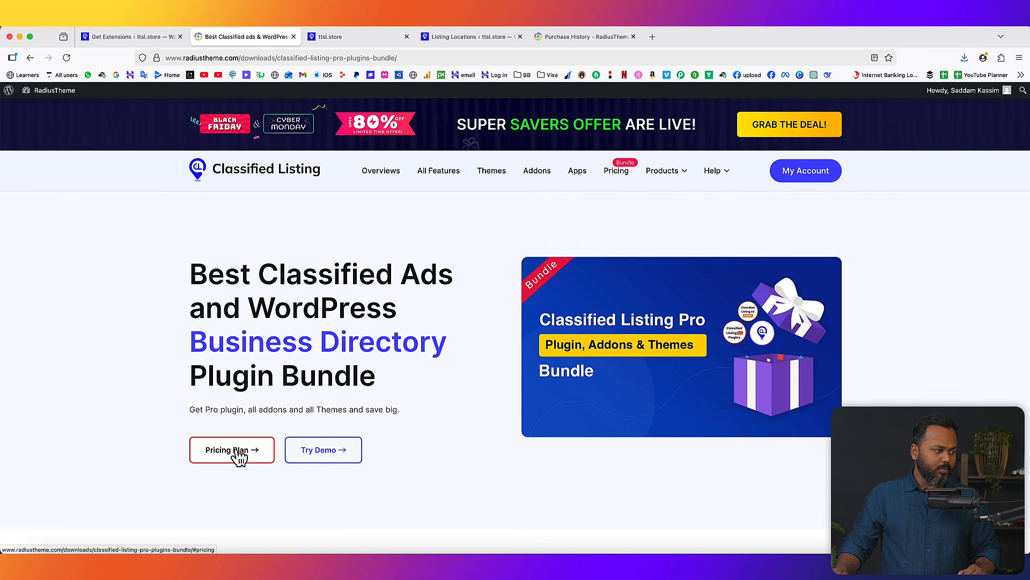
{"action": "left_click", "coordinate": [239, 455]}
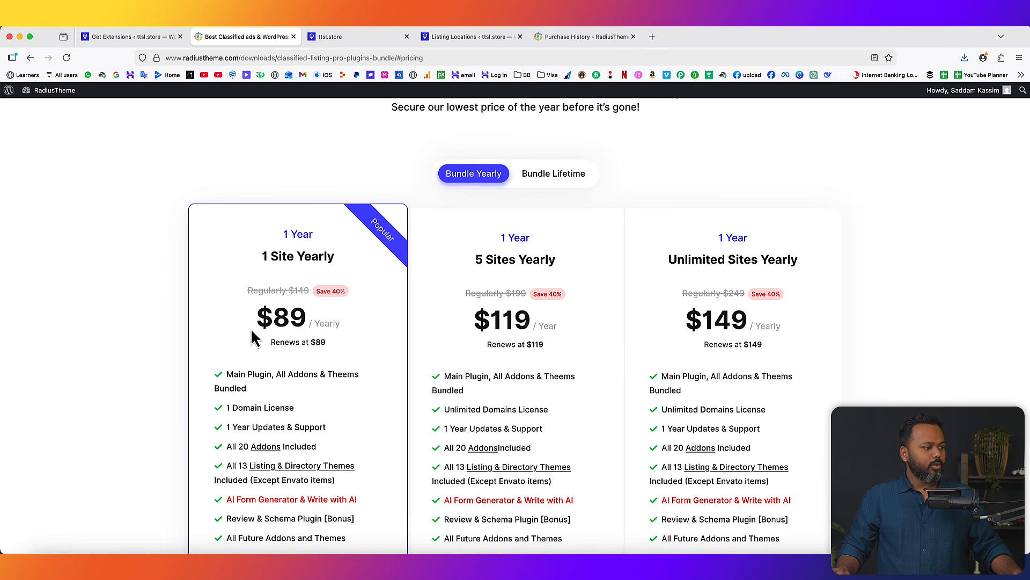
Examine the yearly bundle plans' prices and inclusions, and open the 1 Site Yearly plan's Addons link in a new tab
{"action": "scroll", "coordinate": [332, 325], "scroll_direction": "down", "scroll_amount": 3}
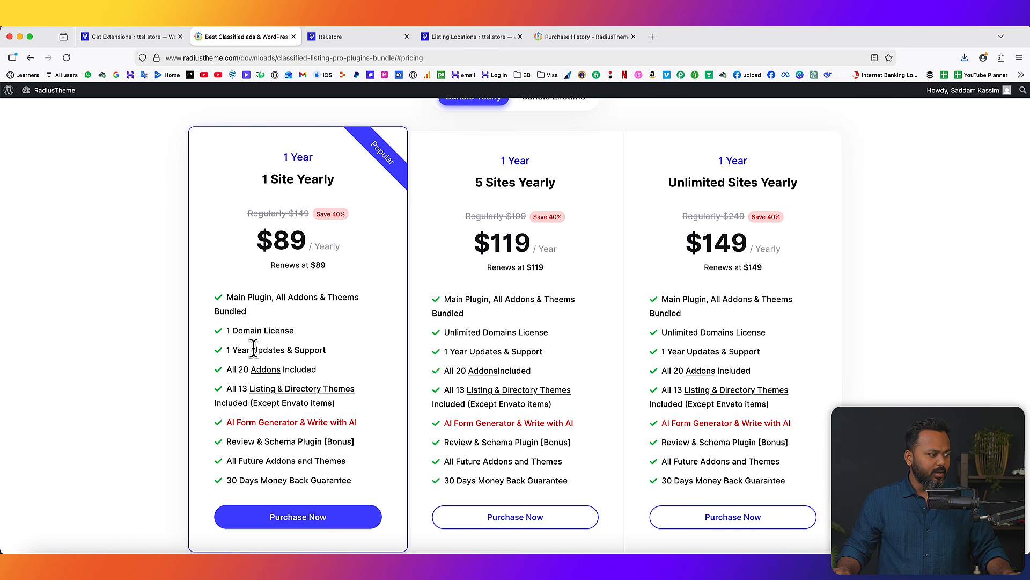
{"action": "right_click", "coordinate": [272, 372]}
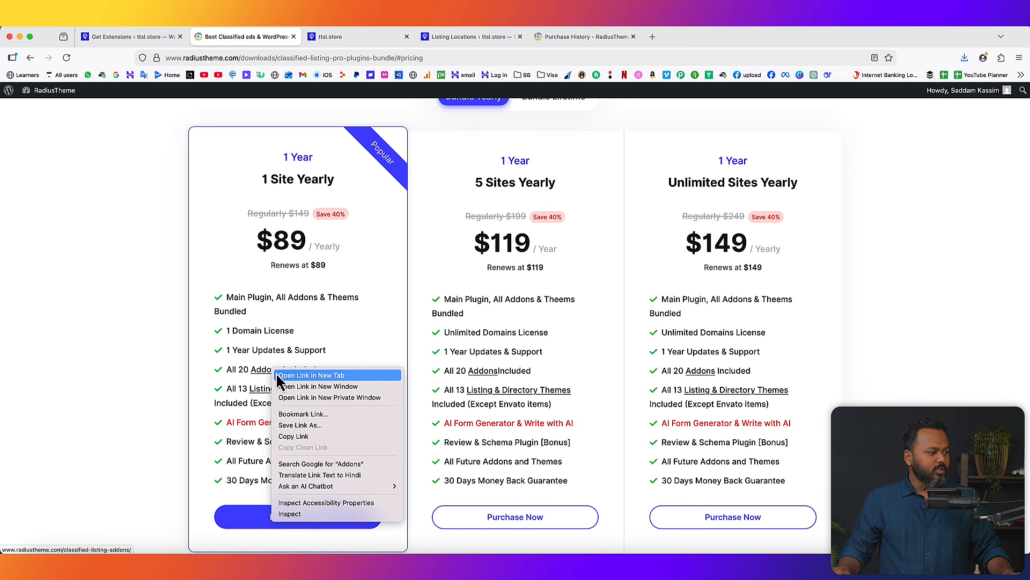
{"action": "left_click", "coordinate": [281, 375]}
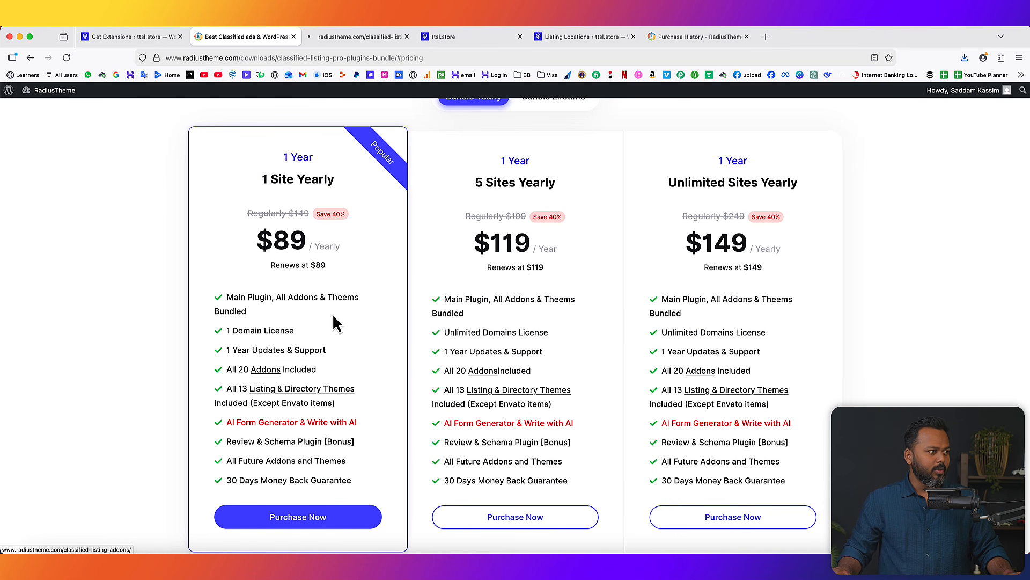
{"action": "scroll", "coordinate": [357, 312], "scroll_direction": "down", "scroll_amount": 2}
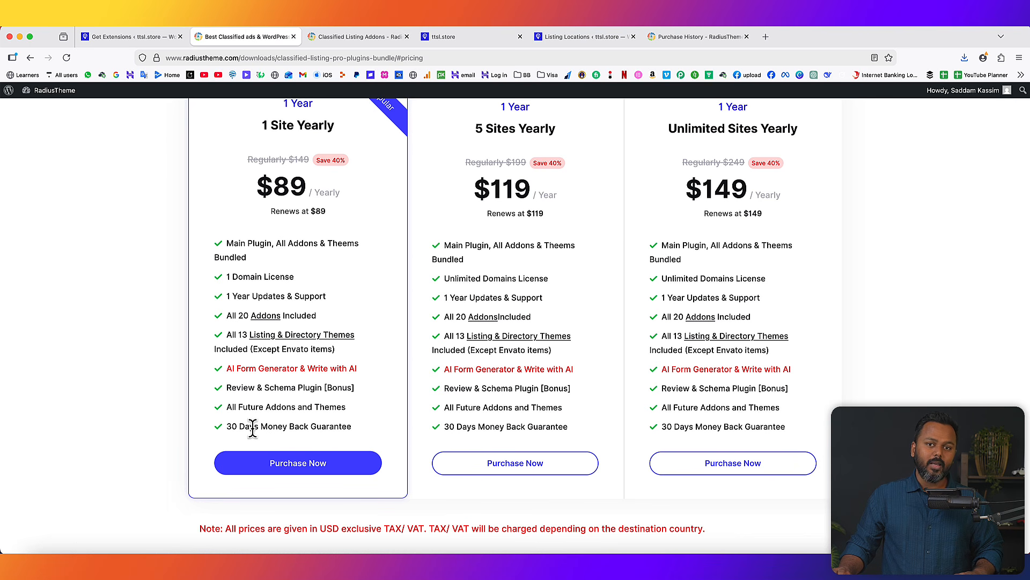
{"action": "scroll", "coordinate": [356, 246], "scroll_direction": "up", "scroll_amount": 1}
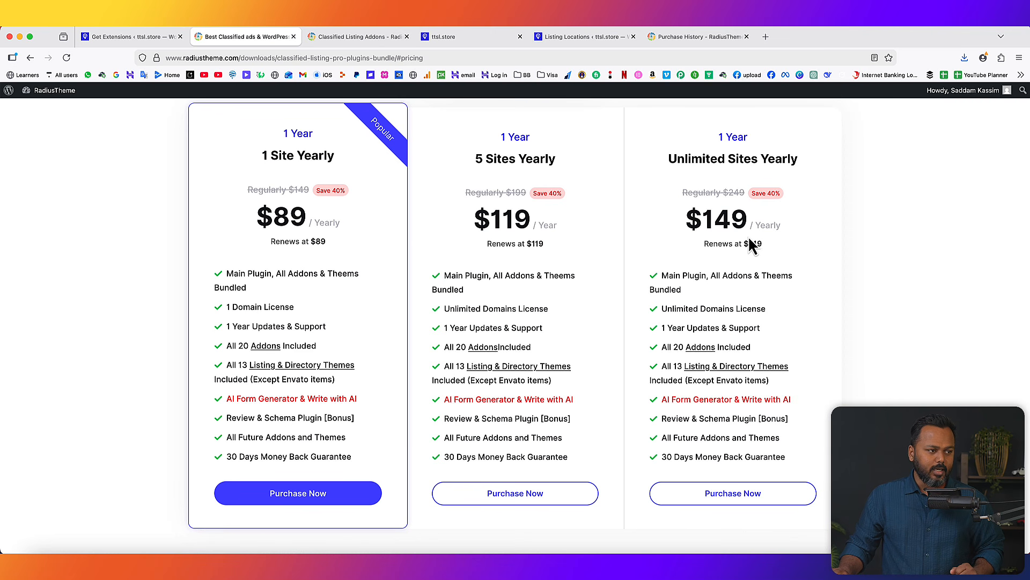
{"action": "left_click_drag", "start_coordinate": [684, 220], "coordinate": [762, 223]}
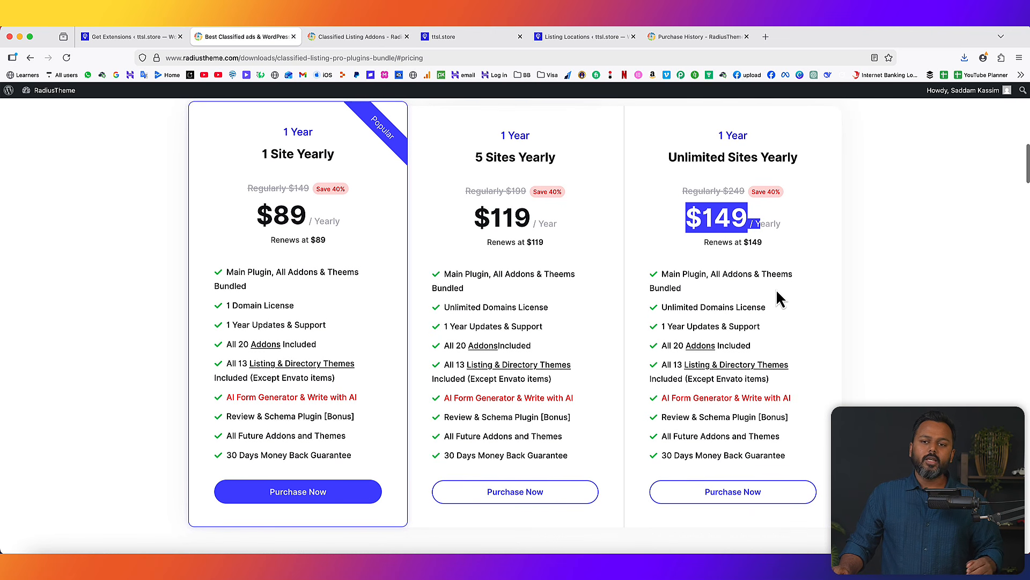
Show the lifetime bundle pricing and compare the prices of the 1-site, 5-site and unlimited-site plans
{"action": "scroll", "coordinate": [778, 289], "scroll_direction": "up", "scroll_amount": 2}
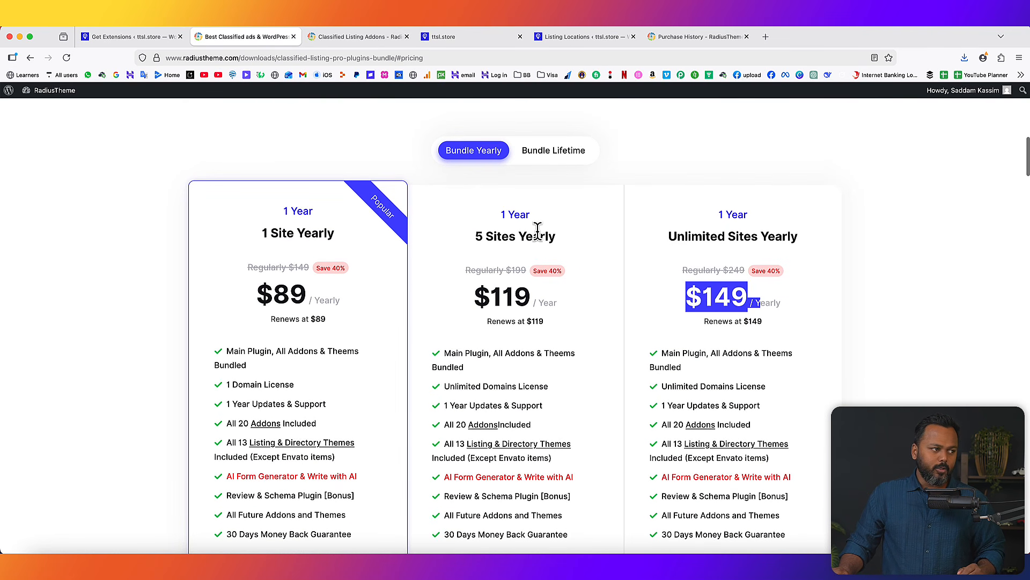
{"action": "left_click", "coordinate": [560, 156]}
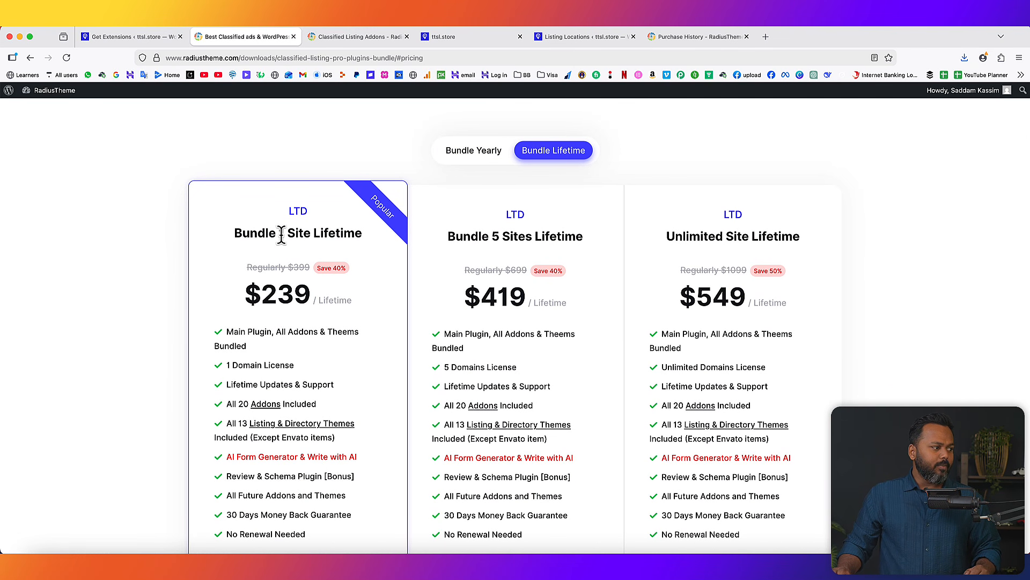
{"action": "scroll", "coordinate": [292, 311], "scroll_direction": "down", "scroll_amount": 2}
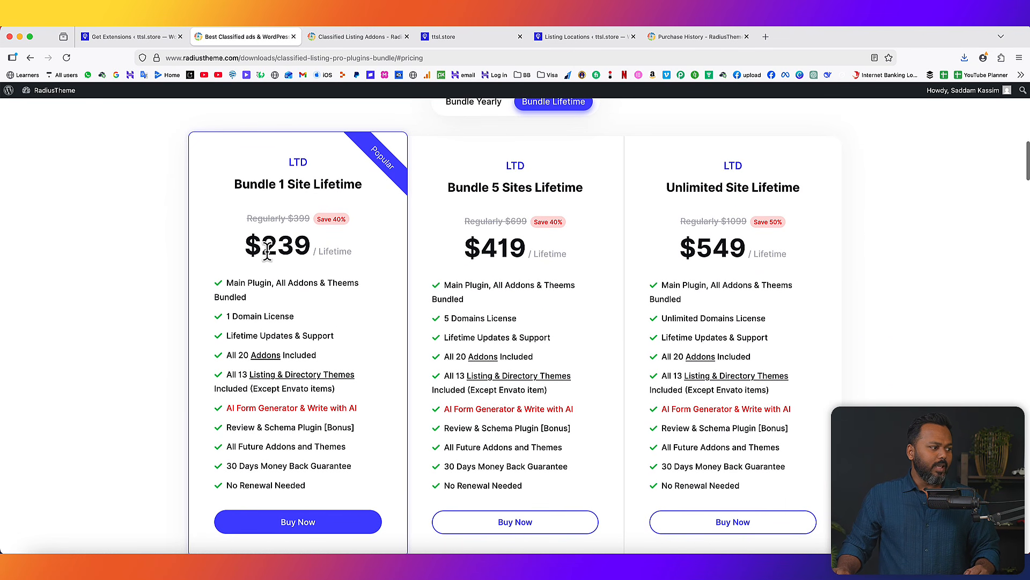
{"action": "left_click_drag", "start_coordinate": [262, 246], "coordinate": [301, 250]}
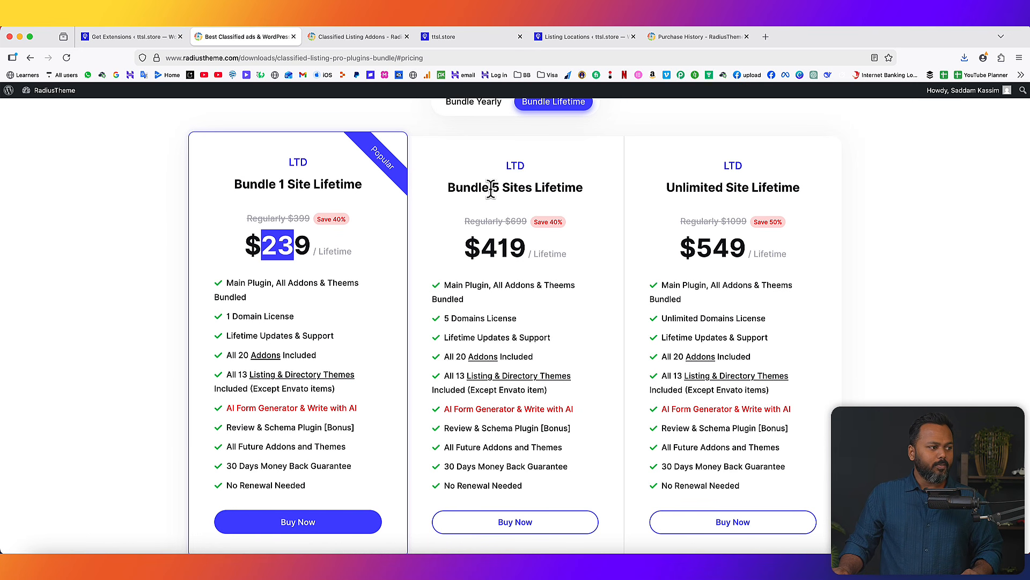
{"action": "left_click_drag", "start_coordinate": [481, 249], "coordinate": [519, 252]}
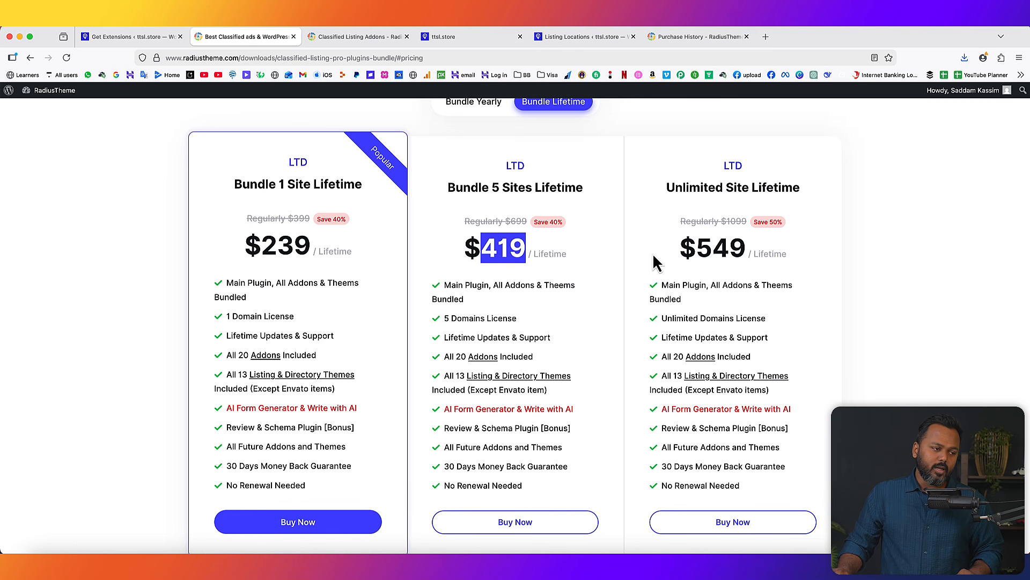
{"action": "left_click_drag", "start_coordinate": [697, 249], "coordinate": [745, 256]}
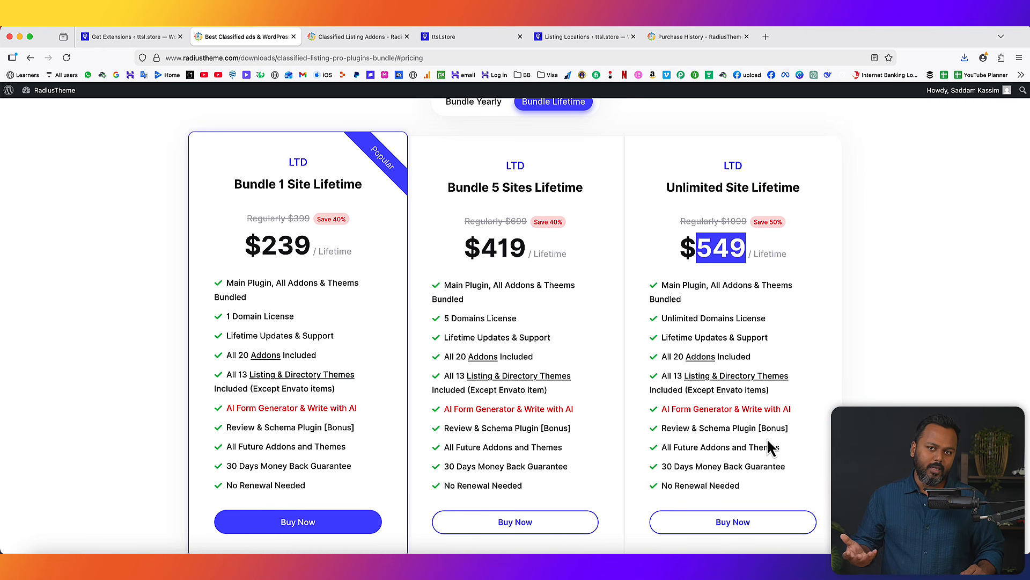
{"action": "scroll", "coordinate": [787, 340], "scroll_direction": "up", "scroll_amount": 2}
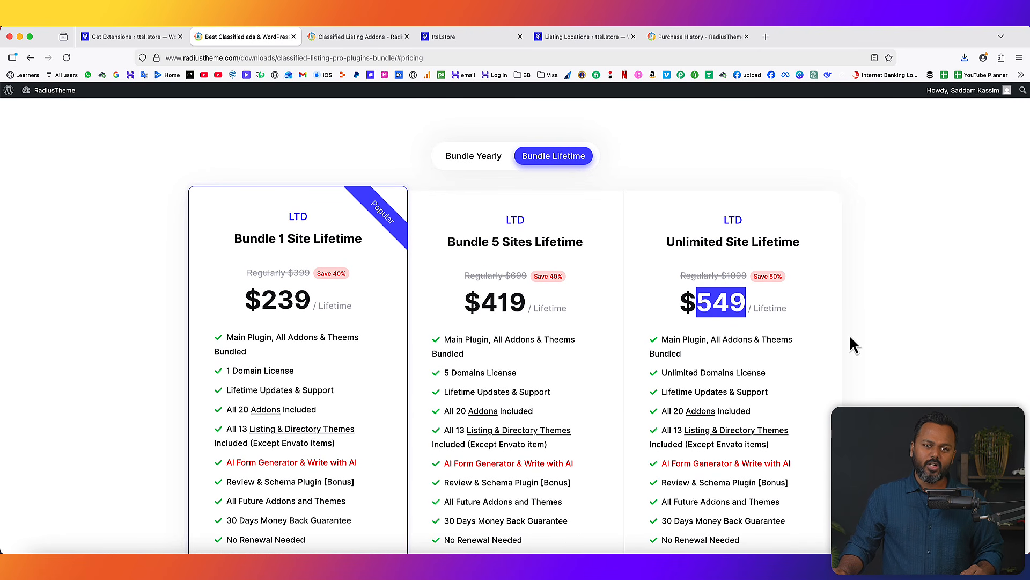
Look through the whole Classified Listing Addons catalogue page, examining each addon's purpose and price range
{"action": "left_click", "coordinate": [351, 38]}
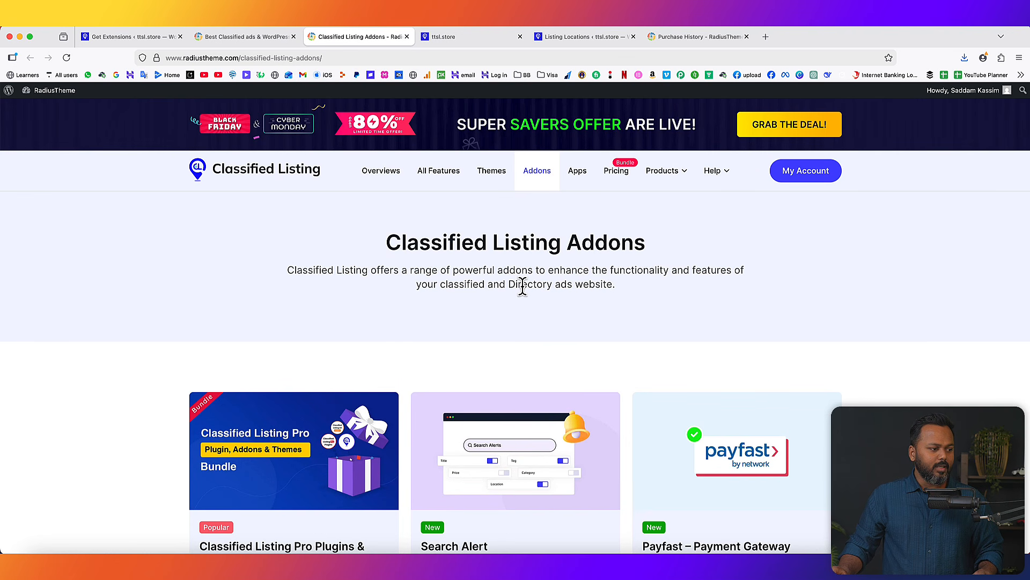
{"action": "scroll", "coordinate": [545, 295], "scroll_direction": "down", "scroll_amount": 5}
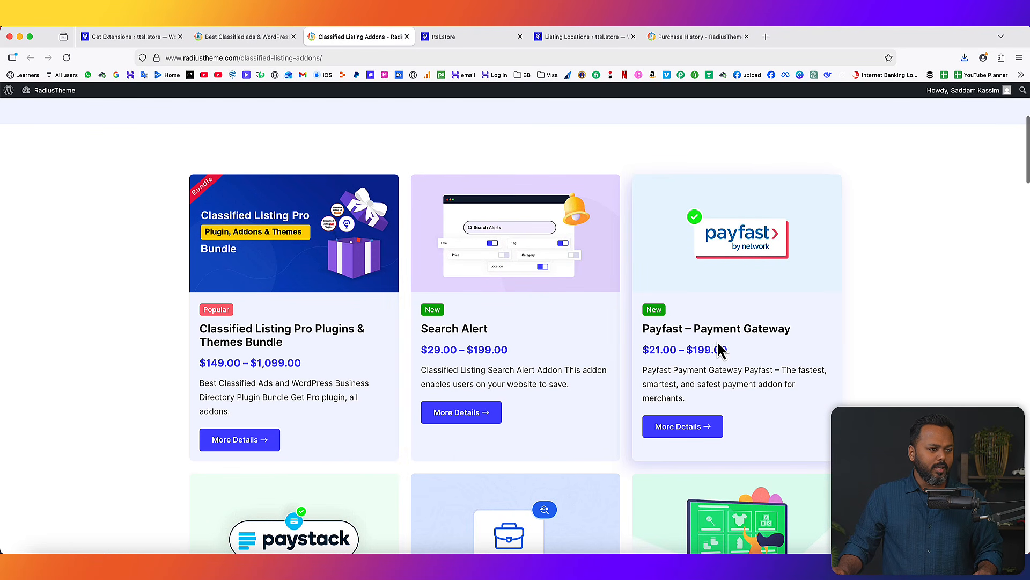
{"action": "scroll", "coordinate": [721, 350], "scroll_direction": "down", "scroll_amount": 5}
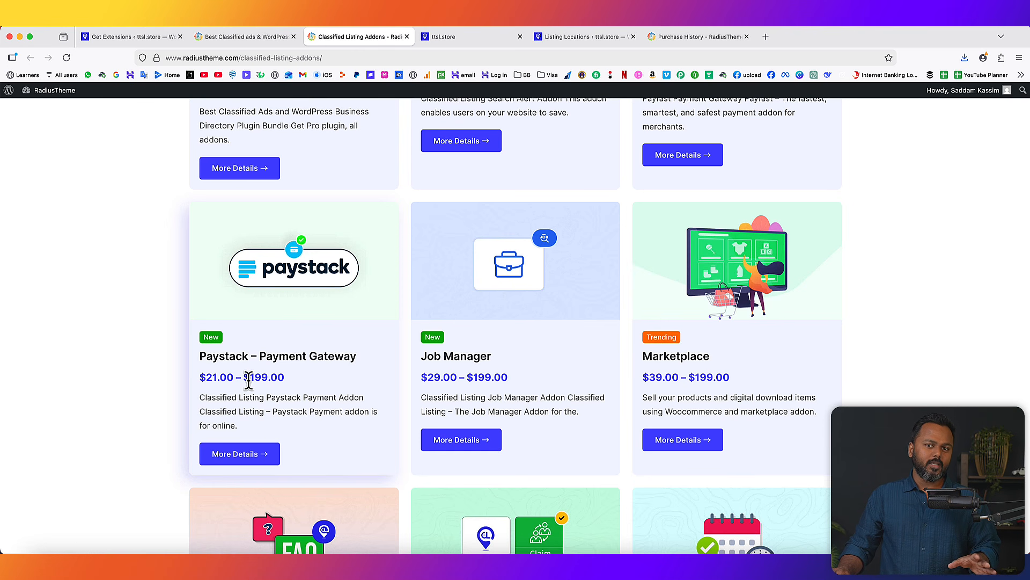
{"action": "scroll", "coordinate": [676, 390], "scroll_direction": "down", "scroll_amount": 5}
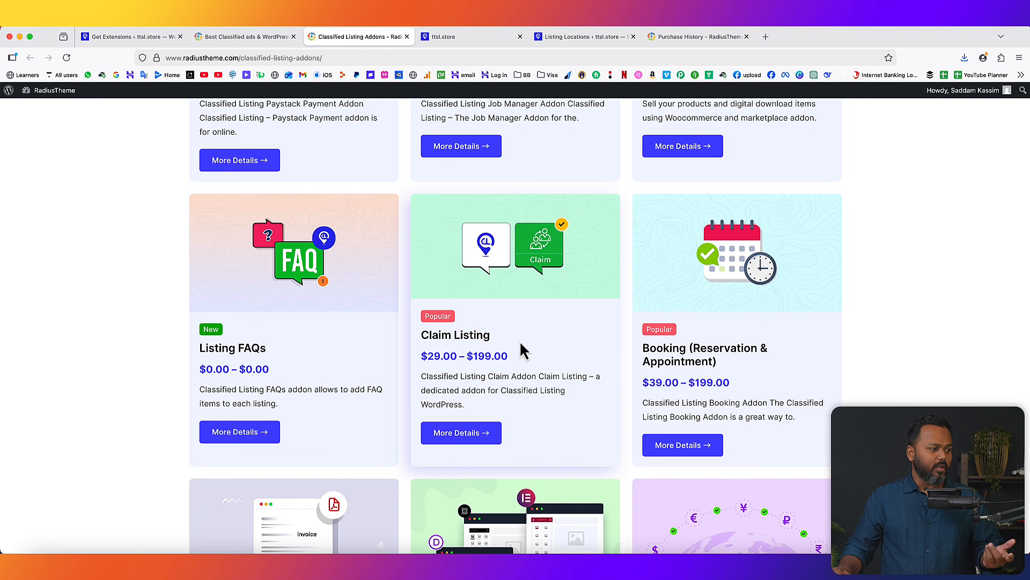
{"action": "scroll", "coordinate": [358, 359], "scroll_direction": "down", "scroll_amount": 2}
{"action": "scroll", "coordinate": [359, 359], "scroll_direction": "down", "scroll_amount": 3}
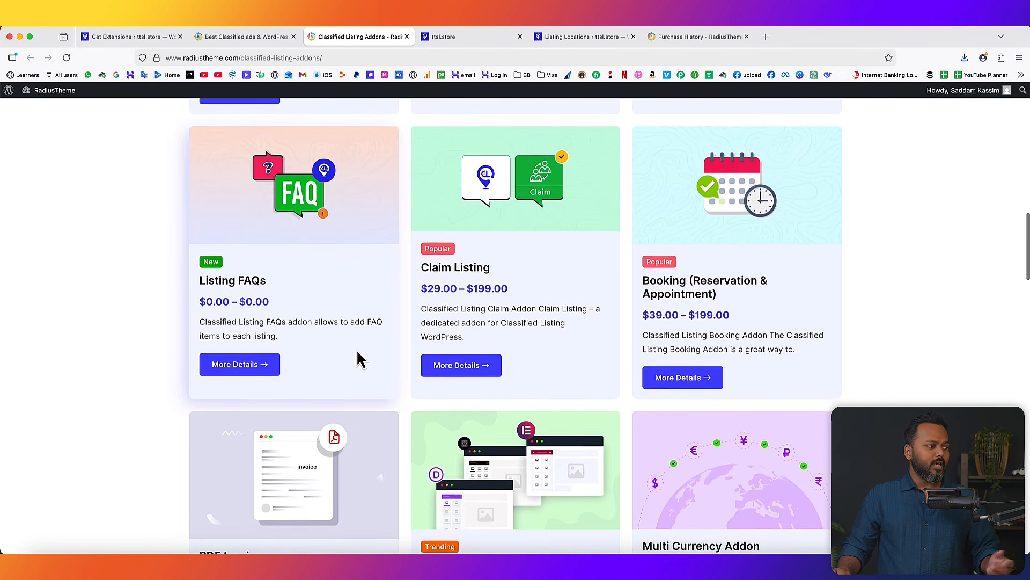
{"action": "scroll", "coordinate": [400, 352], "scroll_direction": "down", "scroll_amount": 10}
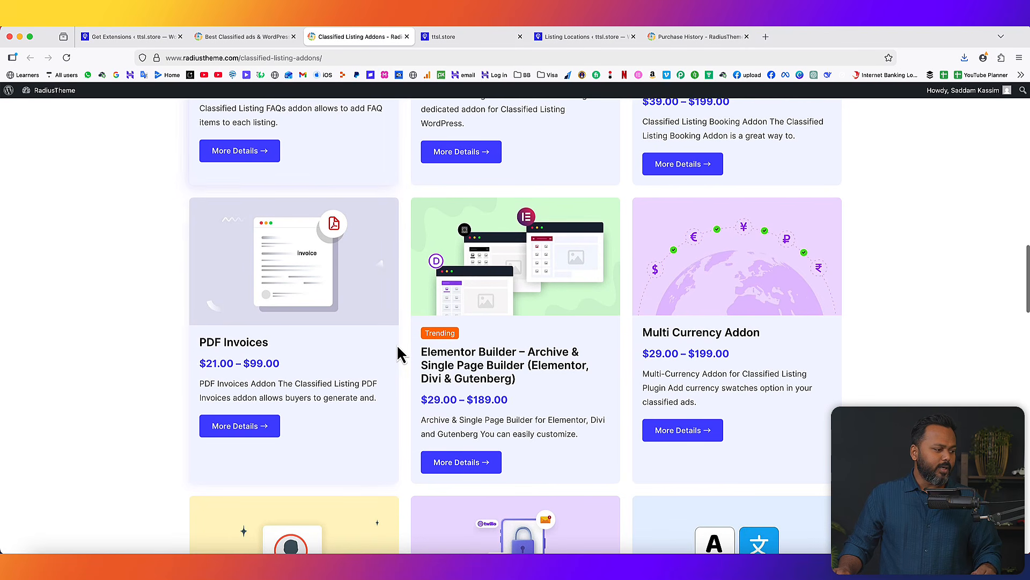
{"action": "scroll", "coordinate": [634, 374], "scroll_direction": "down", "scroll_amount": 7}
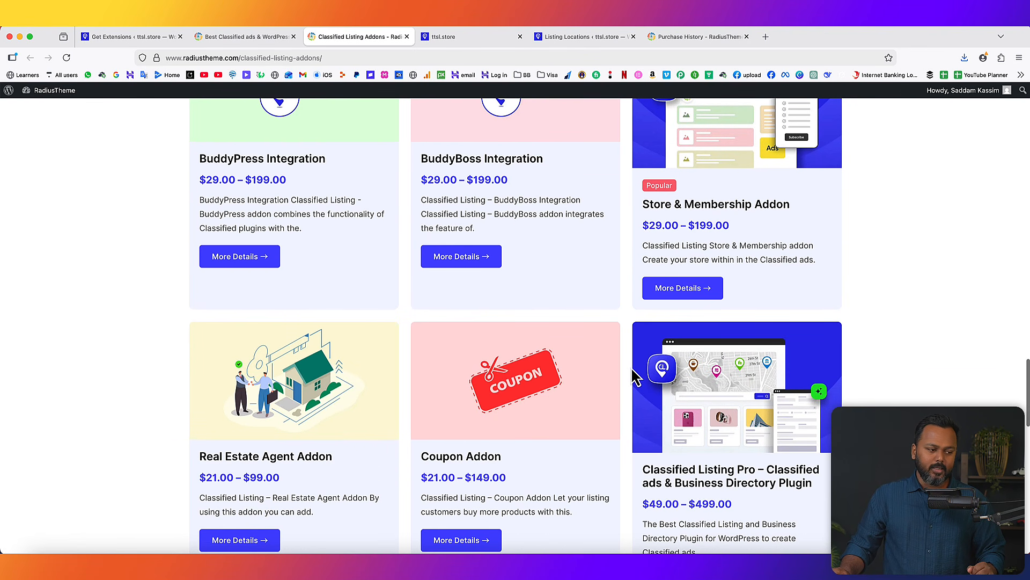
{"action": "scroll", "coordinate": [635, 375], "scroll_direction": "down", "scroll_amount": 9}
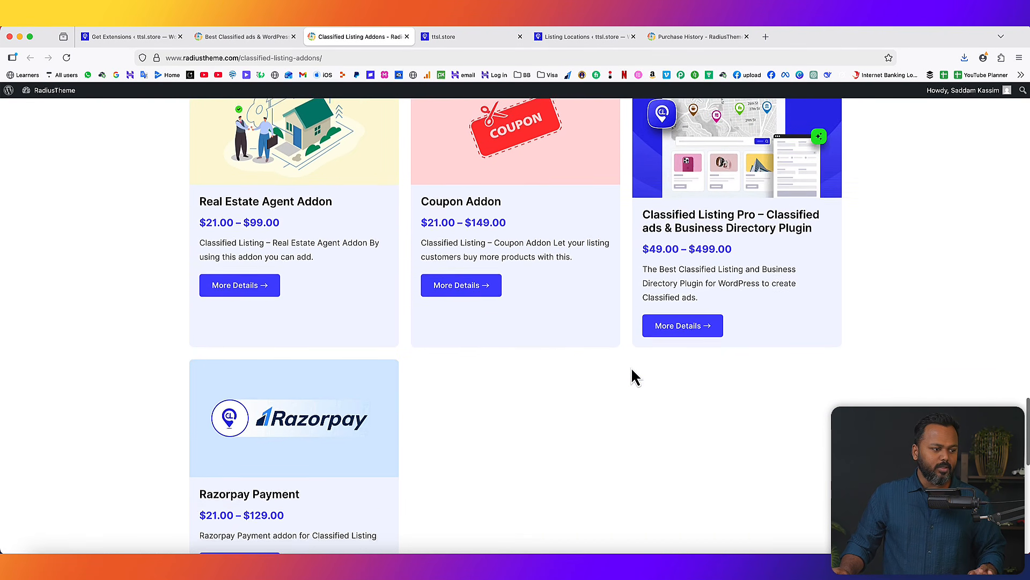